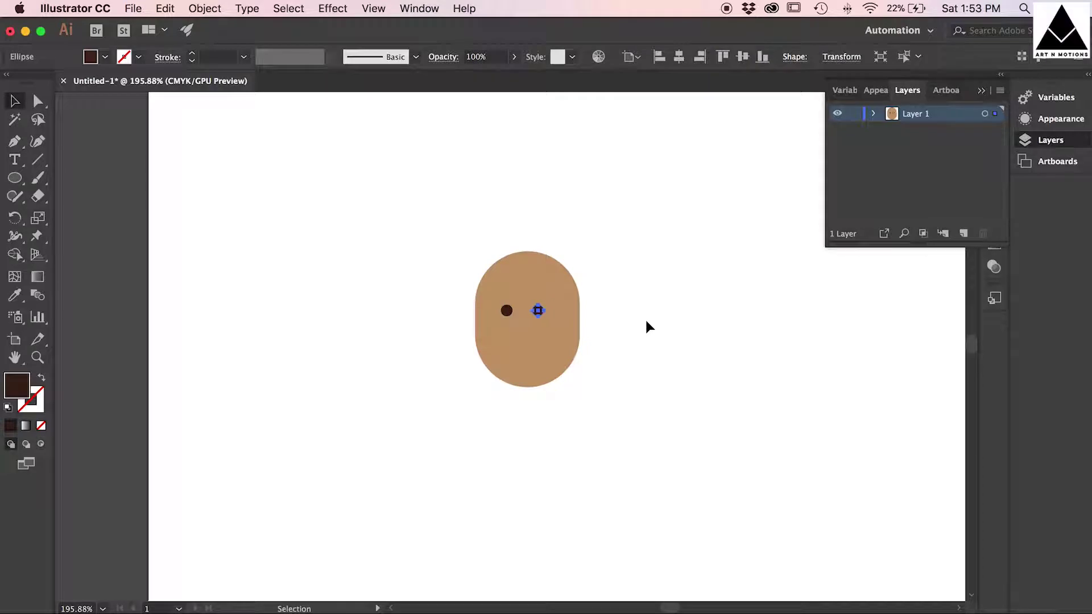
Step: Spread the two eye circles evenly about the face's centre line and move them down to mid-face
{"action": "left_click", "coordinate": [507, 311]}
{"action": "key", "text": "Right"}
{"action": "left_click", "coordinate": [711, 313]}
{"action": "left_click", "coordinate": [545, 311]}
{"action": "left_click", "coordinate": [509, 310], "text": "shift"}
{"action": "left_click", "coordinate": [768, 325]}
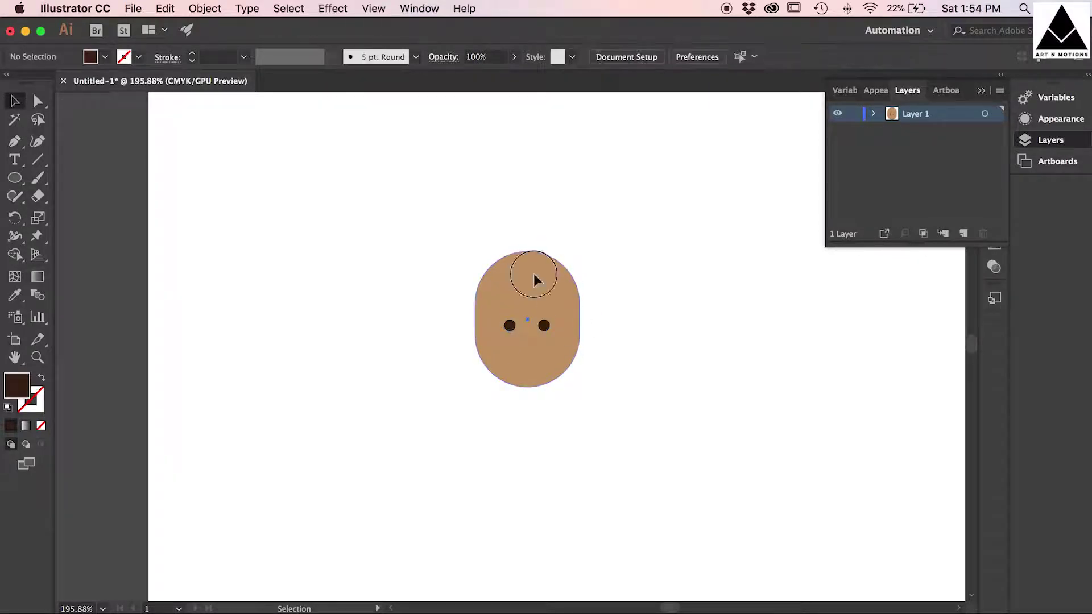
Step: Duplicate the face shape in place and fill the copy with dark brown for the hair
{"action": "left_click", "coordinate": [534, 280]}
{"action": "left_click", "coordinate": [105, 56]}
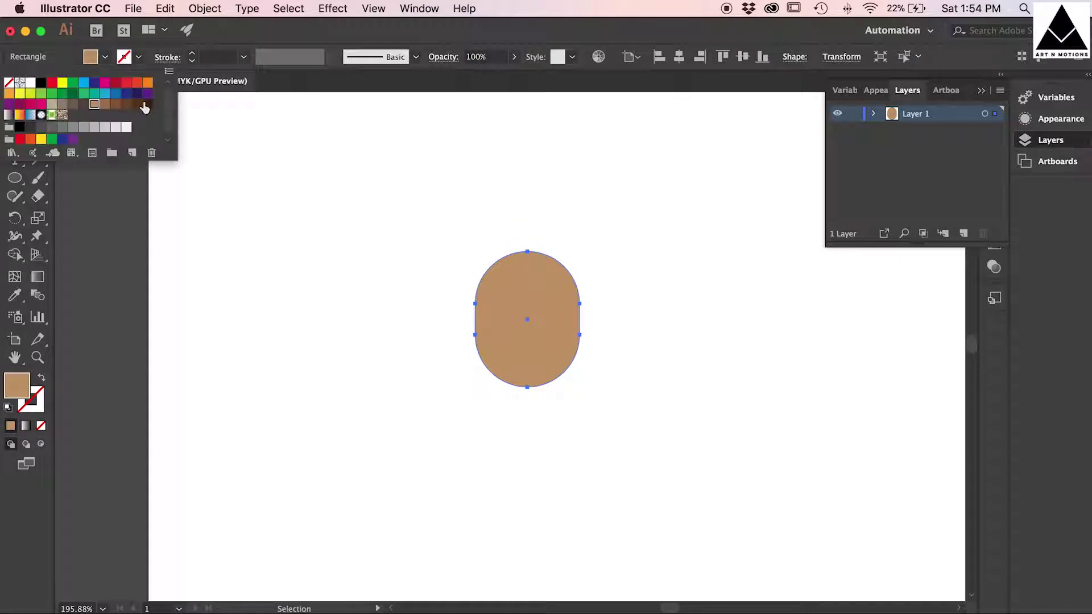
{"action": "left_click", "coordinate": [139, 105]}
Step: Enlarge the dark brown hair shape with Free Transform so it extends slightly beyond the face outline
{"action": "left_click", "coordinate": [507, 276]}
{"action": "left_click", "coordinate": [41, 240]}
{"action": "left_click", "coordinate": [45, 244]}
{"action": "left_click", "coordinate": [113, 254]}
{"action": "left_click_drag", "start_coordinate": [578, 247], "coordinate": [583, 236]}
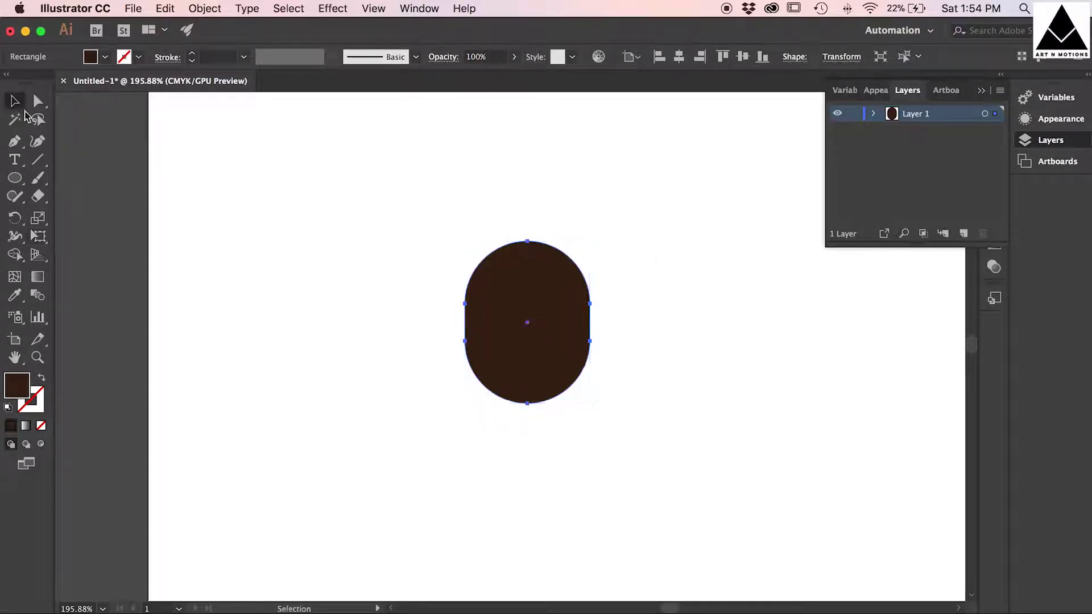
Step: Send the dark brown hair shape behind the face and eyes
{"action": "left_click", "coordinate": [15, 105]}
{"action": "right_click", "coordinate": [535, 274]}
{"action": "left_click", "coordinate": [731, 547]}
{"action": "left_click", "coordinate": [560, 405]}
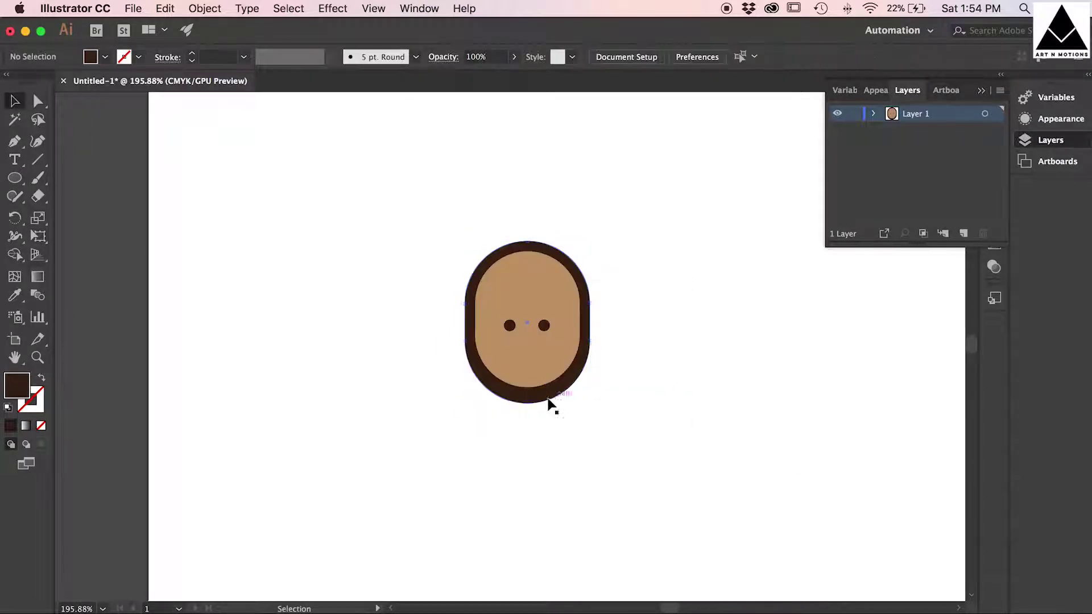
Step: Isolate the hair shape and shift its lower anchor points down to lengthen and square off the hair below the chin
{"action": "double_click", "coordinate": [539, 400]}
{"action": "left_click", "coordinate": [38, 103]}
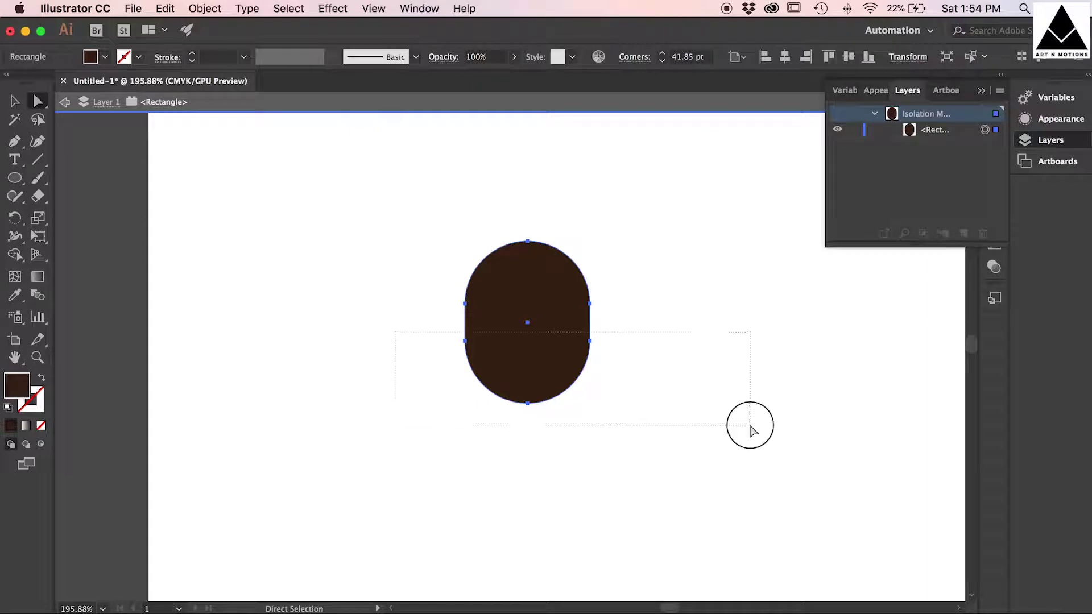
{"action": "left_click_drag", "start_coordinate": [750, 426], "coordinate": [751, 427]}
{"action": "key", "text": "shift+Down"}
{"action": "key", "text": "shift+Down"}
{"action": "key", "text": "super+z"}
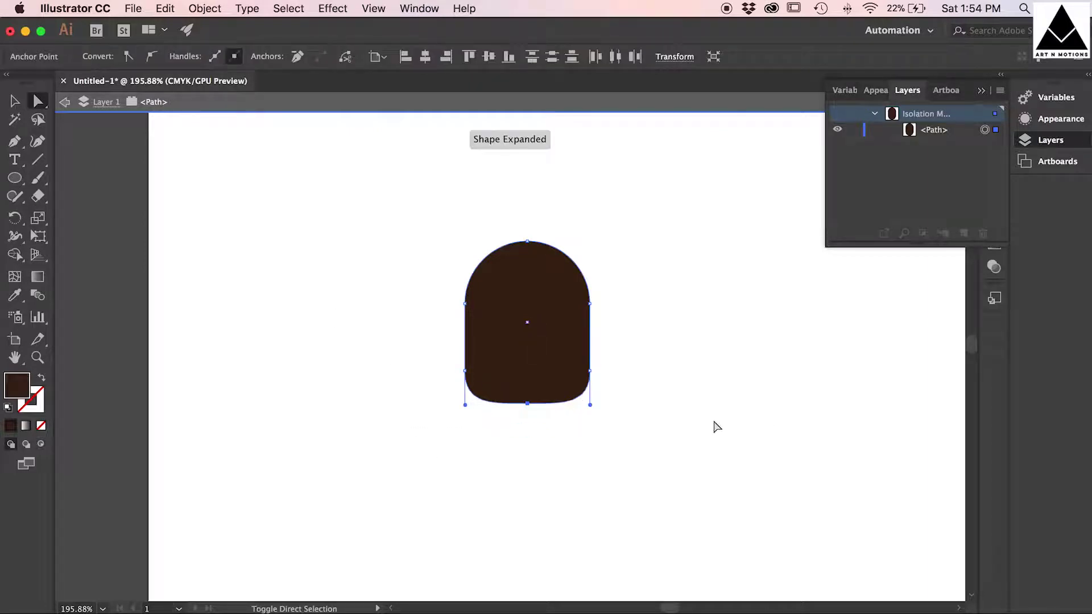
{"action": "double_click", "coordinate": [761, 371]}
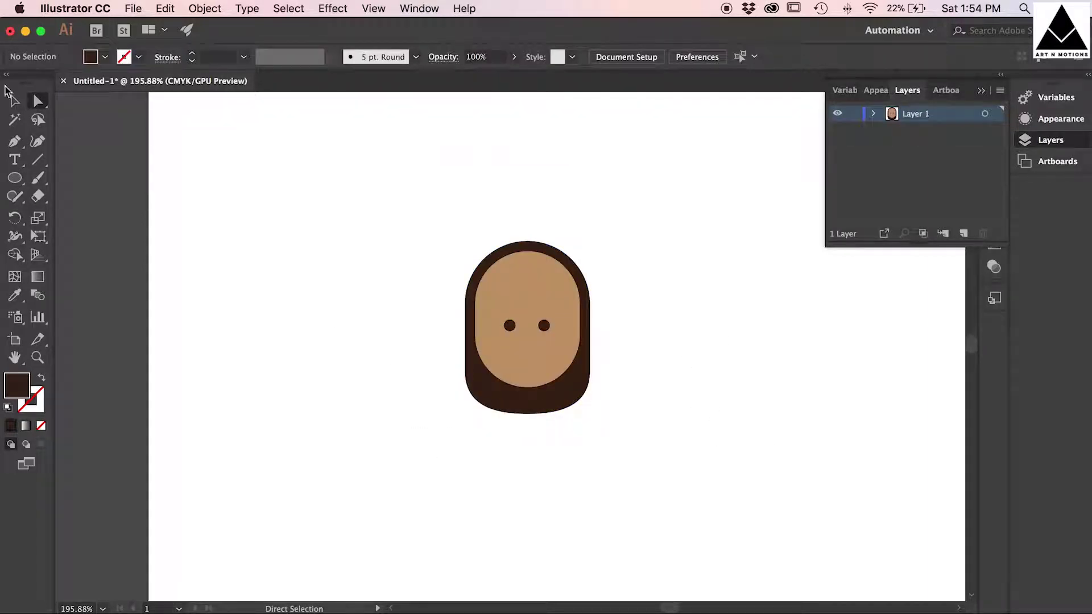
Step: Duplicate the long hair shape in place in front of the face
{"action": "left_click", "coordinate": [17, 179]}
{"action": "left_click", "coordinate": [17, 102]}
{"action": "left_click", "coordinate": [547, 408]}
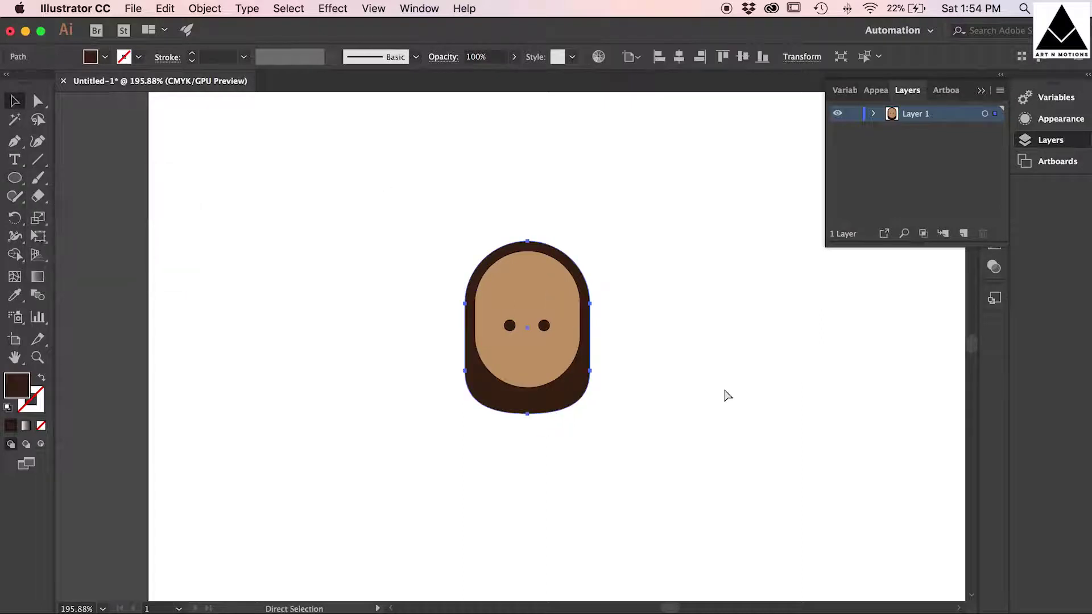
{"action": "key", "text": "super+shift+bracketright"}
Step: Delete the three lower anchor points of the front hair copy to leave a half-dome fringe above the eyes
{"action": "left_click", "coordinate": [16, 146]}
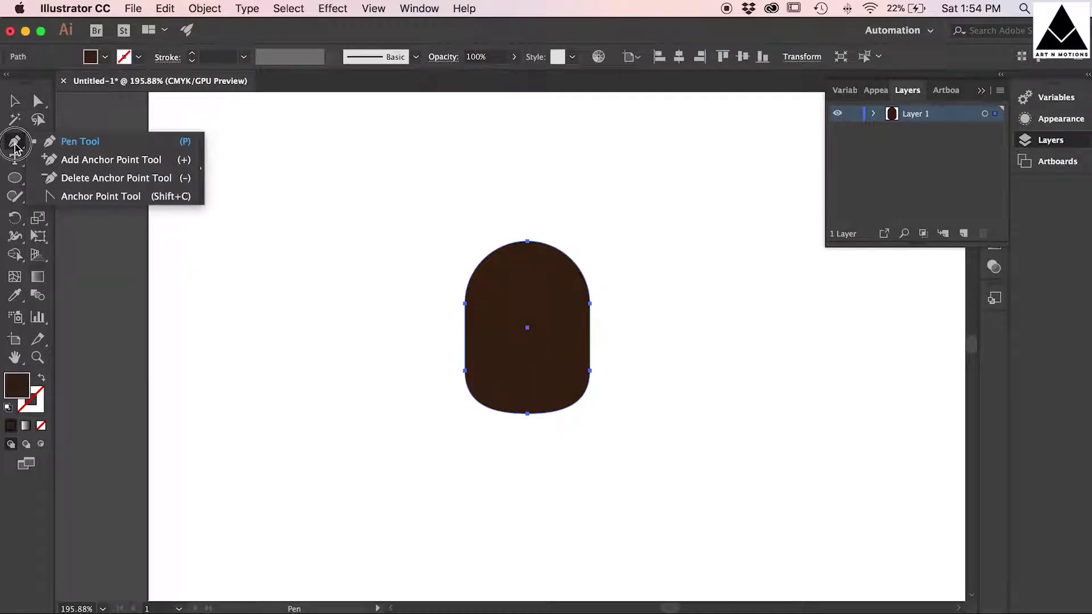
{"action": "left_click", "coordinate": [80, 142]}
{"action": "left_click", "coordinate": [465, 370]}
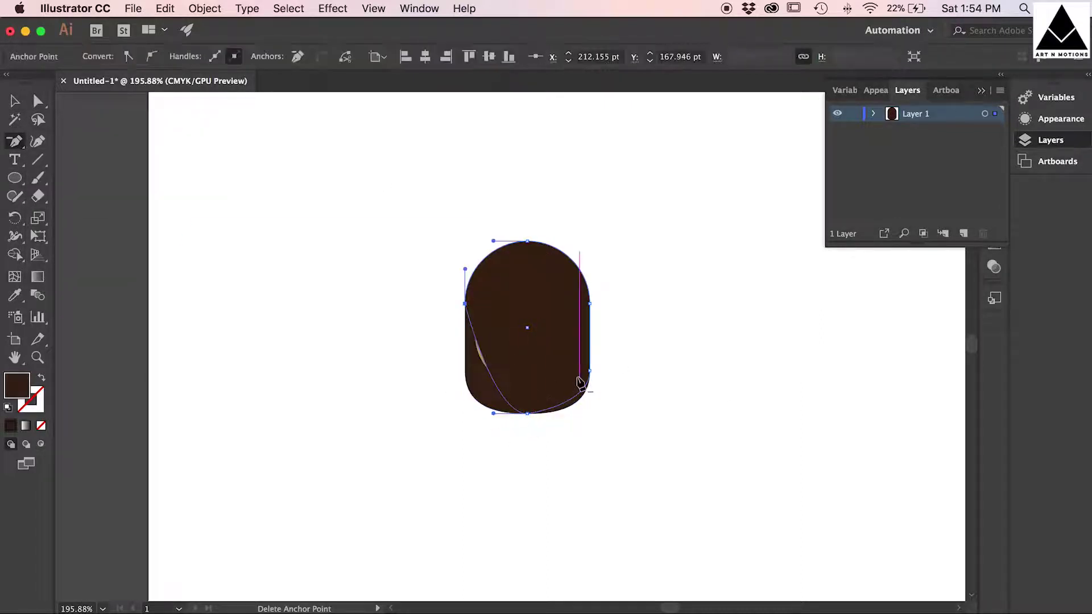
{"action": "left_click", "coordinate": [528, 414]}
{"action": "left_click", "coordinate": [590, 372]}
{"action": "left_click", "coordinate": [16, 102]}
{"action": "left_click", "coordinate": [86, 125]}
Step: Add anchor points on the right part of the fringe's lower edge and shape them into a narrow pointed notch
{"action": "left_click", "coordinate": [16, 145]}
{"action": "left_click", "coordinate": [78, 161]}
{"action": "key", "text": "super+equal"}
{"action": "left_click", "coordinate": [577, 279]}
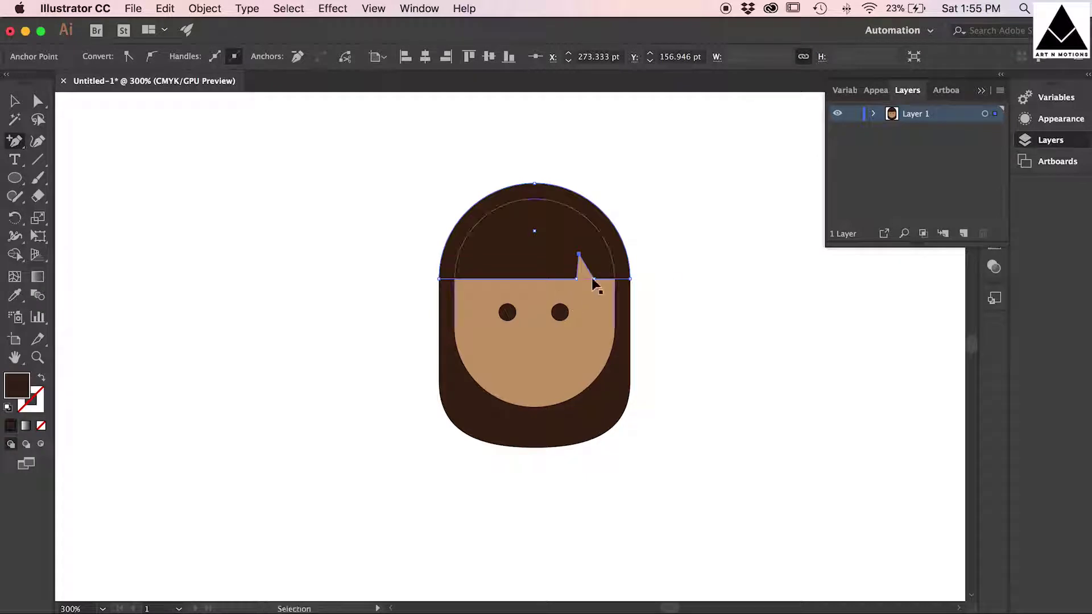
{"action": "left_click", "coordinate": [593, 279], "text": "super"}
{"action": "left_click", "coordinate": [39, 102]}
{"action": "left_click", "coordinate": [593, 279]}
{"action": "key", "text": "Left"}
{"action": "key", "text": "Left"}
{"action": "key", "text": "Left"}
{"action": "key", "text": "Left"}
Step: Narrow the notch on the left part of the fringe by moving its two base anchor points closer together
{"action": "left_click", "coordinate": [16, 141]}
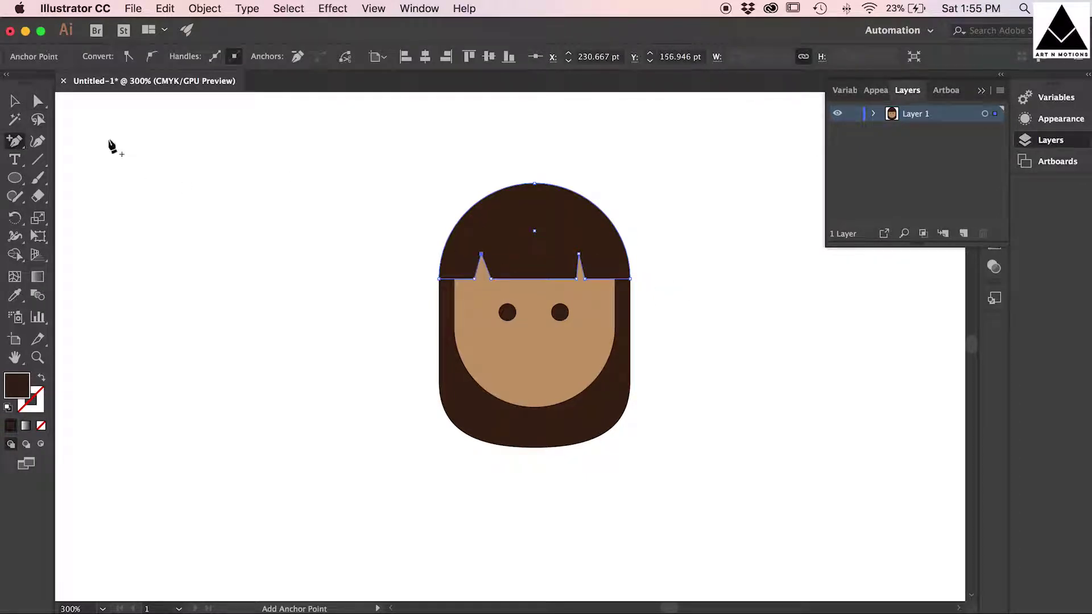
{"action": "left_click", "coordinate": [38, 102]}
{"action": "left_click", "coordinate": [490, 279]}
{"action": "key", "text": "Left"}
{"action": "key", "text": "Left"}
{"action": "key", "text": "Left"}
{"action": "key", "text": "Left"}
{"action": "left_click", "coordinate": [474, 279]}
{"action": "key", "text": "Right"}
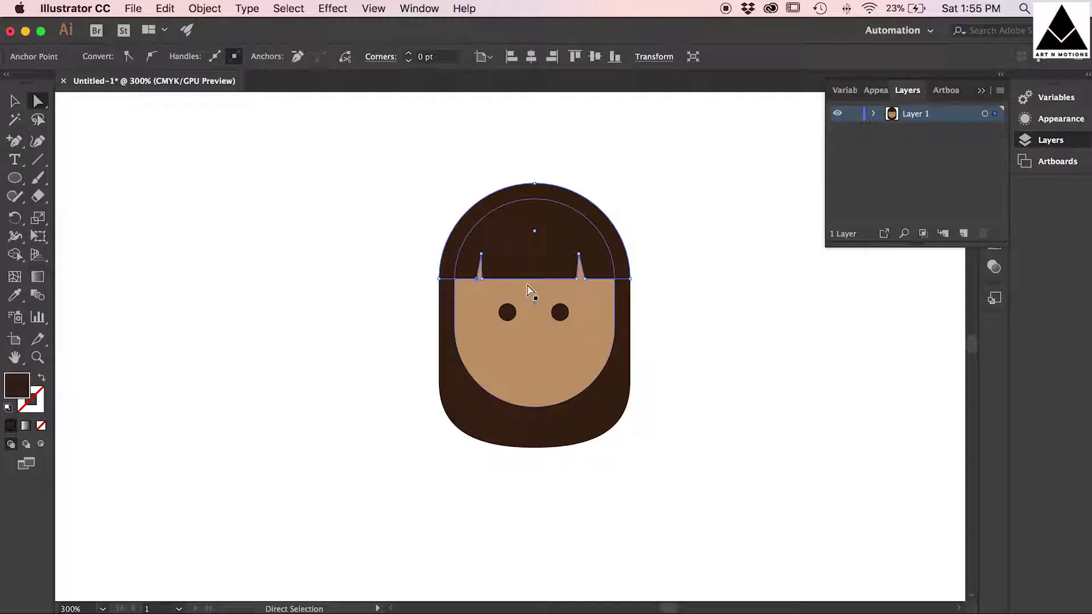
{"action": "left_click", "coordinate": [762, 309]}
Step: Draw a small horizontal ellipse for the mouth, centred below the eyes
{"action": "left_click", "coordinate": [14, 177]}
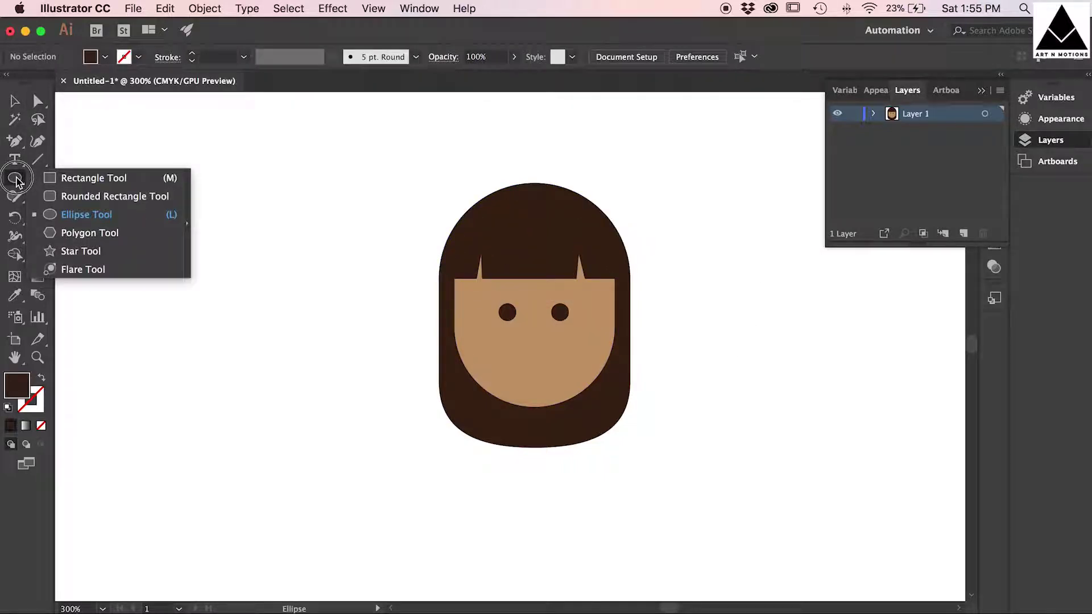
{"action": "left_click", "coordinate": [68, 215]}
{"action": "left_click_drag", "start_coordinate": [513, 349], "coordinate": [552, 378]}
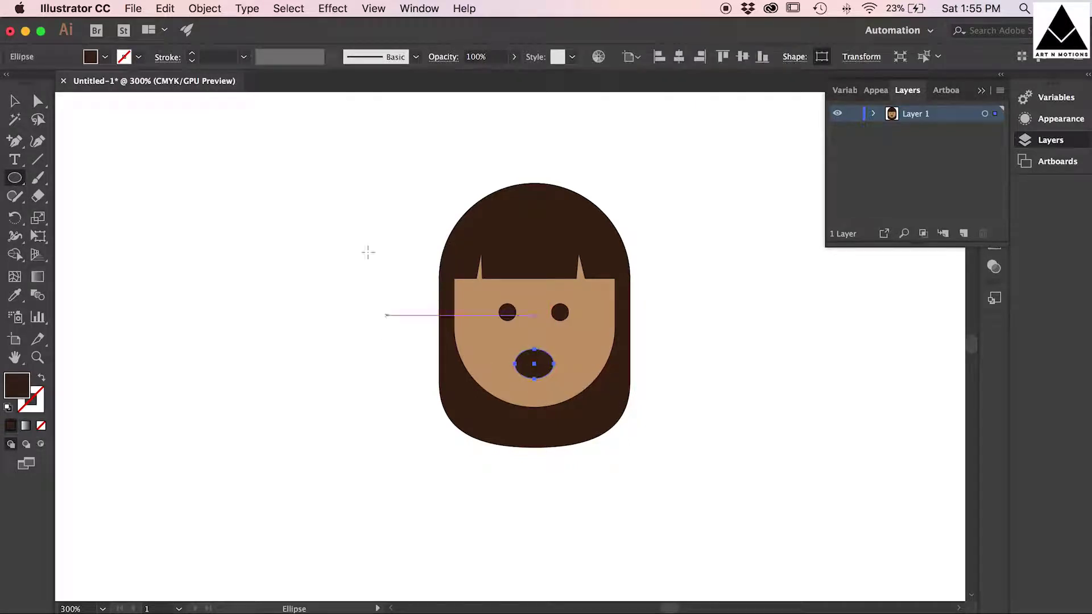
Step: Remove the mouth ellipse's upper anchor and straighten its upper edge to form a half-round smile
{"action": "left_click", "coordinate": [15, 141]}
{"action": "left_click", "coordinate": [165, 176]}
{"action": "left_click", "coordinate": [533, 349]}
{"action": "left_click", "coordinate": [15, 140]}
{"action": "left_click", "coordinate": [165, 198]}
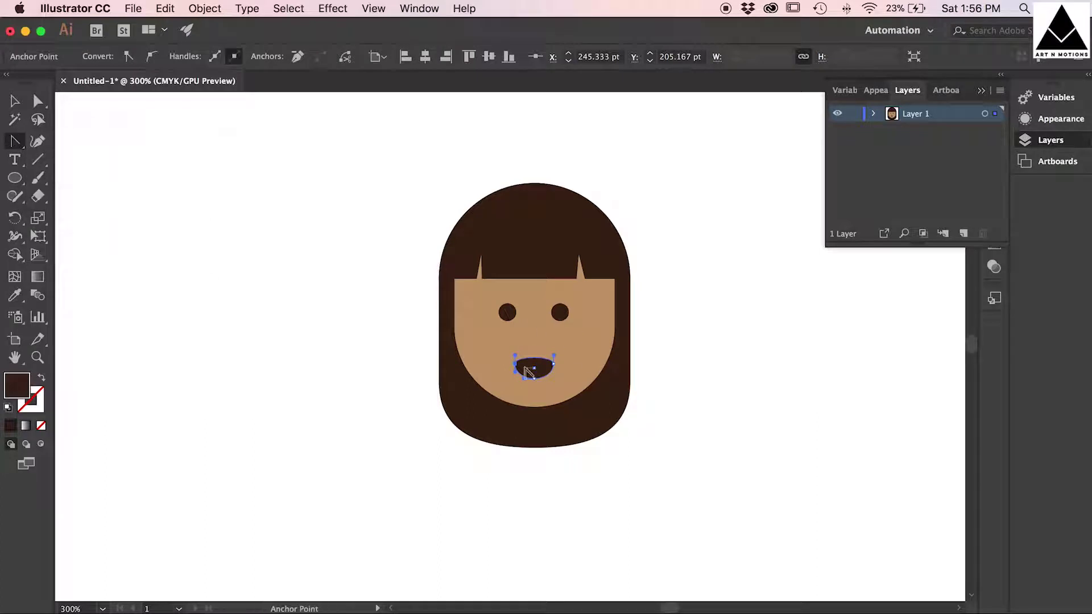
{"action": "left_click", "coordinate": [15, 101]}
{"action": "left_click", "coordinate": [414, 315]}
Step: Change the mouth's fill to a deep red
{"action": "left_click", "coordinate": [534, 372]}
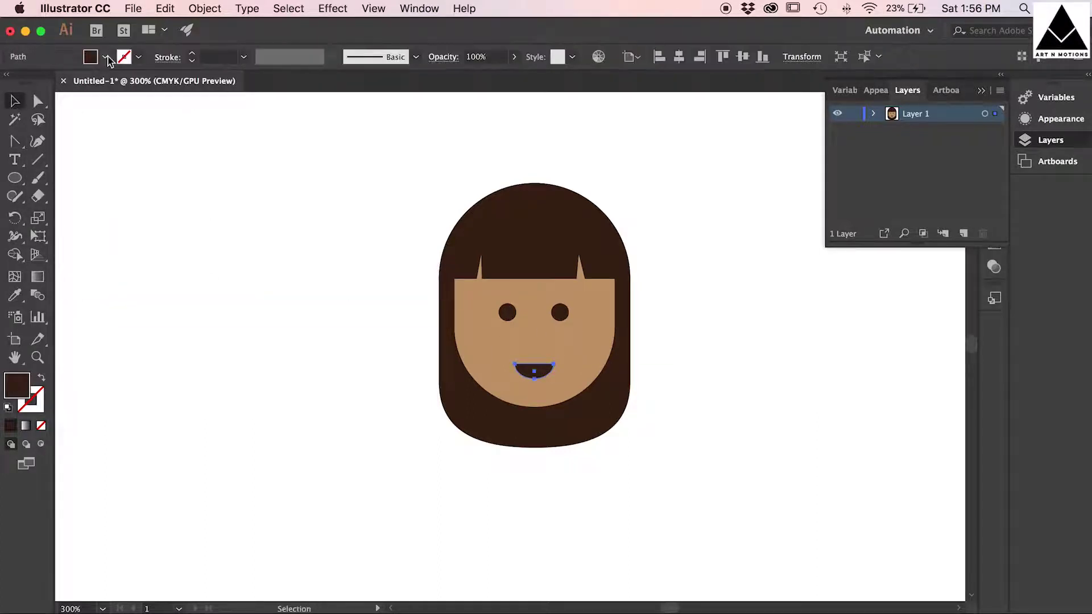
{"action": "left_click", "coordinate": [105, 57]}
{"action": "left_click", "coordinate": [28, 106]}
{"action": "left_click", "coordinate": [123, 222]}
{"action": "double_click", "coordinate": [16, 385]}
{"action": "left_click_drag", "start_coordinate": [889, 265], "coordinate": [901, 440]}
{"action": "left_click_drag", "start_coordinate": [844, 293], "coordinate": [844, 286]}
{"action": "key", "text": "Return"}
{"action": "left_click", "coordinate": [657, 330]}
Step: Change the face's fill to a light orange skin tone, #f4a96c
{"action": "left_click", "coordinate": [575, 356]}
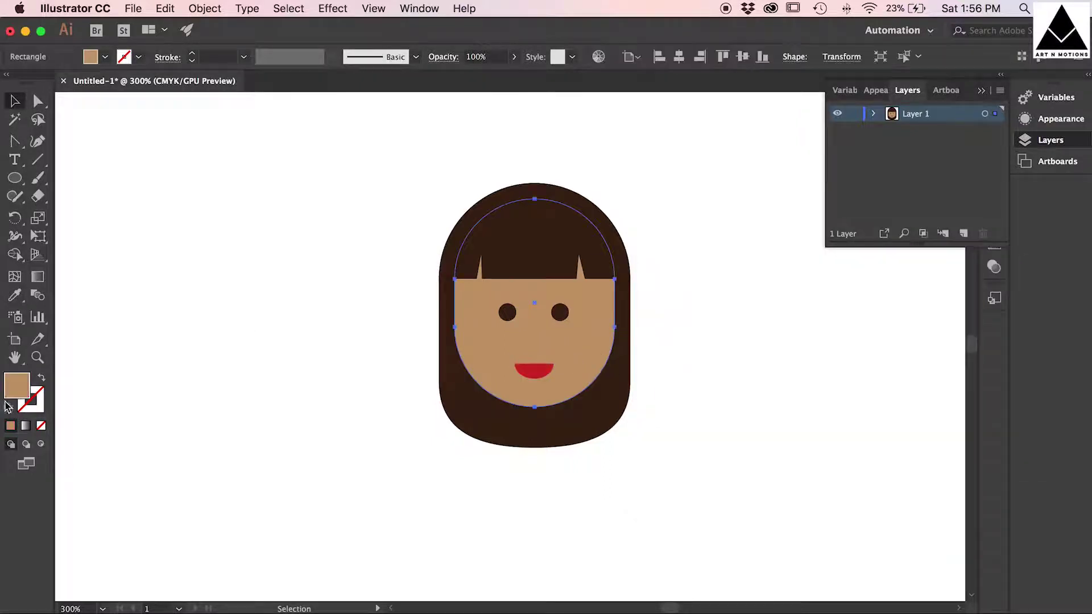
{"action": "double_click", "coordinate": [16, 386]}
{"action": "left_click", "coordinate": [743, 263]}
{"action": "left_click_drag", "start_coordinate": [901, 430], "coordinate": [903, 431]}
{"action": "mouse_move", "coordinate": [774, 289]}
{"action": "left_mouse_down"}
{"action": "mouse_move", "coordinate": [768, 251]}
{"action": "mouse_move", "coordinate": [787, 246]}
{"action": "mouse_move", "coordinate": [778, 258]}
{"action": "left_mouse_up"}
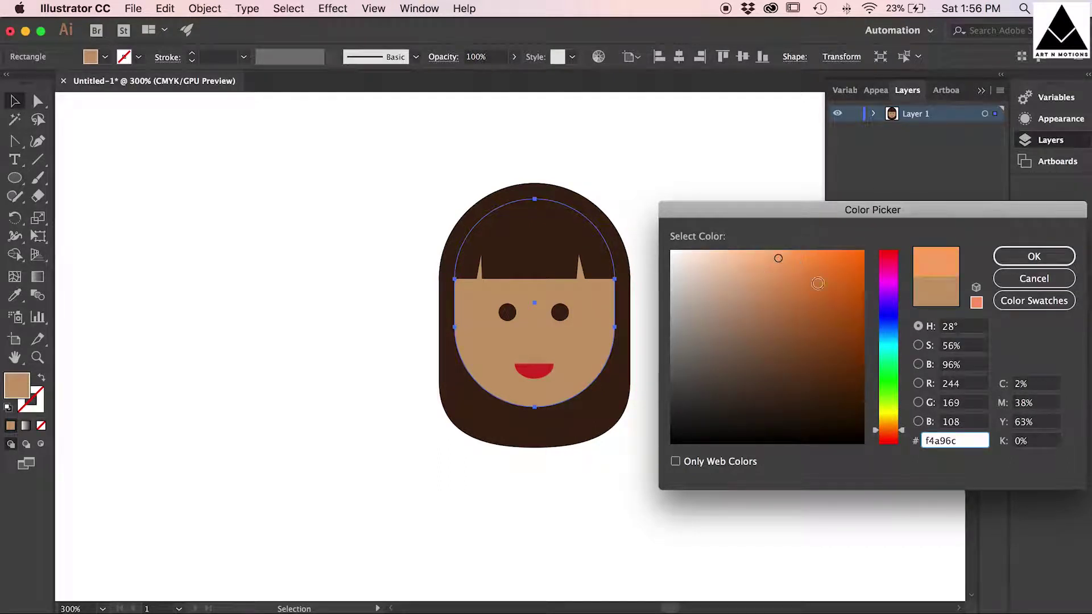
{"action": "left_click", "coordinate": [1034, 257]}
{"action": "left_click", "coordinate": [751, 248]}
Step: Draw a small horizontal ellipse for the nose between the eyes and mouth and fill it with light peach
{"action": "left_click", "coordinate": [37, 357]}
{"action": "left_click_drag", "start_coordinate": [544, 384], "coordinate": [712, 434]}
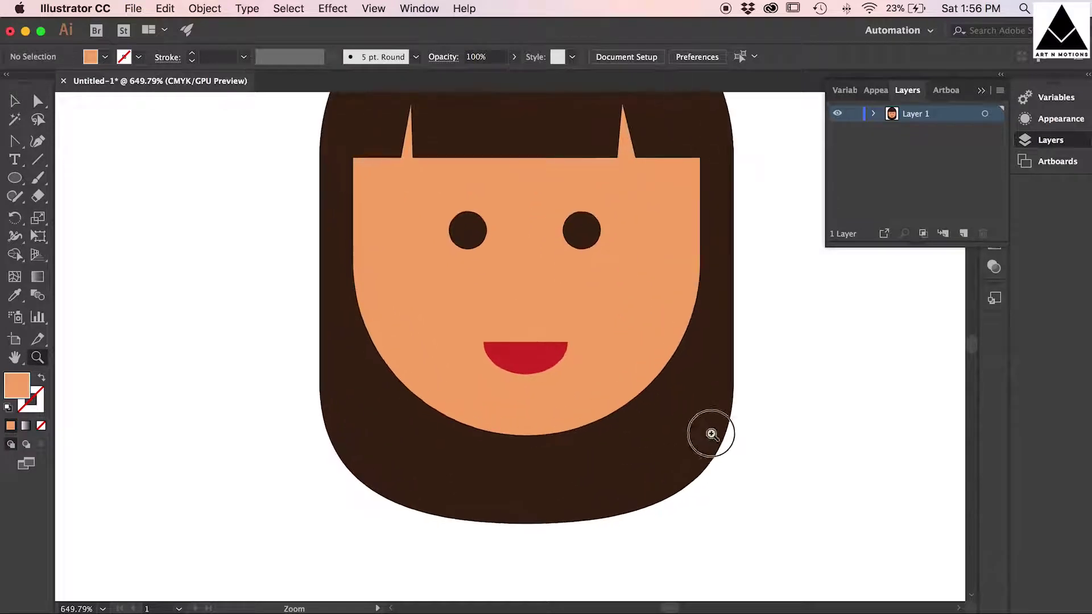
{"action": "left_click_drag", "start_coordinate": [15, 178], "coordinate": [114, 214]}
{"action": "left_click_drag", "start_coordinate": [512, 272], "coordinate": [542, 293]}
{"action": "double_click", "coordinate": [17, 380]}
{"action": "left_click_drag", "start_coordinate": [735, 272], "coordinate": [742, 232]}
{"action": "left_click", "coordinate": [1033, 257]}
Step: Nudge the nose into alignment with the face's centre line above the mouth
{"action": "left_click", "coordinate": [15, 101]}
{"action": "key", "text": "Left"}
{"action": "left_click_drag", "start_coordinate": [530, 278], "coordinate": [534, 278]}
Step: Draw a thin rectangular teeth shape along the mouth's upper edge with the Pen tool and fill it near-white
{"action": "left_click", "coordinate": [533, 367]}
{"action": "left_click", "coordinate": [227, 256]}
{"action": "left_click_drag", "start_coordinate": [15, 141], "coordinate": [77, 141]}
{"action": "left_click_drag", "start_coordinate": [497, 343], "coordinate": [498, 355]}
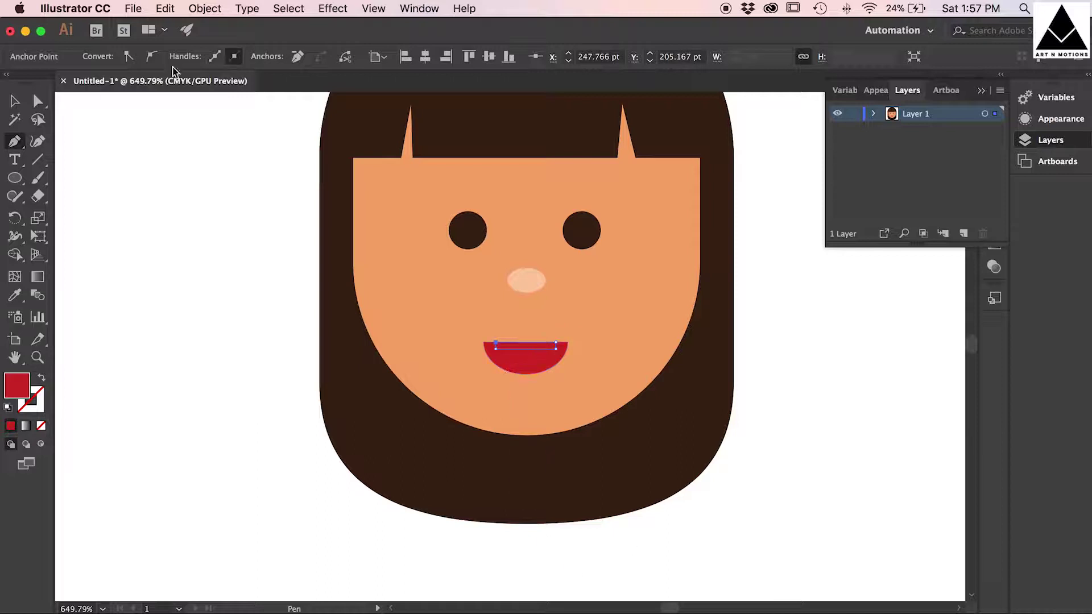
{"action": "left_click", "coordinate": [505, 348]}
{"action": "left_click", "coordinate": [96, 58]}
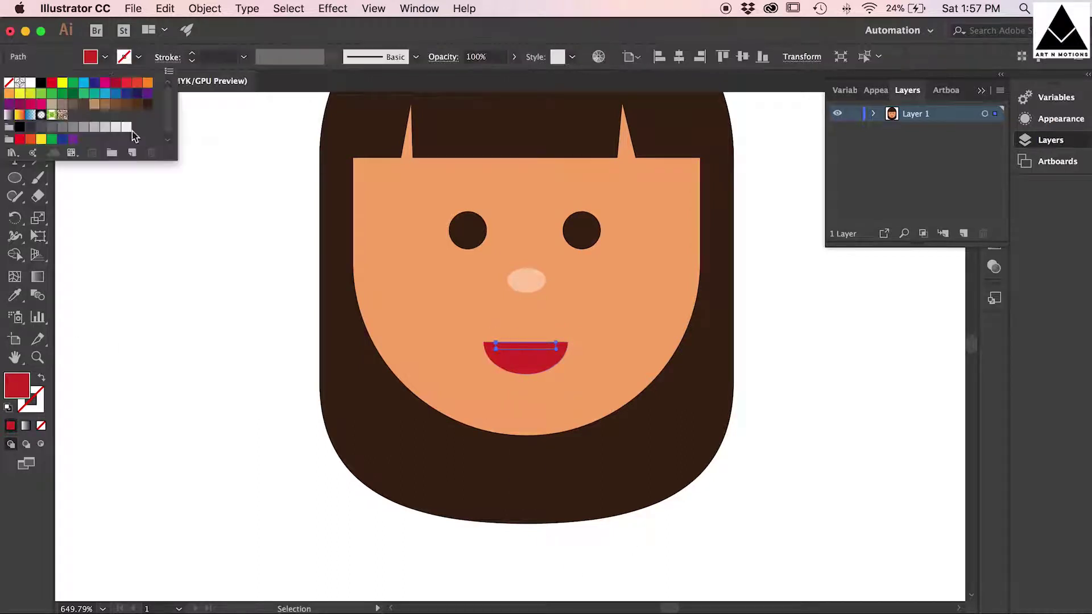
{"action": "left_click", "coordinate": [126, 130]}
{"action": "left_click", "coordinate": [172, 268]}
Step: Move the teeth shape's two upper corner points outward so the sides flare toward the mouth's corners
{"action": "left_click", "coordinate": [38, 357]}
{"action": "left_click_drag", "start_coordinate": [464, 337], "coordinate": [538, 348]}
{"action": "left_click", "coordinate": [38, 102]}
{"action": "left_click", "coordinate": [516, 346]}
{"action": "key", "text": "Left"}
{"action": "left_click", "coordinate": [618, 347]}
{"action": "key", "text": "Right"}
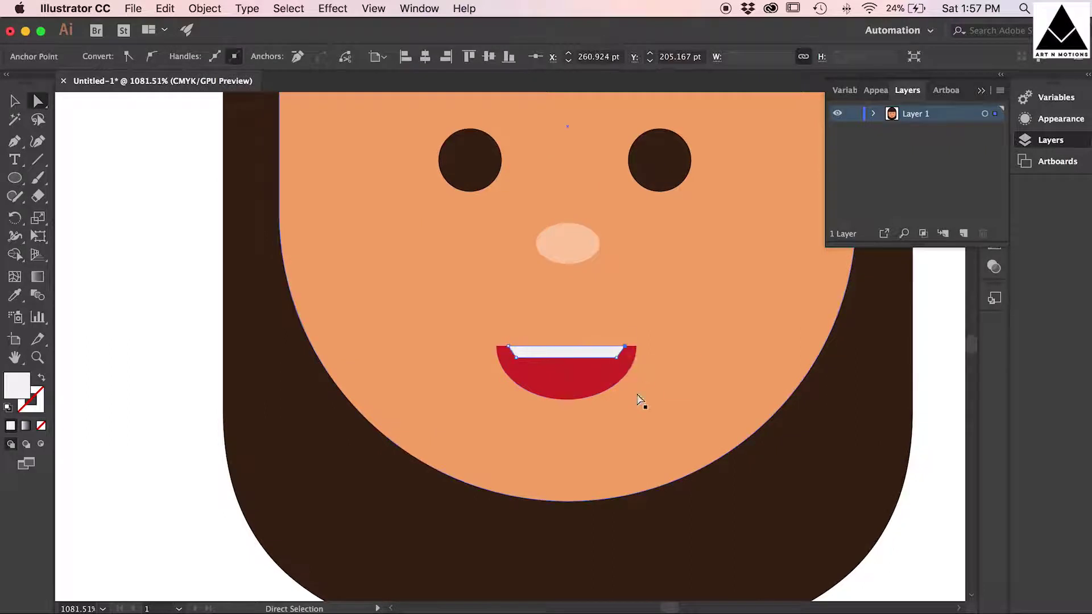
Step: Reposition the teeth shape's corner anchor points so its sides sit just inside the mouth's edges
{"action": "key", "text": "super+plus"}
{"action": "key", "text": "super+plus"}
{"action": "key", "text": "super+plus"}
{"action": "key", "text": "super+plus"}
{"action": "left_click_drag", "start_coordinate": [487, 383], "coordinate": [504, 383]}
{"action": "left_click", "coordinate": [189, 381]}
{"action": "left_click", "coordinate": [166, 348], "text": "shift"}
{"action": "left_click_drag", "start_coordinate": [190, 382], "coordinate": [162, 380]}
{"action": "left_click", "coordinate": [177, 381]}
{"action": "left_click_drag", "start_coordinate": [504, 380], "coordinate": [519, 380]}
Step: Bend the lower edge of the teeth into a downward curve with the Anchor Point tool
{"action": "left_click_drag", "start_coordinate": [15, 141], "coordinate": [69, 203]}
{"action": "left_click_drag", "start_coordinate": [365, 381], "coordinate": [352, 389]}
{"action": "key", "text": "super+minus"}
{"action": "key", "text": "super+minus"}
{"action": "key", "text": "super+minus"}
{"action": "left_click_drag", "start_coordinate": [520, 348], "coordinate": [511, 354]}
Step: Fine-tune the teeth's individual anchor points on both sides so the shape fits the smile evenly
{"action": "left_click", "coordinate": [38, 102]}
{"action": "left_click", "coordinate": [441, 336]}
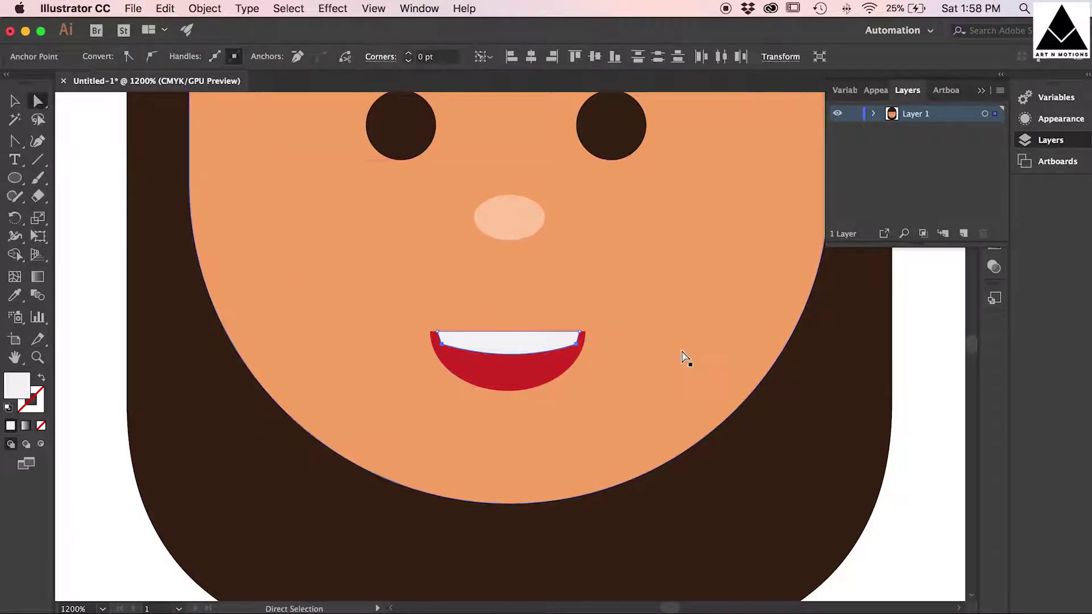
{"action": "key", "text": "super+plus"}
{"action": "key", "text": "super+plus"}
{"action": "left_click", "coordinate": [703, 317]}
{"action": "left_click", "coordinate": [344, 318]}
{"action": "key", "text": "super+plus"}
{"action": "left_click_drag", "start_coordinate": [491, 343], "coordinate": [480, 343]}
{"action": "scroll", "coordinate": [481, 343], "scroll_direction": "right", "scroll_amount": 15}
{"action": "key", "text": "super+minus"}
{"action": "key", "text": "super+minus"}
{"action": "key", "text": "super+minus"}
{"action": "key", "text": "super+minus"}
{"action": "key", "text": "super+minus"}
{"action": "key", "text": "super+minus"}
{"action": "key", "text": "super+minus"}
{"action": "left_click", "coordinate": [229, 311]}
Step: Draw a tall narrow rectangle over the left side of the hair and fill it with the sampled hair brown
{"action": "key", "text": "v"}
{"action": "key", "text": "super+minus"}
{"action": "key", "text": "super+minus"}
{"action": "key", "text": "super+minus"}
{"action": "mouse_move", "coordinate": [15, 177]}
{"action": "left_mouse_down"}
{"action": "mouse_move", "coordinate": [52, 212]}
{"action": "mouse_move", "coordinate": [80, 178]}
{"action": "left_mouse_up"}
{"action": "mouse_move", "coordinate": [444, 239]}
{"action": "left_mouse_down"}
{"action": "mouse_move", "coordinate": [464, 471]}
{"action": "mouse_move", "coordinate": [437, 453]}
{"action": "mouse_move", "coordinate": [468, 460]}
{"action": "mouse_move", "coordinate": [437, 428]}
{"action": "mouse_move", "coordinate": [467, 443]}
{"action": "left_mouse_up"}
{"action": "key", "text": "i"}
{"action": "left_click", "coordinate": [515, 407]}
Step: Move the corner points of the left hair strand to slant its ends and blend it into the hair
{"action": "key", "text": "a"}
{"action": "left_click", "coordinate": [512, 523]}
{"action": "left_click_drag", "start_coordinate": [453, 254], "coordinate": [442, 237]}
{"action": "left_click", "coordinate": [531, 503]}
Step: Draw a rectangle under the chin for the neck and fill it with a darker shade of the sampled face colour
{"action": "key", "text": "m"}
{"action": "left_click_drag", "start_coordinate": [508, 372], "coordinate": [558, 404]}
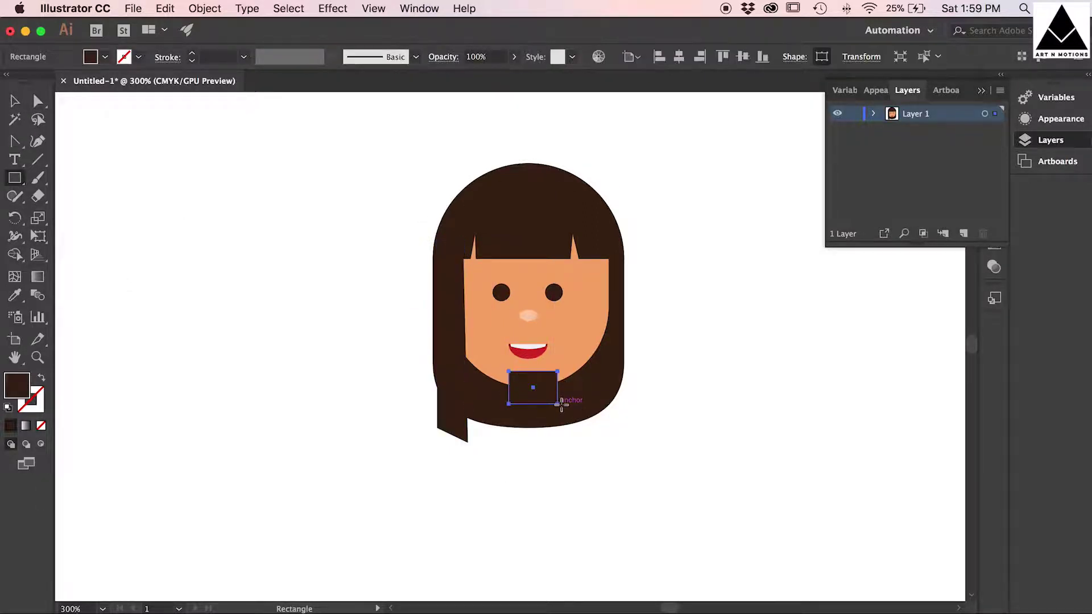
{"action": "key", "text": "i"}
{"action": "left_click", "coordinate": [594, 320]}
{"action": "double_click", "coordinate": [19, 389]}
{"action": "left_click", "coordinate": [795, 273]}
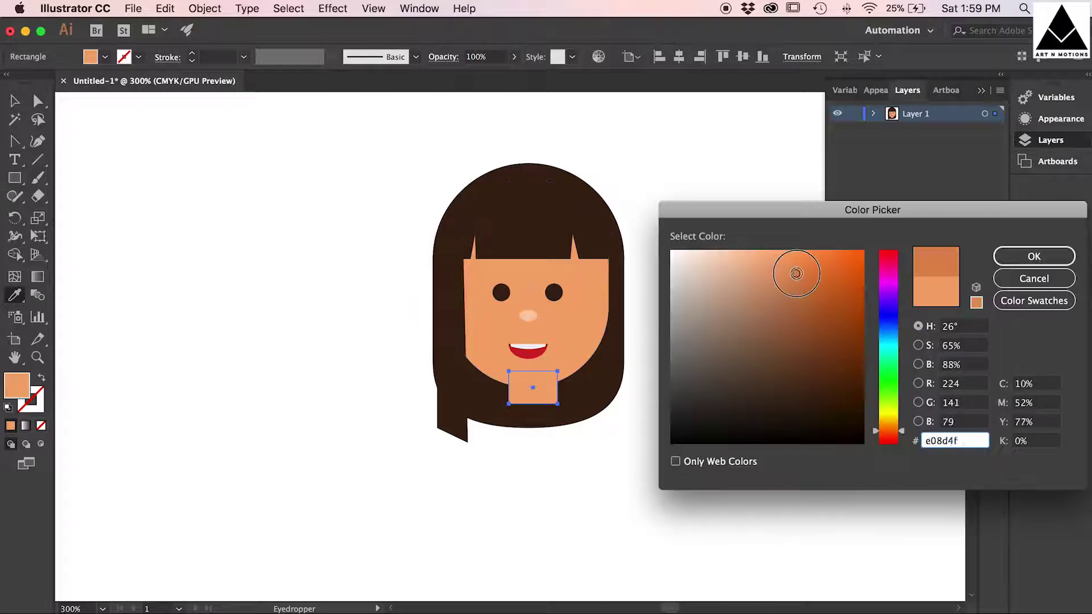
{"action": "left_click", "coordinate": [1033, 257]}
Step: Send the neck rectangle behind the face and centre it under the chin
{"action": "key", "text": "super+bracketleft"}
{"action": "key", "text": "v"}
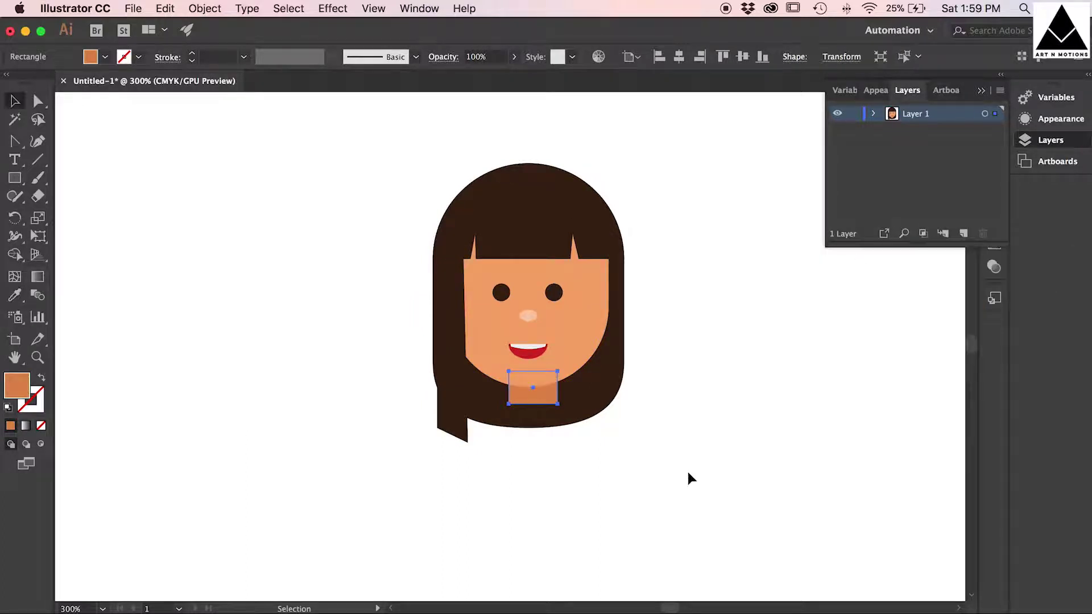
{"action": "key", "text": "super+equal"}
{"action": "key", "text": "super+equal"}
{"action": "left_click_drag", "start_coordinate": [534, 364], "coordinate": [525, 363]}
{"action": "key", "text": "super+minus"}
{"action": "key", "text": "super+minus"}
{"action": "key", "text": "super+minus"}
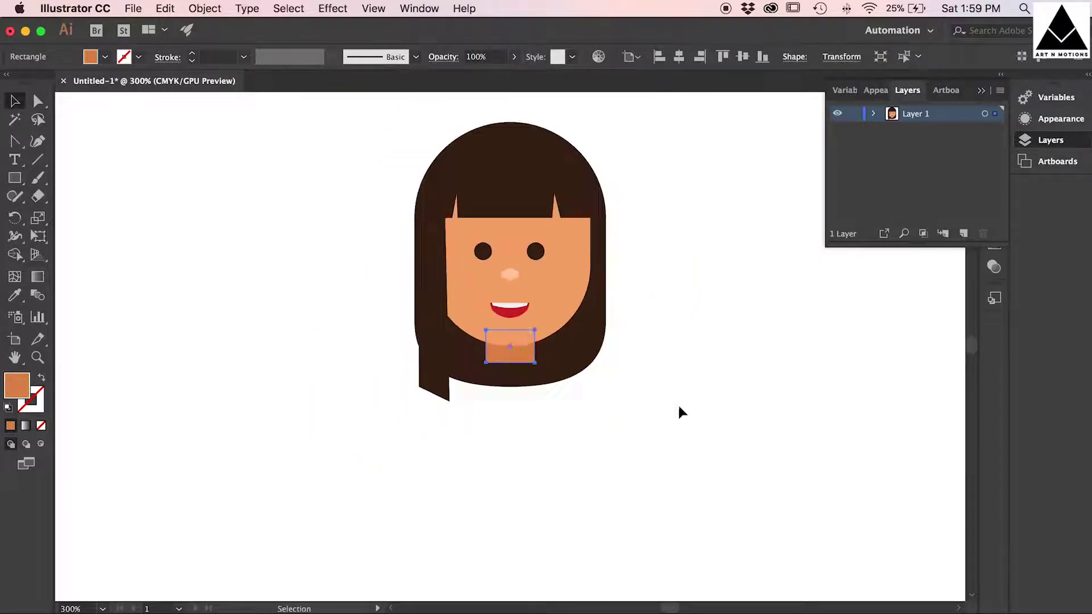
Step: Draw a rounded-rectangle torso below the neck and centre it under the head
{"action": "left_click", "coordinate": [680, 412]}
{"action": "left_click_drag", "start_coordinate": [14, 180], "coordinate": [97, 181]}
{"action": "mouse_move", "coordinate": [456, 338]}
{"action": "left_mouse_down"}
{"action": "mouse_move", "coordinate": [556, 446]}
{"action": "mouse_move", "coordinate": [561, 498]}
{"action": "mouse_move", "coordinate": [560, 464]}
{"action": "left_mouse_up"}
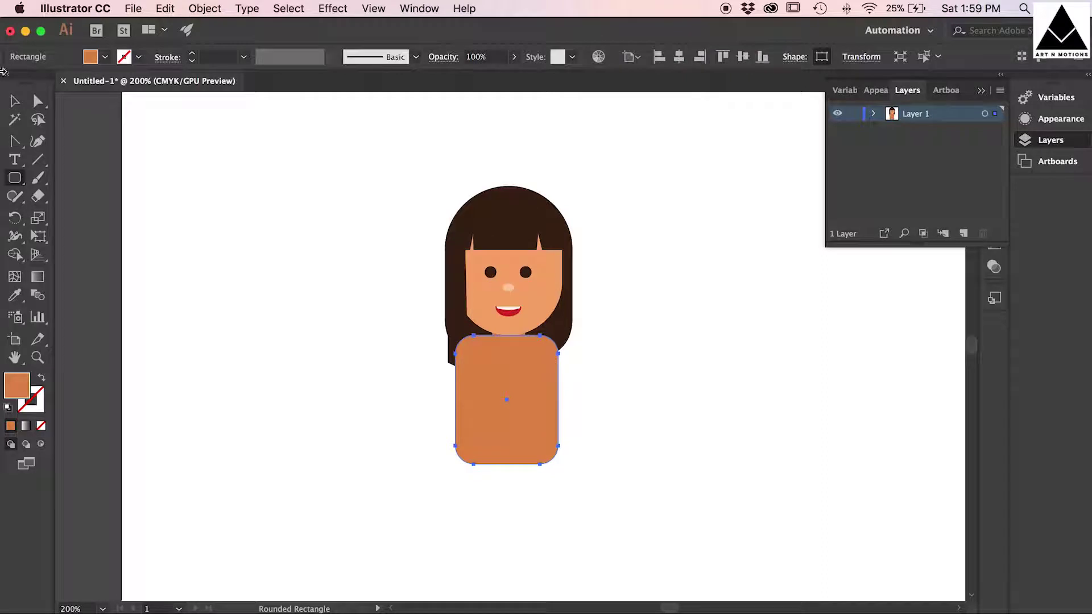
{"action": "key", "text": "v"}
{"action": "left_click_drag", "start_coordinate": [516, 372], "coordinate": [517, 372]}
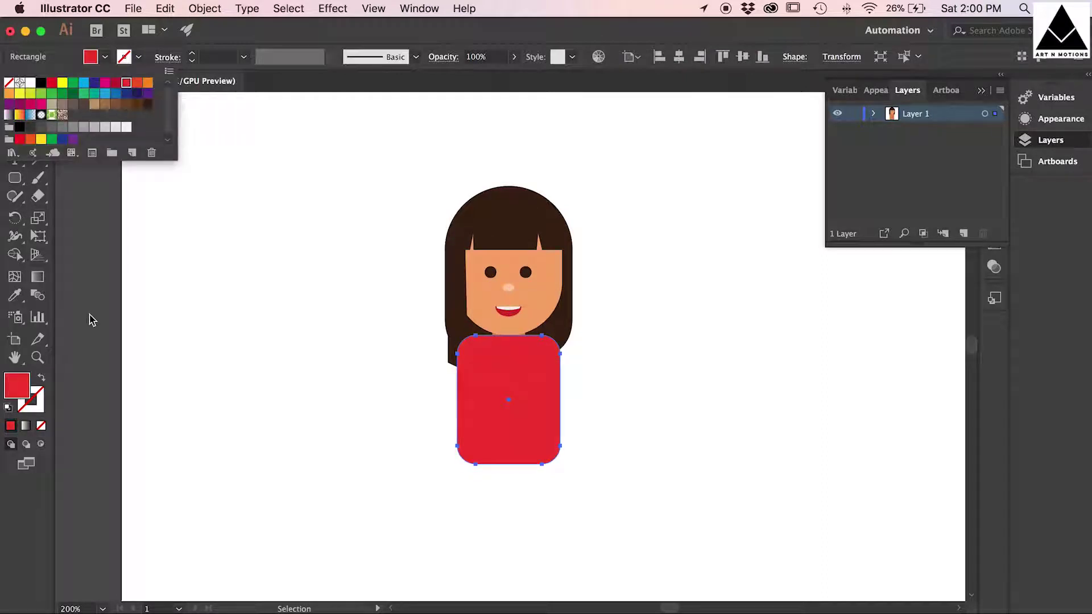
Step: Fill the torso with red and send it behind the neck and the left hair strand
{"action": "left_click", "coordinate": [89, 314]}
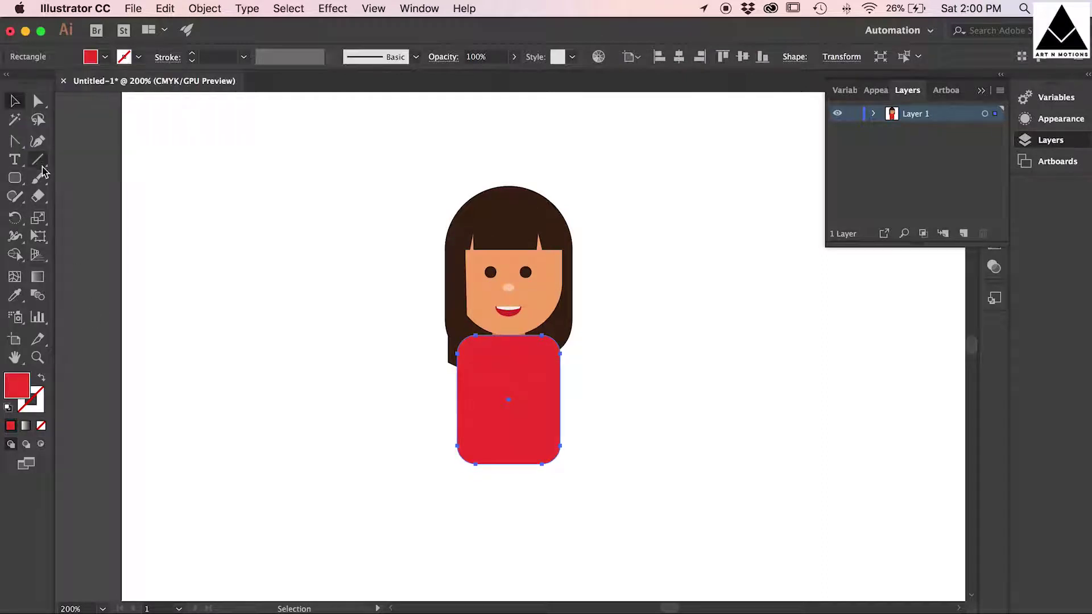
{"action": "key", "text": "super+["}
{"action": "left_click", "coordinate": [655, 377]}
Step: Bend the neck's lower edge into a downward curve to form a round neckline over the red torso
{"action": "left_click", "coordinate": [15, 141]}
{"action": "left_click_drag", "start_coordinate": [510, 355], "coordinate": [551, 365]}
{"action": "scroll", "coordinate": [510, 354], "scroll_direction": "up", "scroll_amount": 3}
{"action": "key", "text": "super+z"}
{"action": "left_click", "coordinate": [38, 100]}
{"action": "left_click_drag", "start_coordinate": [476, 357], "coordinate": [463, 361]}
{"action": "left_click", "coordinate": [778, 415]}
{"action": "key", "text": "super+minus"}
{"action": "key", "text": "super+minus"}
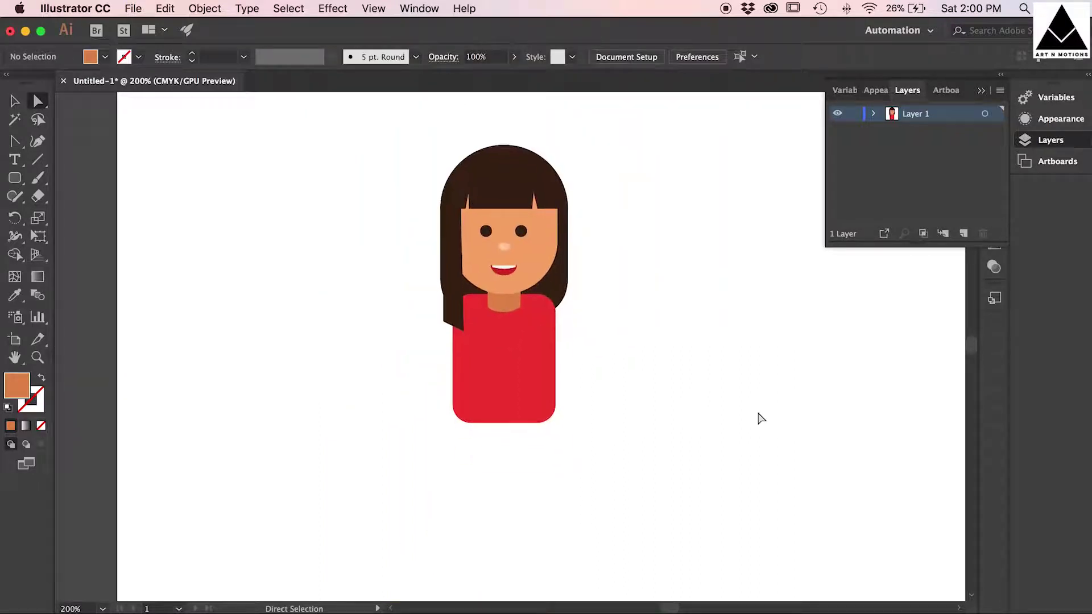
Step: Scale the red torso down with Free Transform and move it up against the neck
{"action": "key", "text": "v"}
{"action": "left_click", "coordinate": [500, 396]}
{"action": "key", "text": "e"}
{"action": "left_click_drag", "start_coordinate": [572, 297], "coordinate": [567, 303]}
{"action": "key", "text": "Up"}
{"action": "key", "text": "Up"}
{"action": "key", "text": "Up"}
{"action": "key", "text": "Up"}
{"action": "key", "text": "Up"}
{"action": "key", "text": "Up"}
{"action": "key", "text": "Up"}
{"action": "key", "text": "Up"}
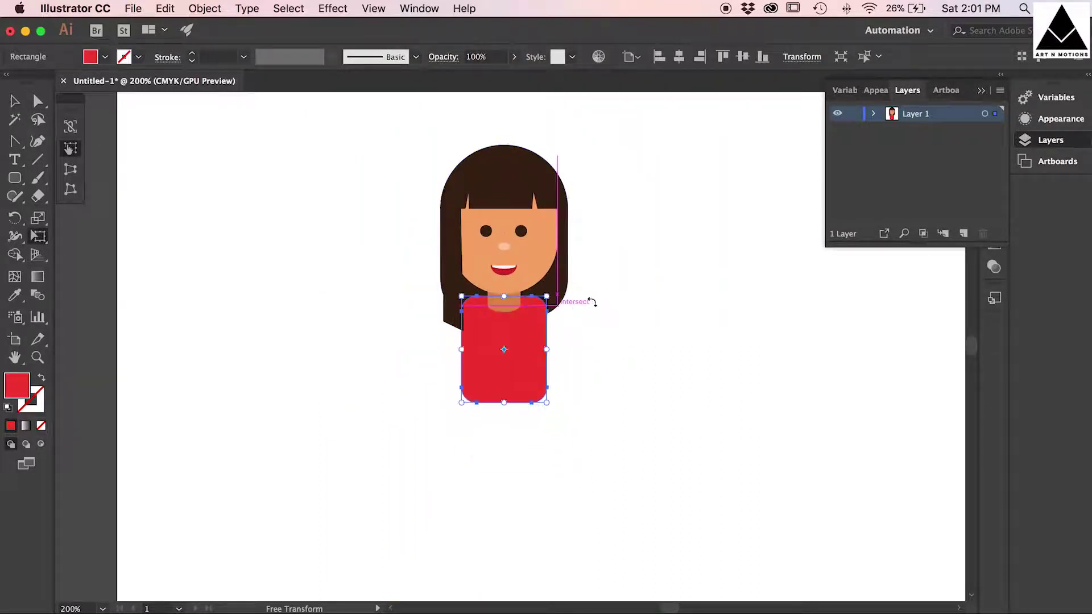
{"action": "left_click", "coordinate": [15, 101]}
{"action": "left_click", "coordinate": [80, 253]}
Step: Draw a small red circle on the torso's right side and place a copy of it on the left side
{"action": "left_click_drag", "start_coordinate": [19, 180], "coordinate": [68, 215]}
{"action": "mouse_move", "coordinate": [558, 350]}
{"action": "left_mouse_down"}
{"action": "mouse_move", "coordinate": [584, 350]}
{"action": "mouse_move", "coordinate": [562, 347]}
{"action": "left_mouse_up"}
{"action": "key", "text": "v"}
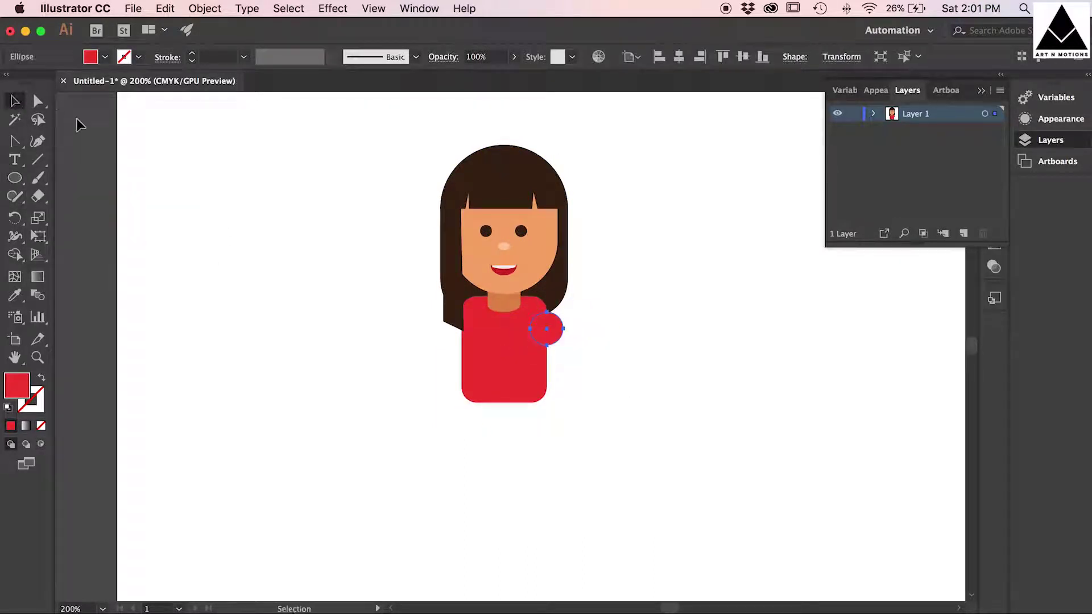
{"action": "key", "text": "super+c"}
{"action": "key", "text": "super+f"}
{"action": "key", "text": "shift+Left"}
{"action": "key", "text": "shift+Left"}
{"action": "key", "text": "shift+Left"}
{"action": "key", "text": "shift+Left"}
{"action": "key", "text": "Left"}
{"action": "key", "text": "Left"}
{"action": "key", "text": "Left"}
Step: Nudge the two sleeve circles down and inward so they bulge slightly from the torso's sides
{"action": "left_click", "coordinate": [611, 357]}
{"action": "left_click", "coordinate": [473, 331]}
{"action": "left_click", "coordinate": [534, 327], "text": "shift"}
{"action": "key", "text": "Down"}
{"action": "key", "text": "Down"}
{"action": "key", "text": "Down"}
{"action": "key", "text": "Down"}
{"action": "left_click", "coordinate": [597, 330]}
{"action": "left_click", "coordinate": [549, 338]}
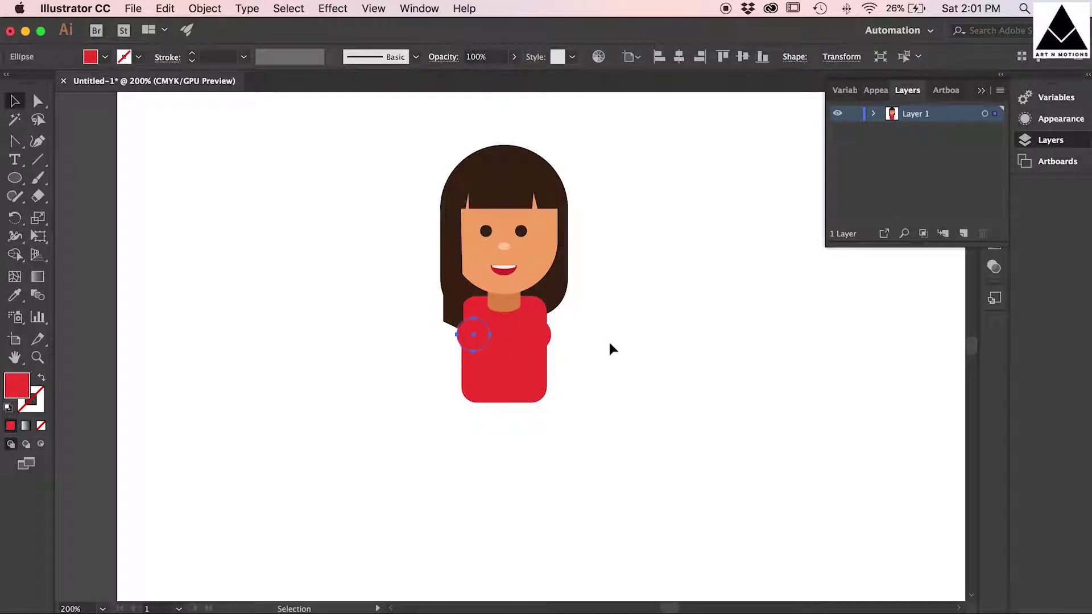
{"action": "left_click", "coordinate": [649, 353]}
Step: Taper the torso toward the waist by moving its lower corner points inward, and raise its bottom edge slightly
{"action": "key", "text": "a"}
{"action": "left_click_drag", "start_coordinate": [410, 375], "coordinate": [506, 434]}
{"action": "key", "text": "Right"}
{"action": "key", "text": "Right"}
{"action": "key", "text": "Right"}
{"action": "key", "text": "Right"}
{"action": "key", "text": "Right"}
{"action": "key", "text": "Right"}
{"action": "key", "text": "Right"}
{"action": "left_click", "coordinate": [626, 435]}
{"action": "left_click_drag", "start_coordinate": [437, 439], "coordinate": [583, 384]}
{"action": "key", "text": "Up"}
{"action": "key", "text": "Up"}
{"action": "key", "text": "Up"}
{"action": "left_click", "coordinate": [584, 385]}
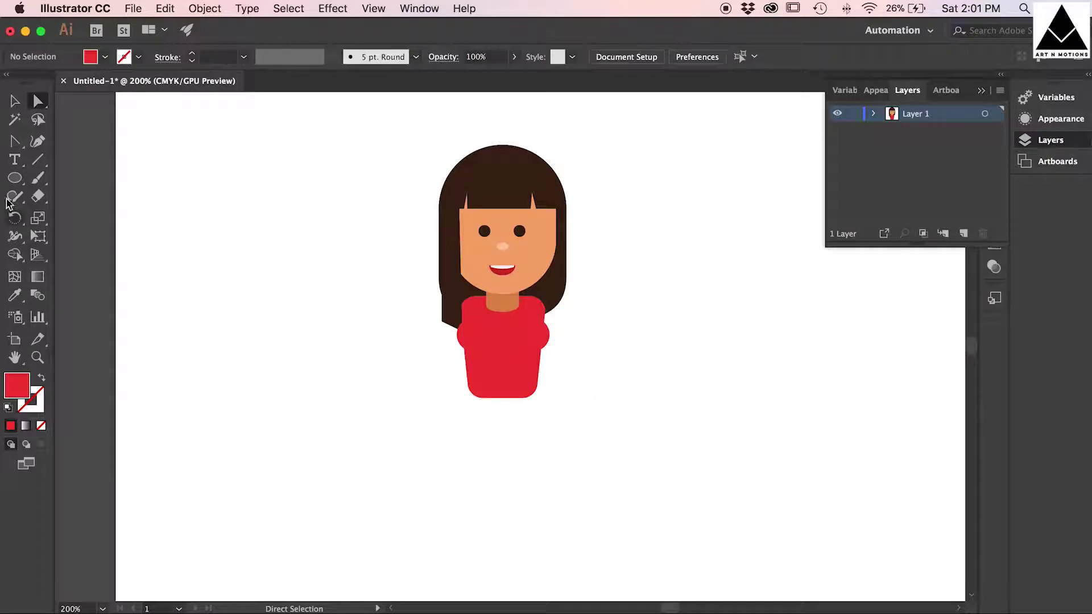
Step: Draw a thin rectangle across the bottom of the torso as a belt and fill it with brown
{"action": "key", "text": "m"}
{"action": "left_click_drag", "start_coordinate": [467, 383], "coordinate": [538, 398]}
{"action": "left_click", "coordinate": [105, 57]}
{"action": "left_click", "coordinate": [145, 111]}
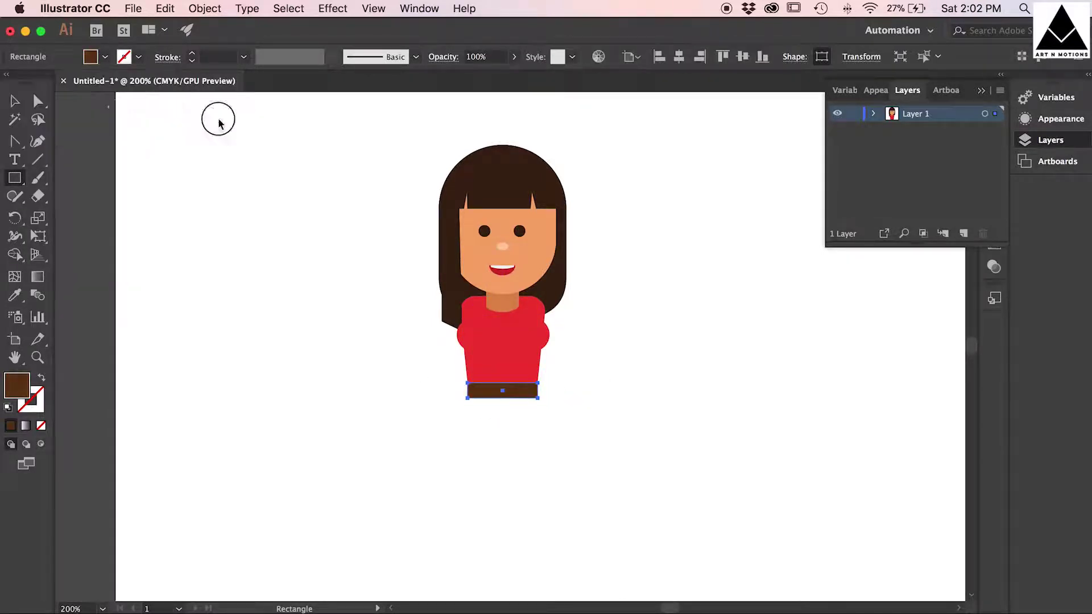
{"action": "key", "text": "v"}
{"action": "left_click", "coordinate": [219, 123]}
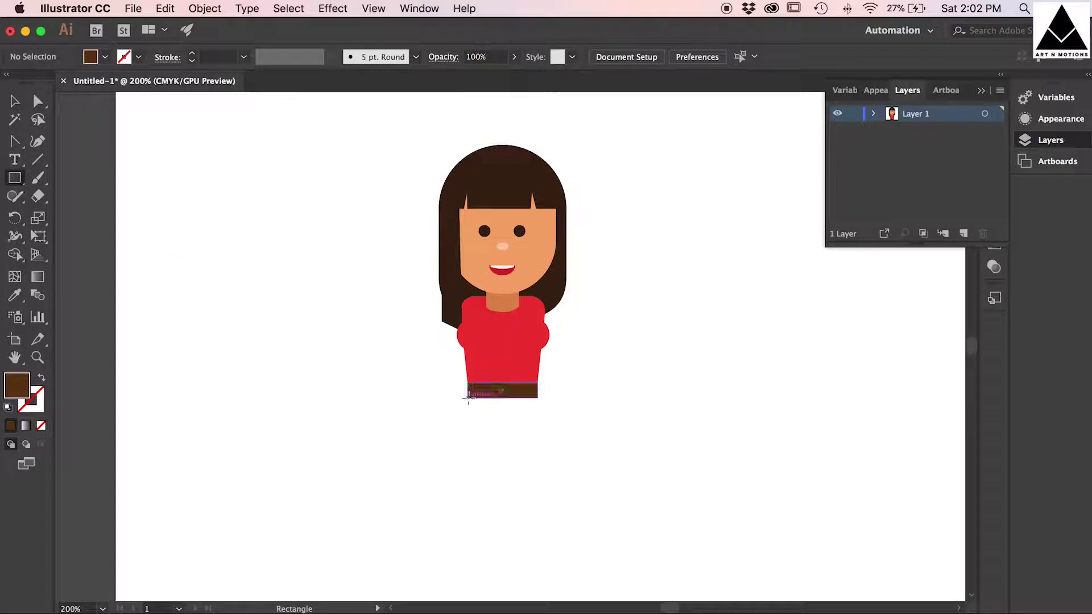
Step: Draw a tall brown rectangle below the belt and bend both its sides into curves with the Anchor Point tool for a skirt
{"action": "left_click_drag", "start_coordinate": [467, 398], "coordinate": [538, 520]}
{"action": "key", "text": "a"}
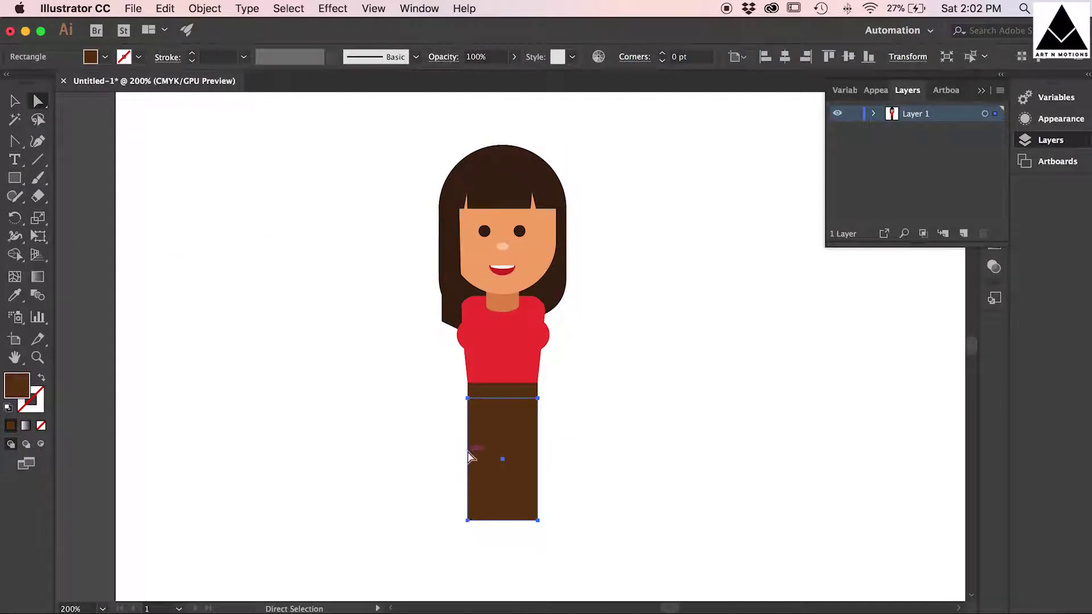
{"action": "key", "text": "shift+c"}
{"action": "left_click_drag", "start_coordinate": [468, 453], "coordinate": [429, 444]}
{"action": "left_click_drag", "start_coordinate": [538, 452], "coordinate": [486, 426]}
{"action": "left_click", "coordinate": [570, 444]}
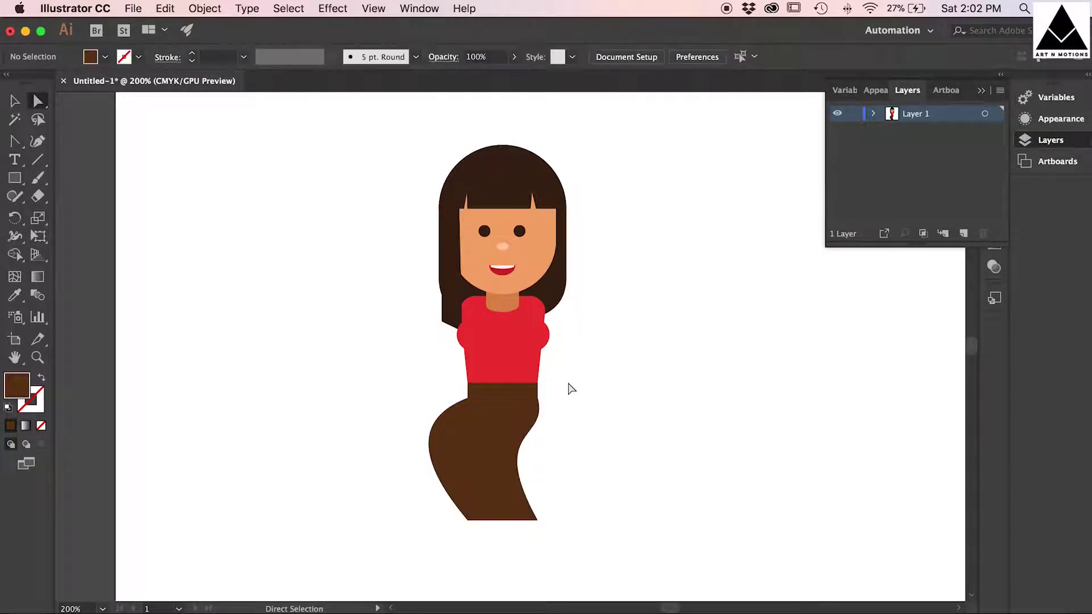
Step: Reposition the skirt's two bottom corner points and adjust their curve handles to slim its silhouette
{"action": "left_click", "coordinate": [468, 520]}
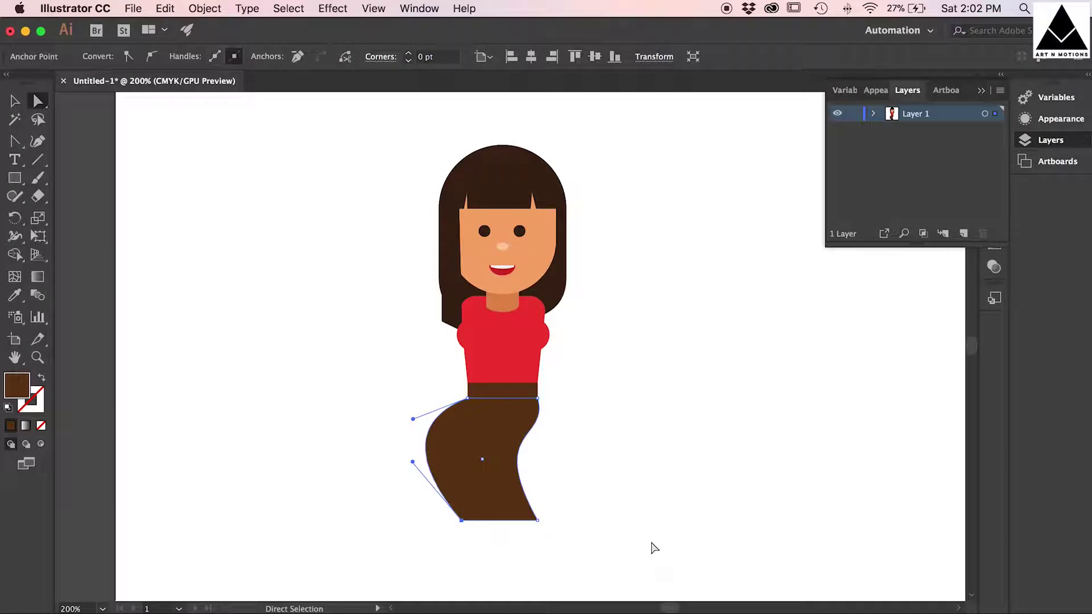
{"action": "left_click_drag", "start_coordinate": [414, 466], "coordinate": [415, 419]}
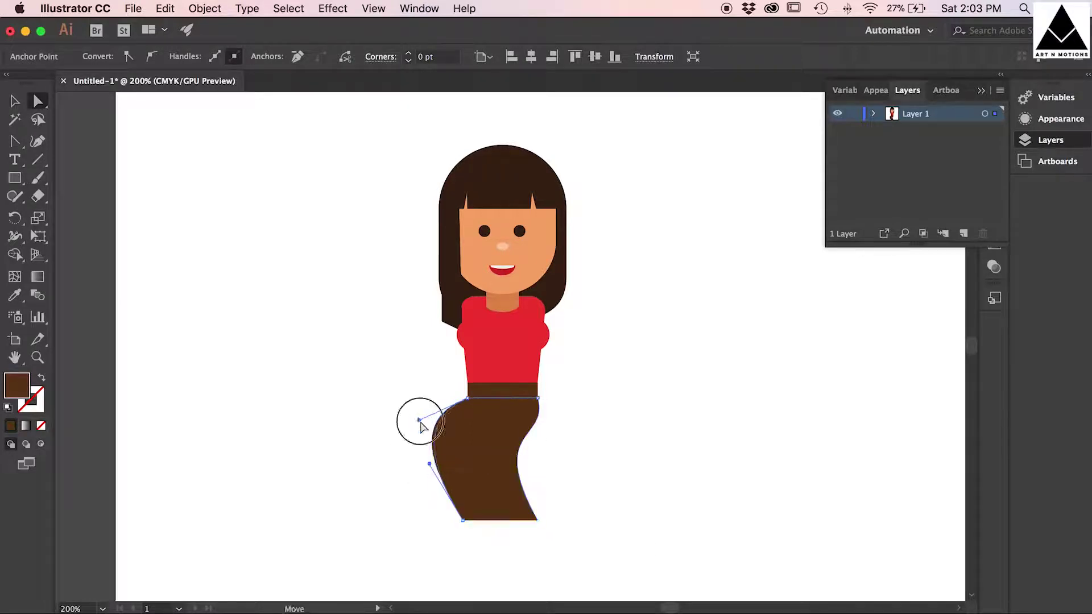
{"action": "left_click", "coordinate": [569, 464]}
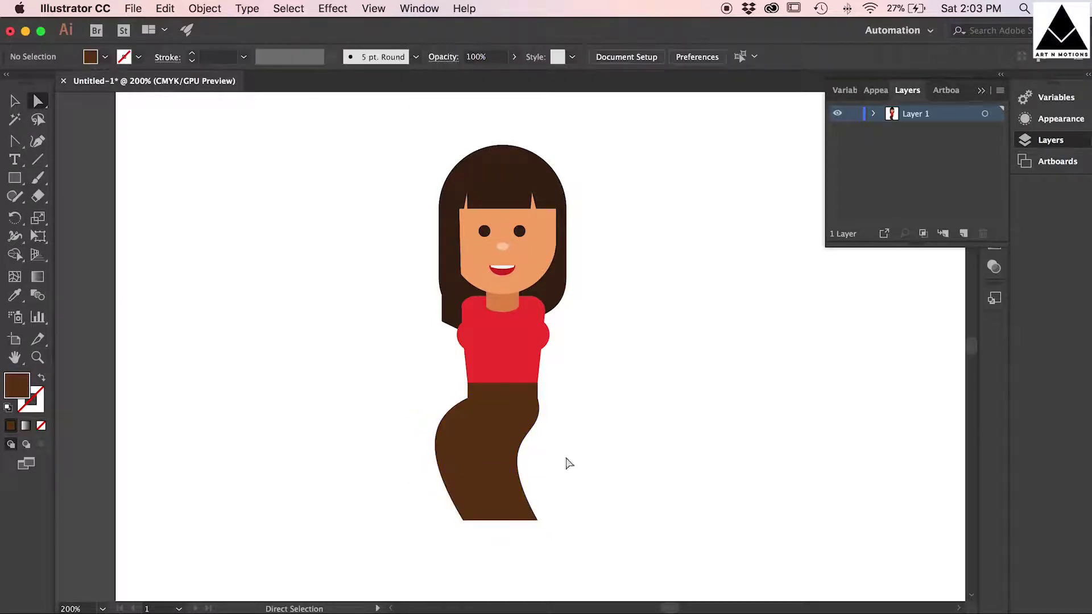
{"action": "left_click", "coordinate": [538, 520]}
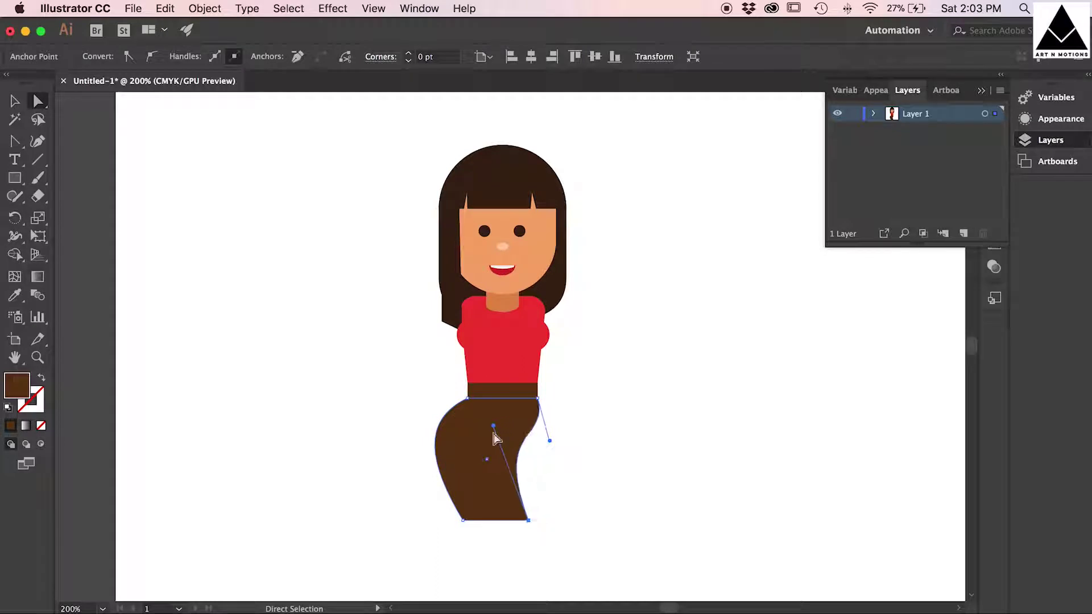
{"action": "left_click", "coordinate": [617, 450]}
Step: Fill the skirt with dark blue
{"action": "scroll", "coordinate": [640, 445], "scroll_direction": "down", "scroll_amount": 1}
{"action": "left_click", "coordinate": [505, 402]}
{"action": "left_click", "coordinate": [104, 57]}
{"action": "left_click", "coordinate": [117, 95]}
{"action": "left_click", "coordinate": [125, 96]}
{"action": "left_click", "coordinate": [290, 283]}
Step: Nudge the blue skirt up so it overlaps the belt's lower edge
{"action": "left_click", "coordinate": [558, 463]}
{"action": "left_click", "coordinate": [513, 422]}
{"action": "key", "text": "Up"}
{"action": "key", "text": "Up"}
{"action": "key", "text": "Up"}
{"action": "left_click", "coordinate": [637, 430]}
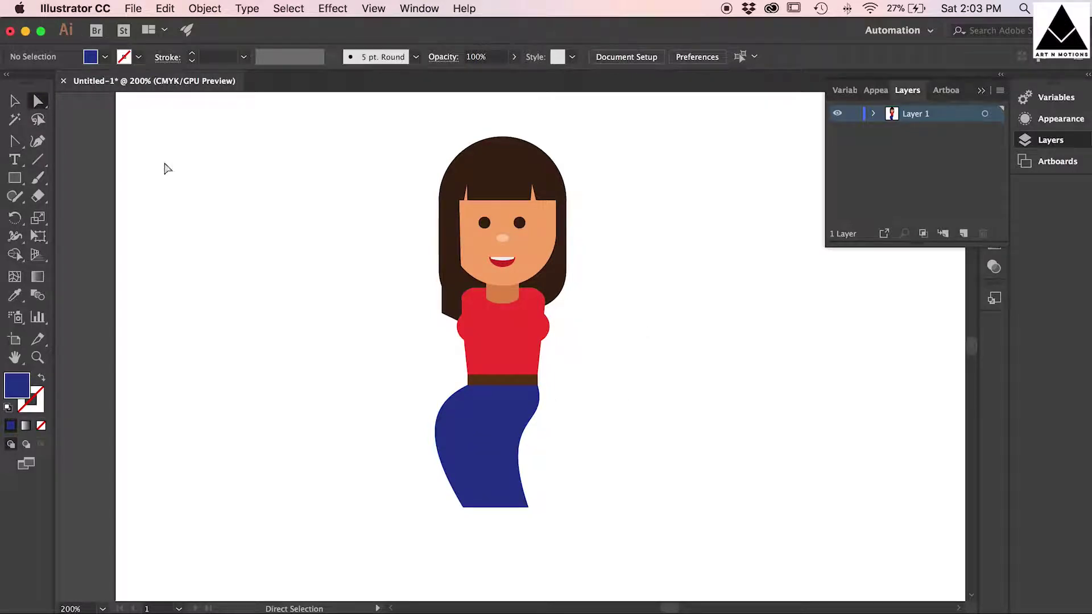
Step: Draw the right leg below the skirt's hem with the Pen tool and fill it with the sampled face colour
{"action": "left_click", "coordinate": [15, 141]}
{"action": "left_click", "coordinate": [514, 507]}
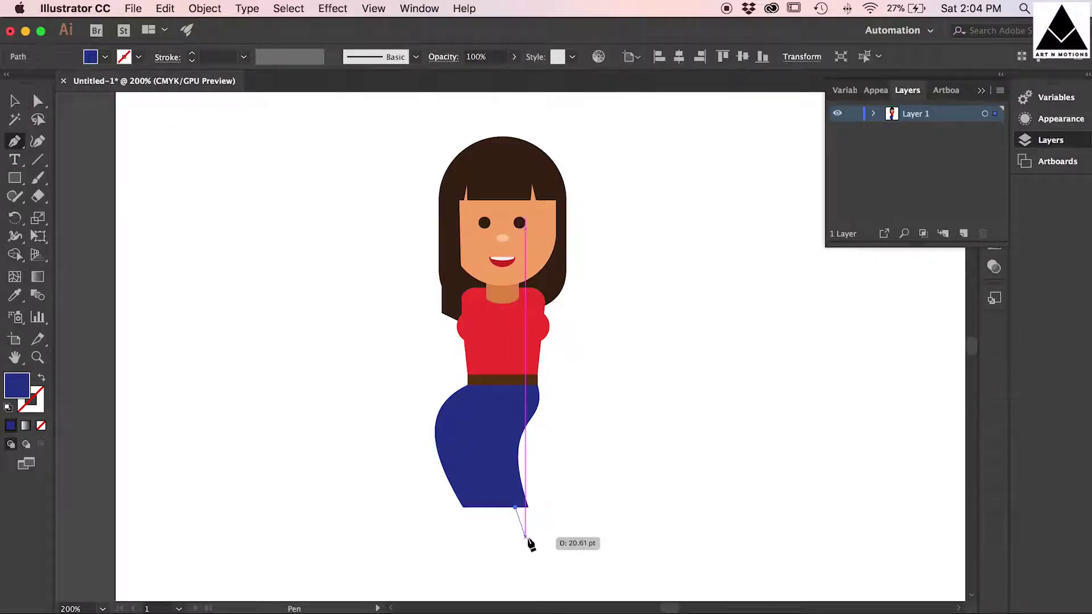
{"action": "left_click_drag", "start_coordinate": [524, 537], "coordinate": [535, 538]}
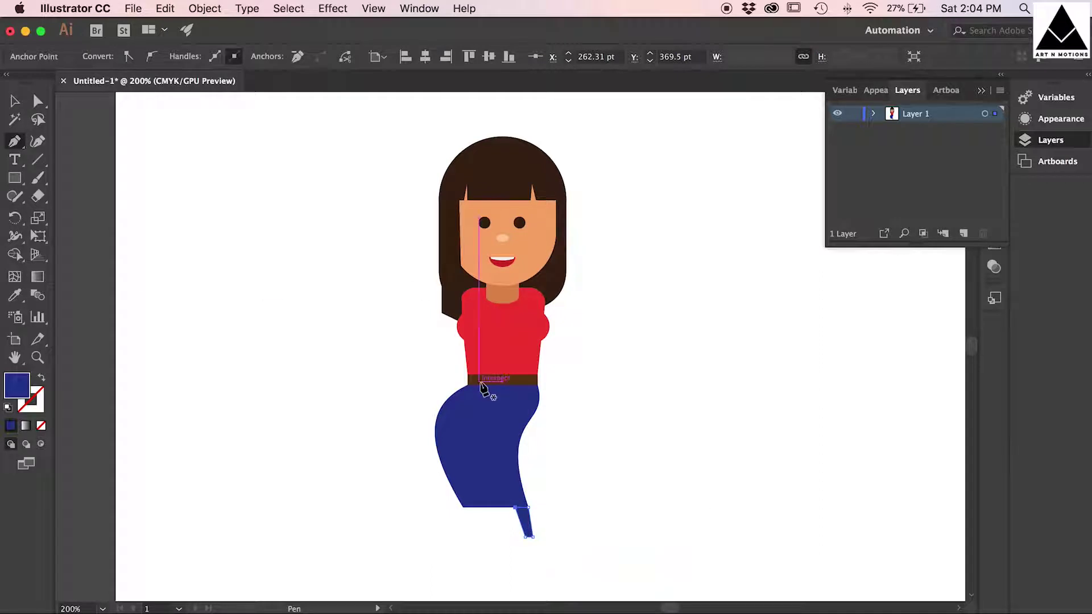
{"action": "key", "text": "i"}
{"action": "left_click", "coordinate": [477, 238]}
Step: Draw a matching skin-coloured left leg from the skirt's lower left corner with the Pen tool
{"action": "key", "text": "p"}
{"action": "left_click", "coordinate": [463, 508]}
{"action": "left_click", "coordinate": [479, 539]}
{"action": "left_click", "coordinate": [487, 539]}
{"action": "left_click", "coordinate": [478, 507]}
{"action": "left_click", "coordinate": [463, 507]}
Step: Shift the left leg's two ankle points slightly to the right
{"action": "left_click", "coordinate": [38, 357]}
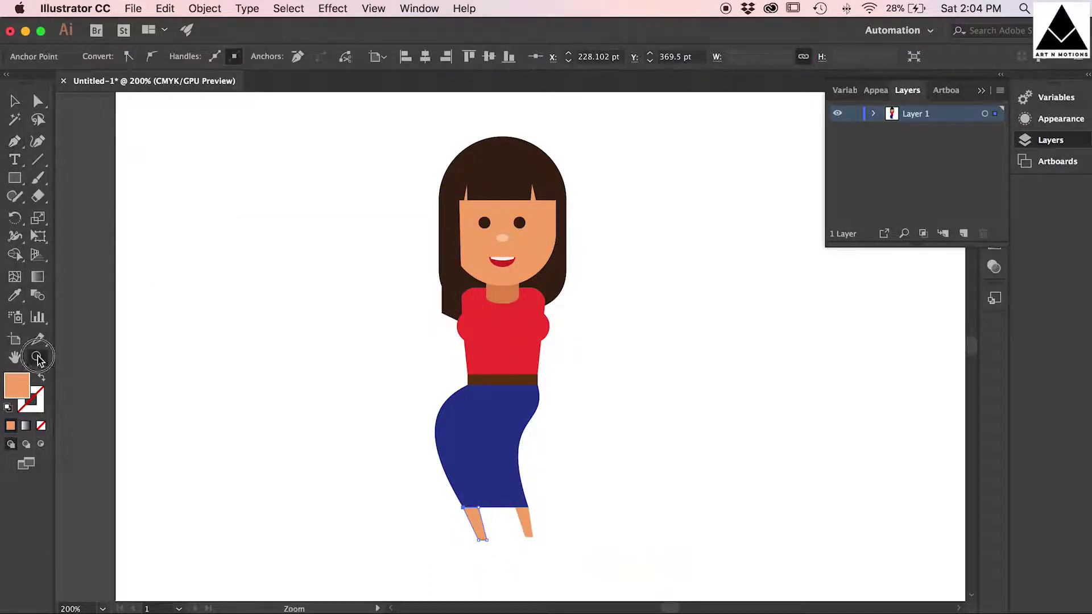
{"action": "left_click_drag", "start_coordinate": [436, 525], "coordinate": [696, 500]}
{"action": "left_click", "coordinate": [38, 101]}
{"action": "left_click_drag", "start_coordinate": [375, 394], "coordinate": [185, 286]}
{"action": "left_click", "coordinate": [380, 466]}
{"action": "left_click", "coordinate": [405, 465], "text": "shift"}
{"action": "left_click_drag", "start_coordinate": [405, 465], "coordinate": [411, 466]}
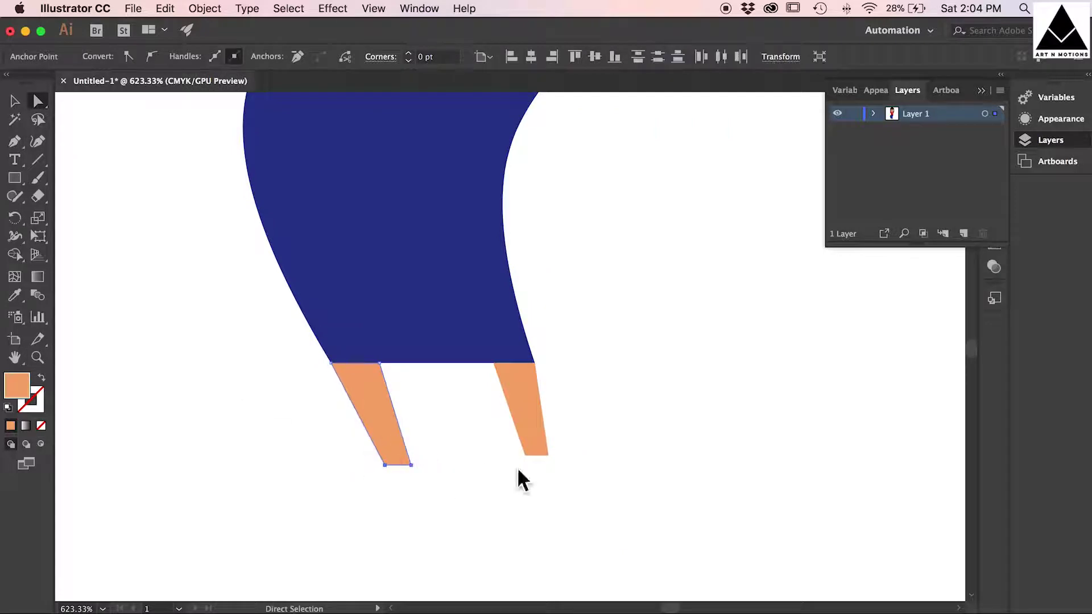
Step: Shift the right leg slightly inward and lower its ankle edge level with the left leg's ankle
{"action": "left_click_drag", "start_coordinate": [495, 469], "coordinate": [573, 400]}
{"action": "left_click", "coordinate": [537, 456]}
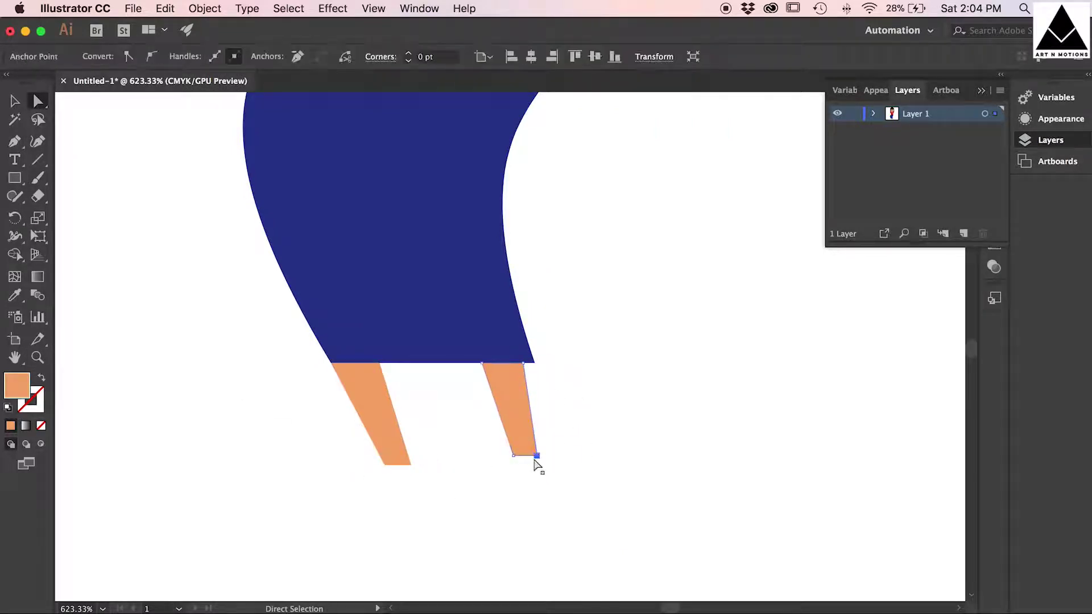
{"action": "mouse_move", "coordinate": [537, 458]}
{"action": "left_mouse_down"}
{"action": "mouse_move", "coordinate": [506, 441]}
{"action": "mouse_move", "coordinate": [548, 465]}
{"action": "left_mouse_up"}
{"action": "left_click", "coordinate": [575, 482]}
Step: Draw a closed skin-coloured foot pointing outward from the left ankle with the Pen tool
{"action": "left_click", "coordinate": [15, 179]}
{"action": "left_click", "coordinate": [15, 142]}
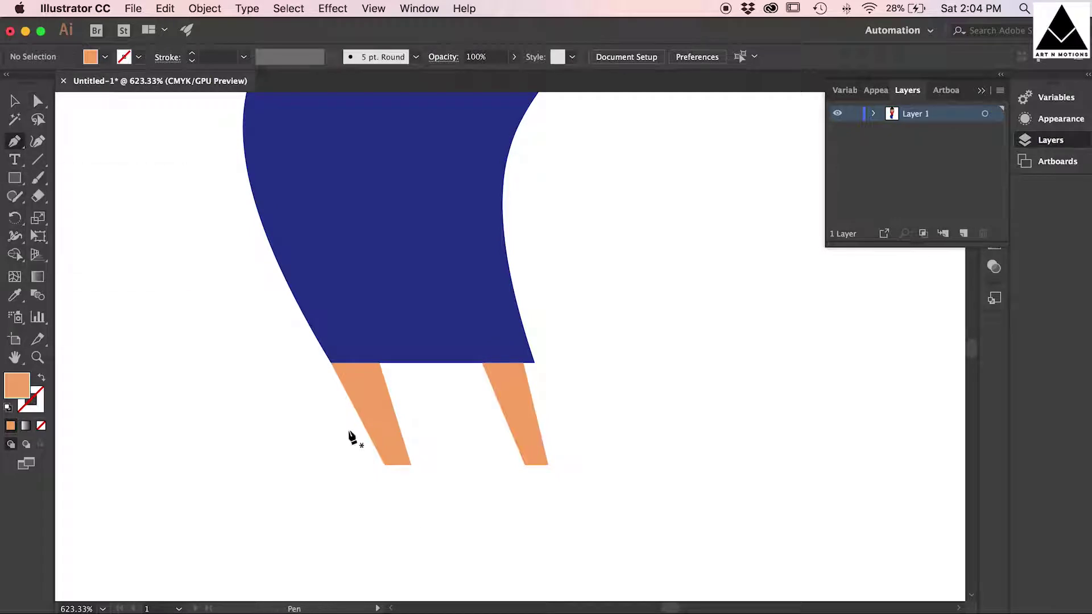
{"action": "left_click", "coordinate": [384, 465]}
{"action": "left_click_drag", "start_coordinate": [314, 497], "coordinate": [354, 501]}
{"action": "left_click", "coordinate": [417, 477]}
{"action": "left_click", "coordinate": [411, 465]}
{"action": "left_click", "coordinate": [385, 464]}
{"action": "key", "text": "a"}
{"action": "left_click", "coordinate": [434, 490]}
Step: Reposition the left leg's ankle and hem points slightly to the right so the leg meets the foot
{"action": "left_click_drag", "start_coordinate": [417, 477], "coordinate": [411, 465]}
{"action": "left_click", "coordinate": [433, 503]}
{"action": "left_click_drag", "start_coordinate": [464, 527], "coordinate": [464, 527]}
{"action": "left_click_drag", "start_coordinate": [392, 480], "coordinate": [402, 496]}
{"action": "left_click", "coordinate": [331, 363]}
{"action": "left_click_drag", "start_coordinate": [339, 466], "coordinate": [398, 525]}
{"action": "left_click_drag", "start_coordinate": [396, 484], "coordinate": [404, 484]}
{"action": "left_click", "coordinate": [509, 515]}
Step: Narrow the right leg's ankle and adjust the curve at the left foot's toe
{"action": "left_click_drag", "start_coordinate": [548, 465], "coordinate": [539, 465]}
{"action": "left_click", "coordinate": [407, 522]}
{"action": "left_click", "coordinate": [364, 517]}
{"action": "left_click_drag", "start_coordinate": [370, 523], "coordinate": [387, 520]}
{"action": "left_click", "coordinate": [462, 545]}
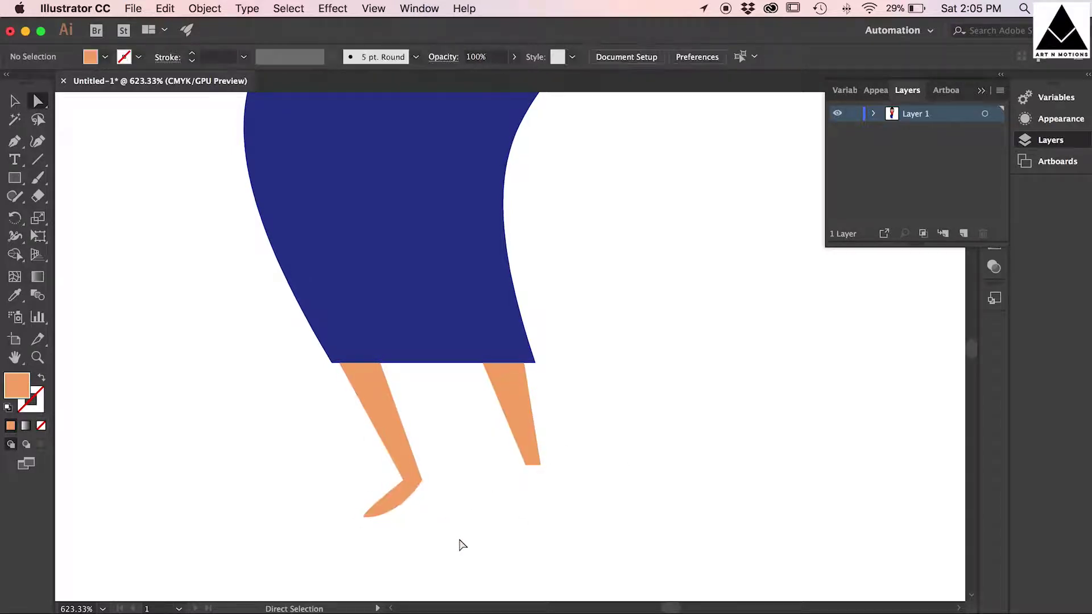
Step: Draw a pointed skin-coloured foot angled outward below the right ankle with the Pen tool
{"action": "left_click", "coordinate": [15, 141]}
{"action": "left_click", "coordinate": [526, 466]}
{"action": "left_click_drag", "start_coordinate": [557, 511], "coordinate": [568, 516]}
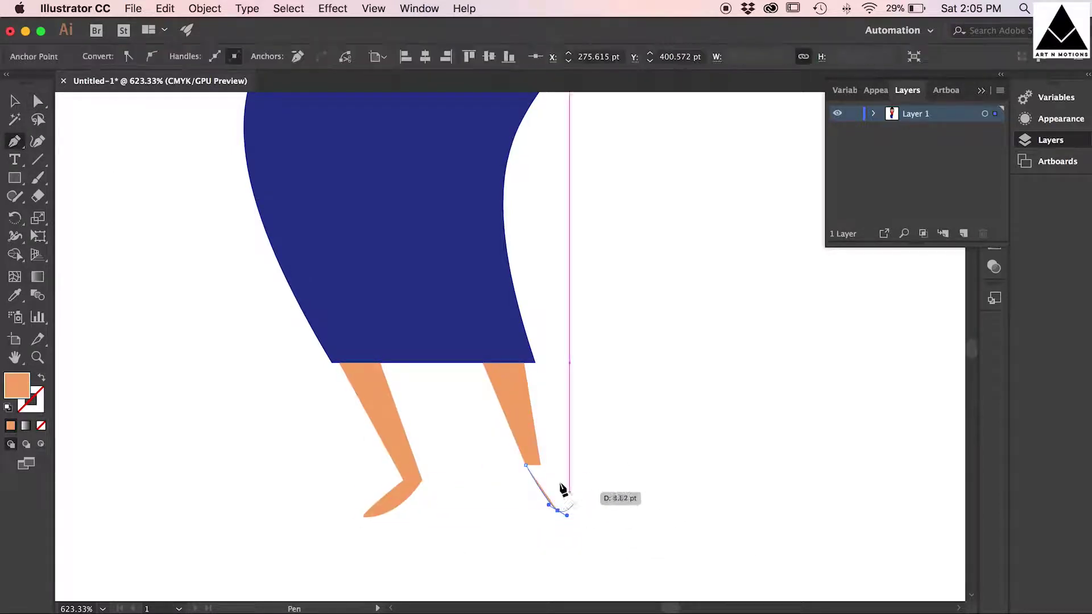
{"action": "left_click", "coordinate": [541, 466]}
{"action": "left_click", "coordinate": [525, 465]}
{"action": "left_click", "coordinate": [38, 101]}
{"action": "left_click", "coordinate": [614, 514]}
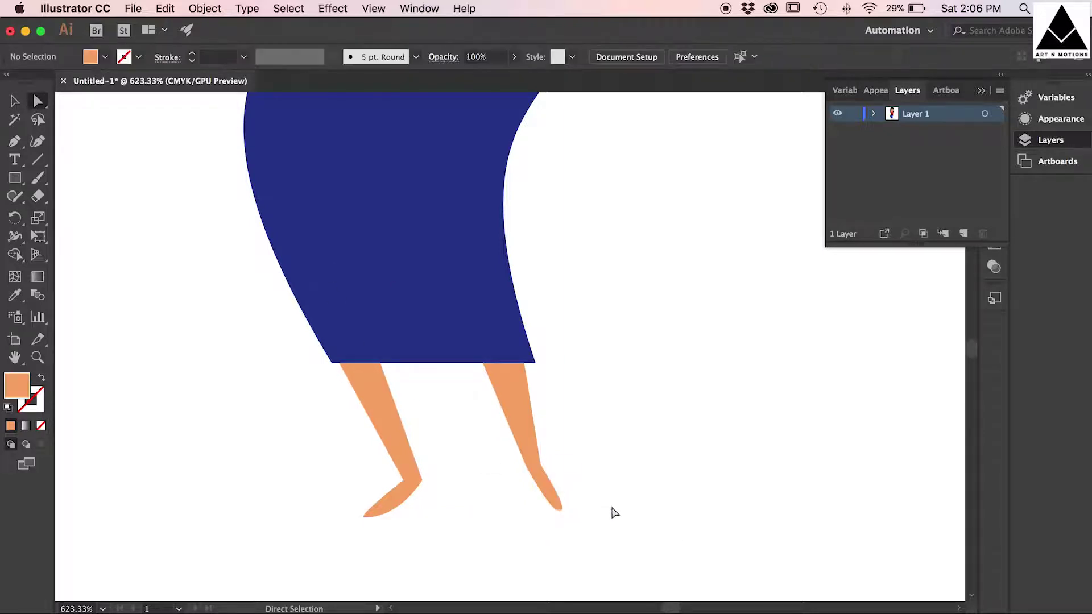
Step: Fill both feet with dark red to make shoes
{"action": "left_click", "coordinate": [384, 507]}
{"action": "left_click", "coordinate": [545, 490], "text": "shift"}
{"action": "left_click", "coordinate": [104, 56]}
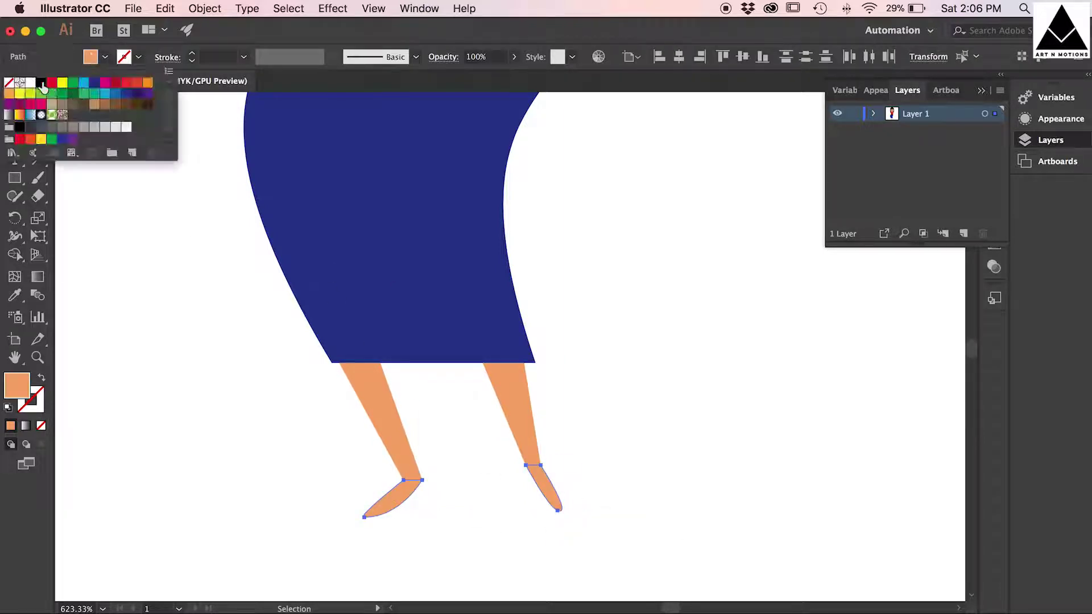
{"action": "left_click", "coordinate": [121, 96]}
{"action": "left_click", "coordinate": [592, 379]}
Step: Move the left shoe's toe point slightly up and inward
{"action": "left_click", "coordinate": [38, 101]}
{"action": "left_click", "coordinate": [365, 518]}
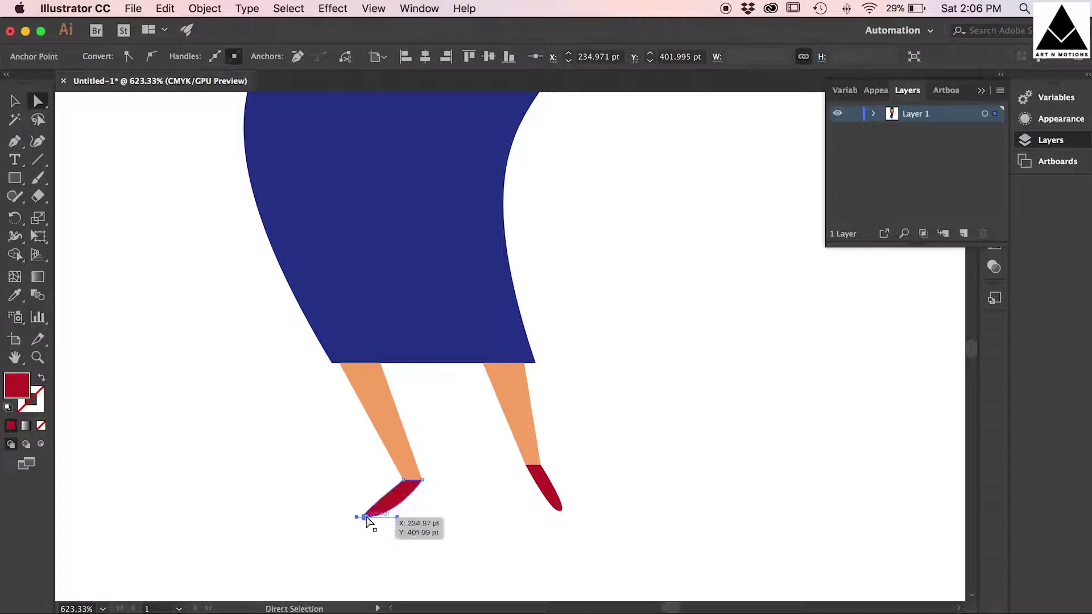
{"action": "left_click_drag", "start_coordinate": [365, 517], "coordinate": [372, 511]}
{"action": "left_click", "coordinate": [107, 319]}
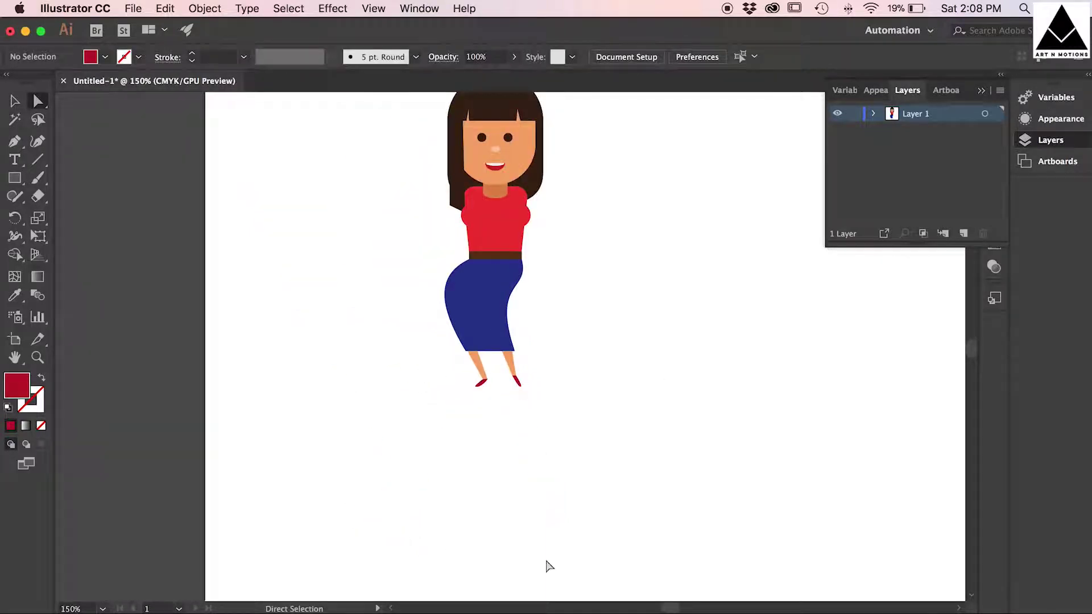
Step: Isolate the back hair shape and lower its bottom points so the hair reaches past the shoulders
{"action": "scroll", "coordinate": [624, 331], "scroll_direction": "up", "scroll_amount": 3}
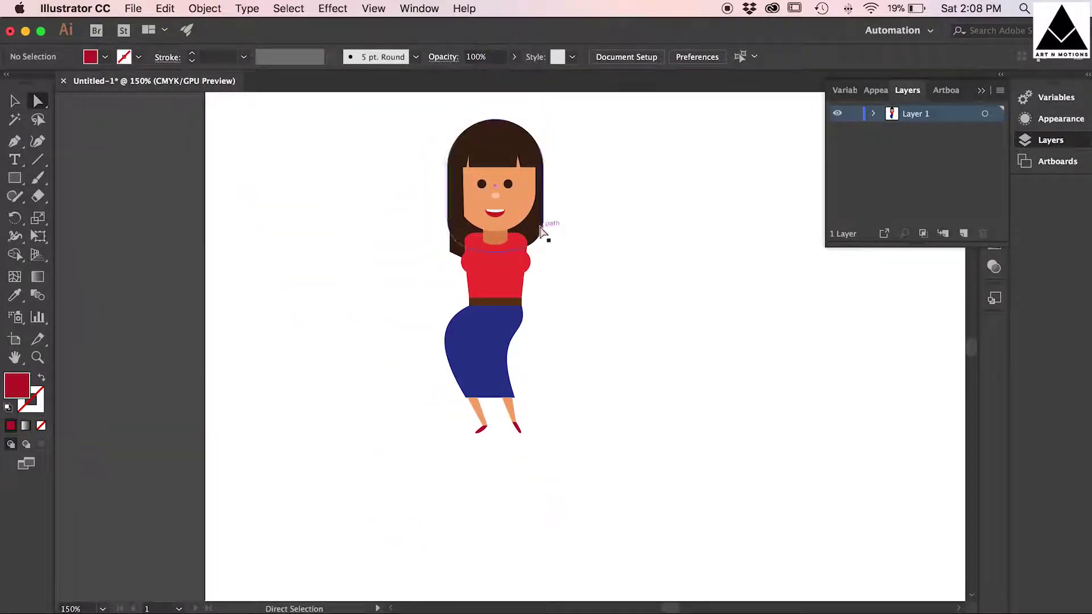
{"action": "left_click", "coordinate": [500, 252]}
{"action": "double_click", "coordinate": [540, 221]}
{"action": "left_click", "coordinate": [37, 102]}
{"action": "left_click_drag", "start_coordinate": [420, 202], "coordinate": [648, 299]}
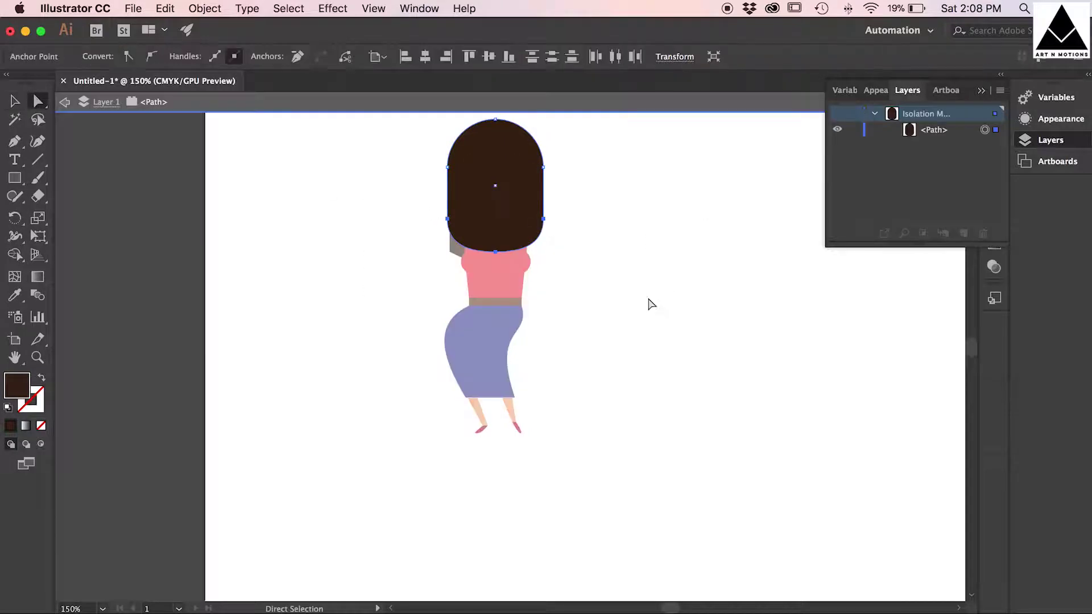
{"action": "key", "text": "shift+Down"}
{"action": "key", "text": "shift+Down"}
{"action": "key", "text": "shift+Down"}
{"action": "double_click", "coordinate": [648, 299]}
Step: Reflect a copy of the left hair strand vertically and place it along the face's right side
{"action": "left_click", "coordinate": [449, 216]}
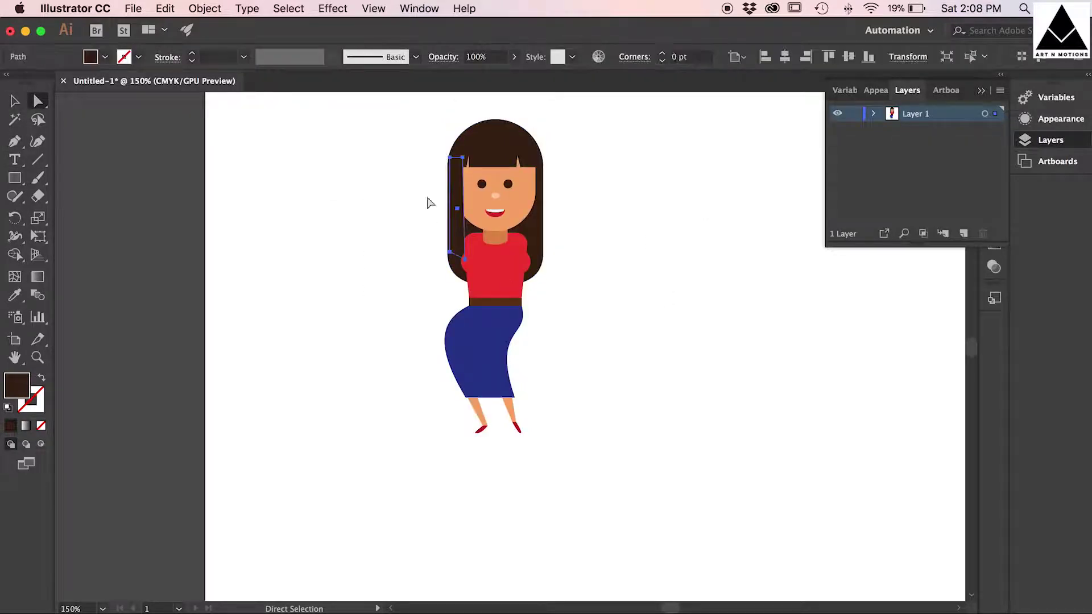
{"action": "key", "text": "v"}
{"action": "left_click", "coordinate": [205, 8]}
{"action": "mouse_move", "coordinate": [228, 21]}
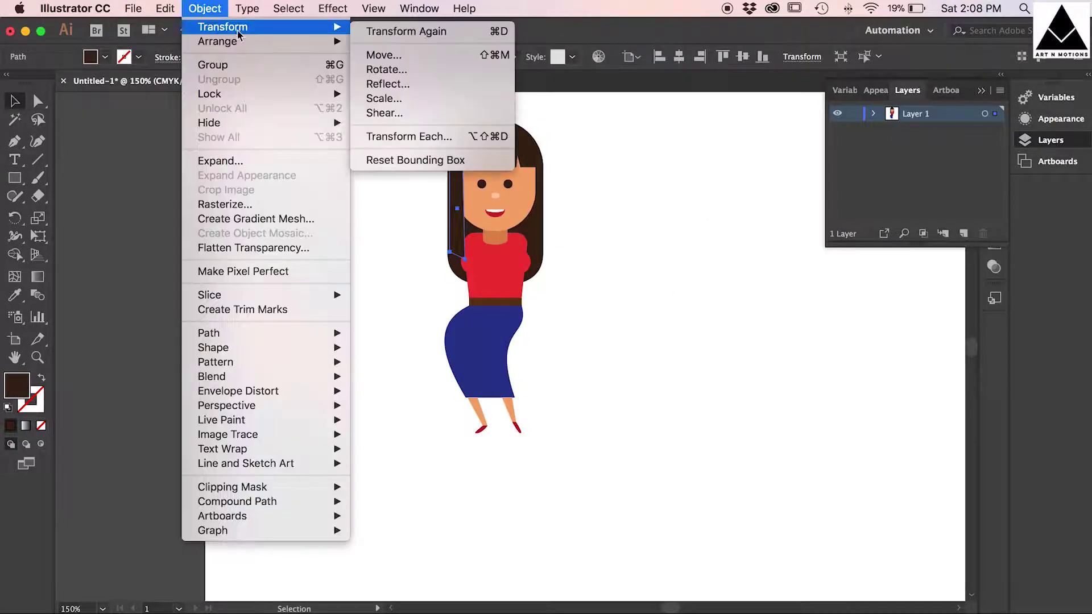
{"action": "left_click", "coordinate": [419, 91]}
{"action": "left_click", "coordinate": [214, 333]}
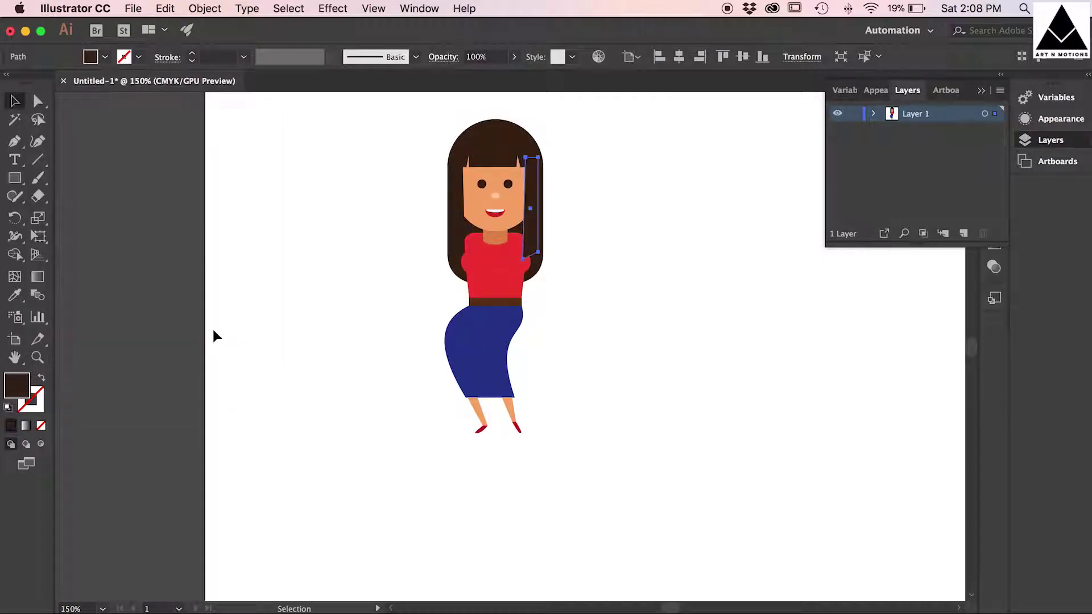
{"action": "left_click", "coordinate": [659, 330]}
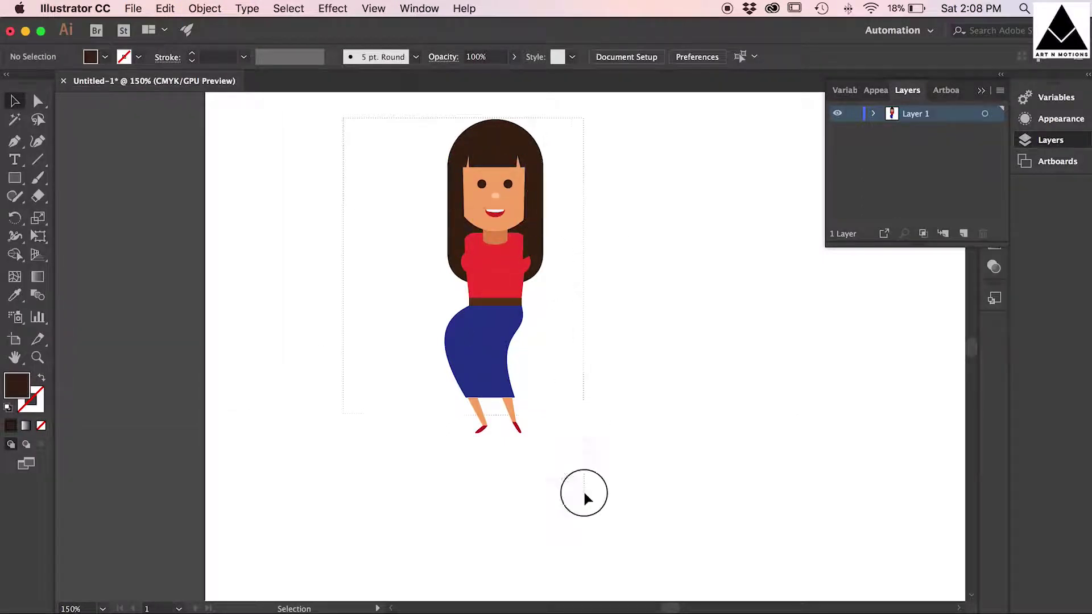
Step: Duplicate the whole character, offset the copy to the right and move it onto a new layer
{"action": "left_click_drag", "start_coordinate": [586, 416], "coordinate": [647, 456]}
{"action": "key", "text": "super+c"}
{"action": "key", "text": "super+f"}
{"action": "key", "text": "shift+Right"}
{"action": "key", "text": "shift+Right"}
{"action": "key", "text": "shift+Right"}
{"action": "key", "text": "shift+Right"}
{"action": "key", "text": "shift+Right"}
{"action": "key", "text": "shift+Right"}
{"action": "key", "text": "shift+Right"}
{"action": "key", "text": "super+x"}
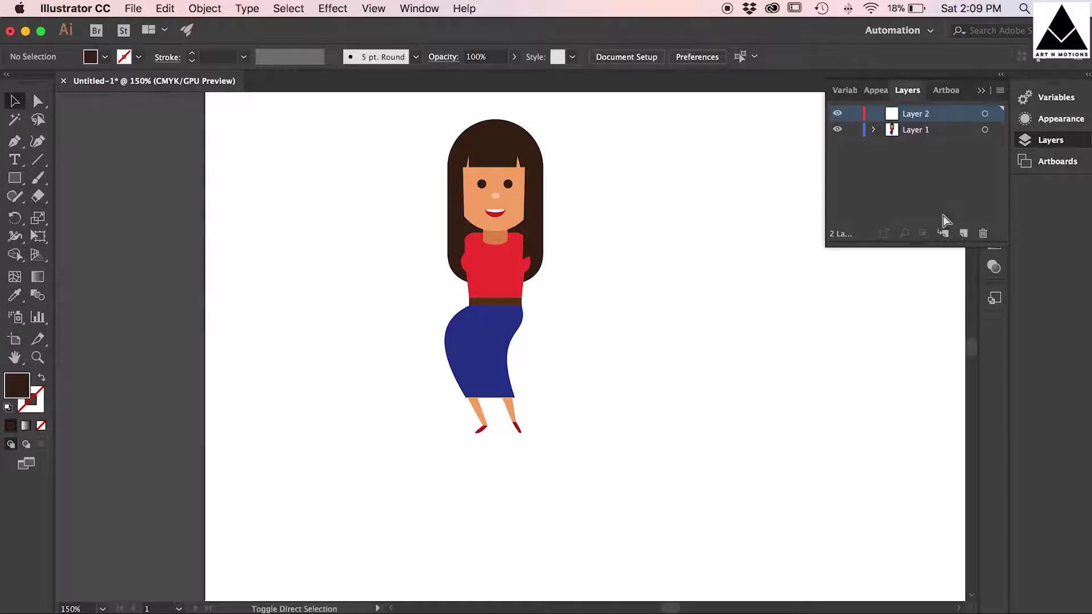
{"action": "key", "text": "super+f"}
Step: Lock and hide Layer 1, which holds the original character
{"action": "left_click", "coordinate": [854, 130]}
{"action": "left_click", "coordinate": [684, 230]}
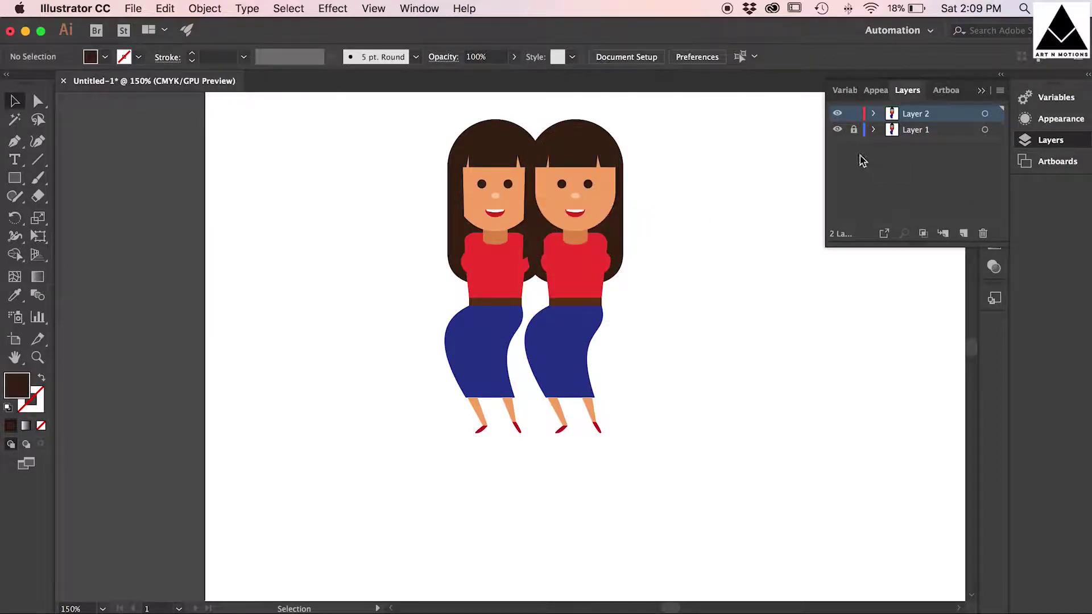
{"action": "left_click", "coordinate": [837, 130]}
Step: Isolate the copied character's back hair and raise its lower points to make the hair short
{"action": "double_click", "coordinate": [624, 255]}
{"action": "key", "text": "a"}
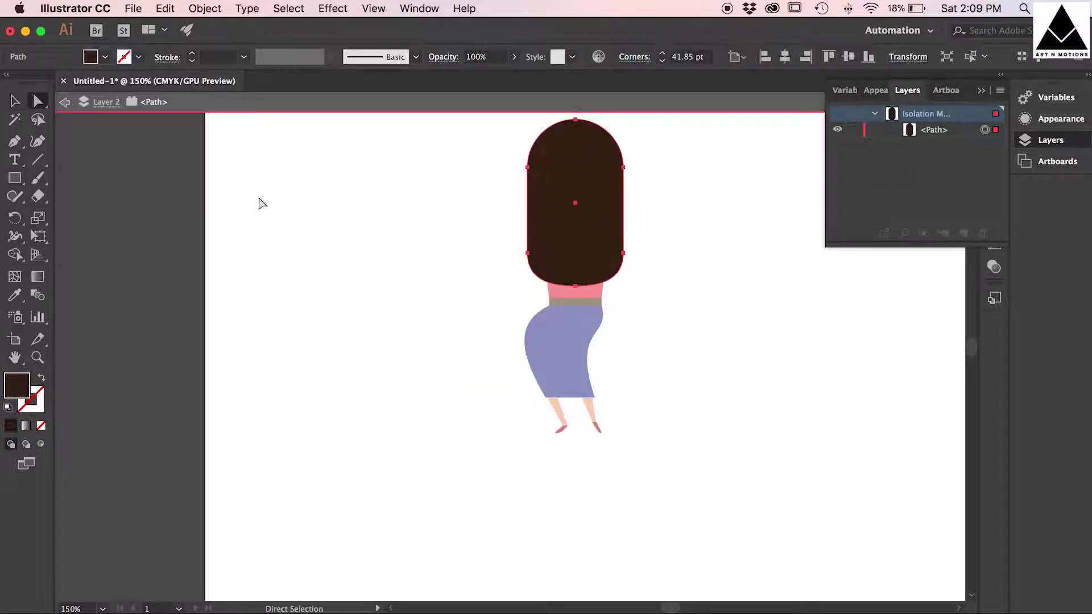
{"action": "left_click_drag", "start_coordinate": [721, 381], "coordinate": [717, 378]}
{"action": "key", "text": "shift+Up"}
{"action": "key", "text": "shift+Up"}
{"action": "key", "text": "shift+Up"}
{"action": "key", "text": "shift+Up"}
{"action": "key", "text": "shift+Up"}
{"action": "key", "text": "shift+Up"}
{"action": "double_click", "coordinate": [685, 286]}
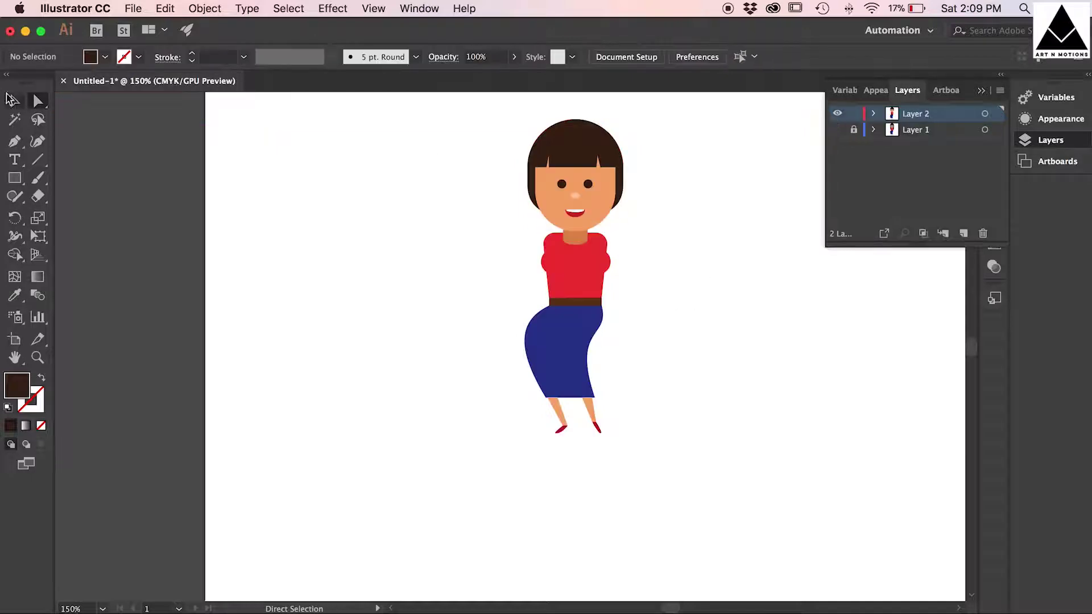
Step: Remove the left notch from the fringe and curve the fringe's lower edge up toward the right notch
{"action": "left_click", "coordinate": [578, 165]}
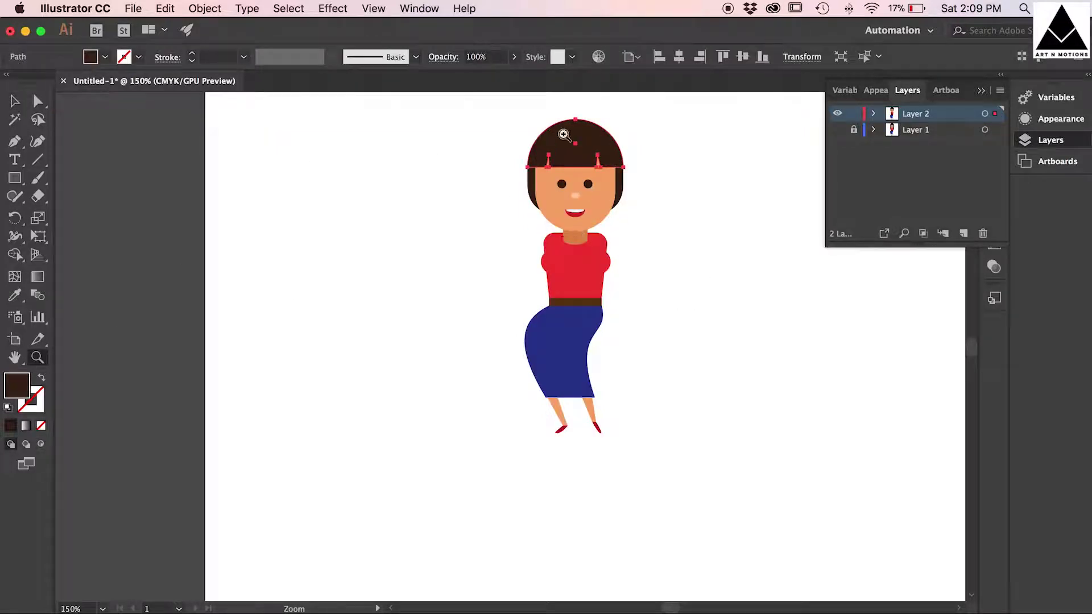
{"action": "left_click_drag", "start_coordinate": [564, 135], "coordinate": [727, 232]}
{"action": "key", "text": "a"}
{"action": "left_click_drag", "start_coordinate": [512, 200], "coordinate": [539, 229]}
{"action": "left_click_drag", "start_coordinate": [615, 225], "coordinate": [614, 224]}
{"action": "left_click_drag", "start_coordinate": [583, 194], "coordinate": [616, 195]}
{"action": "mouse_move", "coordinate": [612, 223]}
{"action": "left_mouse_down"}
{"action": "mouse_move", "coordinate": [588, 213]}
{"action": "mouse_move", "coordinate": [606, 226]}
{"action": "left_mouse_up"}
{"action": "key", "text": "super+z"}
Step: Shift the tip of the fringe's small strand to the left and bend its edges into a curve
{"action": "left_click", "coordinate": [15, 142]}
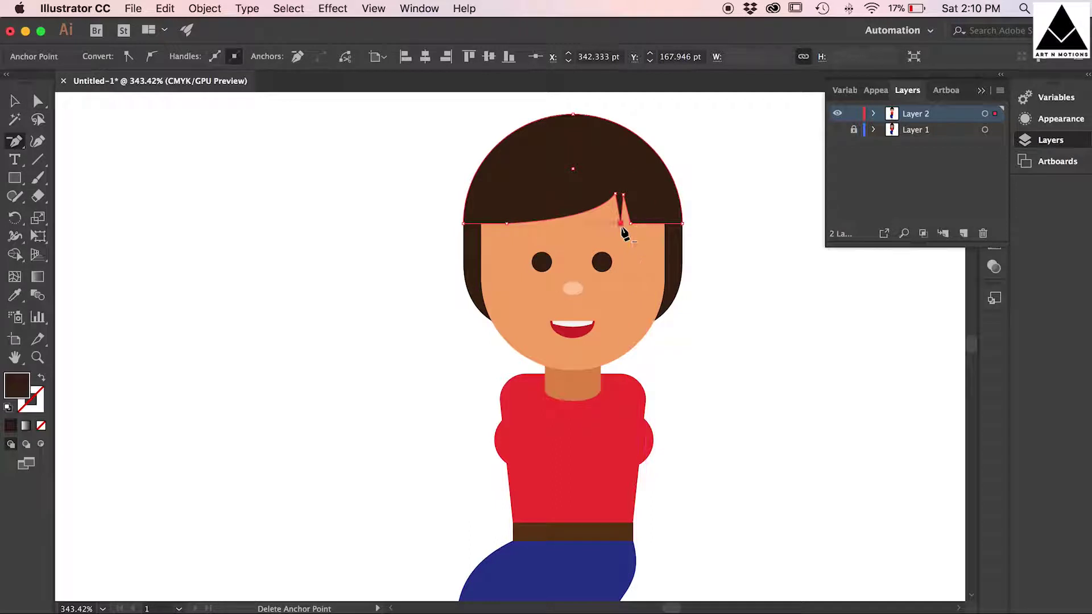
{"action": "key", "text": "a"}
{"action": "key", "text": "shift+c"}
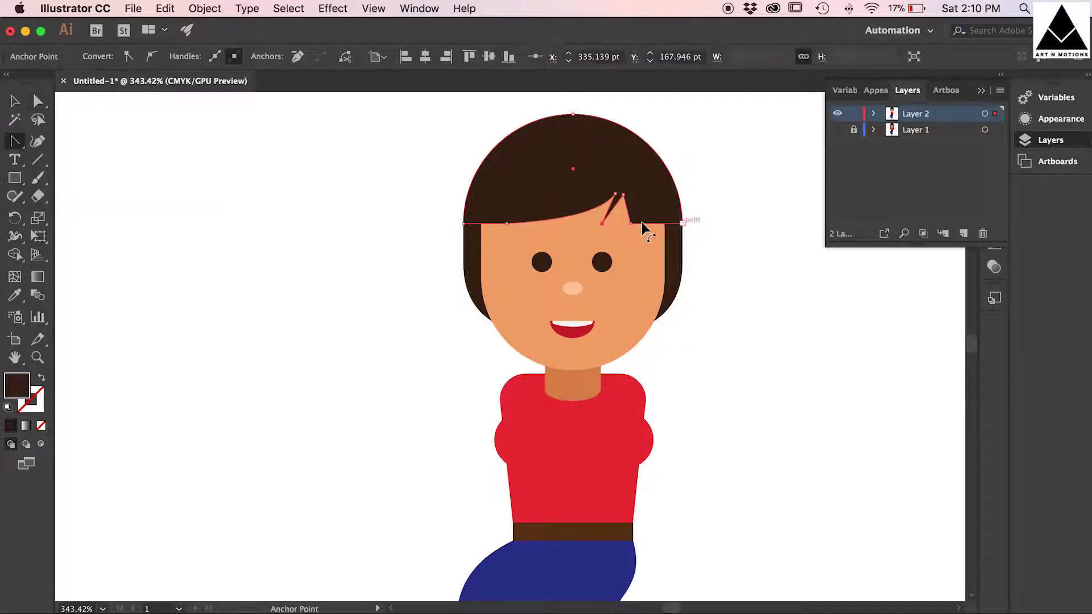
{"action": "left_click_drag", "start_coordinate": [619, 212], "coordinate": [618, 212]}
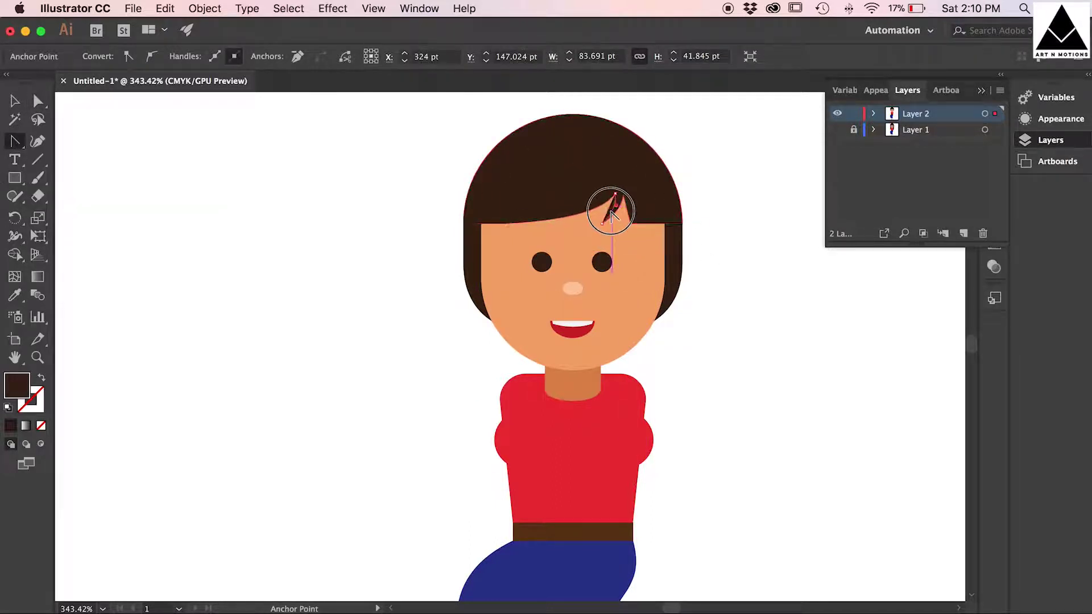
Step: Move the fringe's lower right corner out to the face's edge and raise its lower left point
{"action": "key", "text": "super+plus"}
{"action": "key", "text": "super+plus"}
{"action": "left_click_drag", "start_coordinate": [516, 348], "coordinate": [606, 335]}
{"action": "scroll", "coordinate": [514, 344], "scroll_direction": "down", "scroll_amount": 2}
{"action": "left_click_drag", "start_coordinate": [331, 335], "coordinate": [314, 315]}
{"action": "left_click_drag", "start_coordinate": [256, 335], "coordinate": [263, 392]}
{"action": "key", "text": "super+z"}
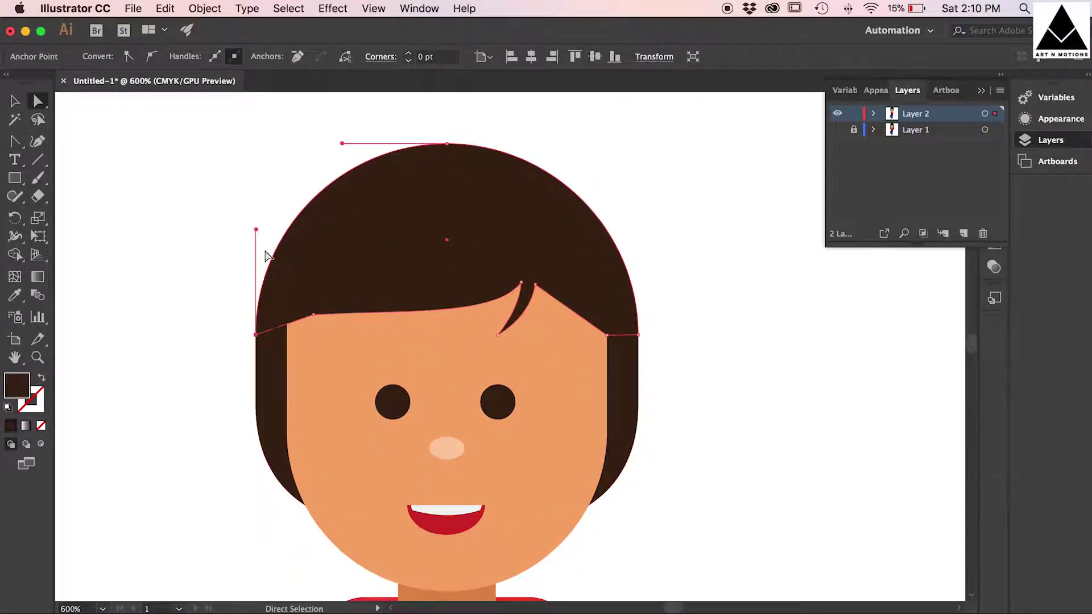
Step: Draw a narrow dark sideburn rectangle at the right temple and curve the hairline down to meet it
{"action": "left_click_drag", "start_coordinate": [14, 140], "coordinate": [57, 191]}
{"action": "left_click_drag", "start_coordinate": [572, 312], "coordinate": [620, 419]}
{"action": "key", "text": "a"}
{"action": "left_click", "coordinate": [607, 335]}
{"action": "left_click_drag", "start_coordinate": [607, 335], "coordinate": [582, 336]}
{"action": "left_click_drag", "start_coordinate": [568, 312], "coordinate": [582, 312]}
{"action": "left_click", "coordinate": [694, 323]}
Step: Draw a rounded-rectangle ear on the right side of the head and fill it with the sampled neck colour
{"action": "left_click_drag", "start_coordinate": [19, 181], "coordinate": [79, 197]}
{"action": "left_click_drag", "start_coordinate": [599, 354], "coordinate": [651, 442]}
{"action": "scroll", "coordinate": [686, 395], "scroll_direction": "down", "scroll_amount": 2}
{"action": "scroll", "coordinate": [687, 396], "scroll_direction": "down", "scroll_amount": 1}
{"action": "key", "text": "i"}
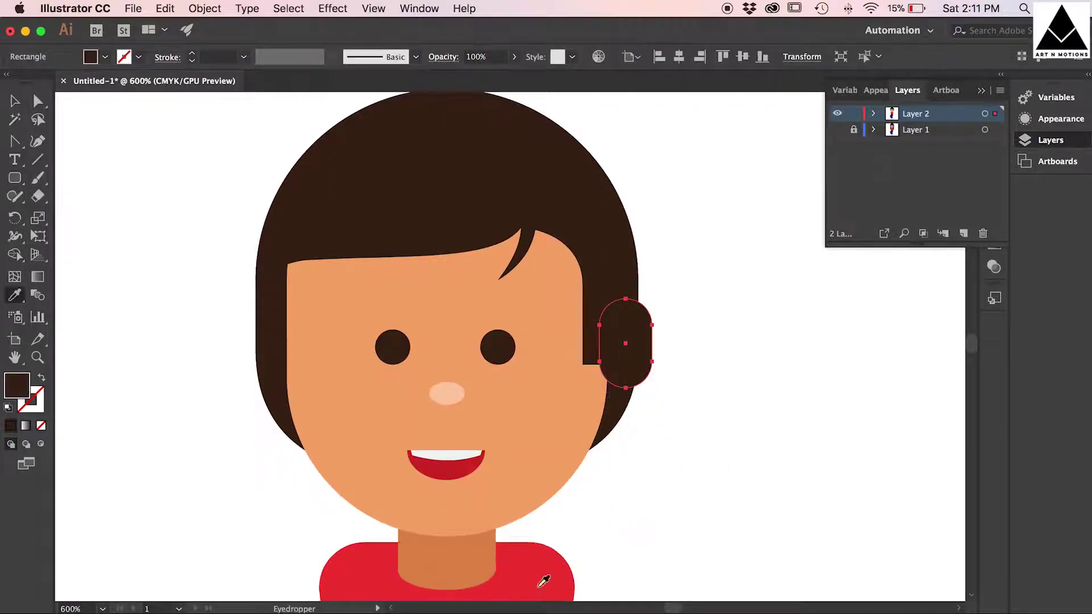
{"action": "left_click", "coordinate": [484, 570]}
{"action": "key", "text": "v"}
{"action": "left_click", "coordinate": [703, 270]}
Step: Duplicate the ear in place, shrink the copy and nudge it left to form the inner ear
{"action": "left_click", "coordinate": [636, 344]}
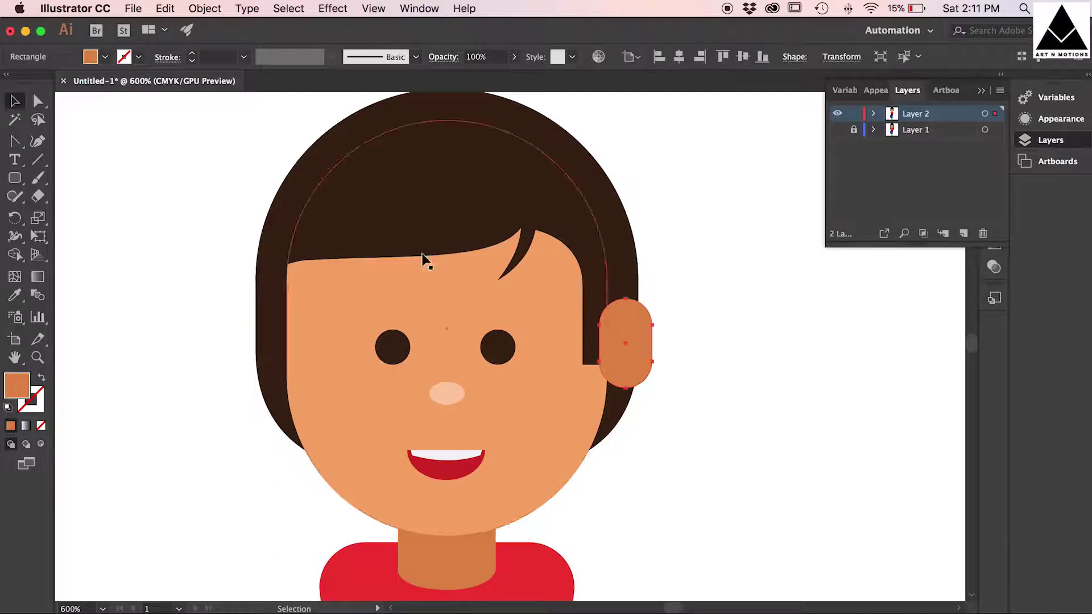
{"action": "key", "text": "super+c"}
{"action": "key", "text": "super+f"}
{"action": "left_click", "coordinate": [38, 237]}
{"action": "left_click_drag", "start_coordinate": [652, 299], "coordinate": [641, 318]}
{"action": "left_click", "coordinate": [15, 102]}
{"action": "key", "text": "Left"}
{"action": "key", "text": "Left"}
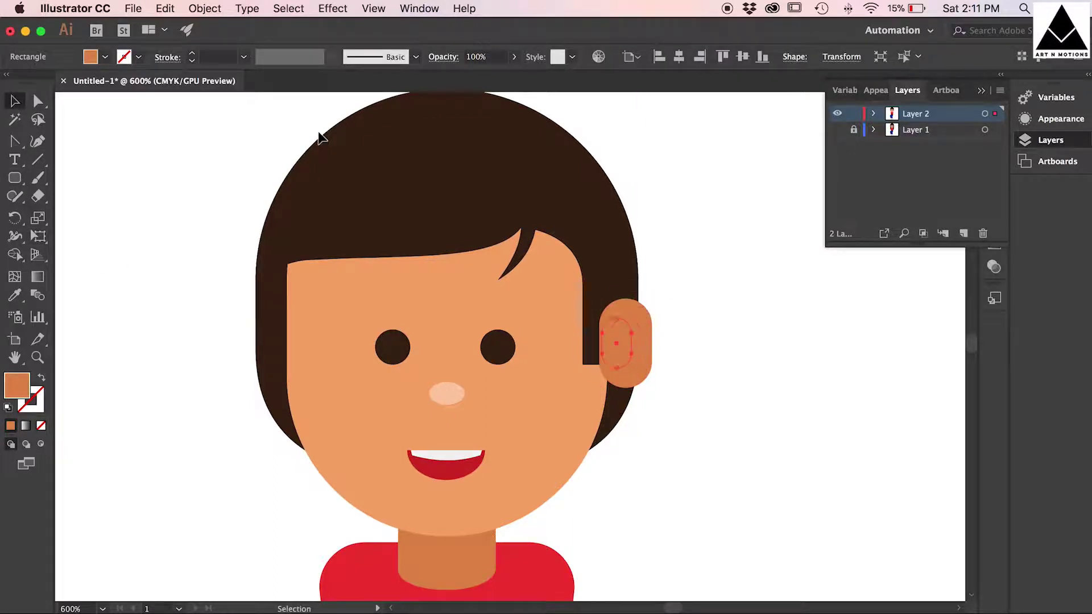
Step: Fill the inner ear with a darker brown-orange and group it with the outer ear
{"action": "double_click", "coordinate": [17, 386]}
{"action": "key", "text": "Return"}
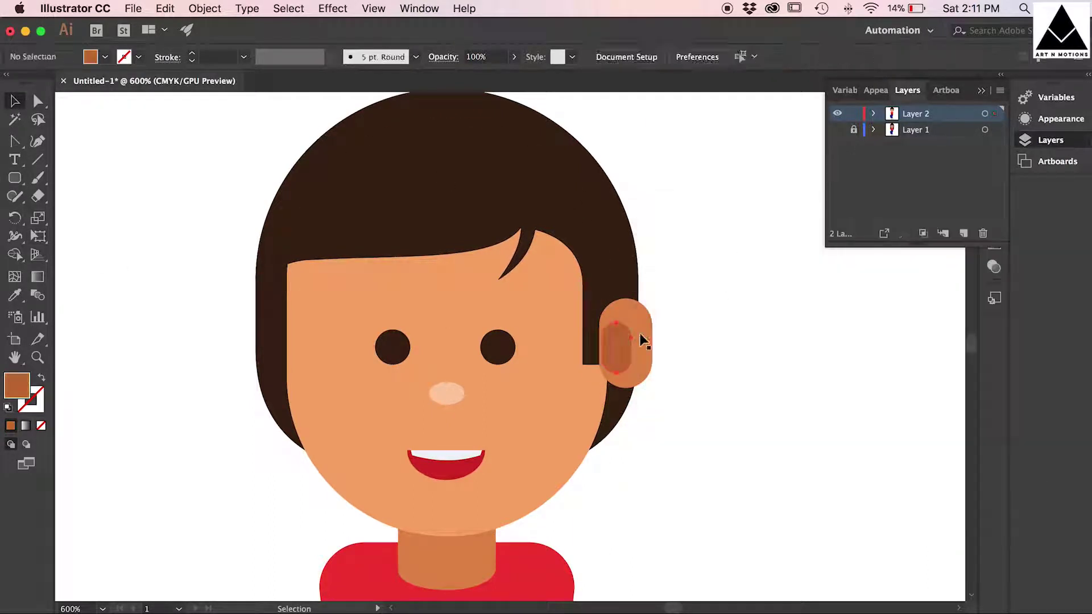
{"action": "left_click_drag", "start_coordinate": [622, 341], "coordinate": [621, 341]}
{"action": "key", "text": "super+g"}
{"action": "left_click", "coordinate": [689, 341]}
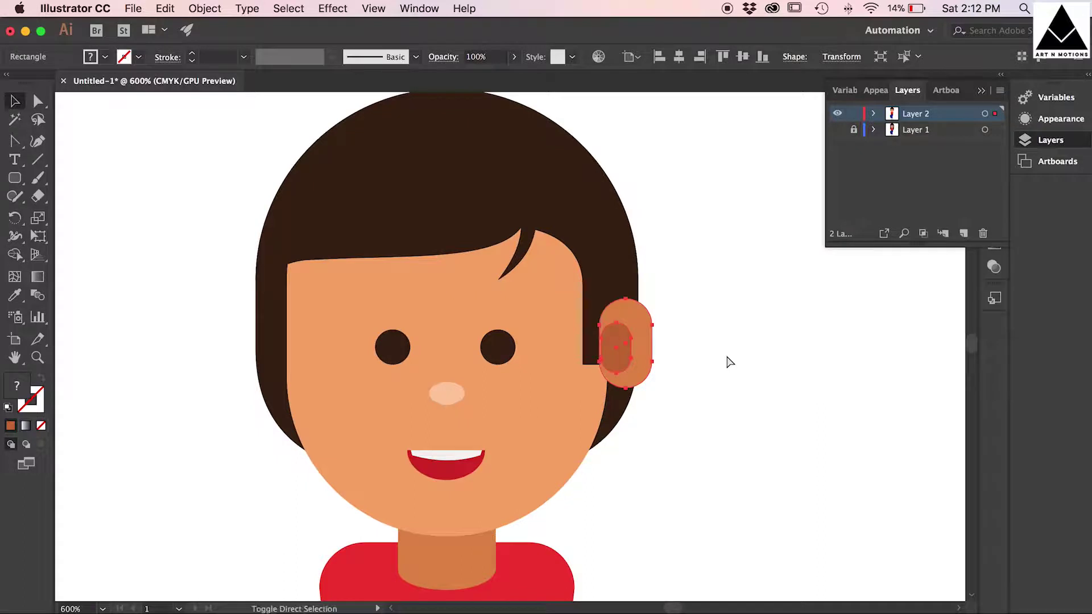
Step: Create a vertically reflected copy of the ear
{"action": "left_click", "coordinate": [205, 9]}
{"action": "mouse_move", "coordinate": [223, 27]}
{"action": "left_click", "coordinate": [375, 78]}
{"action": "left_click", "coordinate": [193, 325]}
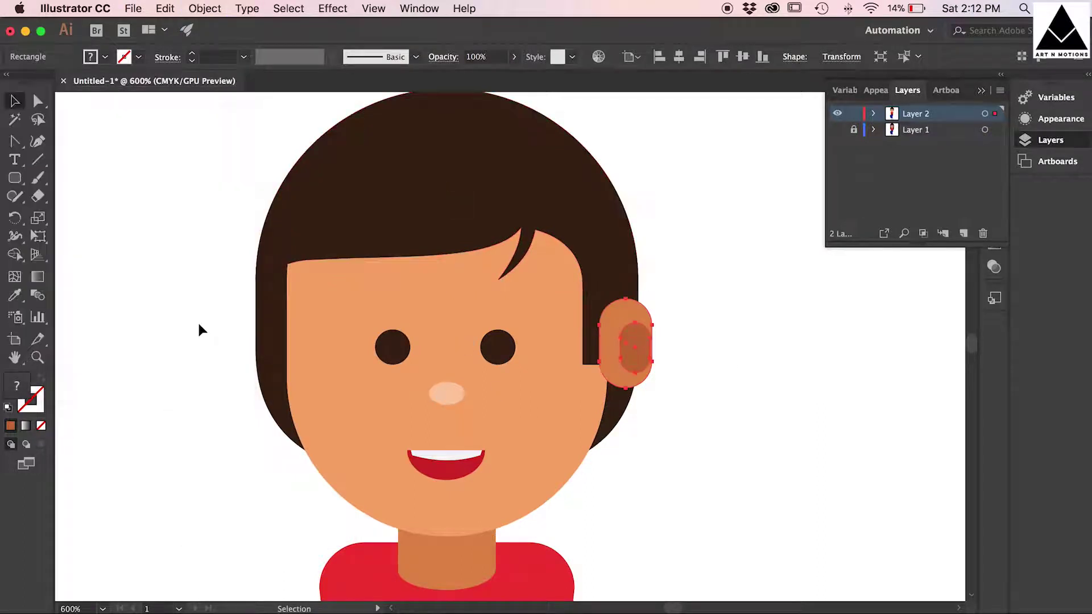
Step: Move the reflected ear across to the left side of the head
{"action": "key", "text": "shift+Left"}
{"action": "key", "text": "shift+Left"}
{"action": "key", "text": "shift+Left"}
{"action": "key", "text": "shift+Left"}
{"action": "key", "text": "shift+Left"}
{"action": "key", "text": "shift+Left"}
{"action": "key", "text": "shift+Left"}
{"action": "key", "text": "shift+Left"}
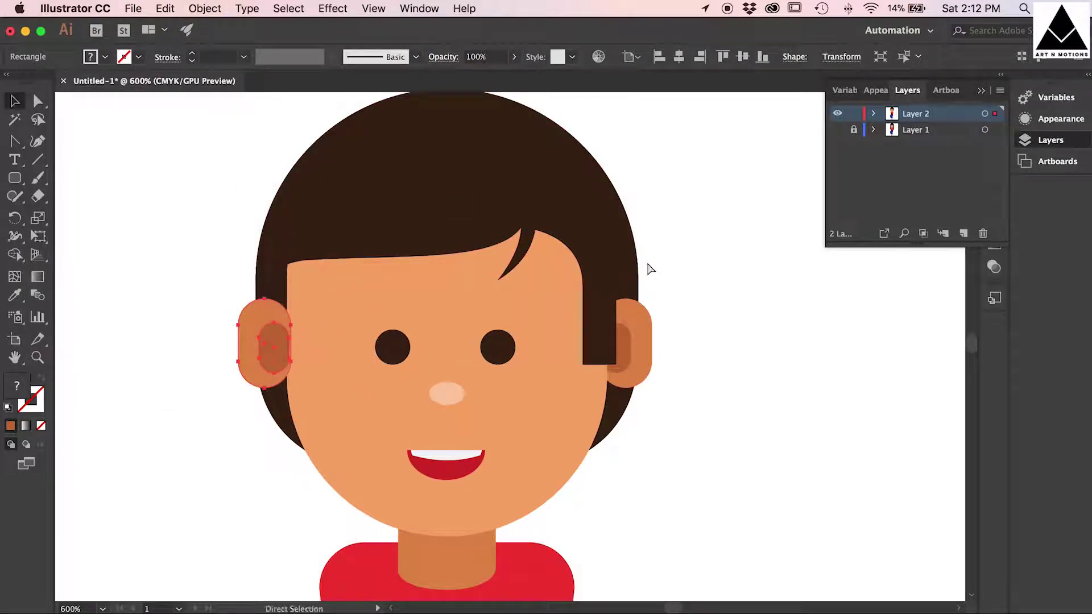
{"action": "key", "text": "Right"}
{"action": "key", "text": "Right"}
Step: Nudge the right ear's two shapes slightly inward toward the head
{"action": "left_click", "coordinate": [643, 341]}
{"action": "left_click", "coordinate": [625, 348], "text": "shift"}
{"action": "key", "text": "Left"}
{"action": "left_click", "coordinate": [671, 317]}
Step: Duplicate the right sideburn and move the copy across to the left side of the face, overlapping the left ear
{"action": "left_click", "coordinate": [602, 306]}
{"action": "key", "text": "super+c"}
{"action": "key", "text": "super+f"}
{"action": "key", "text": "shift+Left"}
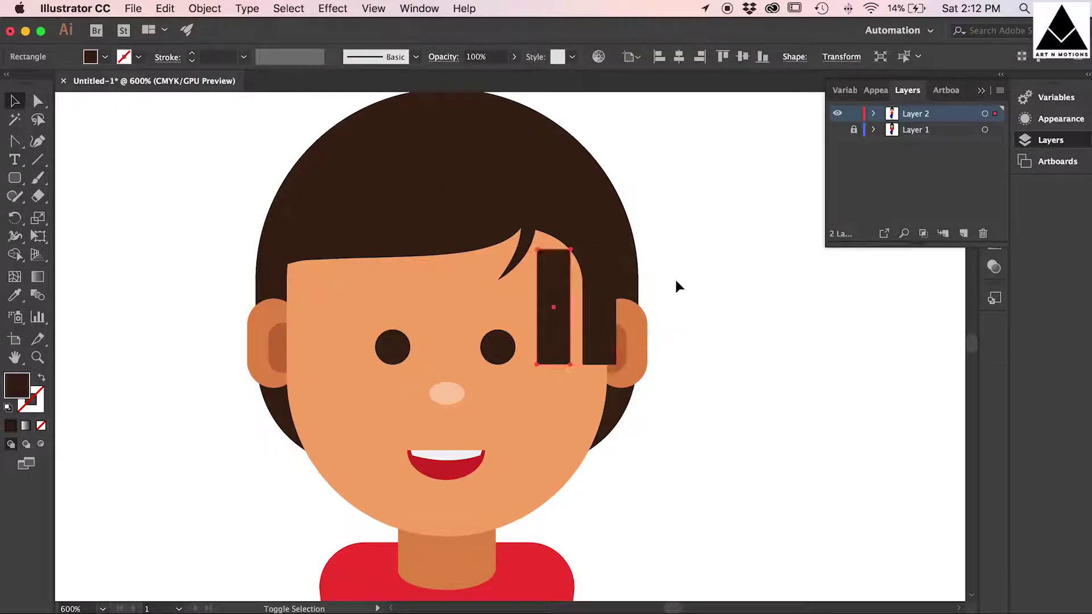
{"action": "key", "text": "shift+Left"}
{"action": "key", "text": "shift+Left"}
{"action": "key", "text": "shift+Left"}
{"action": "key", "text": "shift+Left"}
{"action": "key", "text": "shift+Left"}
{"action": "key", "text": "shift+Left"}
{"action": "key", "text": "Right"}
{"action": "key", "text": "Right"}
{"action": "key", "text": "Right"}
{"action": "key", "text": "Right"}
{"action": "key", "text": "Right"}
{"action": "key", "text": "Right"}
{"action": "left_click", "coordinate": [916, 455]}
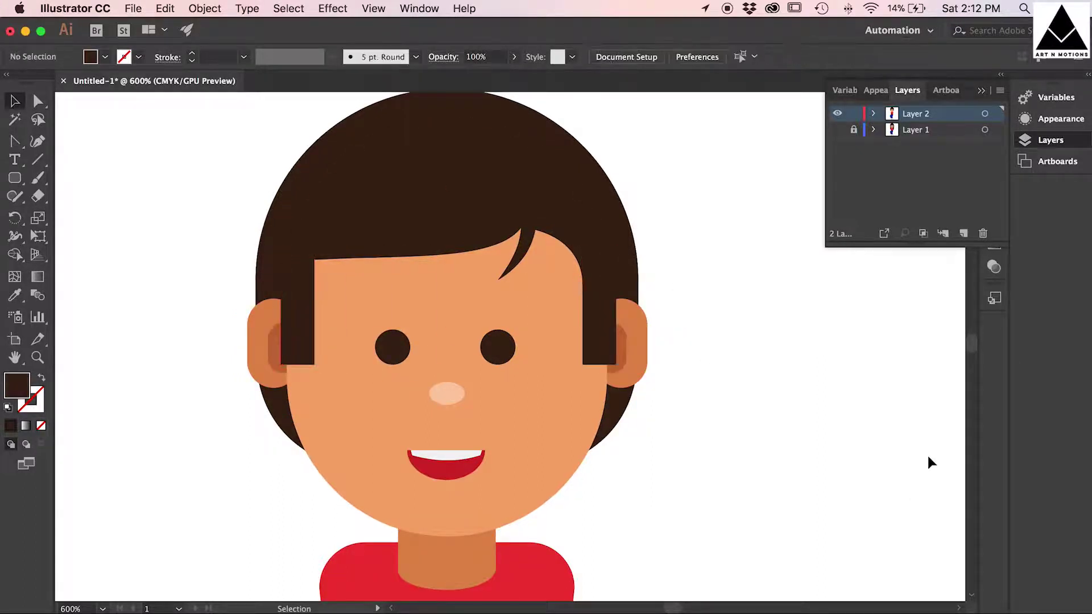
Step: Draw a dark brown rounded-rectangle beard around the mouth, reaching down to the chin
{"action": "key", "text": "super+minus"}
{"action": "key", "text": "super+minus"}
{"action": "left_click_drag", "start_coordinate": [15, 177], "coordinate": [63, 195]}
{"action": "left_click_drag", "start_coordinate": [445, 365], "coordinate": [513, 408]}
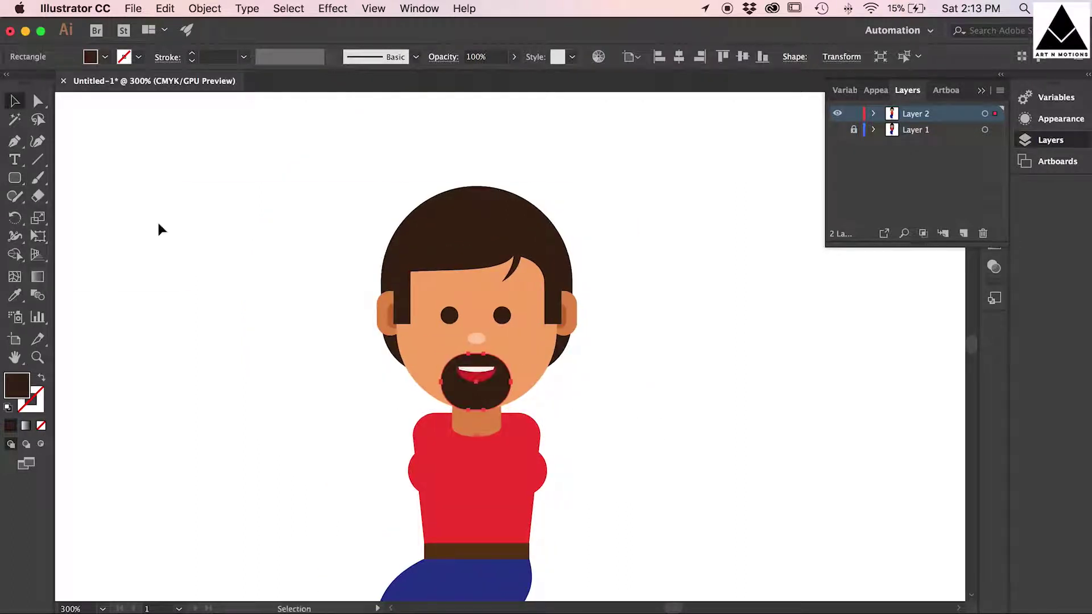
{"action": "left_click", "coordinate": [792, 514]}
Step: Enlarge the beard shape slightly around the mouth
{"action": "left_click", "coordinate": [38, 358]}
{"action": "left_click_drag", "start_coordinate": [442, 378], "coordinate": [507, 387]}
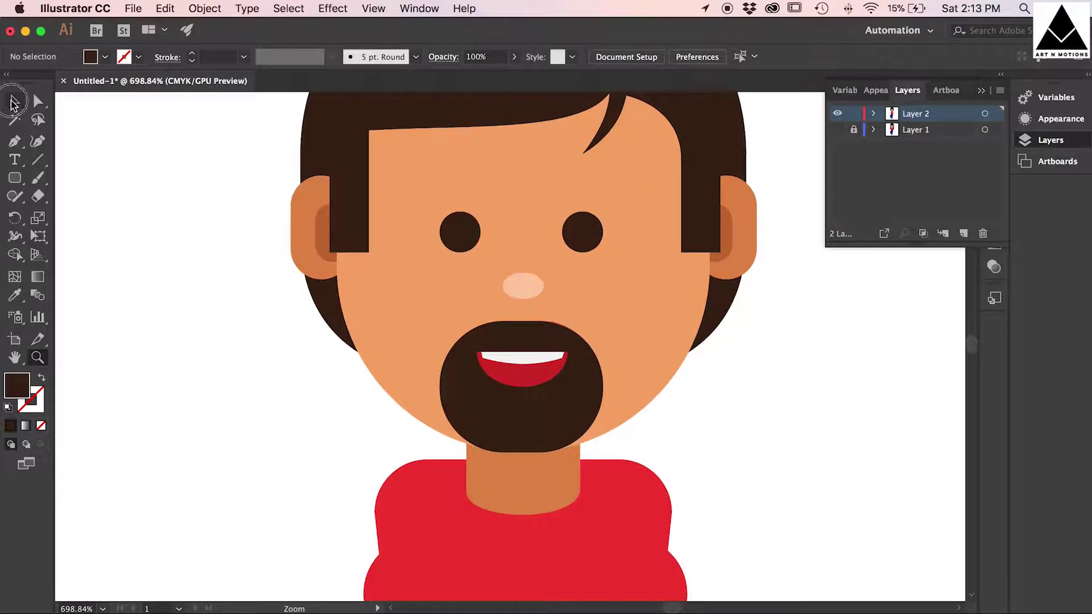
{"action": "left_click", "coordinate": [15, 101]}
{"action": "left_click", "coordinate": [575, 411]}
{"action": "key", "text": "q"}
{"action": "key", "text": "e"}
{"action": "left_click_drag", "start_coordinate": [603, 322], "coordinate": [612, 310]}
{"action": "left_click", "coordinate": [15, 101]}
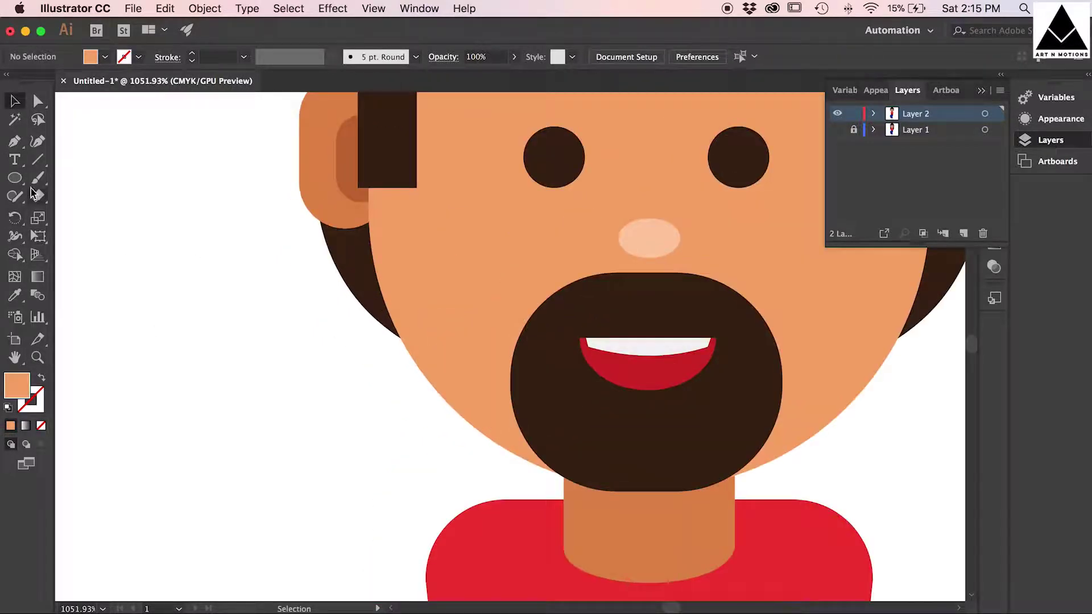
Step: Draw a small skin-coloured rounded rectangle over the left part of the mouth and adjust its upper left anchor point
{"action": "left_click_drag", "start_coordinate": [15, 178], "coordinate": [61, 196]}
{"action": "left_click_drag", "start_coordinate": [582, 340], "coordinate": [640, 418]}
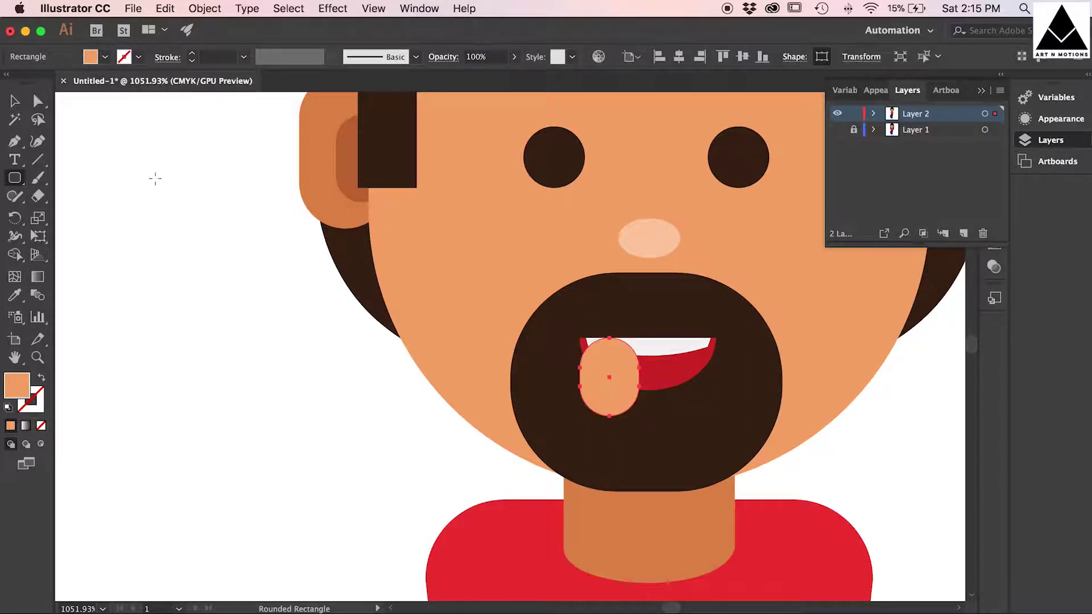
{"action": "left_click", "coordinate": [38, 101]}
{"action": "left_click", "coordinate": [580, 368]}
{"action": "key", "text": "Up"}
{"action": "key", "text": "Up"}
{"action": "key", "text": "Up"}
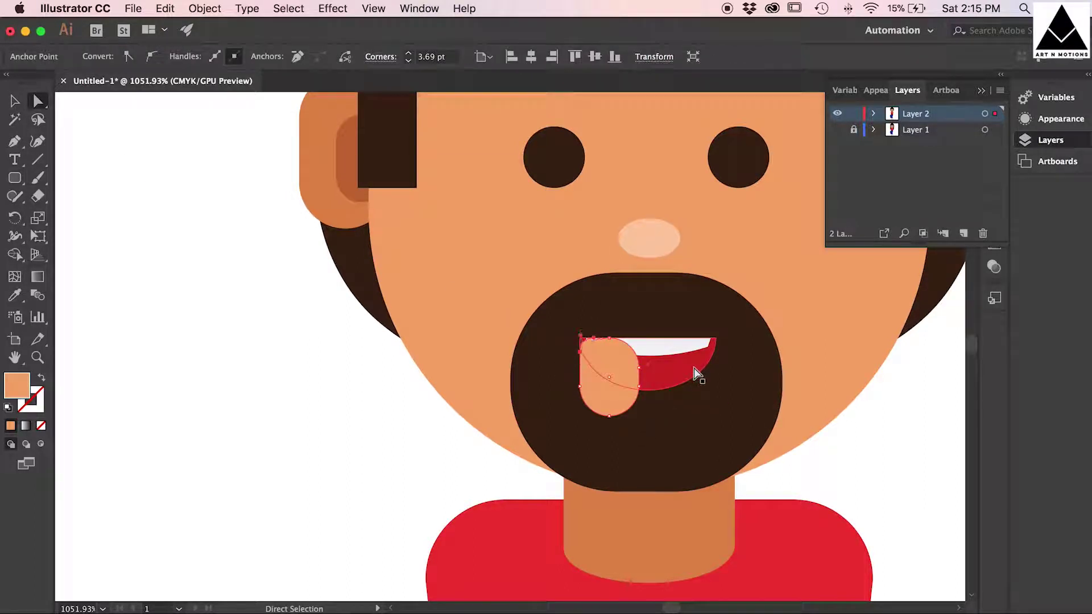
Step: Square off the skin-coloured shape's upper left corner so it meets the left corner of the mouth
{"action": "left_click", "coordinate": [14, 141]}
{"action": "left_click_drag", "start_coordinate": [14, 141], "coordinate": [53, 196]}
{"action": "left_click", "coordinate": [581, 327]}
{"action": "left_click", "coordinate": [39, 101]}
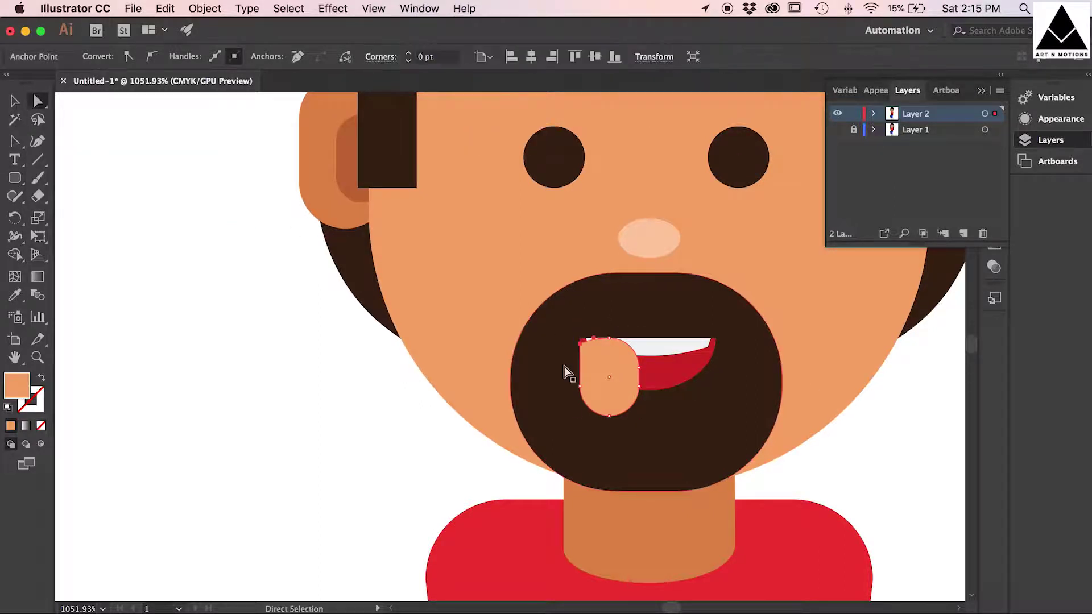
{"action": "key", "text": "super+equal"}
{"action": "key", "text": "super+equal"}
{"action": "key", "text": "super+equal"}
{"action": "left_click_drag", "start_coordinate": [513, 339], "coordinate": [512, 326]}
{"action": "left_click", "coordinate": [14, 99]}
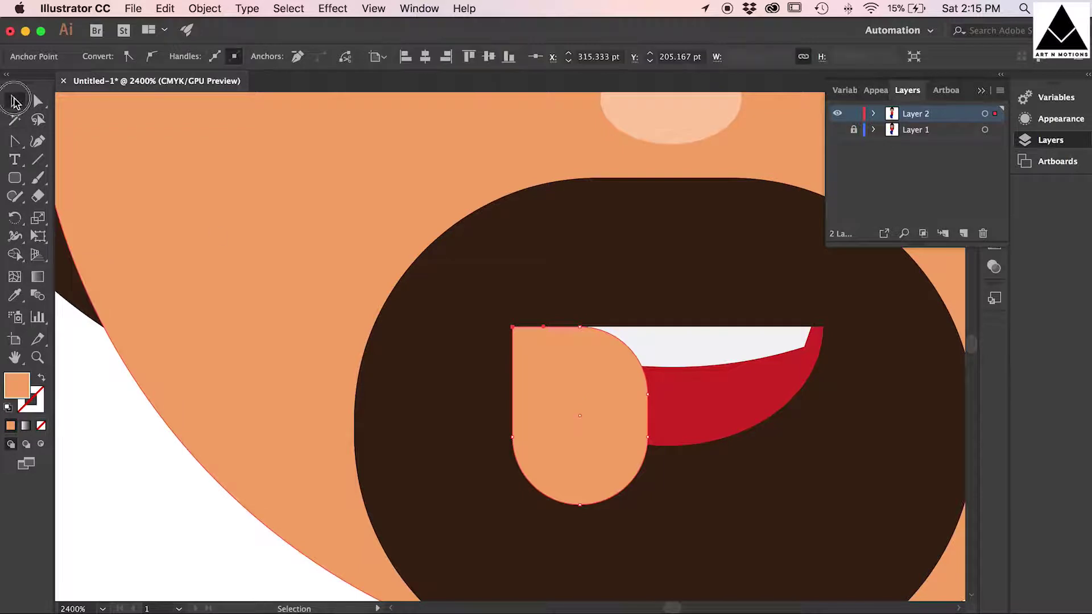
Step: Send the skin-coloured shape behind the mouth, keeping it in front of the beard
{"action": "key", "text": "super+minus"}
{"action": "key", "text": "super+minus"}
{"action": "left_click", "coordinate": [490, 403]}
{"action": "left_click", "coordinate": [552, 398]}
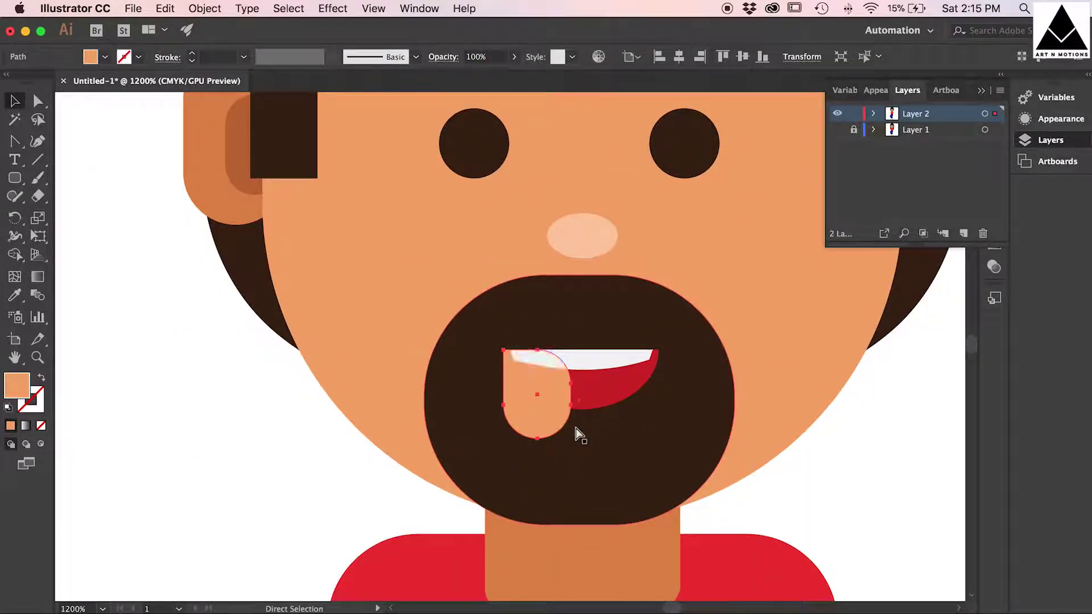
{"action": "key", "text": "super+bracketleft"}
{"action": "left_click", "coordinate": [195, 449]}
{"action": "left_click", "coordinate": [545, 428]}
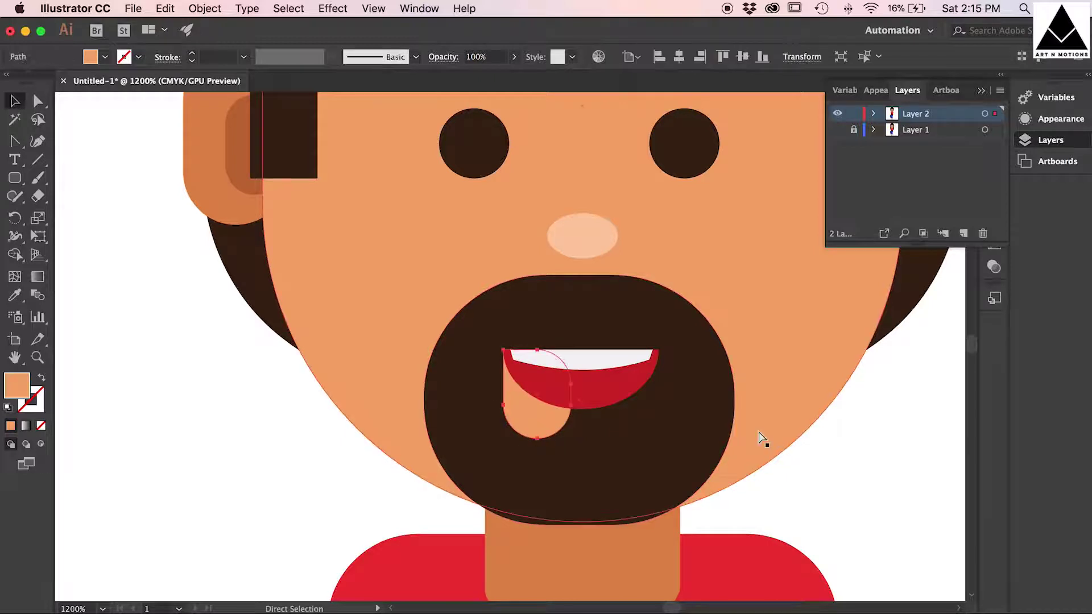
Step: Create a reflected copy of the skin-coloured shape at the right corner of the mouth and send it behind the mouth
{"action": "key", "text": "super+bracketright"}
{"action": "left_click", "coordinate": [205, 8]}
{"action": "mouse_move", "coordinate": [228, 33]}
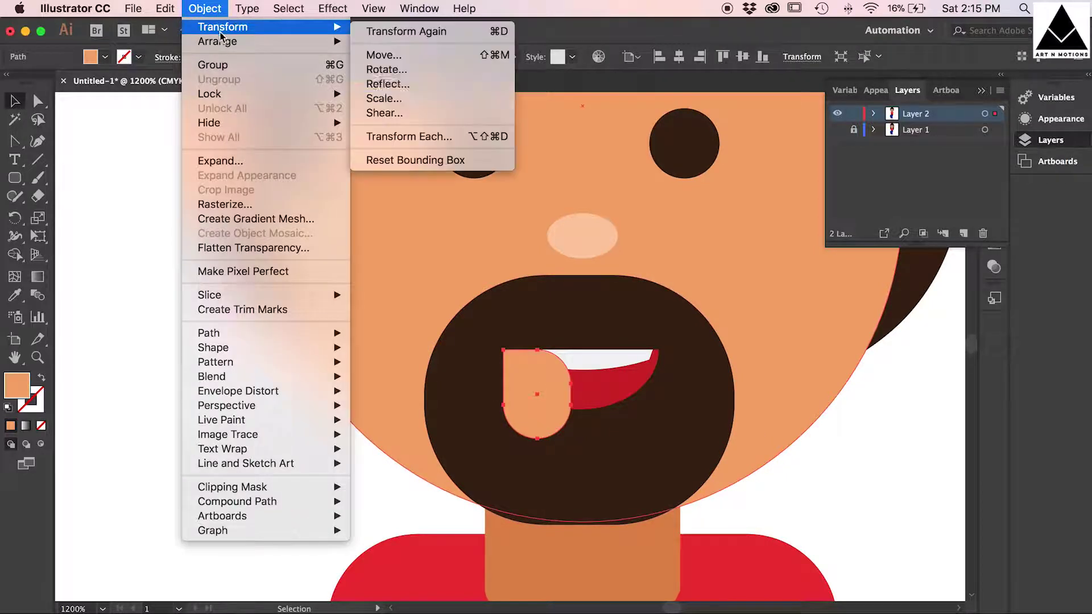
{"action": "left_click", "coordinate": [390, 83]}
{"action": "left_click", "coordinate": [210, 321]}
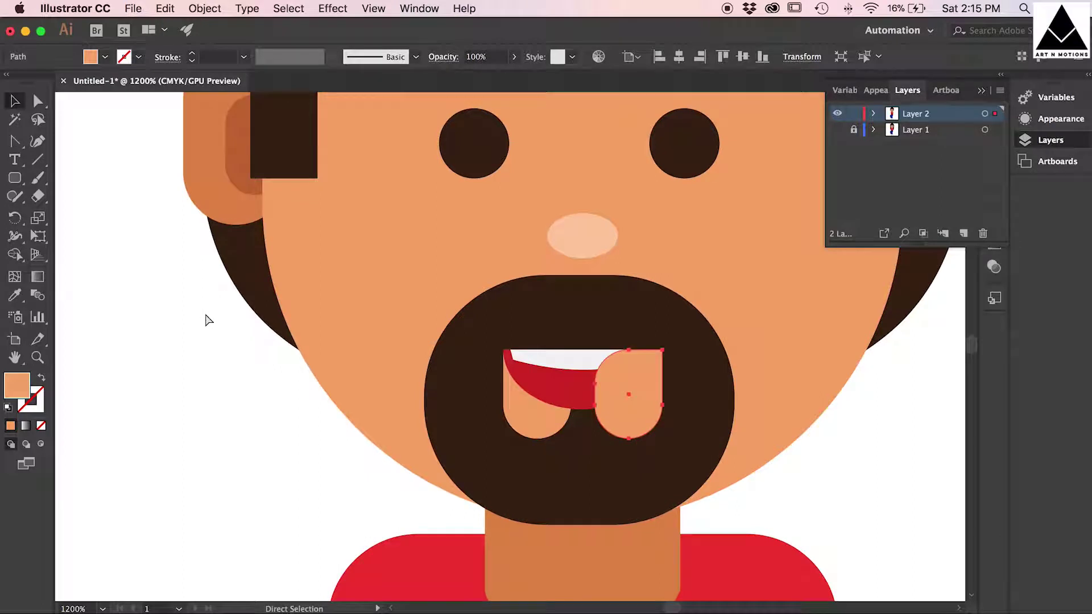
{"action": "key", "text": "super+bracketleft"}
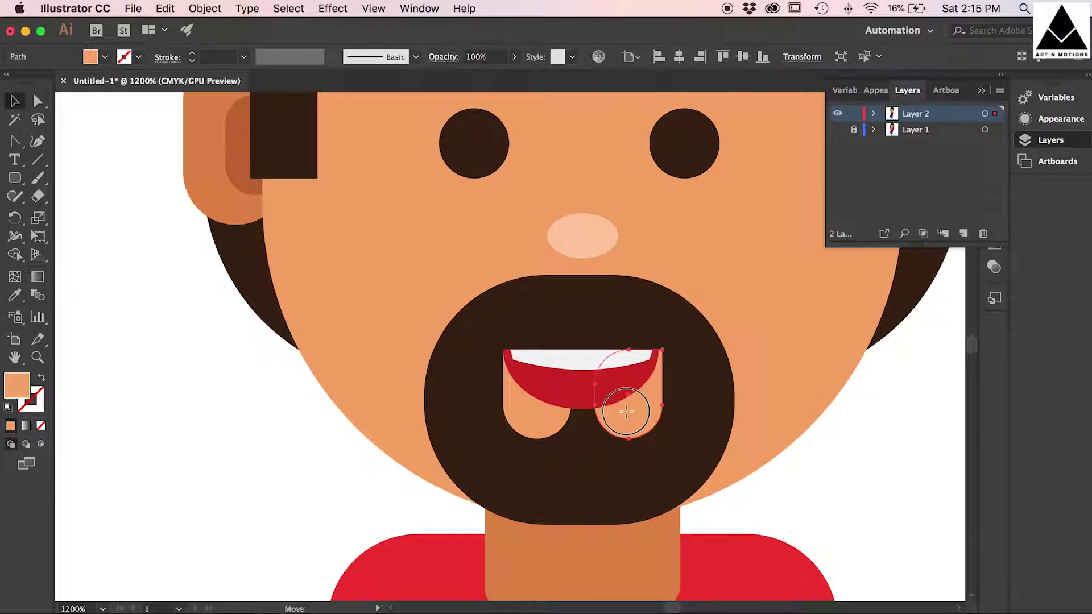
{"action": "left_click", "coordinate": [868, 440]}
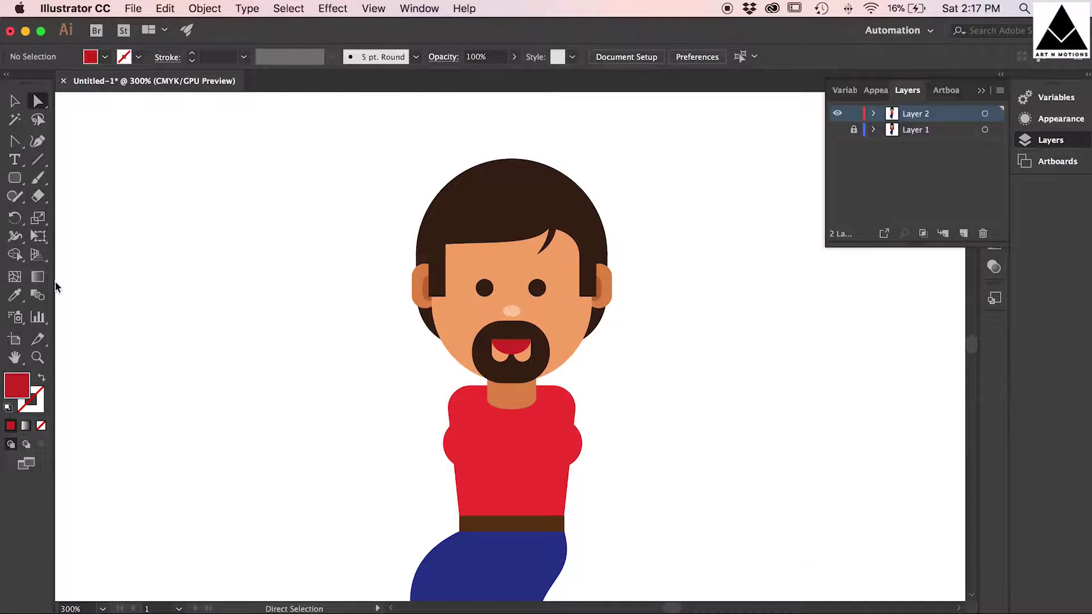
Step: Add an eyebrow above the right eye in the dark hair colour and taper its end
{"action": "key", "text": "z"}
{"action": "left_click_drag", "start_coordinate": [595, 272], "coordinate": [654, 273]}
{"action": "mouse_move", "coordinate": [414, 249]}
{"action": "left_mouse_down"}
{"action": "mouse_move", "coordinate": [472, 264]}
{"action": "mouse_move", "coordinate": [465, 245]}
{"action": "left_mouse_up"}
{"action": "key", "text": "a"}
{"action": "key", "text": "i"}
{"action": "left_click", "coordinate": [441, 331]}
{"action": "key", "text": "a"}
{"action": "key", "text": "super+equal"}
{"action": "key", "text": "super+equal"}
{"action": "left_click_drag", "start_coordinate": [514, 345], "coordinate": [514, 383]}
Step: Create a reflected copy of the eyebrow and move it across to sit above the left eye
{"action": "left_click", "coordinate": [15, 101]}
{"action": "left_click", "coordinate": [204, 9]}
{"action": "mouse_move", "coordinate": [220, 26]}
{"action": "left_click", "coordinate": [386, 84]}
{"action": "left_click", "coordinate": [220, 331]}
{"action": "key", "text": "shift+Left"}
{"action": "key", "text": "shift+Left"}
{"action": "key", "text": "shift+Left"}
{"action": "key", "text": "shift+Right"}
{"action": "key", "text": "Left"}
{"action": "key", "text": "Left"}
{"action": "key", "text": "Left"}
{"action": "key", "text": "Left"}
{"action": "key", "text": "Left"}
{"action": "key", "text": "super+minus"}
{"action": "key", "text": "super+minus"}
{"action": "key", "text": "super+minus"}
{"action": "left_click", "coordinate": [174, 350]}
{"action": "scroll", "coordinate": [179, 344], "scroll_direction": "down", "scroll_amount": 3}
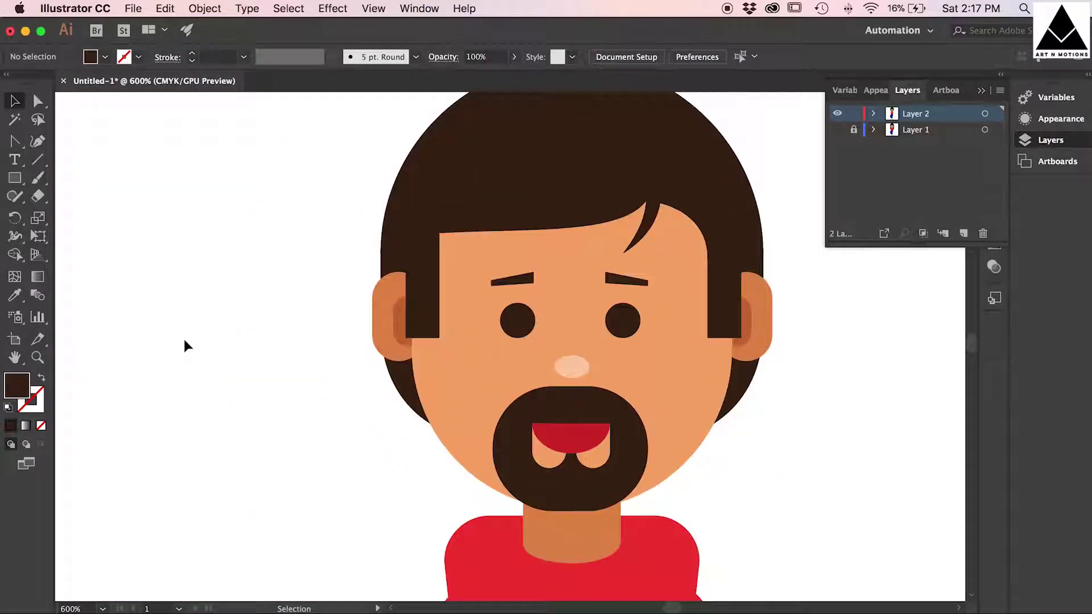
Step: Delete the two rounded sleeve shapes on the sides of the red shirt
{"action": "key", "text": "super+minus"}
{"action": "key", "text": "super+minus"}
{"action": "scroll", "coordinate": [661, 391], "scroll_direction": "down", "scroll_amount": 2}
{"action": "left_click", "coordinate": [594, 437]}
{"action": "left_click", "coordinate": [495, 437], "text": "shift"}
{"action": "key", "text": "Delete"}
Step: Fill the shirt with a muted blue
{"action": "left_click", "coordinate": [597, 410]}
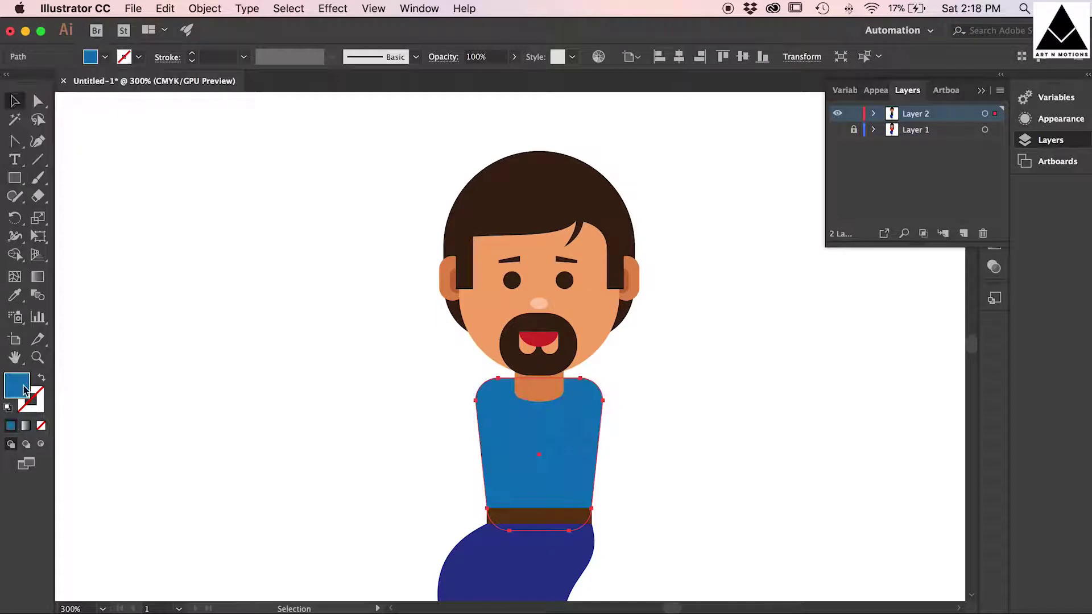
{"action": "double_click", "coordinate": [18, 386]}
{"action": "left_click_drag", "start_coordinate": [832, 302], "coordinate": [790, 319]}
{"action": "left_click", "coordinate": [1026, 253]}
{"action": "left_click", "coordinate": [677, 306]}
Step: Fill the mouth with a darker, duller red
{"action": "scroll", "coordinate": [771, 302], "scroll_direction": "down", "scroll_amount": 2}
{"action": "left_click", "coordinate": [541, 309]}
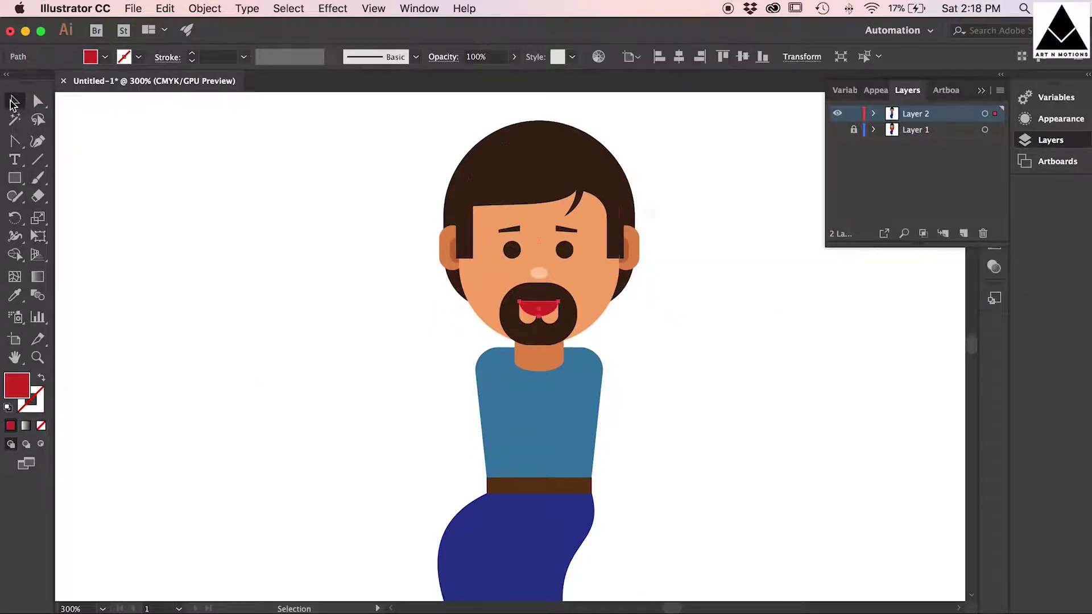
{"action": "double_click", "coordinate": [24, 385]}
{"action": "left_click", "coordinate": [1034, 256]}
Step: Fill the face with a darker orange-brown skin tone
{"action": "left_click", "coordinate": [611, 304]}
{"action": "double_click", "coordinate": [18, 386]}
{"action": "left_click", "coordinate": [799, 275]}
{"action": "key", "text": "Return"}
Step: Isolate the right ear group and give its outer shape a darker brown-orange fill
{"action": "double_click", "coordinate": [641, 257]}
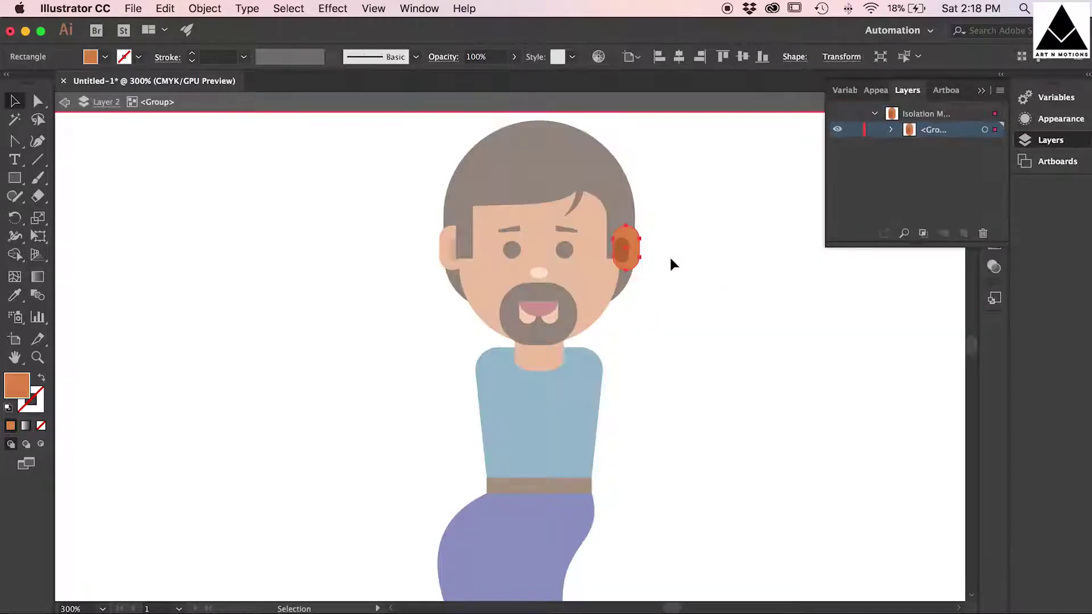
{"action": "key", "text": "i"}
{"action": "double_click", "coordinate": [17, 386]}
{"action": "left_click_drag", "start_coordinate": [803, 291], "coordinate": [823, 313]}
{"action": "key", "text": "Return"}
Step: Fill the inner shape of the right ear with a deeper brown
{"action": "left_click", "coordinate": [653, 258], "text": "super"}
{"action": "left_click", "coordinate": [621, 250], "text": "super"}
{"action": "double_click", "coordinate": [17, 386]}
{"action": "left_click", "coordinate": [1013, 258]}
{"action": "double_click", "coordinate": [17, 385]}
{"action": "left_click", "coordinate": [825, 334]}
{"action": "left_click", "coordinate": [1013, 258]}
Step: Match the left ear's outer and inner fills to the right ear's browns and leave the group
{"action": "double_click", "coordinate": [730, 249], "text": "super"}
{"action": "double_click", "coordinate": [467, 259], "text": "super"}
{"action": "left_click", "coordinate": [462, 261], "text": "super"}
{"action": "left_click", "coordinate": [625, 250]}
{"action": "left_click", "coordinate": [712, 269], "text": "super"}
{"action": "key", "text": "super+z"}
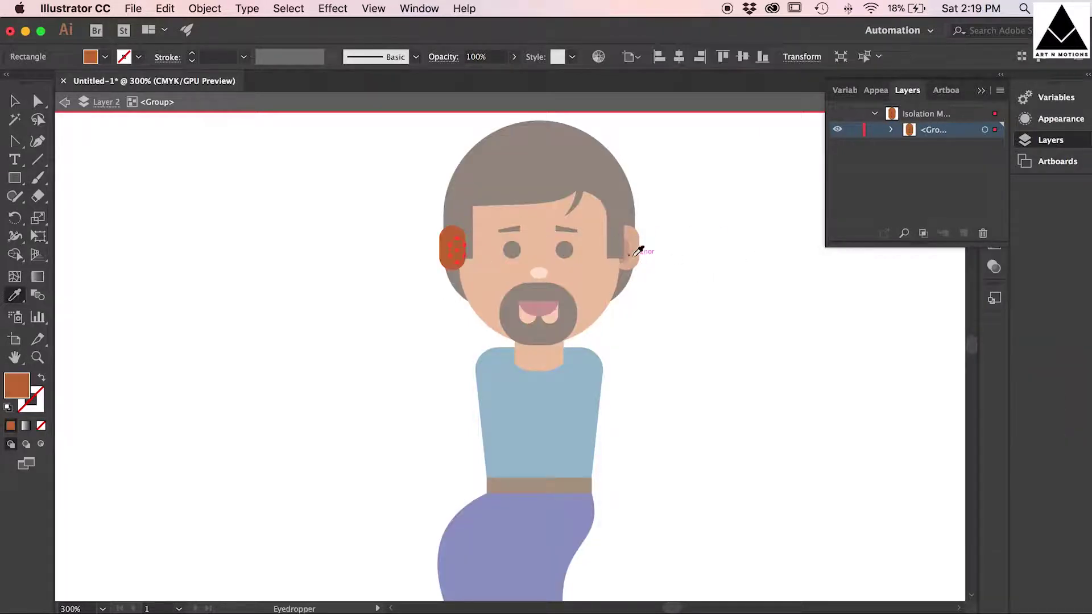
{"action": "key", "text": "super+equal"}
{"action": "key", "text": "super+equal"}
{"action": "left_click", "coordinate": [849, 339]}
{"action": "double_click", "coordinate": [284, 258], "text": "super"}
{"action": "key", "text": "super+minus"}
{"action": "key", "text": "super+minus"}
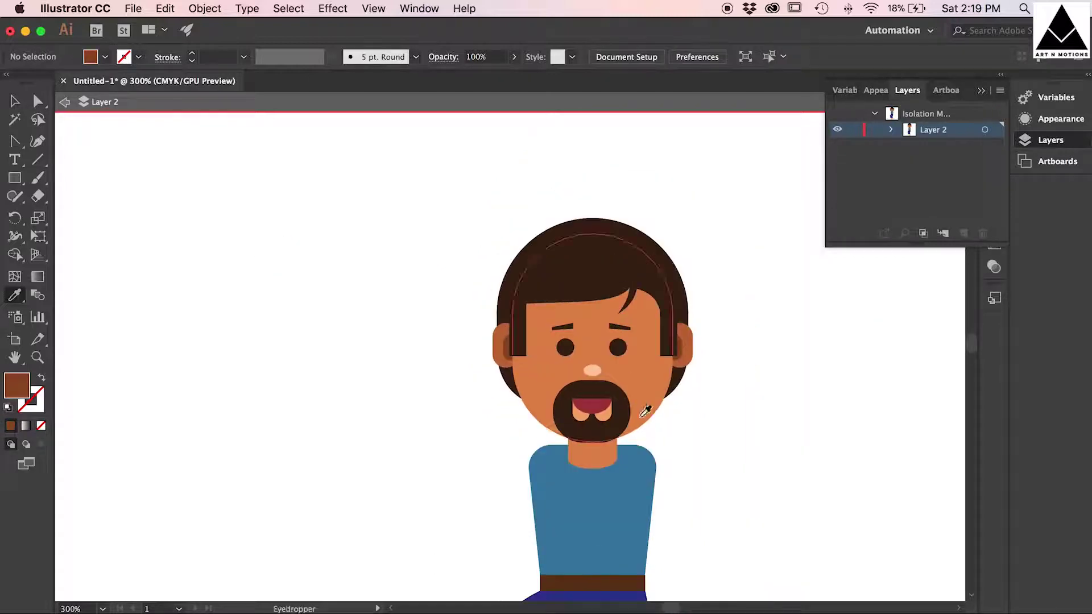
Step: Match the two skin-coloured shapes in the beard to the face colour and the neck to the outer ear colour
{"action": "left_click", "coordinate": [581, 417], "text": "super"}
{"action": "left_click", "coordinate": [600, 418], "text": "shift+super"}
{"action": "left_click", "coordinate": [645, 405]}
{"action": "left_click", "coordinate": [606, 455], "text": "super"}
{"action": "left_click", "coordinate": [689, 355]}
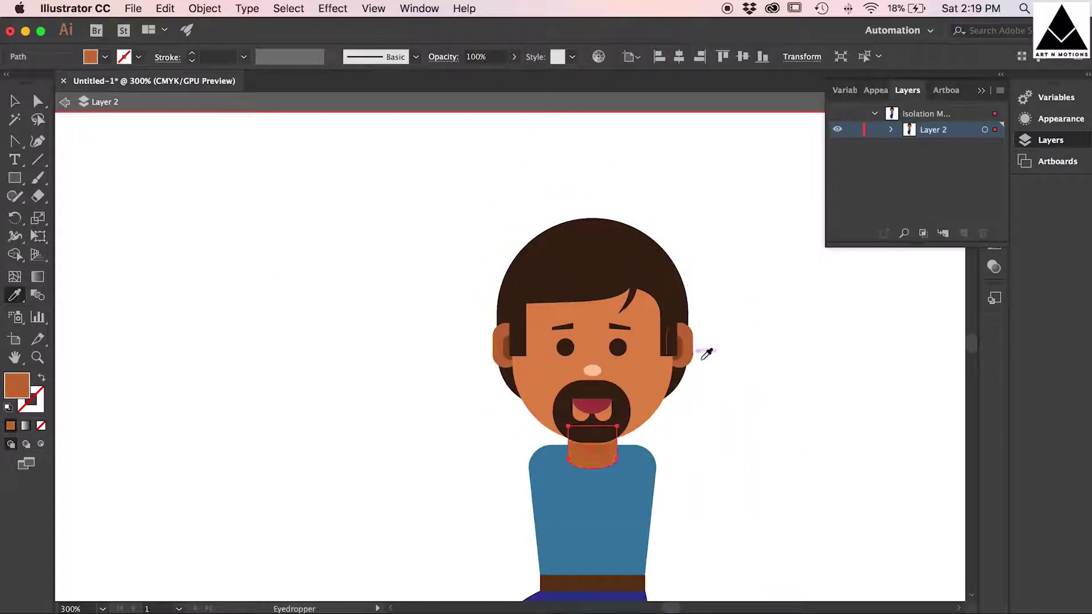
{"action": "left_click", "coordinate": [792, 394], "text": "super"}
Step: Fill the belt with the darkest brown swatch
{"action": "scroll", "coordinate": [795, 396], "scroll_direction": "down", "scroll_amount": 3}
{"action": "scroll", "coordinate": [686, 391], "scroll_direction": "down", "scroll_amount": 2}
{"action": "left_click", "coordinate": [592, 467], "text": "super"}
{"action": "left_click", "coordinate": [105, 57]}
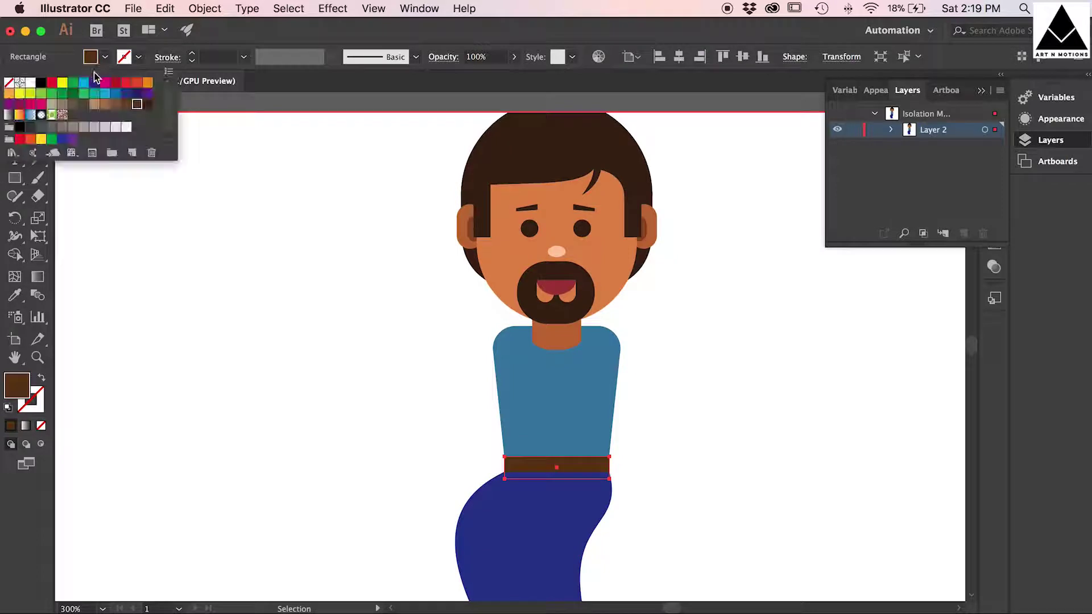
{"action": "left_click", "coordinate": [147, 105]}
{"action": "left_click", "coordinate": [215, 249], "text": "super"}
Step: Add anchor points along the blue skirt's hem and pull the middle one up below the belt to separate two trouser legs
{"action": "scroll", "coordinate": [592, 480], "scroll_direction": "down", "scroll_amount": 5}
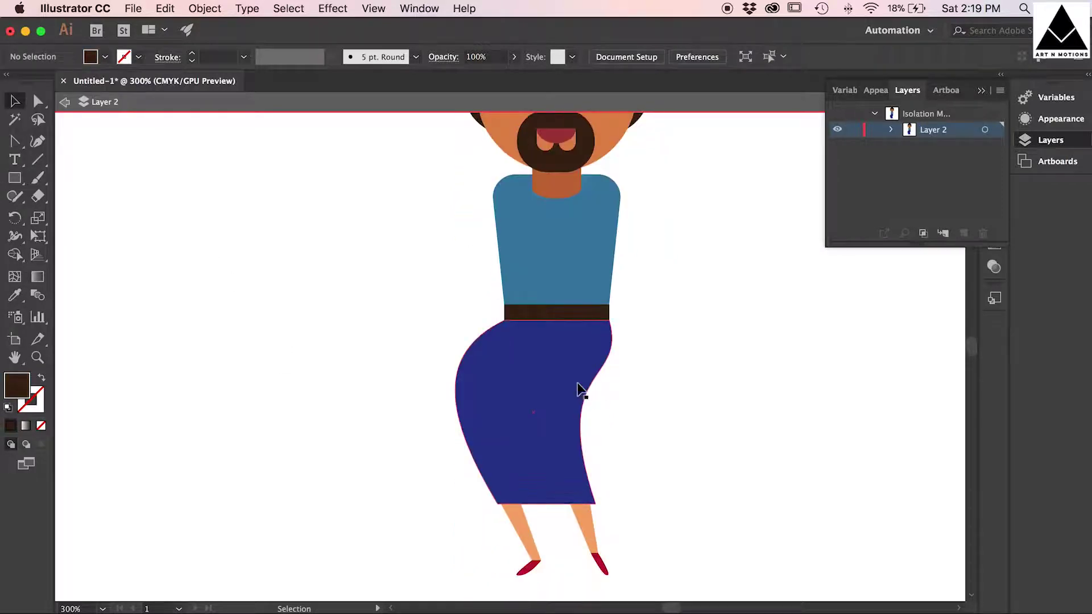
{"action": "left_click_drag", "start_coordinate": [14, 141], "coordinate": [74, 161]}
{"action": "left_click", "coordinate": [529, 504]}
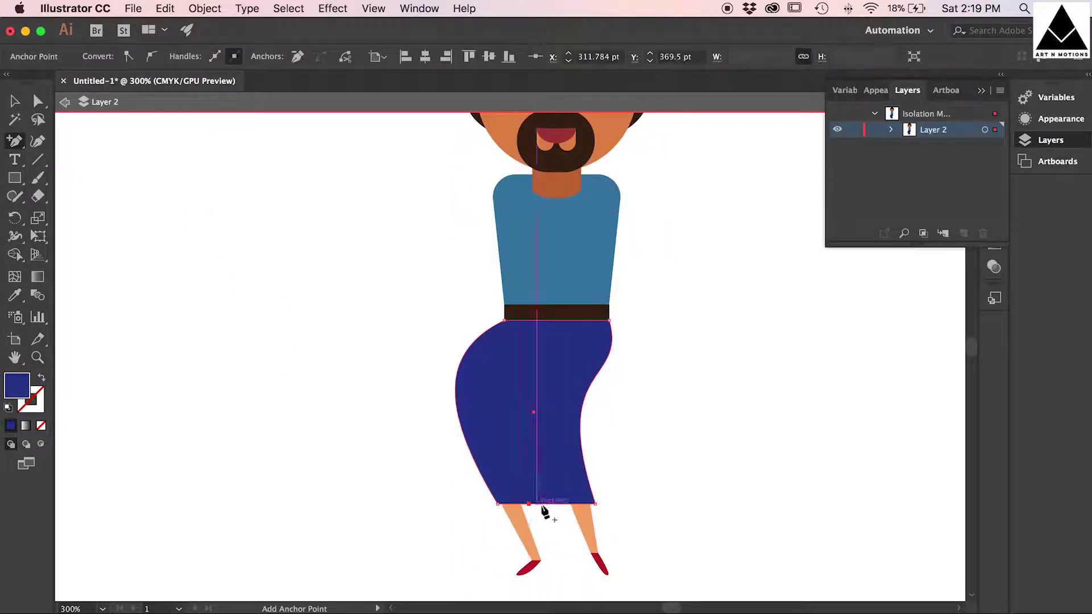
{"action": "left_click_drag", "start_coordinate": [546, 511], "coordinate": [537, 357]}
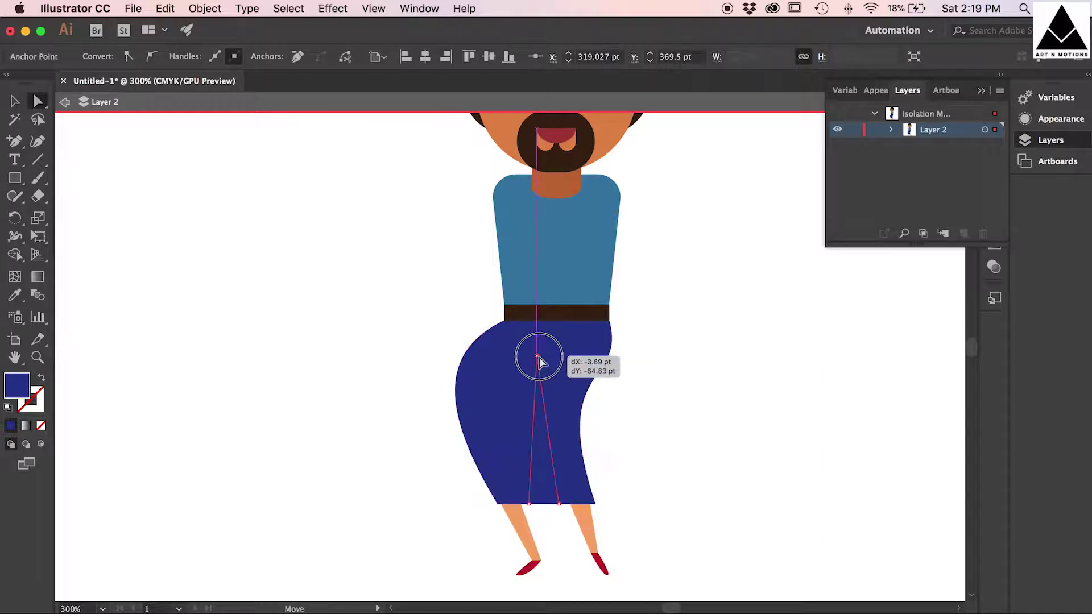
Step: Curve the inner edges of both trouser legs to follow their outer outlines
{"action": "key", "text": "shift+c"}
{"action": "mouse_move", "coordinate": [533, 430]}
{"action": "left_mouse_down"}
{"action": "mouse_move", "coordinate": [501, 411]}
{"action": "mouse_move", "coordinate": [538, 421]}
{"action": "left_mouse_up"}
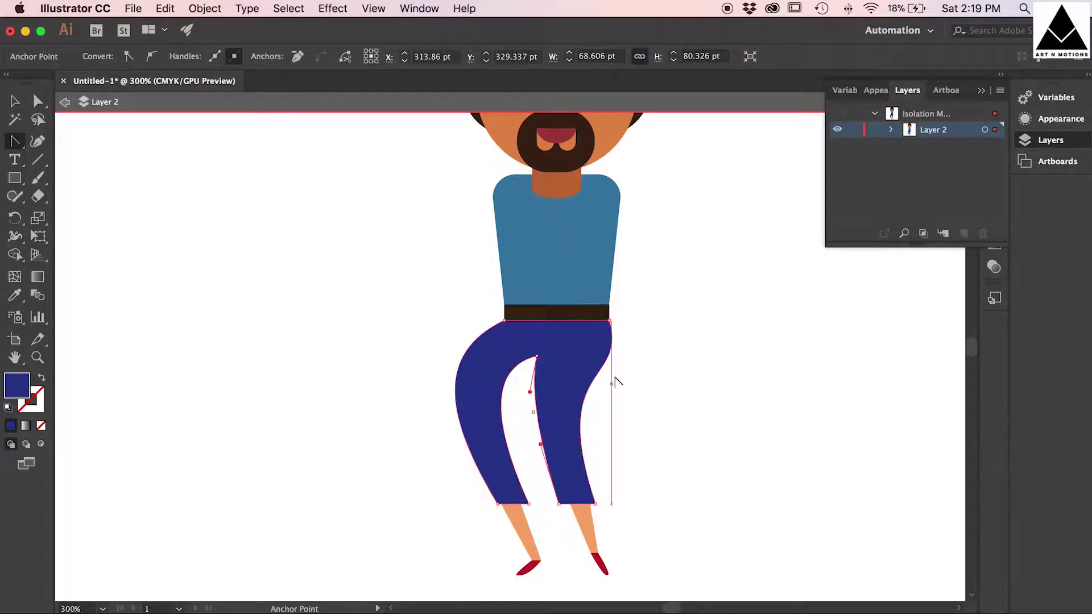
{"action": "left_click", "coordinate": [667, 429]}
{"action": "key", "text": "a"}
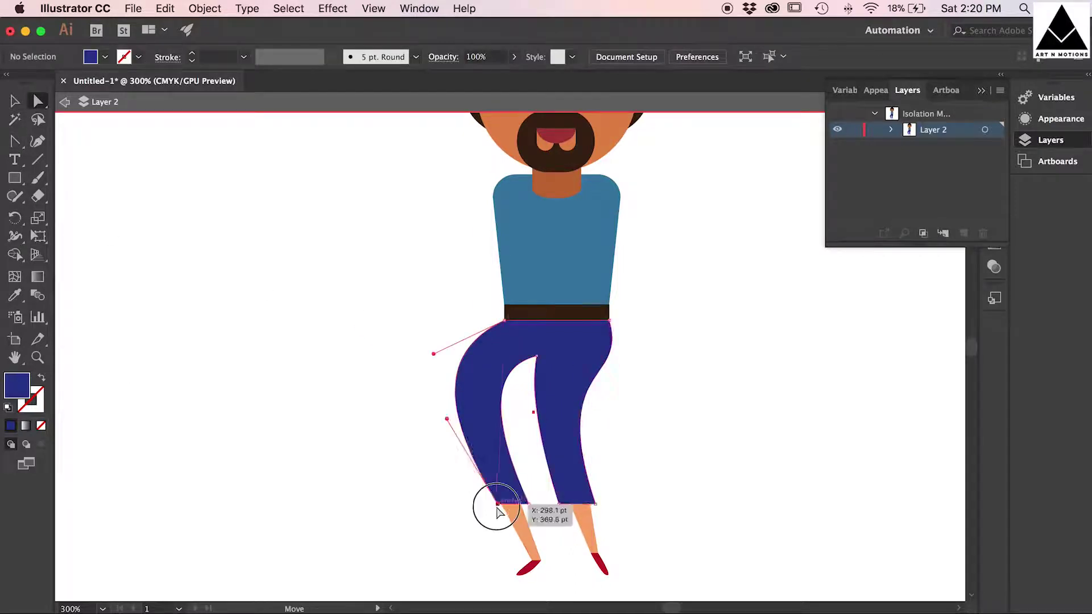
Step: Lower the outer corner of the left trouser cuff slightly so that its hem slants
{"action": "left_click", "coordinate": [497, 509]}
{"action": "left_click", "coordinate": [546, 511]}
{"action": "left_click_drag", "start_coordinate": [501, 504], "coordinate": [506, 511]}
Step: Fill both of the man's shoes with black
{"action": "left_click", "coordinate": [535, 571]}
{"action": "key", "text": "v"}
{"action": "left_click", "coordinate": [104, 57]}
{"action": "left_click", "coordinate": [41, 82]}
{"action": "left_click", "coordinate": [599, 564]}
{"action": "left_click", "coordinate": [105, 57]}
{"action": "left_click", "coordinate": [41, 83]}
{"action": "left_click", "coordinate": [690, 571]}
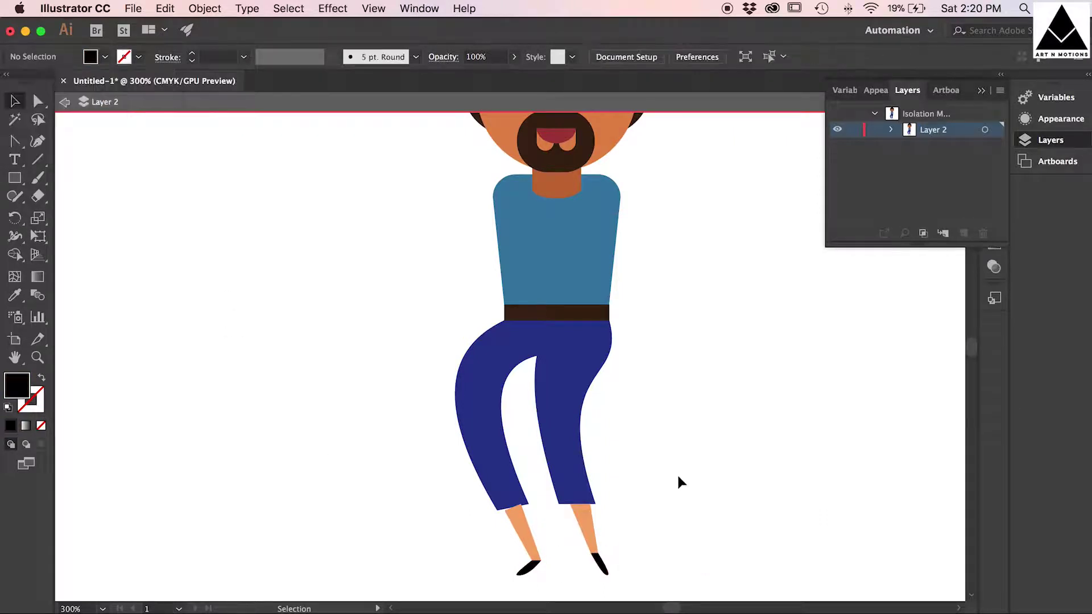
Step: Shift the trousers' crotch point slightly right and flatten the crotch with a small rectangle in the same blue
{"action": "left_click", "coordinate": [555, 382]}
{"action": "key", "text": "a"}
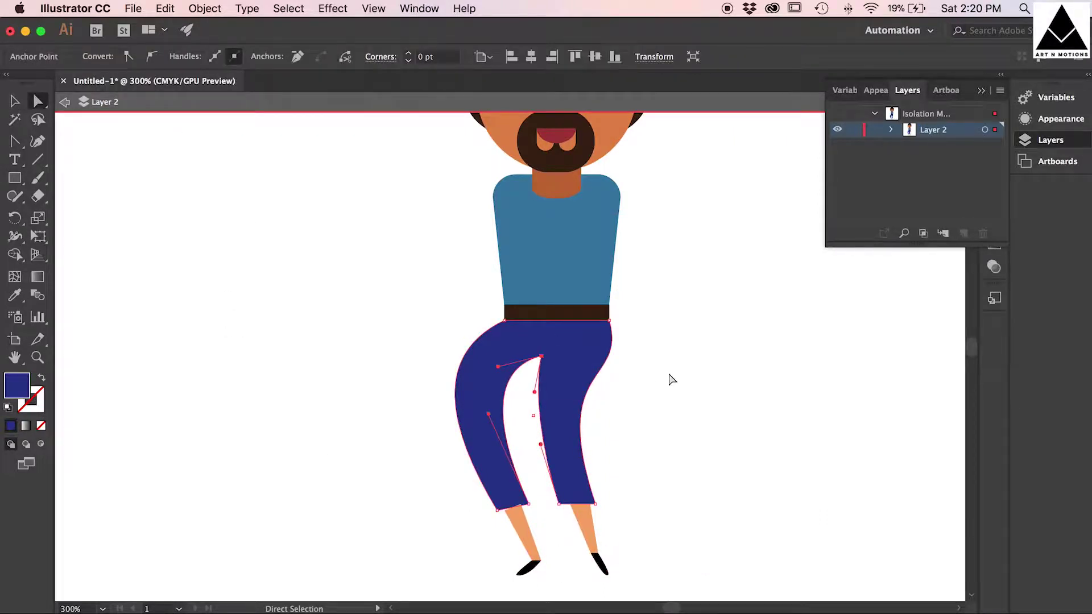
{"action": "left_click", "coordinate": [711, 413]}
{"action": "key", "text": "m"}
{"action": "left_click_drag", "start_coordinate": [507, 345], "coordinate": [577, 363]}
{"action": "key", "text": "v"}
{"action": "left_click", "coordinate": [649, 398]}
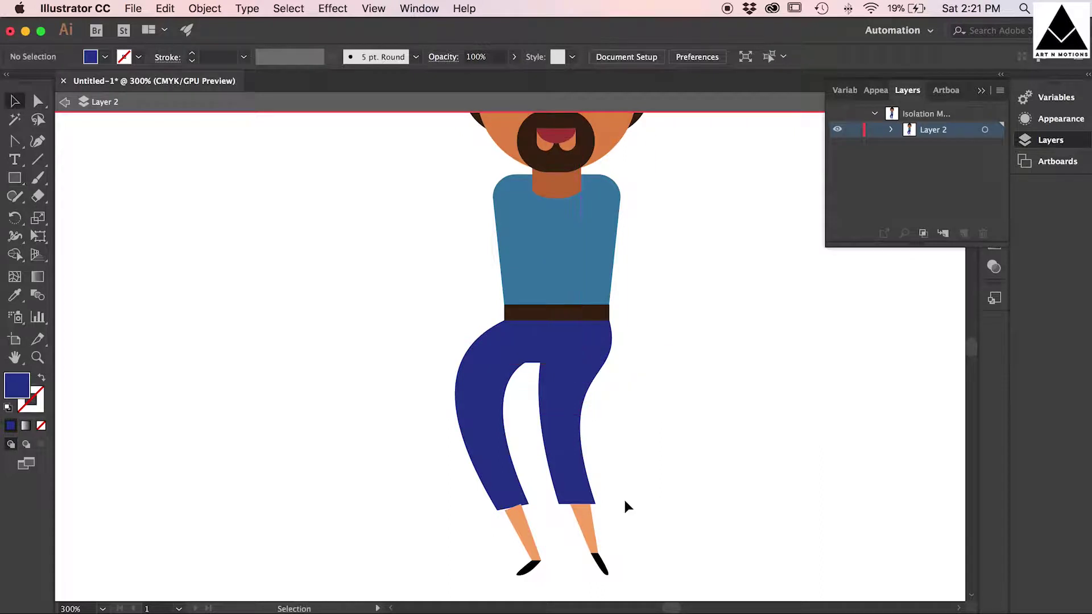
Step: Draw an ellipse on the man's upper chest and remove its top anchor point to leave the lower half
{"action": "left_click_drag", "start_coordinate": [20, 185], "coordinate": [57, 212]}
{"action": "left_click_drag", "start_coordinate": [556, 203], "coordinate": [600, 238]}
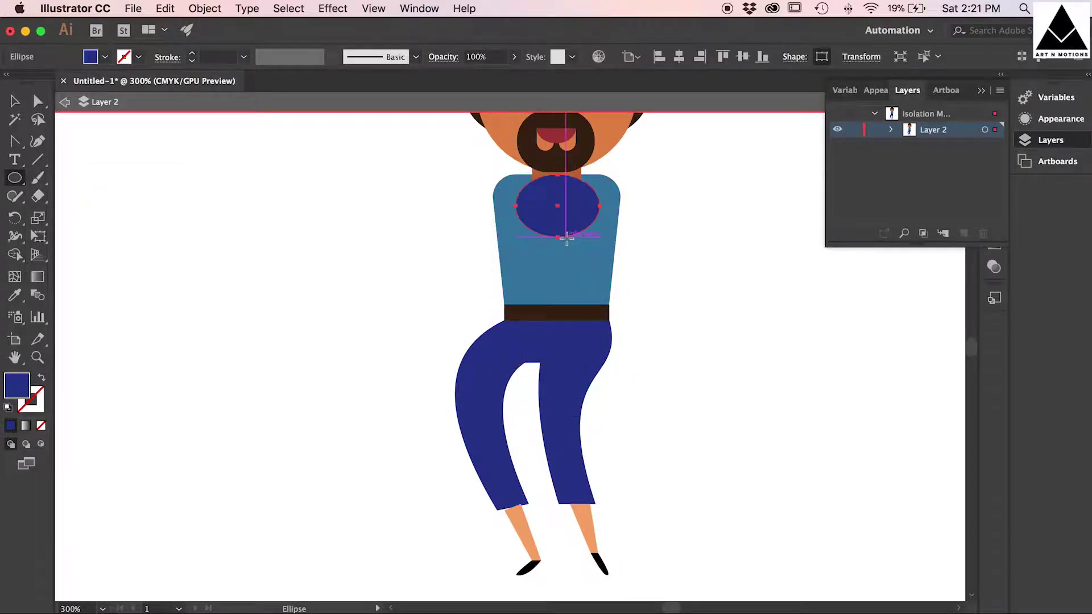
{"action": "left_click_drag", "start_coordinate": [13, 141], "coordinate": [113, 178]}
{"action": "left_click", "coordinate": [557, 176]}
{"action": "left_click_drag", "start_coordinate": [16, 143], "coordinate": [100, 196]}
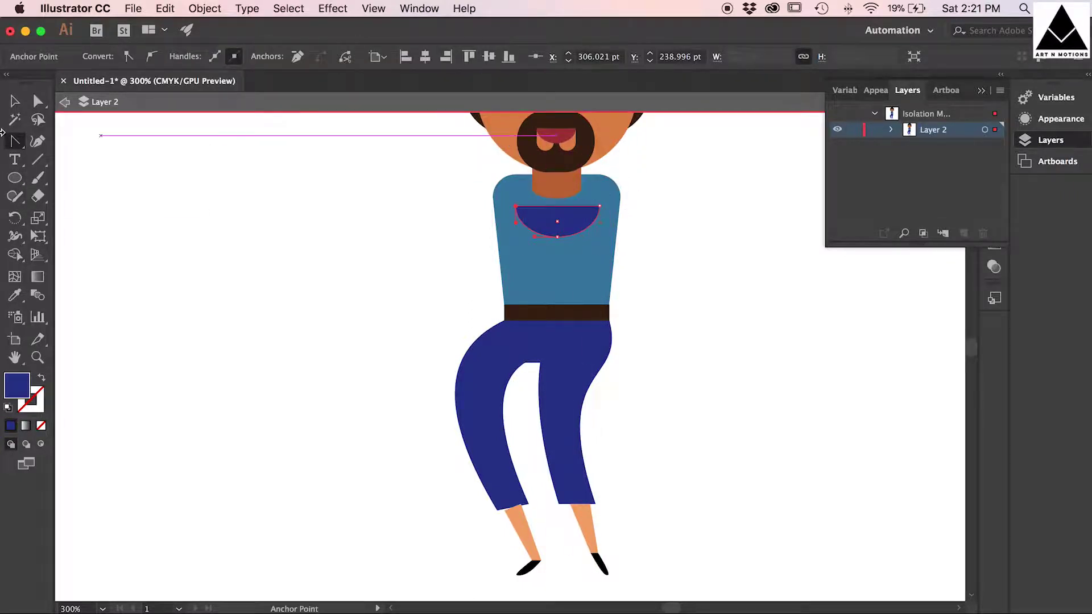
Step: Move the half ellipse up to the shirt's top edge behind the neck and match it to the face colour
{"action": "key", "text": "v"}
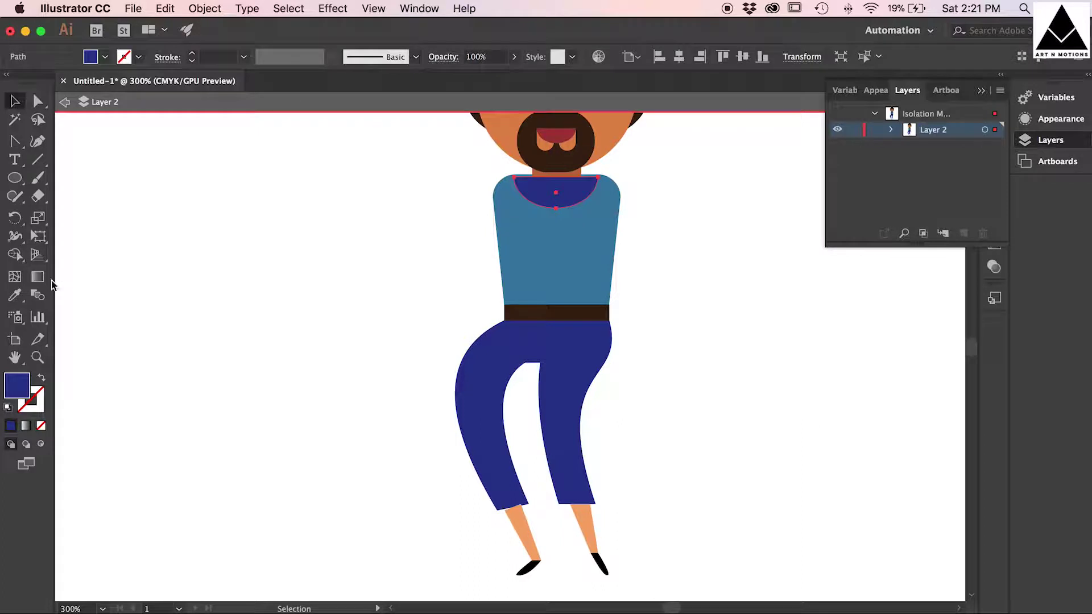
{"action": "left_click", "coordinate": [591, 162]}
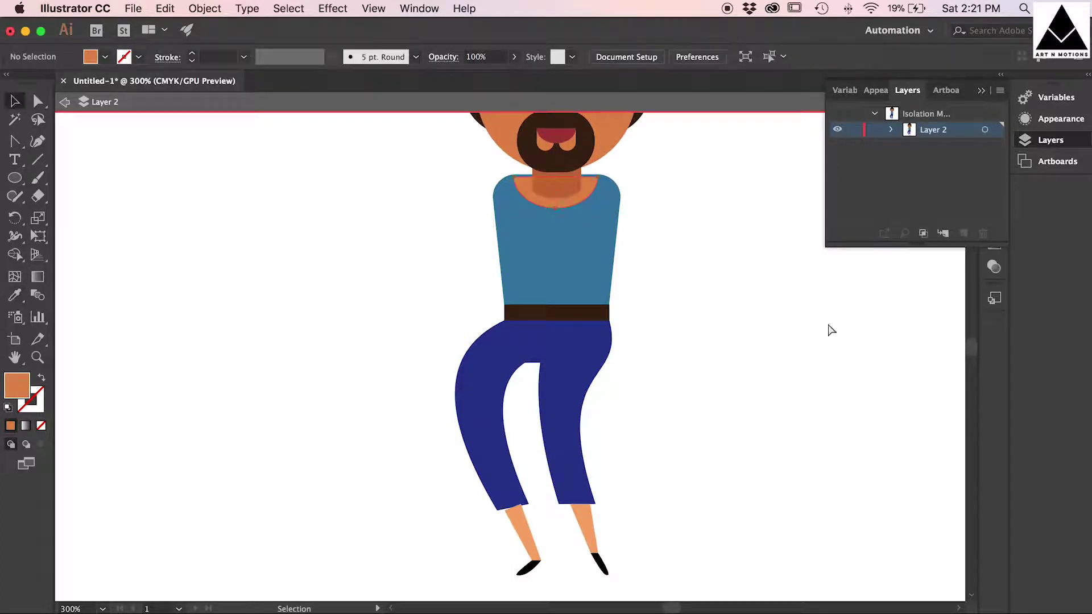
{"action": "key", "text": "super+equal"}
{"action": "key", "text": "super+equal"}
{"action": "key", "text": "super+equal"}
{"action": "scroll", "coordinate": [789, 292], "scroll_direction": "up", "scroll_amount": 5}
{"action": "left_click_drag", "start_coordinate": [690, 163], "coordinate": [711, 152]}
{"action": "left_click", "coordinate": [882, 348]}
{"action": "key", "text": "super+minus"}
{"action": "key", "text": "super+minus"}
{"action": "key", "text": "super+minus"}
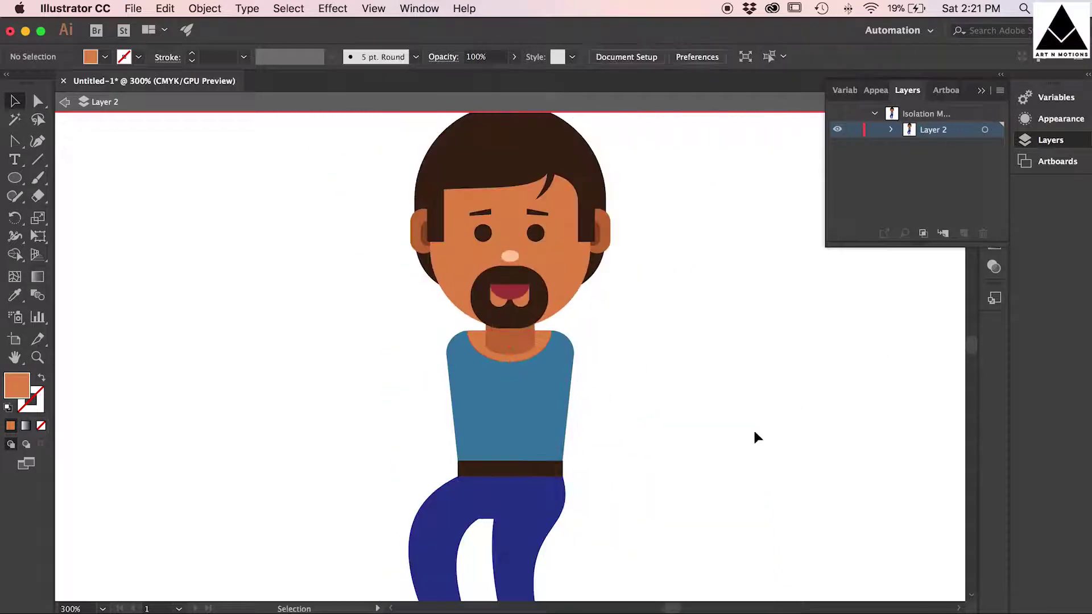
Step: Deepen the man's rounded neckline by lowering its bottom anchor point
{"action": "left_click", "coordinate": [506, 363]}
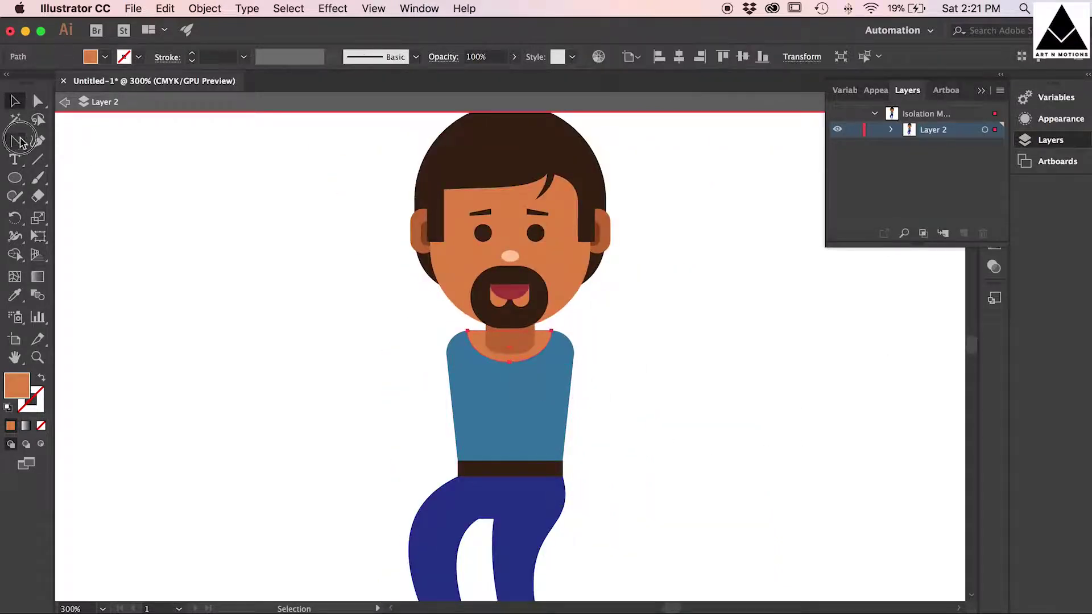
{"action": "left_click", "coordinate": [510, 363]}
{"action": "key", "text": "shift+Down"}
{"action": "key", "text": "super+z"}
{"action": "key", "text": "super+z"}
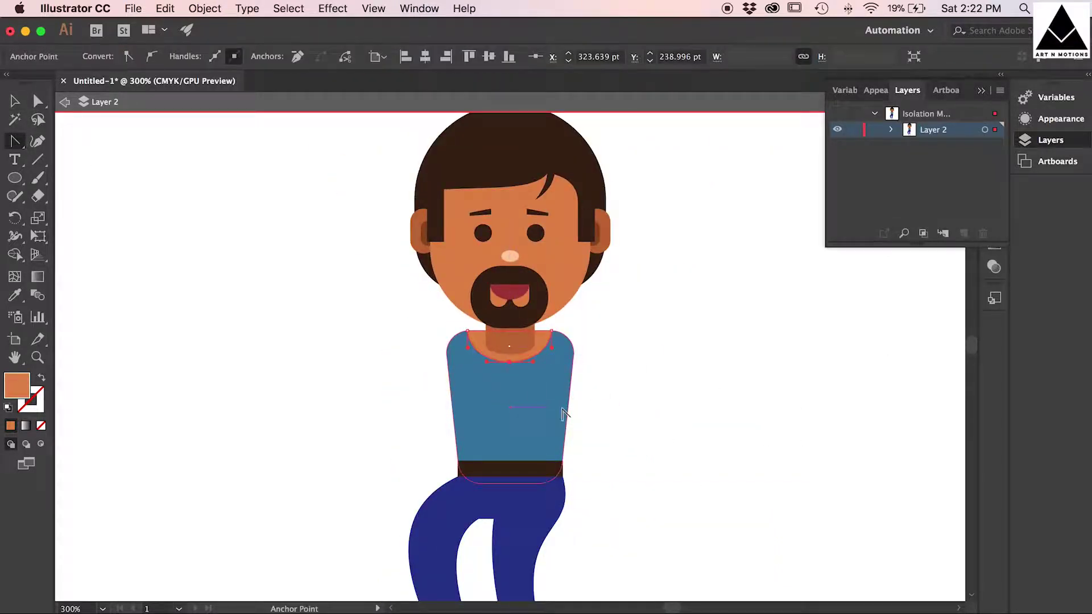
{"action": "left_click", "coordinate": [114, 232]}
{"action": "key", "text": "v"}
{"action": "scroll", "coordinate": [797, 466], "scroll_direction": "down", "scroll_amount": 2}
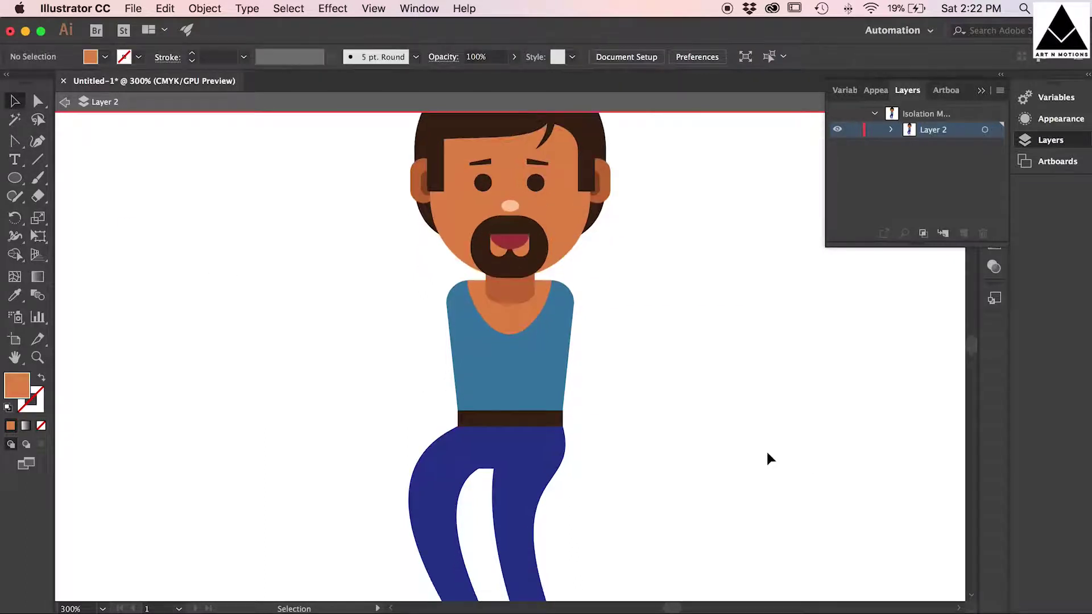
Step: Narrow the man's shirt, belt and trouser waist by moving the anchor points on both sides inward
{"action": "left_click_drag", "start_coordinate": [485, 444], "coordinate": [638, 396]}
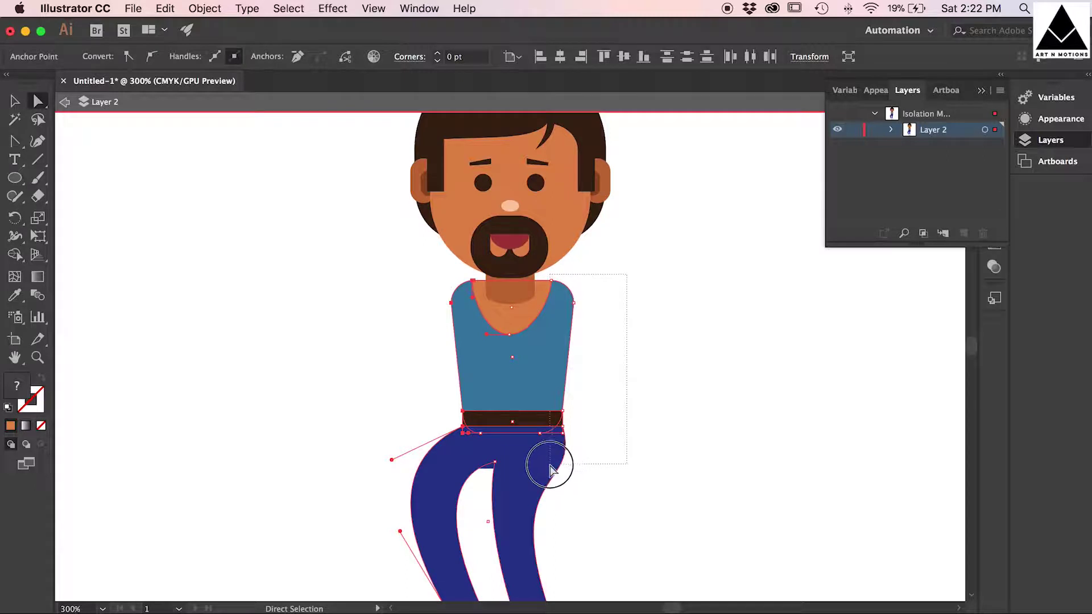
{"action": "left_click", "coordinate": [733, 445]}
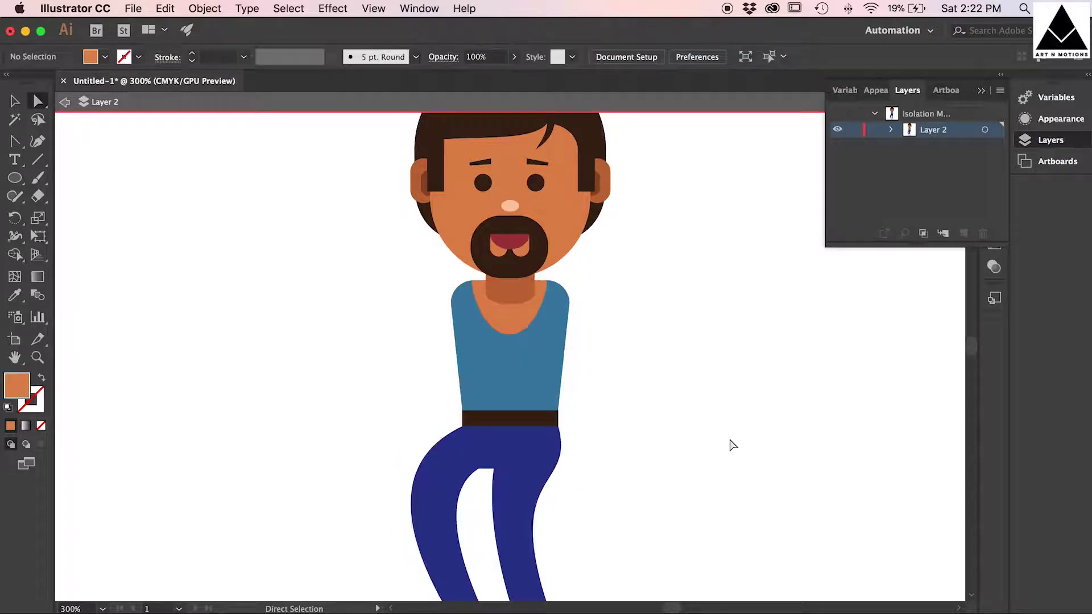
{"action": "left_click_drag", "start_coordinate": [476, 438], "coordinate": [525, 440]}
{"action": "key", "text": "Left"}
{"action": "key", "text": "Left"}
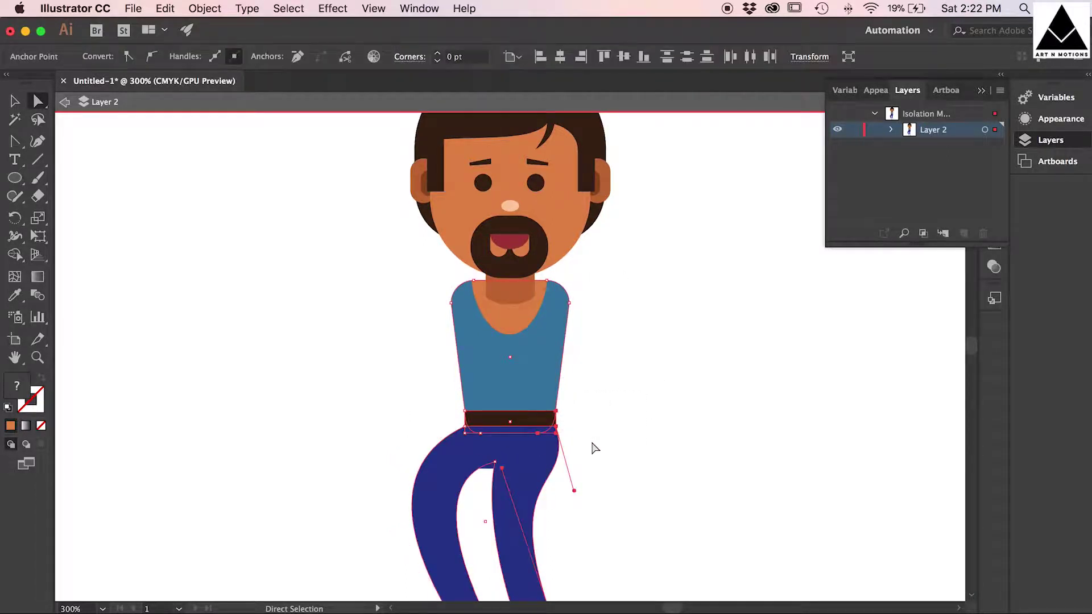
{"action": "left_click", "coordinate": [618, 438]}
Step: Nudge the trousers' crotch anchor point slightly to the right
{"action": "left_click", "coordinate": [504, 463]}
{"action": "left_click", "coordinate": [495, 462]}
{"action": "key", "text": "Right"}
{"action": "left_click", "coordinate": [627, 479]}
Step: Nudge the left cuff's outer corner inward and raise the right cuff's outer corner to slant its hem
{"action": "scroll", "coordinate": [632, 481], "scroll_direction": "down", "scroll_amount": 5}
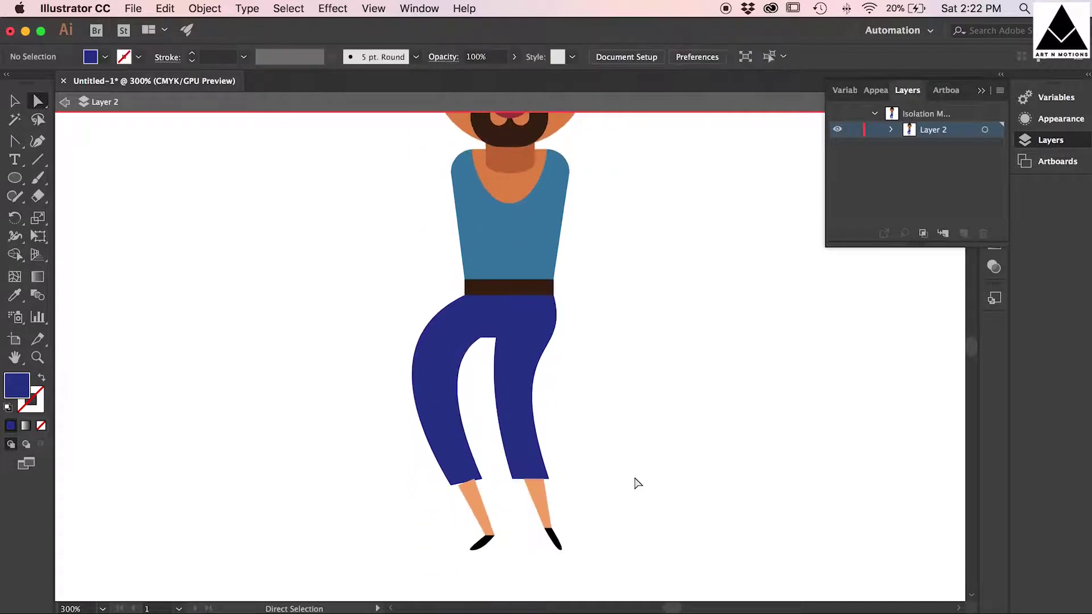
{"action": "left_click", "coordinate": [459, 485]}
{"action": "key", "text": "Right"}
{"action": "left_click", "coordinate": [550, 479]}
{"action": "left_click", "coordinate": [585, 488]}
{"action": "left_click", "coordinate": [550, 479]}
{"action": "key", "text": "Up"}
{"action": "key", "text": "Up"}
{"action": "left_click", "coordinate": [594, 491]}
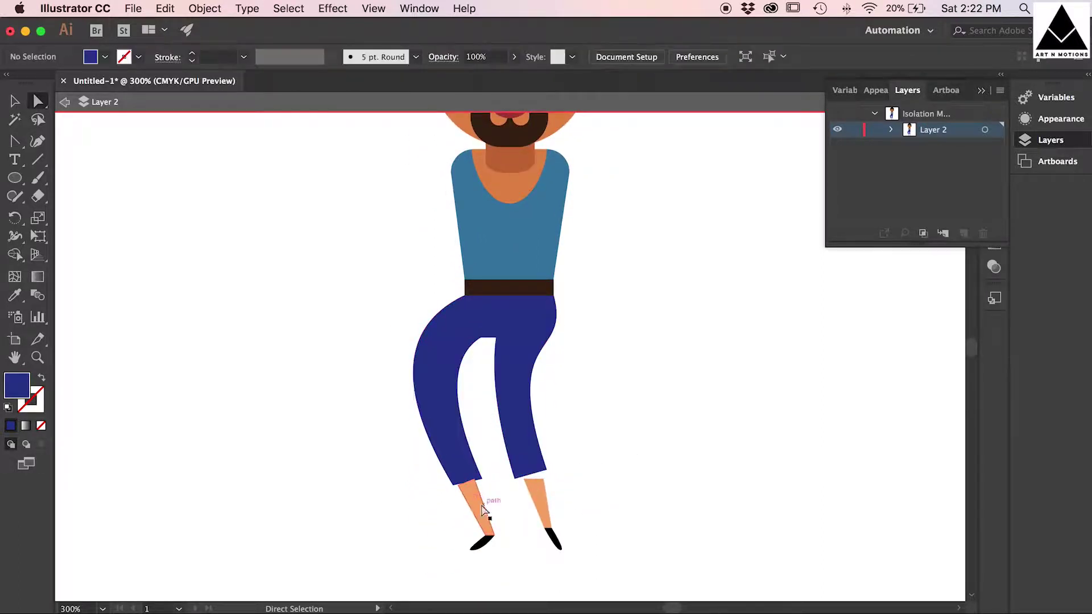
Step: Leave isolation mode, show Layer 1 and hide Layer 2 so that only the woman is displayed
{"action": "left_click", "coordinate": [455, 484]}
{"action": "scroll", "coordinate": [455, 484], "scroll_direction": "up", "scroll_amount": 4}
{"action": "left_click", "coordinate": [15, 101]}
{"action": "left_click", "coordinate": [100, 177]}
{"action": "double_click", "coordinate": [101, 177]}
{"action": "left_click", "coordinate": [837, 130]}
{"action": "key", "text": "super+minus"}
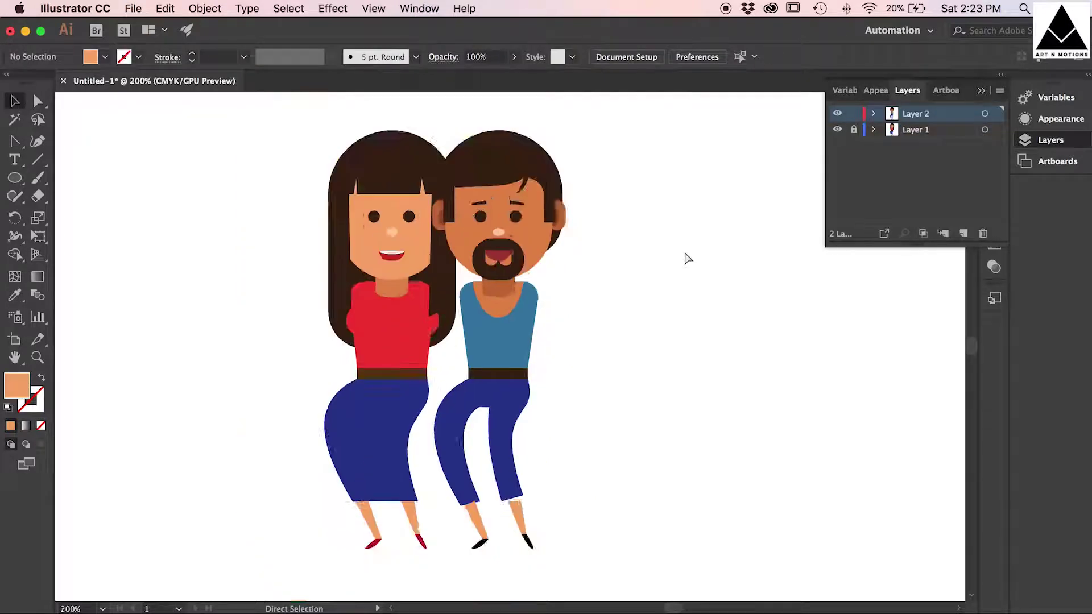
{"action": "key", "text": "super+minus"}
{"action": "left_click", "coordinate": [838, 113]}
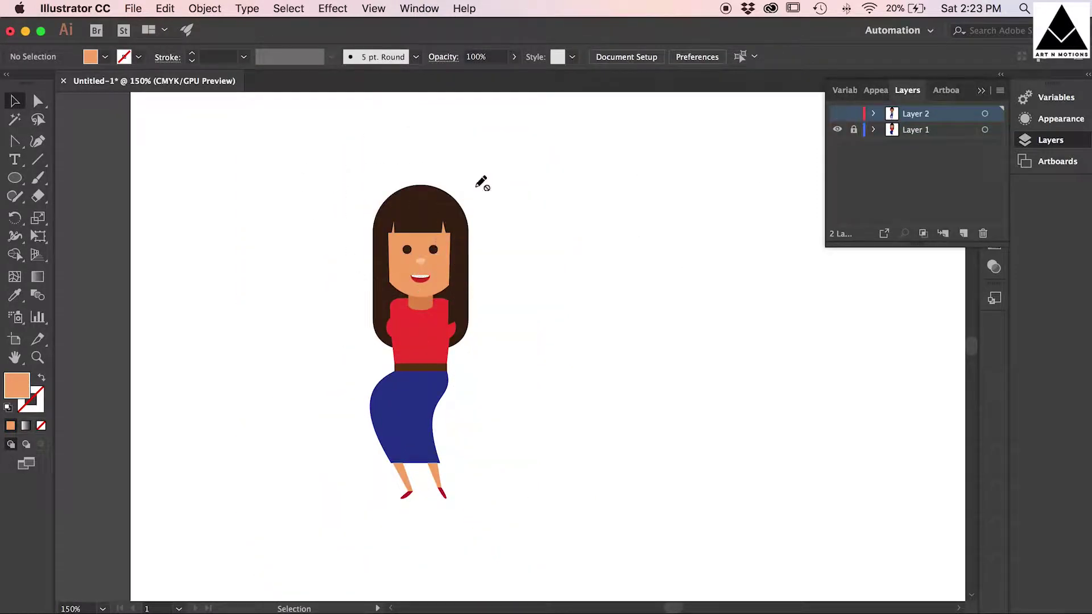
Step: Unlock Layer 1, scale the woman's head and hair down slightly, and lower them back onto her neck
{"action": "left_click_drag", "start_coordinate": [509, 285], "coordinate": [509, 285]}
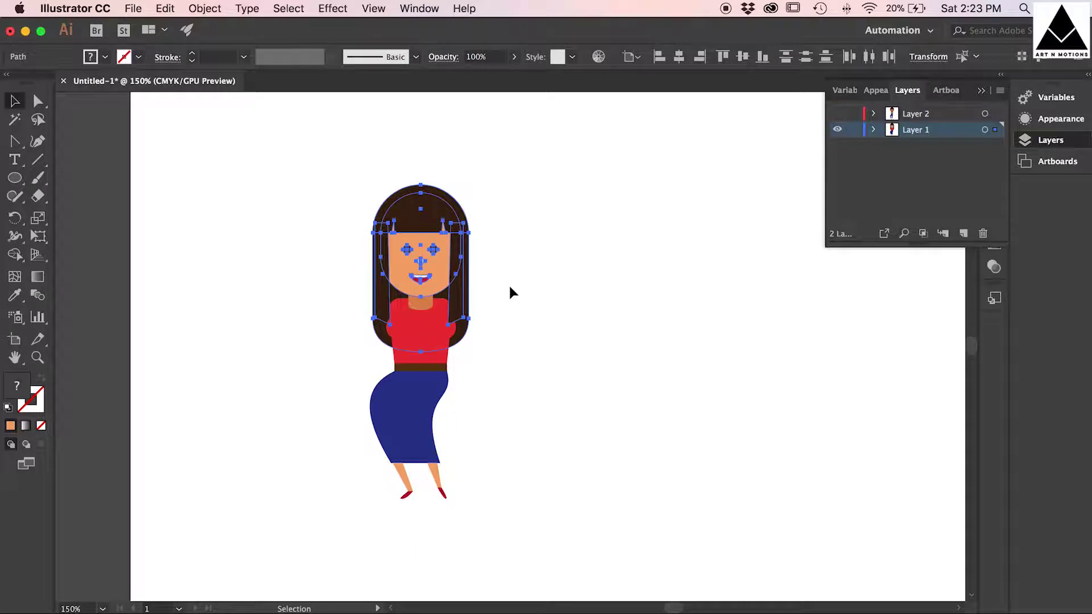
{"action": "key", "text": "e"}
{"action": "left_click_drag", "start_coordinate": [469, 185], "coordinate": [464, 192]}
{"action": "key", "text": "Down"}
{"action": "key", "text": "Down"}
{"action": "key", "text": "Down"}
{"action": "key", "text": "Down"}
{"action": "key", "text": "Down"}
{"action": "left_click", "coordinate": [17, 101]}
{"action": "left_click", "coordinate": [239, 176]}
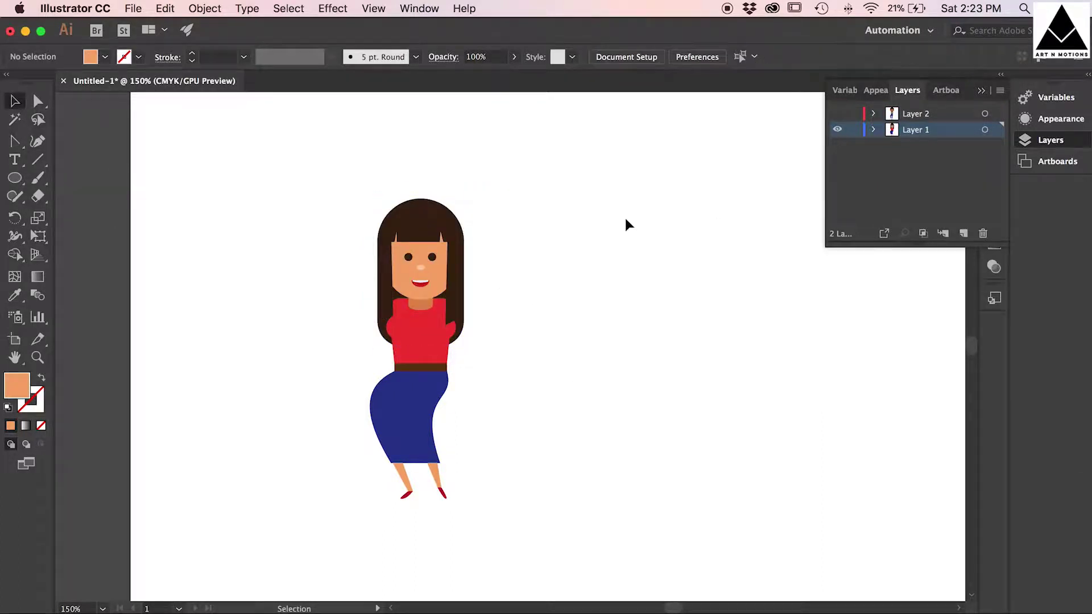
Step: Narrow the woman's waist by moving the side anchor points of her shirt, belt and skirt inward
{"action": "left_click", "coordinate": [40, 359]}
{"action": "left_click_drag", "start_coordinate": [320, 181], "coordinate": [617, 95]}
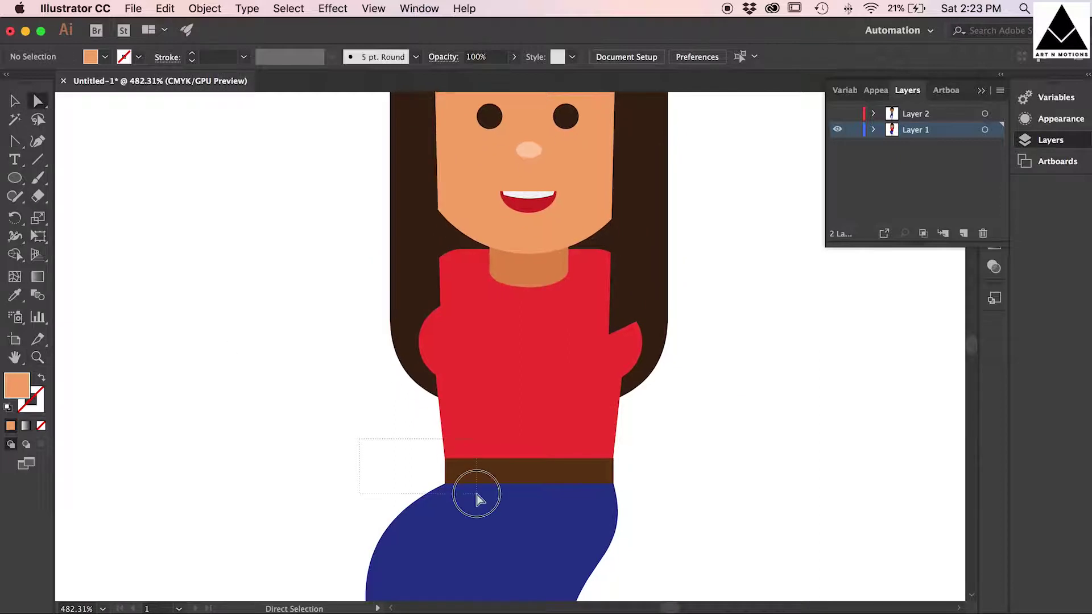
{"action": "left_click_drag", "start_coordinate": [476, 493], "coordinate": [479, 504]}
{"action": "key", "text": "Right"}
{"action": "key", "text": "Right"}
{"action": "key", "text": "Right"}
{"action": "key", "text": "Right"}
{"action": "left_click_drag", "start_coordinate": [653, 422], "coordinate": [579, 505]}
{"action": "key", "text": "Left"}
{"action": "key", "text": "Left"}
{"action": "key", "text": "Left"}
{"action": "key", "text": "Left"}
{"action": "left_click", "coordinate": [726, 482]}
{"action": "key", "text": "super+minus"}
{"action": "key", "text": "super+minus"}
{"action": "key", "text": "super+minus"}
{"action": "key", "text": "super+minus"}
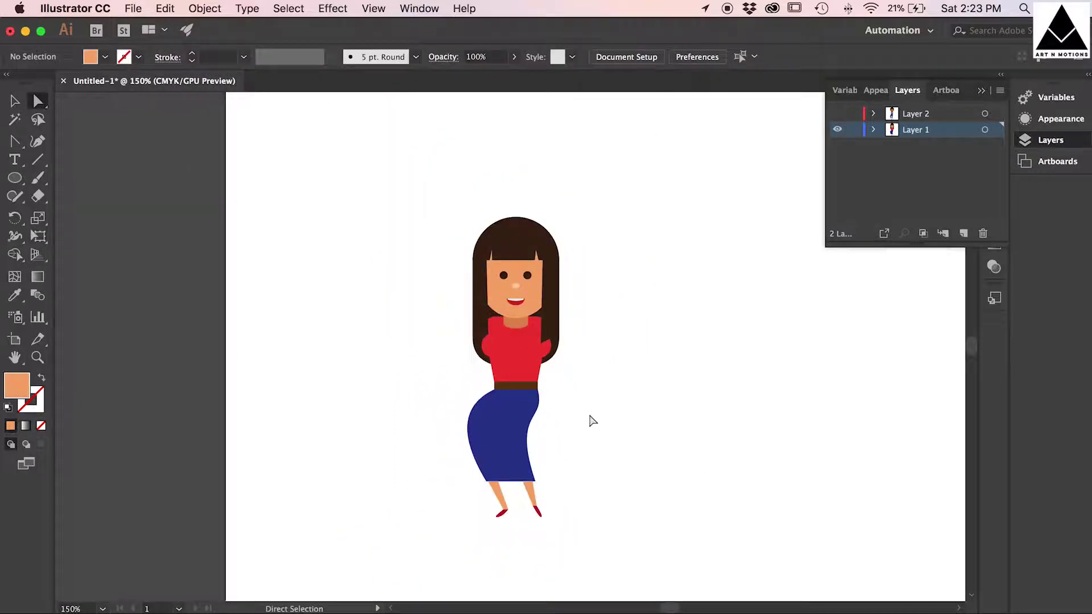
Step: Show and lock Layer 2, and nudge the woman's head up slightly above her shirt
{"action": "left_click", "coordinate": [837, 114]}
{"action": "left_click", "coordinate": [854, 114]}
{"action": "left_click_drag", "start_coordinate": [246, 176], "coordinate": [679, 319]}
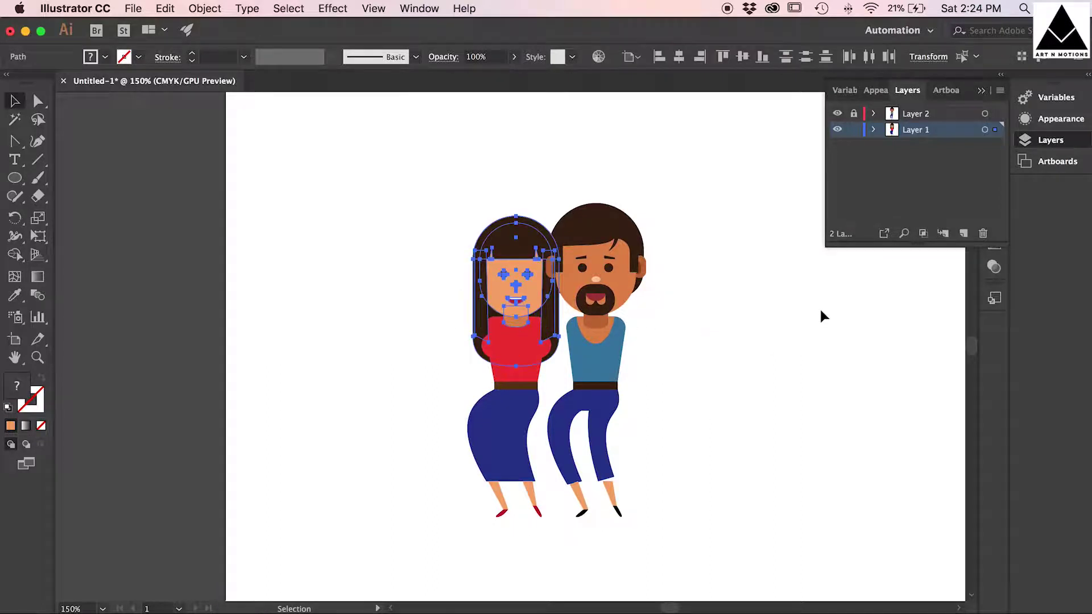
{"action": "left_click", "coordinate": [679, 334]}
Step: Copy the man's neckline shape to Layer 1 and move it left onto the woman's red shirt
{"action": "key", "text": "z"}
{"action": "left_click_drag", "start_coordinate": [590, 334], "coordinate": [720, 383]}
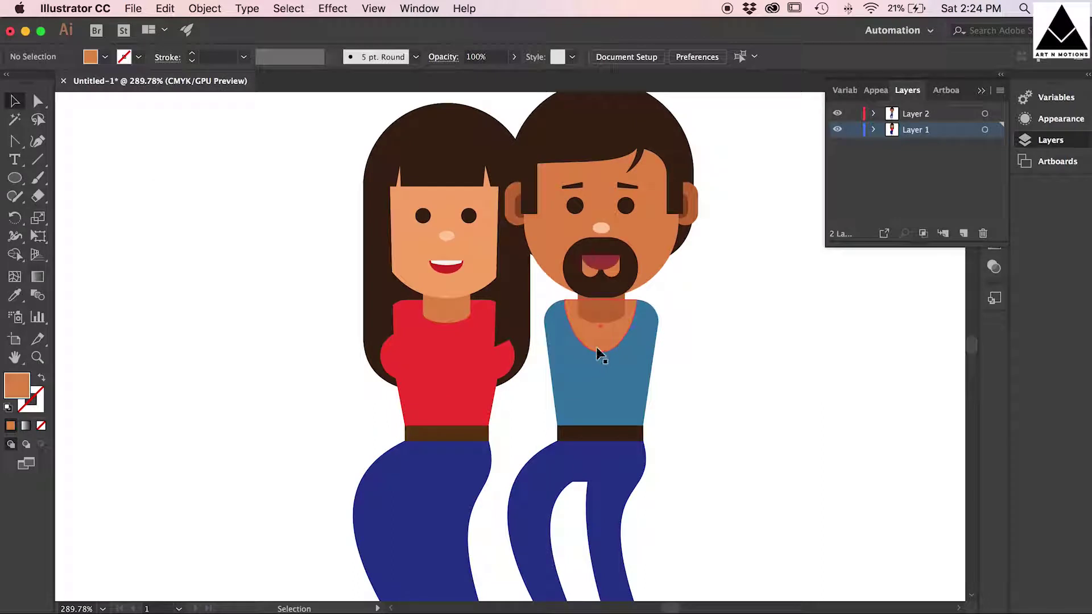
{"action": "left_click", "coordinate": [447, 348]}
{"action": "key", "text": "shift+Left"}
{"action": "key", "text": "shift+Left"}
{"action": "key", "text": "shift+Left"}
{"action": "key", "text": "shift+Left"}
{"action": "key", "text": "shift+Left"}
{"action": "key", "text": "shift+Left"}
{"action": "key", "text": "shift+Left"}
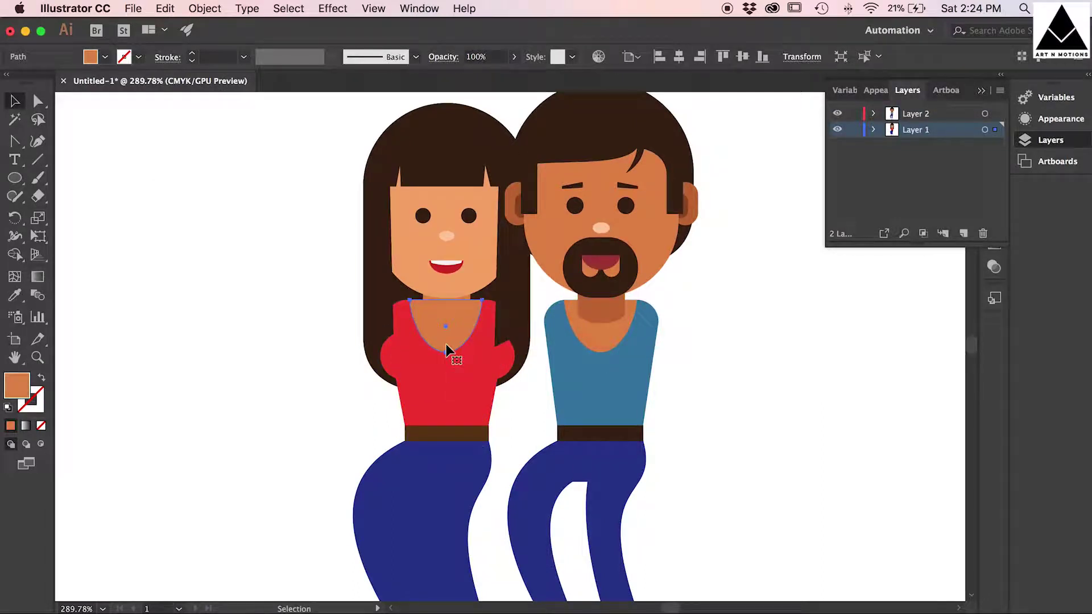
Step: Match the woman's neckline to her face colour behind the neck and turn its rounded bottom into a V
{"action": "key", "text": "i"}
{"action": "left_click", "coordinate": [483, 262]}
{"action": "key", "text": "super+shift+a"}
{"action": "key", "text": "shift+c"}
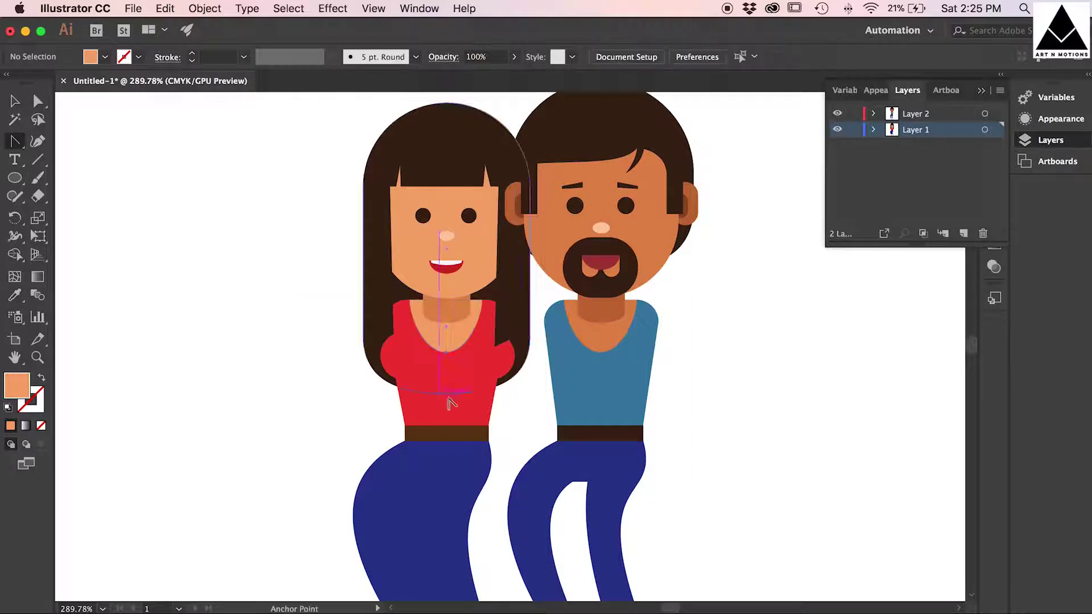
{"action": "left_click", "coordinate": [447, 353]}
{"action": "left_click", "coordinate": [15, 102]}
{"action": "left_click", "coordinate": [812, 384]}
Step: Raise the right corner of the woman's skirt hem slightly so that the hem slants
{"action": "key", "text": "super+minus"}
{"action": "key", "text": "z"}
{"action": "left_click_drag", "start_coordinate": [377, 424], "coordinate": [568, 483]}
{"action": "key", "text": "space"}
{"action": "left_click_drag", "start_coordinate": [569, 483], "coordinate": [456, 365]}
{"action": "left_click", "coordinate": [37, 101]}
{"action": "left_click_drag", "start_coordinate": [539, 446], "coordinate": [665, 496]}
{"action": "key", "text": "Up"}
{"action": "key", "text": "Up"}
{"action": "key", "text": "super+shift+a"}
Step: Adjust the top anchor points of both characters' legs to meet the slanted skirt and trouser hems
{"action": "key", "text": "a"}
{"action": "left_click_drag", "start_coordinate": [348, 408], "coordinate": [346, 402]}
{"action": "left_click_drag", "start_coordinate": [269, 408], "coordinate": [269, 407]}
{"action": "left_click_drag", "start_coordinate": [549, 381], "coordinate": [550, 388]}
{"action": "mouse_move", "coordinate": [630, 386]}
{"action": "left_mouse_down"}
{"action": "mouse_move", "coordinate": [639, 385]}
{"action": "mouse_move", "coordinate": [629, 383]}
{"action": "left_mouse_up"}
{"action": "left_click", "coordinate": [683, 383]}
{"action": "scroll", "coordinate": [683, 383], "scroll_direction": "right", "scroll_amount": 5}
{"action": "scroll", "coordinate": [681, 380], "scroll_direction": "right", "scroll_amount": 1}
{"action": "left_click_drag", "start_coordinate": [670, 419], "coordinate": [675, 414]}
{"action": "left_click_drag", "start_coordinate": [734, 394], "coordinate": [768, 383]}
{"action": "scroll", "coordinate": [751, 399], "scroll_direction": "right", "scroll_amount": 4}
{"action": "left_click_drag", "start_coordinate": [847, 394], "coordinate": [836, 364]}
Step: Fill the man's trousers with the dark greyish-brown swatch
{"action": "key", "text": "super+minus"}
{"action": "key", "text": "super+minus"}
{"action": "key", "text": "super+minus"}
{"action": "key", "text": "super+minus"}
{"action": "key", "text": "super+minus"}
{"action": "key", "text": "super+minus"}
{"action": "left_click", "coordinate": [438, 256]}
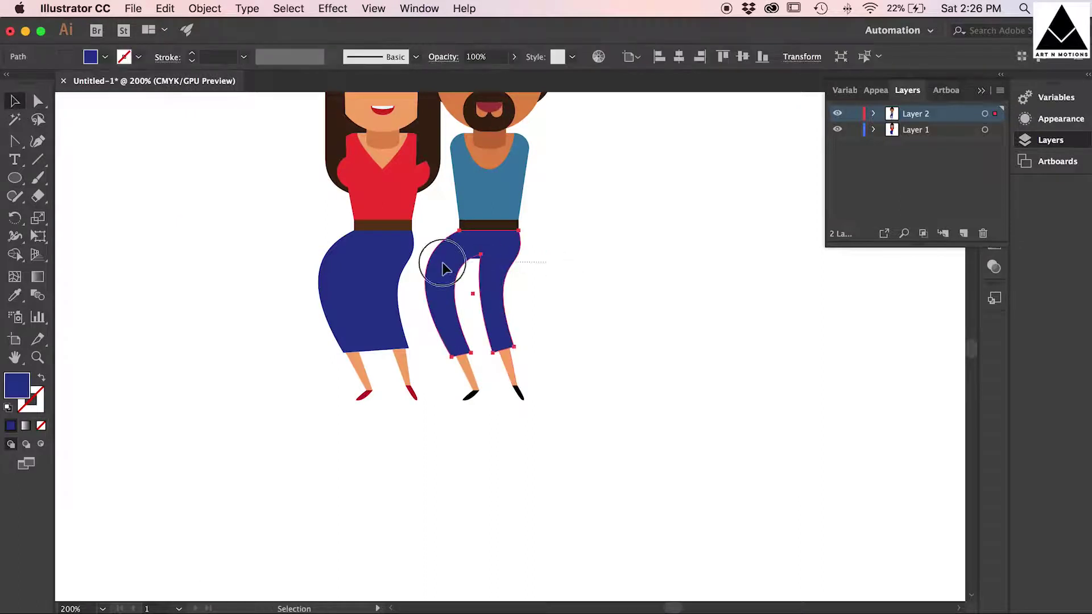
{"action": "left_click", "coordinate": [105, 56]}
{"action": "left_click", "coordinate": [84, 105]}
{"action": "left_click", "coordinate": [536, 282]}
{"action": "left_click", "coordinate": [665, 255]}
Step: Select both characters and move them together toward the centre of the artboard
{"action": "key", "text": "super+minus"}
{"action": "key", "text": "super+minus"}
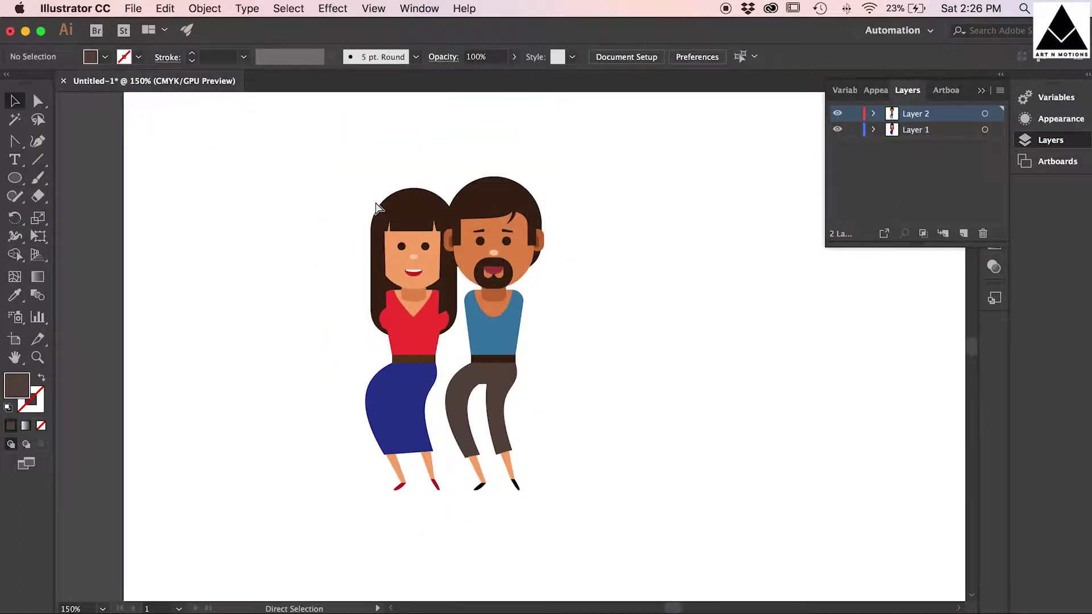
{"action": "left_click_drag", "start_coordinate": [314, 193], "coordinate": [560, 481]}
{"action": "left_click_drag", "start_coordinate": [497, 328], "coordinate": [601, 378]}
{"action": "left_click", "coordinate": [716, 415]}
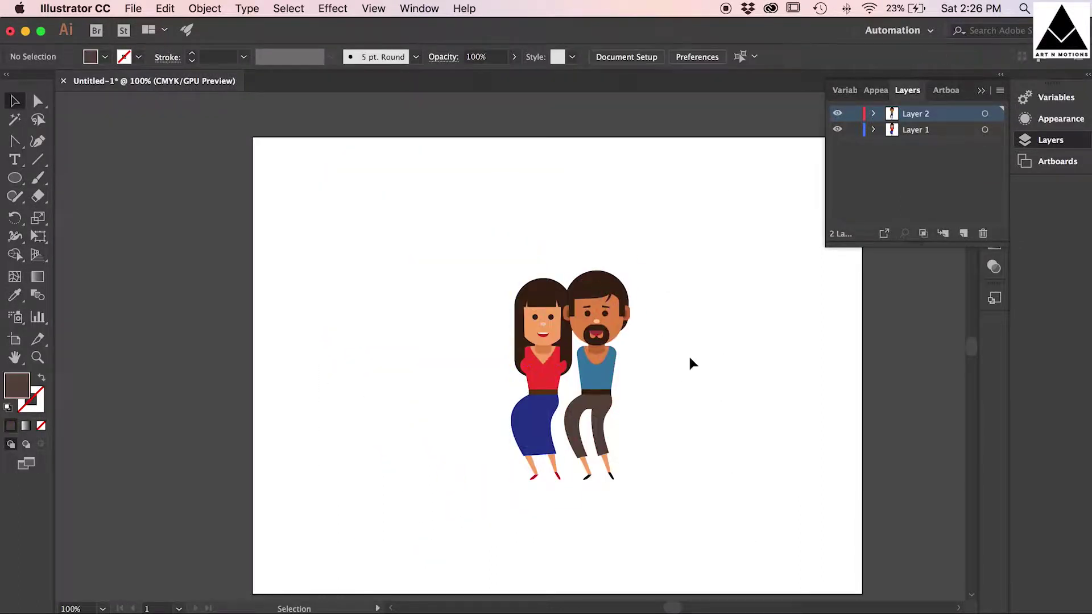
Step: Draw a long vertical line on the artboard left of the couple and give it the darkest brown stroke
{"action": "left_click", "coordinate": [36, 163]}
{"action": "left_click_drag", "start_coordinate": [482, 158], "coordinate": [481, 421]}
{"action": "left_click", "coordinate": [138, 57]}
{"action": "left_click", "coordinate": [147, 105]}
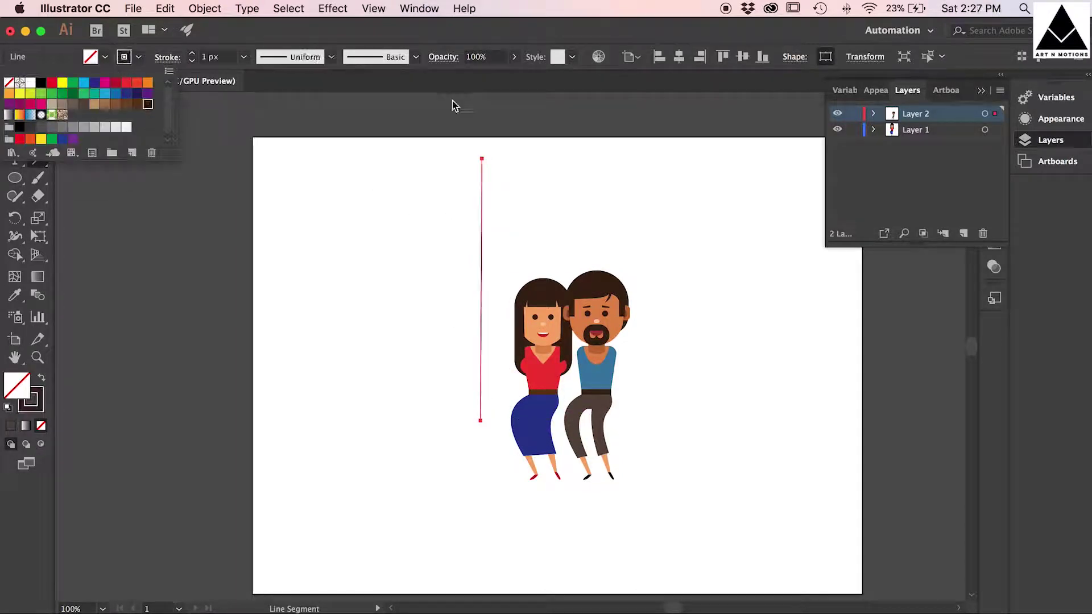
Step: Set the vertical line's stroke weight to 3 px
{"action": "left_click", "coordinate": [407, 173]}
{"action": "left_click", "coordinate": [192, 52]}
{"action": "left_click", "coordinate": [191, 53]}
{"action": "left_click", "coordinate": [192, 52]}
{"action": "left_click", "coordinate": [192, 61]}
Step: Place the line just beside the woman and duplicate it beside the man to form the swing's two ropes
{"action": "left_click", "coordinate": [15, 101]}
{"action": "left_click", "coordinate": [472, 205]}
{"action": "mouse_move", "coordinate": [482, 202]}
{"action": "left_mouse_down"}
{"action": "mouse_move", "coordinate": [507, 184]}
{"action": "mouse_move", "coordinate": [639, 192]}
{"action": "left_mouse_up"}
{"action": "left_click", "coordinate": [652, 208]}
Step: Draw a thin rectangle between the lower rope ends as the swing seat, filled with the darkest brown swatch and no stroke
{"action": "left_click", "coordinate": [15, 178]}
{"action": "left_click", "coordinate": [63, 176]}
{"action": "left_click_drag", "start_coordinate": [505, 397], "coordinate": [636, 408]}
{"action": "left_click", "coordinate": [135, 57]}
{"action": "left_click", "coordinate": [11, 83]}
{"action": "left_click", "coordinate": [104, 57]}
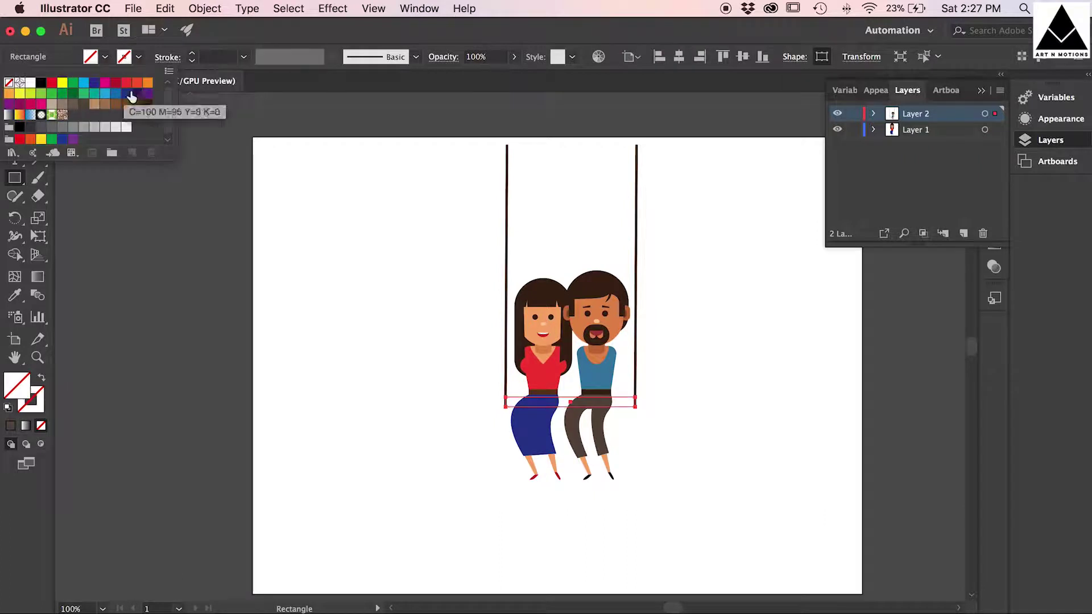
{"action": "left_click", "coordinate": [147, 103]}
{"action": "left_click", "coordinate": [210, 137]}
{"action": "left_click", "coordinate": [15, 102]}
Step: Move the seat and both ropes onto a new layer placed beneath the two character layers
{"action": "right_click", "coordinate": [620, 401]}
{"action": "mouse_move", "coordinate": [687, 612]}
{"action": "left_click", "coordinate": [798, 613]}
{"action": "left_click", "coordinate": [732, 352]}
{"action": "left_click", "coordinate": [630, 401]}
{"action": "left_click", "coordinate": [635, 406]}
{"action": "left_click", "coordinate": [661, 387]}
{"action": "left_click_drag", "start_coordinate": [660, 388], "coordinate": [628, 404]}
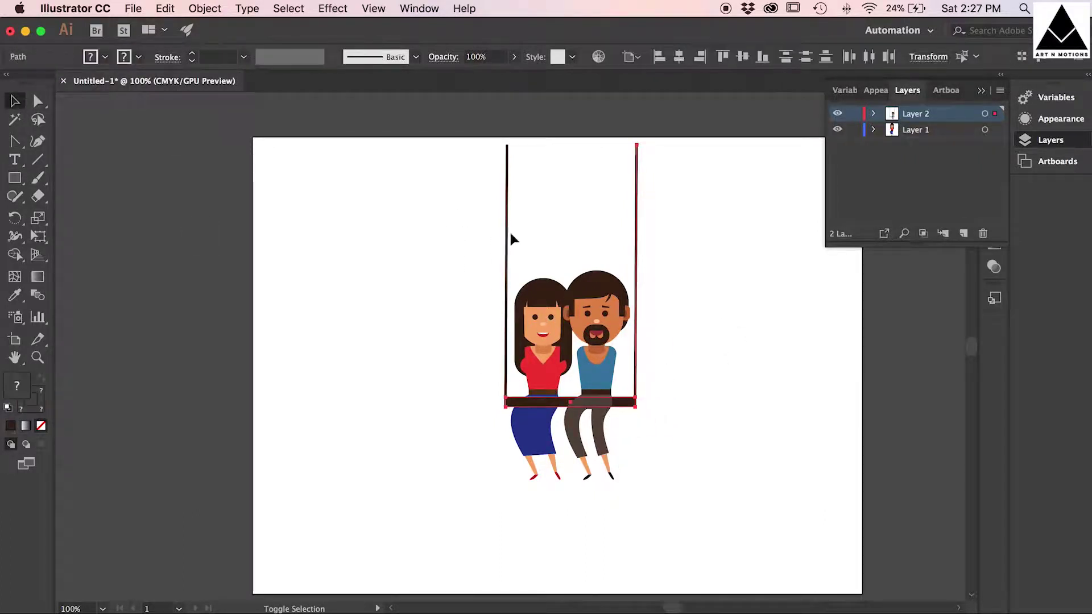
{"action": "left_click", "coordinate": [507, 232], "text": "shift"}
{"action": "key", "text": "super+x"}
{"action": "left_click_drag", "start_coordinate": [927, 116], "coordinate": [916, 151]}
{"action": "key", "text": "super+f"}
Step: Nudge the swing seat and rope ends down slightly below the couple's waists
{"action": "left_click", "coordinate": [682, 274]}
{"action": "key", "text": "super+equal"}
{"action": "key", "text": "super+equal"}
{"action": "left_click_drag", "start_coordinate": [470, 419], "coordinate": [504, 455]}
{"action": "left_click_drag", "start_coordinate": [802, 426], "coordinate": [758, 475]}
{"action": "key", "text": "shift+Down"}
{"action": "key", "text": "shift+Up"}
{"action": "key", "text": "Down"}
{"action": "key", "text": "Down"}
{"action": "key", "text": "Down"}
{"action": "key", "text": "Down"}
{"action": "key", "text": "Up"}
{"action": "key", "text": "super+shift+a"}
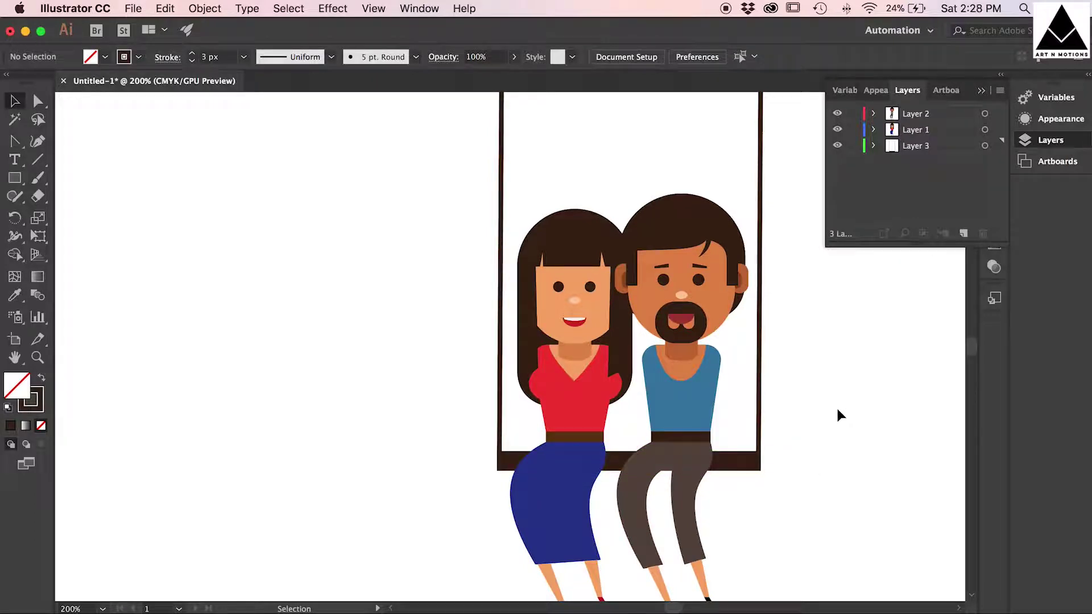
Step: Lock Layer 2 and Layer 1 and nudge the whole swing further down behind the couple's hips
{"action": "left_click_drag", "start_coordinate": [854, 113], "coordinate": [854, 130]}
{"action": "key", "text": "super+a"}
{"action": "key", "text": "shift+Down"}
{"action": "key", "text": "shift+Up"}
{"action": "key", "text": "Down"}
{"action": "key", "text": "Down"}
{"action": "key", "text": "Down"}
{"action": "key", "text": "Down"}
{"action": "key", "text": "Down"}
{"action": "key", "text": "Down"}
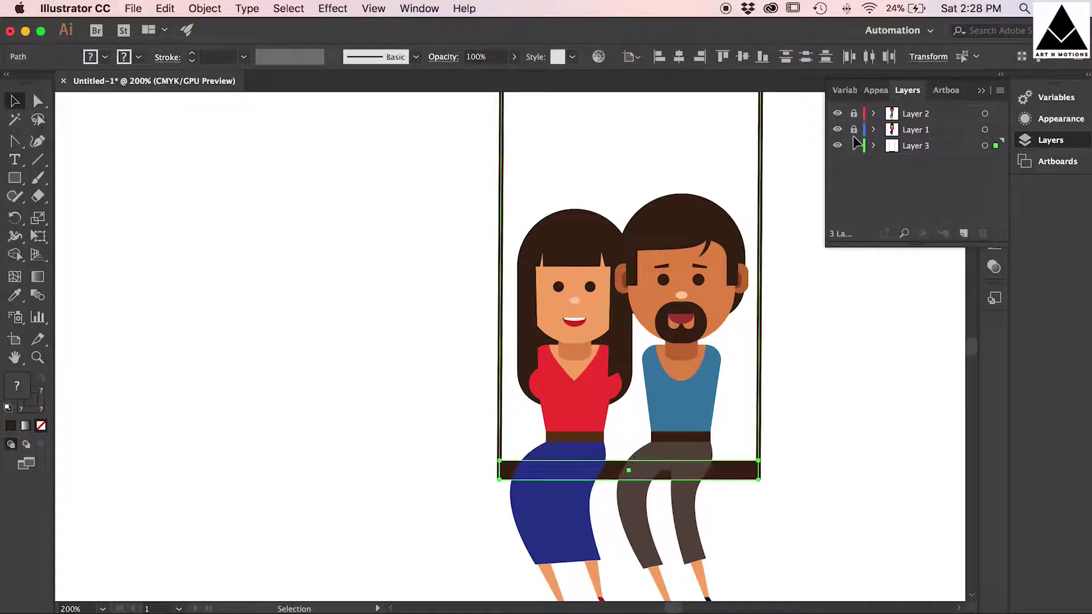
{"action": "key", "text": "super+shift+a"}
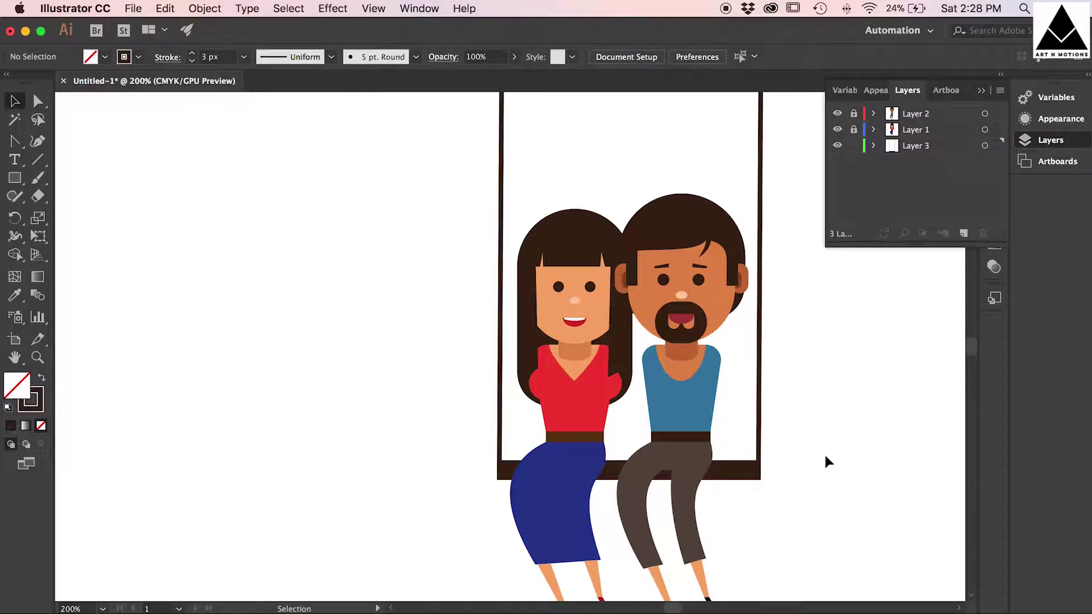
Step: Slant both ropes by moving their top ends inward and their bottom ends outward together with the seat corners
{"action": "key", "text": "super+0"}
{"action": "left_click", "coordinate": [593, 218]}
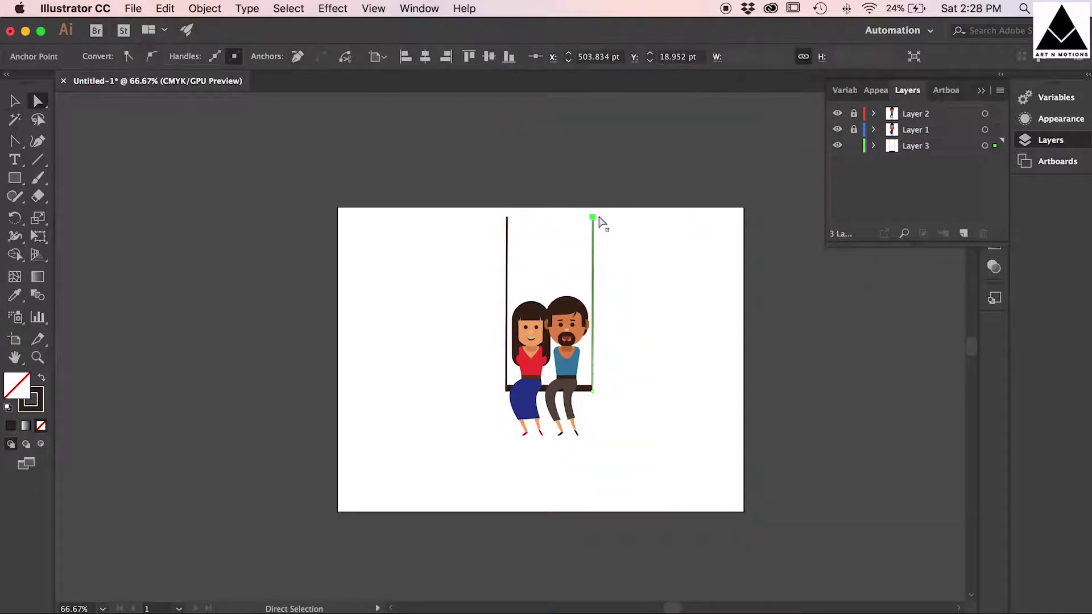
{"action": "key", "text": "Right"}
{"action": "key", "text": "Right"}
{"action": "left_click", "coordinate": [717, 254]}
{"action": "left_click_drag", "start_coordinate": [602, 380], "coordinate": [584, 404]}
{"action": "key", "text": "Right"}
{"action": "key", "text": "Right"}
{"action": "key", "text": "Right"}
{"action": "key", "text": "Right"}
{"action": "left_click_drag", "start_coordinate": [497, 374], "coordinate": [508, 402]}
{"action": "left_click", "coordinate": [700, 373]}
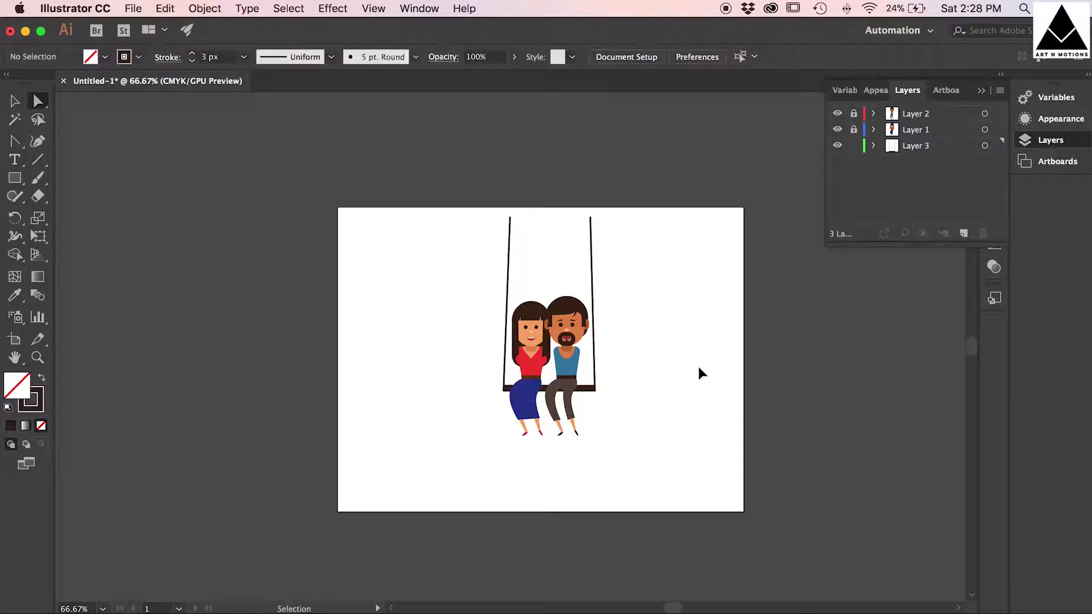
Step: Widen the seat and lower rope ends on both sides and raise the tops of the ropes
{"action": "key", "text": "super+equal"}
{"action": "key", "text": "super+equal"}
{"action": "left_click_drag", "start_coordinate": [692, 484], "coordinate": [693, 485]}
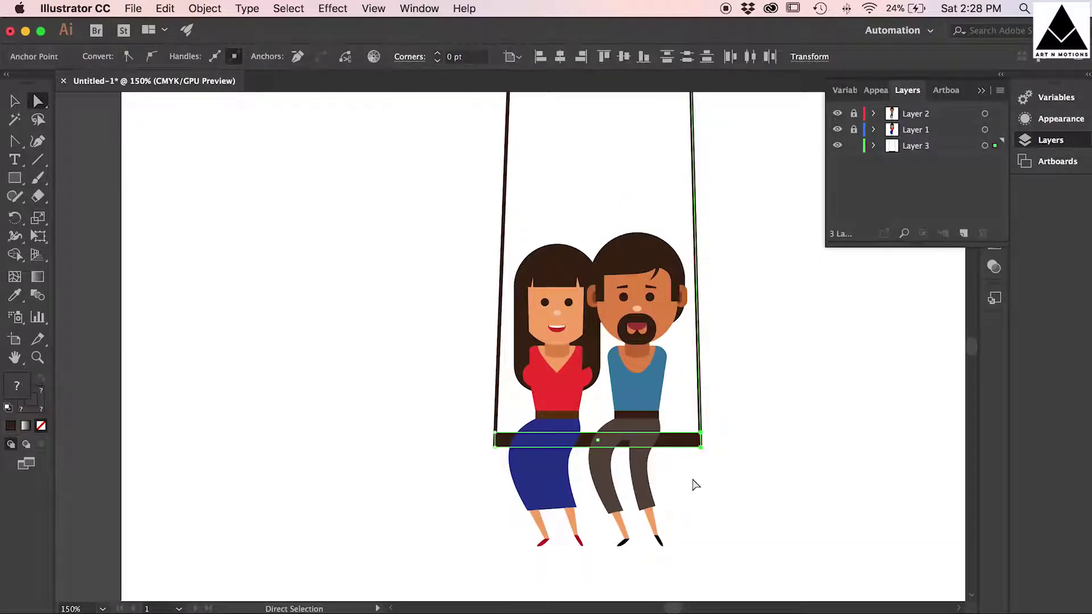
{"action": "key", "text": "super+minus"}
{"action": "key", "text": "super+minus"}
{"action": "key", "text": "shift+Right"}
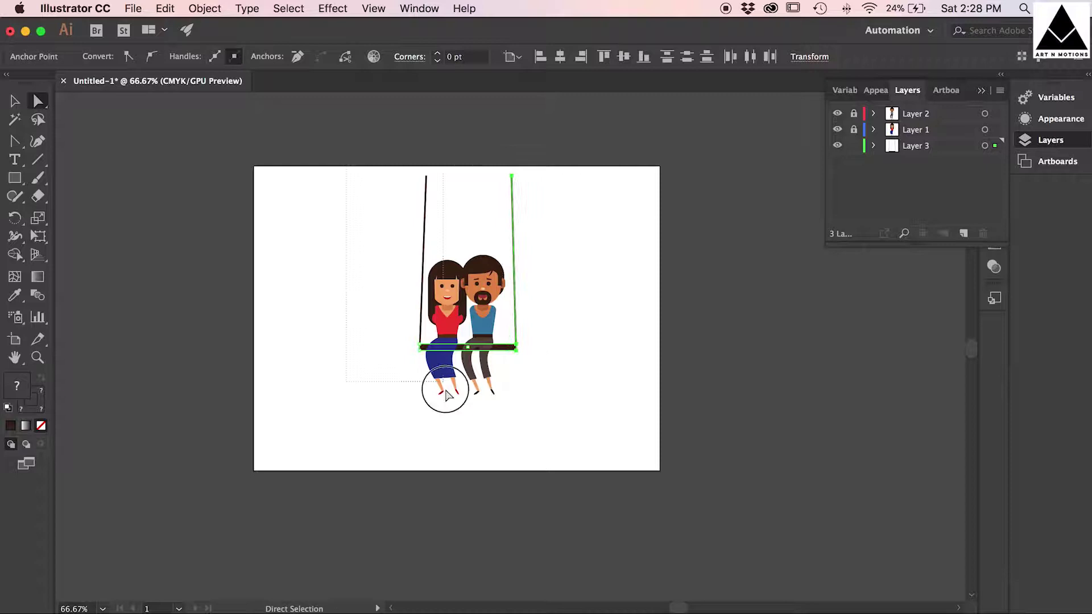
{"action": "left_click", "coordinate": [462, 413]}
{"action": "left_click_drag", "start_coordinate": [642, 504], "coordinate": [493, 232]}
{"action": "left_click_drag", "start_coordinate": [384, 150], "coordinate": [558, 198]}
{"action": "key", "text": "shift+Up"}
{"action": "left_click", "coordinate": [558, 197]}
Step: Draw a four-sided arm from the man's shoulder to the nearby rope and fill it with his shirt's blue
{"action": "key", "text": "super+plus"}
{"action": "key", "text": "super+plus"}
{"action": "key", "text": "super+plus"}
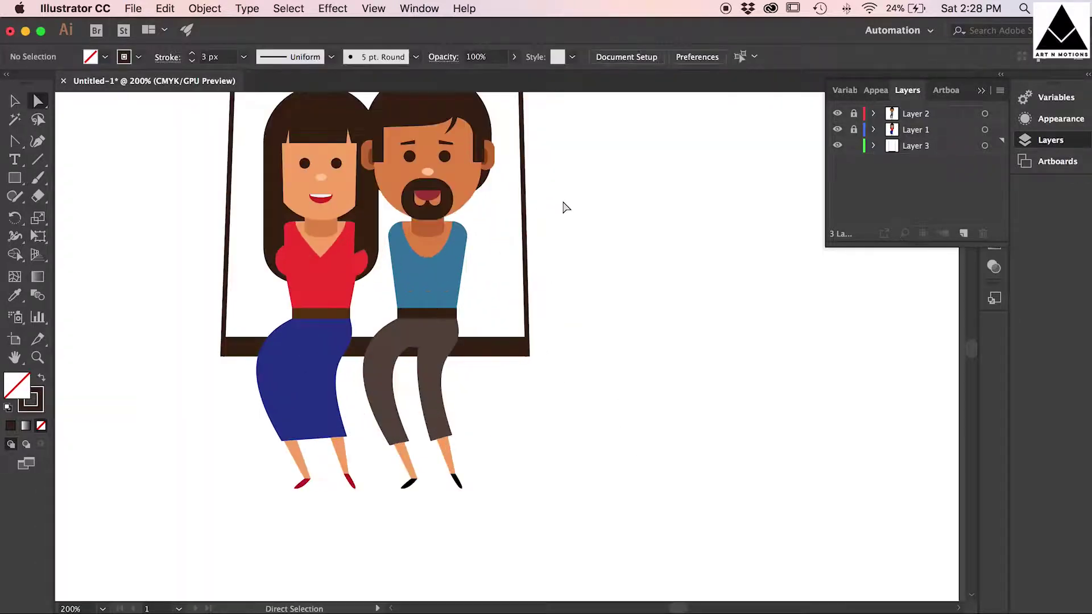
{"action": "scroll", "coordinate": [784, 212], "scroll_direction": "left", "scroll_amount": 2}
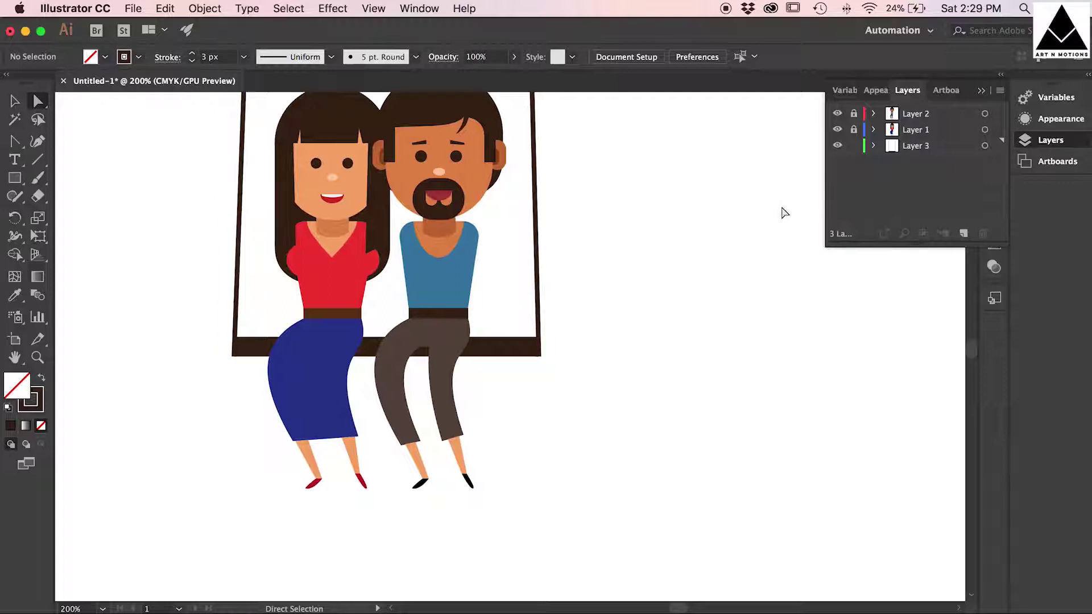
{"action": "scroll", "coordinate": [375, 306], "scroll_direction": "left", "scroll_amount": 5}
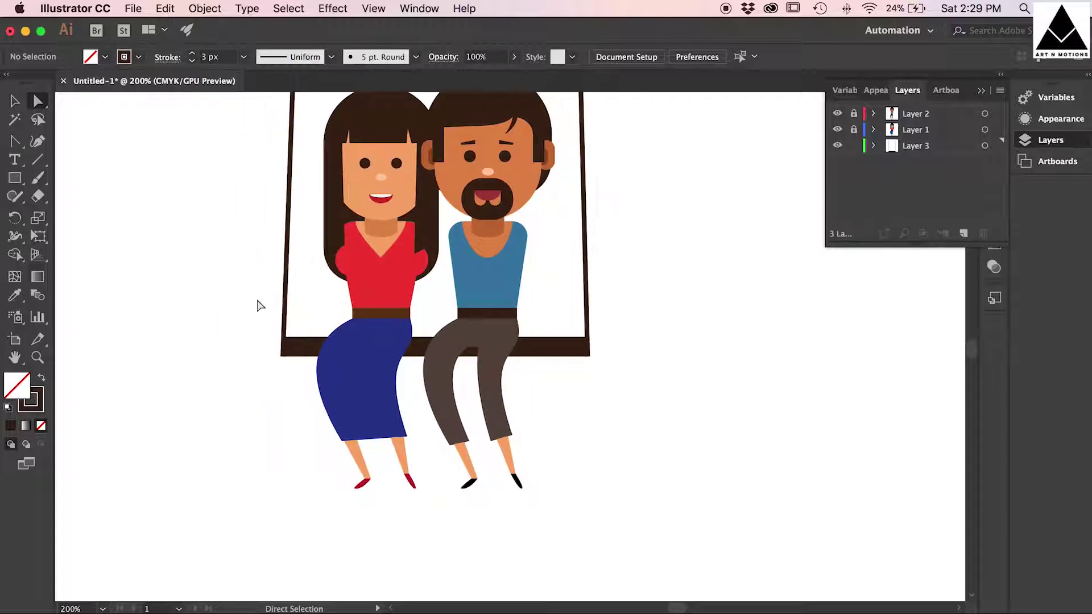
{"action": "scroll", "coordinate": [716, 179], "scroll_direction": "up", "scroll_amount": 5}
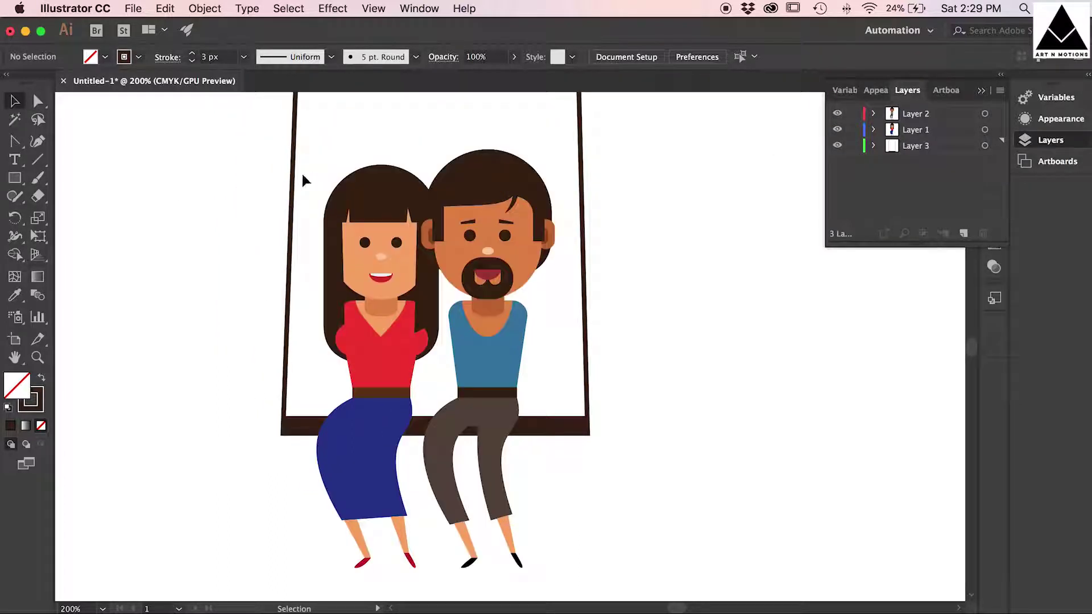
{"action": "mouse_move", "coordinate": [517, 302]}
{"action": "left_mouse_down"}
{"action": "mouse_move", "coordinate": [575, 319]}
{"action": "mouse_move", "coordinate": [583, 266]}
{"action": "left_mouse_up"}
{"action": "key", "text": "a"}
{"action": "key", "text": "i"}
{"action": "left_click", "coordinate": [504, 340]}
{"action": "key", "text": "a"}
{"action": "left_click", "coordinate": [553, 344]}
{"action": "left_click_drag", "start_coordinate": [575, 318], "coordinate": [585, 283]}
{"action": "left_click_drag", "start_coordinate": [517, 319], "coordinate": [519, 329]}
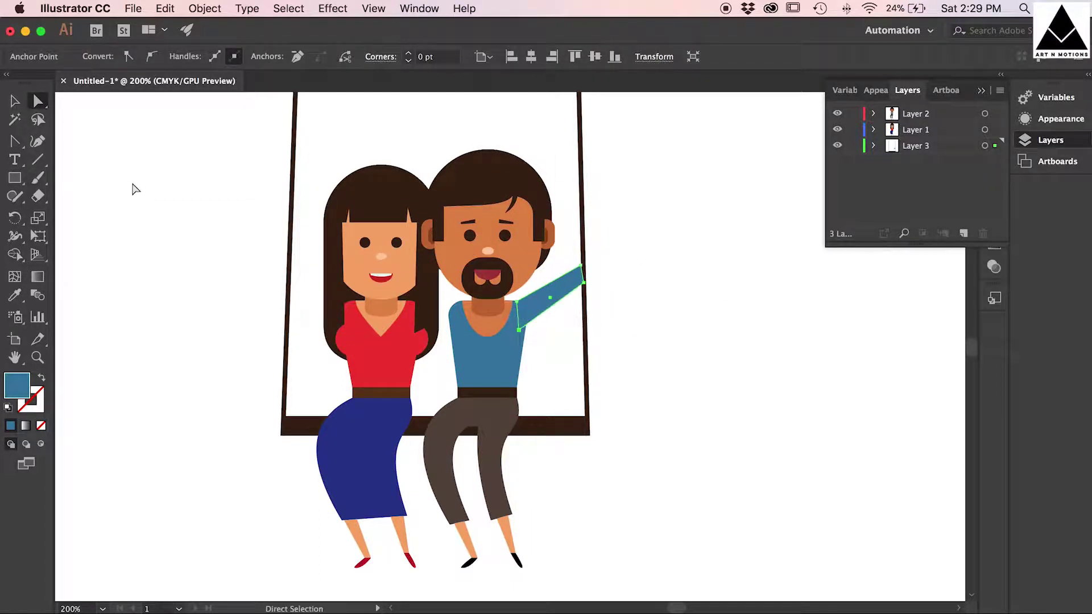
Step: Curve the upper and lower edges of the man's raised arm
{"action": "left_click", "coordinate": [16, 145]}
{"action": "left_click_drag", "start_coordinate": [551, 306], "coordinate": [564, 320]}
{"action": "left_click_drag", "start_coordinate": [548, 283], "coordinate": [552, 300]}
{"action": "left_click", "coordinate": [39, 101]}
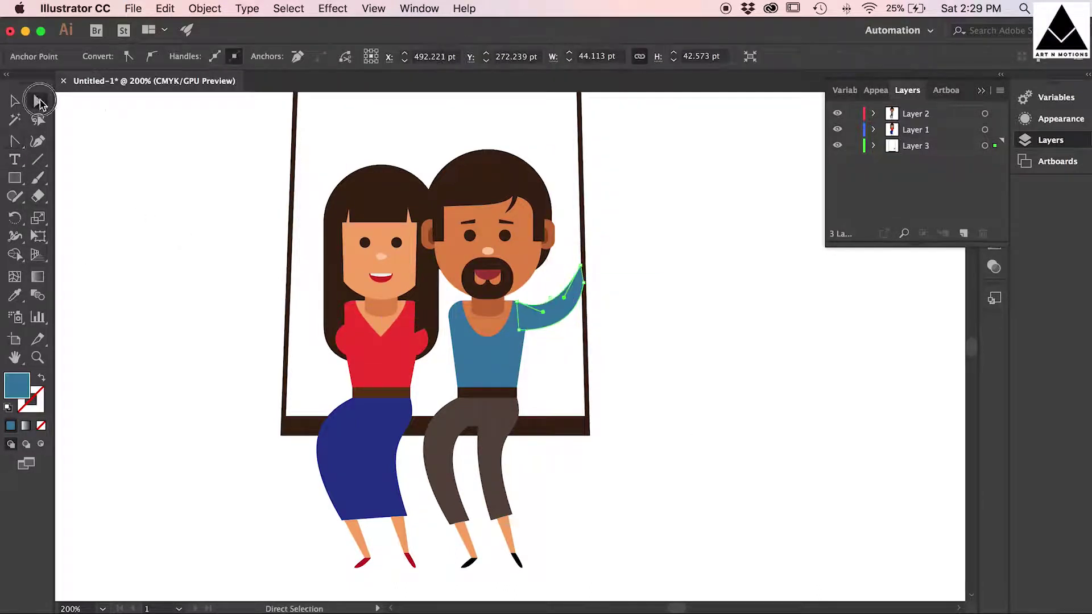
Step: Raise and widen the sleeve end at the rope and smooth the arm's outer curve
{"action": "left_click", "coordinate": [585, 284]}
{"action": "left_click_drag", "start_coordinate": [581, 266], "coordinate": [581, 243]}
{"action": "left_click_drag", "start_coordinate": [585, 283], "coordinate": [585, 260]}
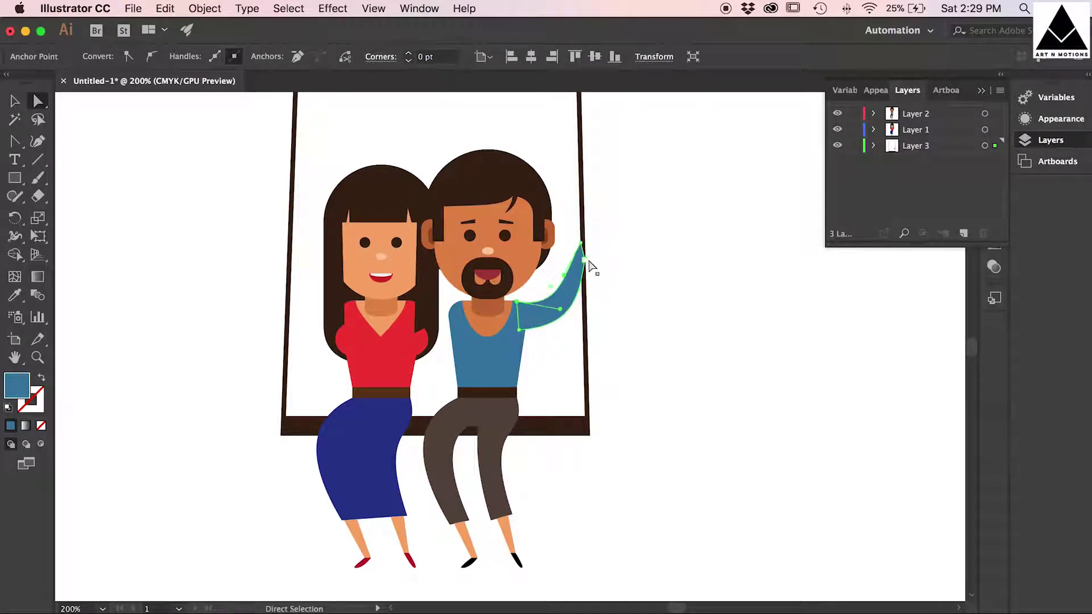
{"action": "left_click_drag", "start_coordinate": [586, 257], "coordinate": [589, 312]}
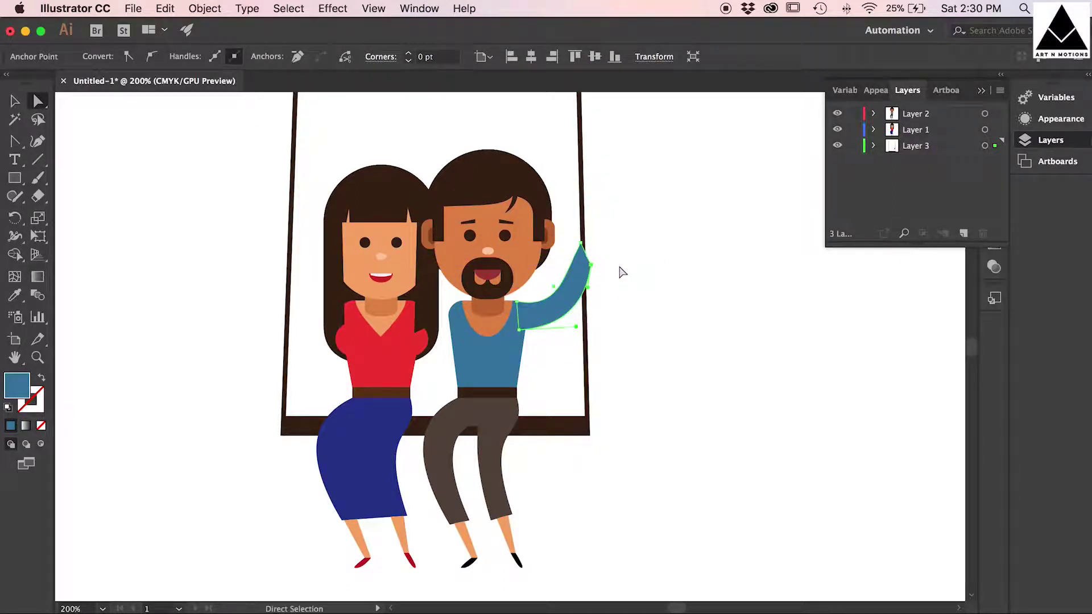
{"action": "left_click", "coordinate": [658, 296]}
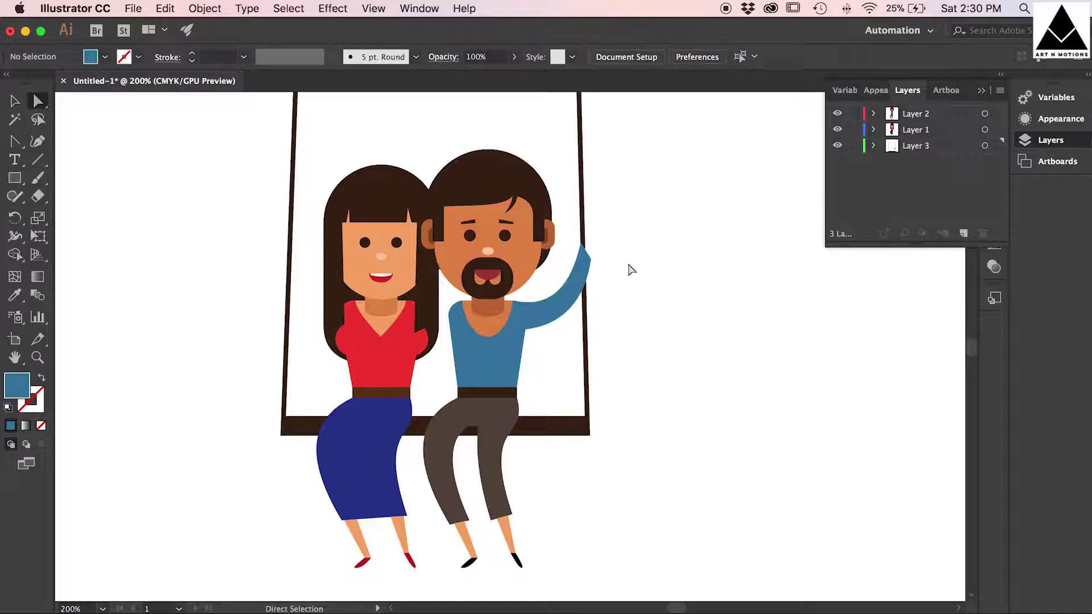
{"action": "left_click", "coordinate": [591, 260]}
{"action": "left_click_drag", "start_coordinate": [590, 311], "coordinate": [588, 297]}
{"action": "left_click", "coordinate": [647, 257]}
Step: Draw a small rounded rectangle over the rope above the sleeve and fill it with the man's face colour
{"action": "left_click_drag", "start_coordinate": [16, 181], "coordinate": [103, 196]}
{"action": "left_click_drag", "start_coordinate": [579, 247], "coordinate": [600, 258]}
{"action": "left_click", "coordinate": [15, 296]}
{"action": "left_click", "coordinate": [525, 257]}
{"action": "left_click", "coordinate": [15, 101]}
Step: Build three stacked skin-coloured rounded rectangles as the man's fingers gripping the rope
{"action": "left_click", "coordinate": [637, 257]}
{"action": "key", "text": "super+plus"}
{"action": "key", "text": "super+plus"}
{"action": "key", "text": "super+plus"}
{"action": "left_click_drag", "start_coordinate": [660, 210], "coordinate": [650, 201]}
{"action": "left_click", "coordinate": [14, 178]}
{"action": "key", "text": "Delete"}
{"action": "mouse_move", "coordinate": [611, 171]}
{"action": "left_mouse_down"}
{"action": "mouse_move", "coordinate": [668, 203]}
{"action": "mouse_move", "coordinate": [672, 224]}
{"action": "left_mouse_up"}
{"action": "left_click_drag", "start_coordinate": [614, 218], "coordinate": [669, 240]}
{"action": "left_click", "coordinate": [15, 101]}
Step: Add a tall rounded palm in a darker skin tone behind the fingers and move the hand down to the sleeve
{"action": "left_click", "coordinate": [15, 178]}
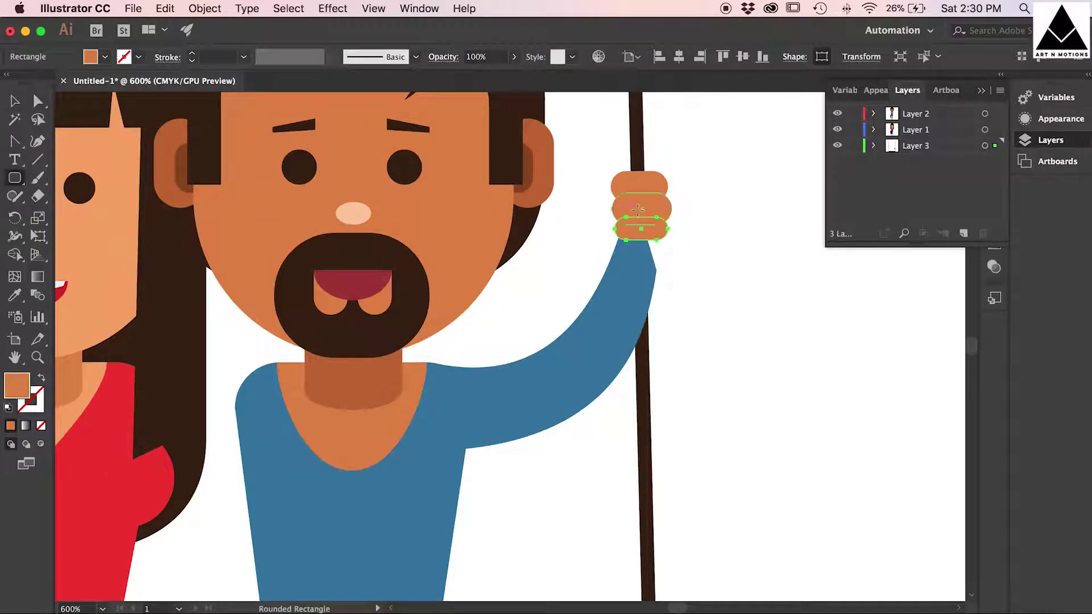
{"action": "left_click_drag", "start_coordinate": [633, 185], "coordinate": [669, 256]}
{"action": "left_click", "coordinate": [15, 101]}
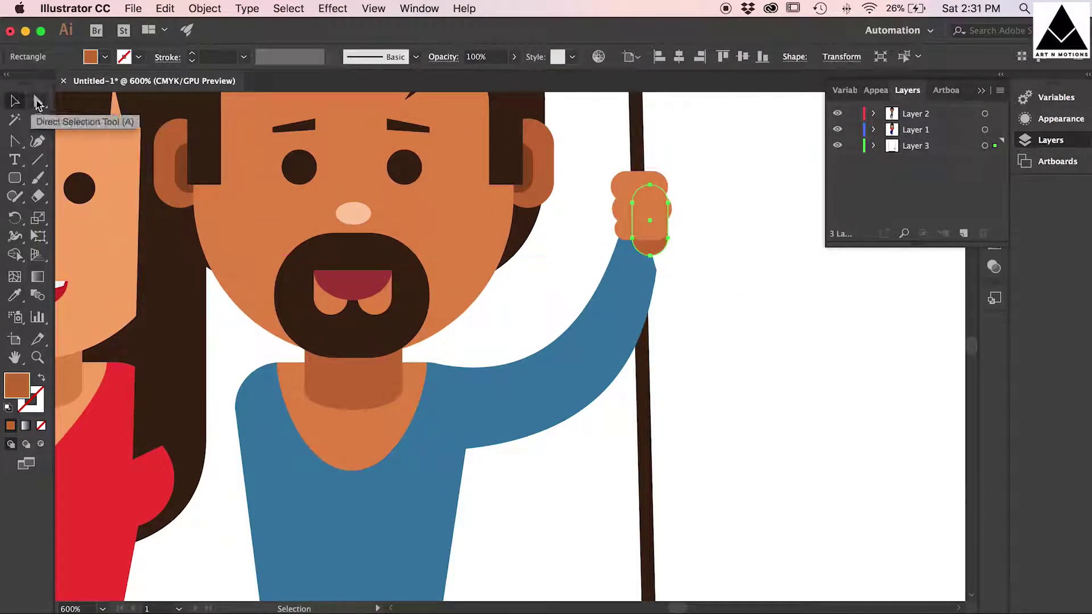
{"action": "left_click", "coordinate": [742, 235]}
{"action": "left_click_drag", "start_coordinate": [714, 265], "coordinate": [654, 192]}
{"action": "left_click_drag", "start_coordinate": [660, 240], "coordinate": [665, 266]}
{"action": "left_click", "coordinate": [675, 263]}
Step: Reshape the sleeve's wrist end to meet the hand and slim the arm by raising its lower shoulder anchor
{"action": "key", "text": "a"}
{"action": "left_click", "coordinate": [633, 192]}
{"action": "left_click_drag", "start_coordinate": [633, 191], "coordinate": [654, 282]}
{"action": "left_click_drag", "start_coordinate": [620, 241], "coordinate": [614, 262]}
{"action": "left_click", "coordinate": [642, 337]}
{"action": "left_click_drag", "start_coordinate": [639, 372], "coordinate": [644, 374]}
{"action": "left_click", "coordinate": [447, 451]}
{"action": "key", "text": "Up"}
{"action": "key", "text": "Up"}
{"action": "left_click", "coordinate": [693, 412]}
Step: Try out a darker skin-tone rectangle behind the man's fingers and delete it
{"action": "key", "text": "m"}
{"action": "mouse_move", "coordinate": [618, 220]}
{"action": "left_mouse_down"}
{"action": "mouse_move", "coordinate": [654, 291]}
{"action": "mouse_move", "coordinate": [672, 261]}
{"action": "left_mouse_up"}
{"action": "key", "text": "i"}
{"action": "left_click", "coordinate": [667, 275]}
{"action": "left_click", "coordinate": [15, 102]}
{"action": "key", "text": "super+bracketleft"}
{"action": "left_click", "coordinate": [759, 304]}
{"action": "left_click", "coordinate": [679, 265]}
{"action": "left_click", "coordinate": [670, 258]}
{"action": "left_click", "coordinate": [679, 250]}
{"action": "left_click", "coordinate": [672, 248]}
{"action": "key", "text": "Delete"}
Step: Rotate the darker palm shape by about 5° to line up with the wrist
{"action": "left_click", "coordinate": [652, 274]}
{"action": "left_click", "coordinate": [667, 215]}
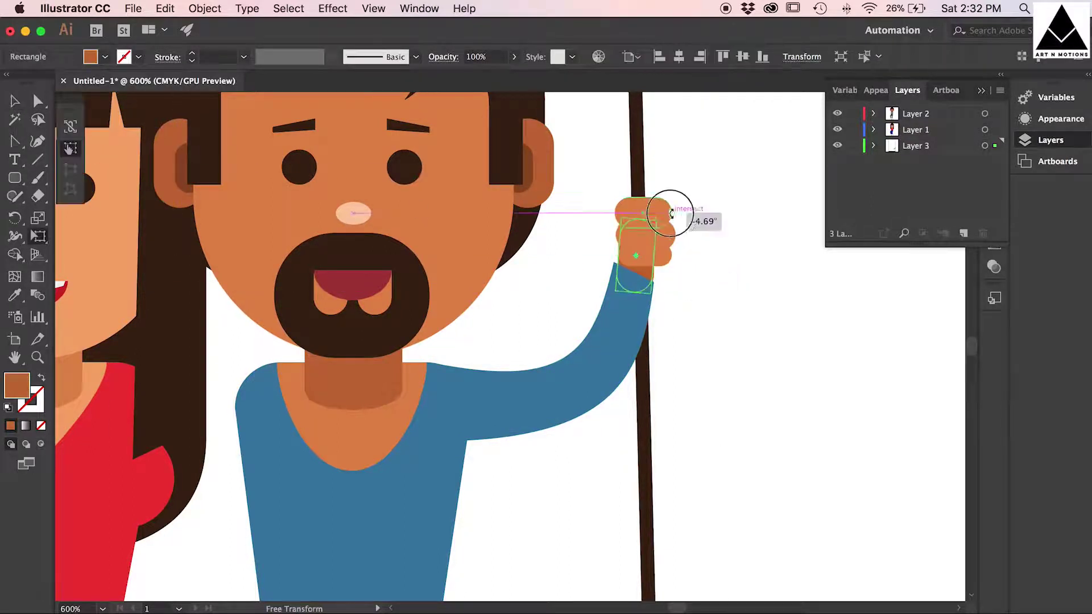
{"action": "left_click", "coordinate": [718, 268]}
{"action": "left_click", "coordinate": [661, 257]}
{"action": "left_click", "coordinate": [664, 235], "text": "shift"}
{"action": "left_click", "coordinate": [663, 213], "text": "shift"}
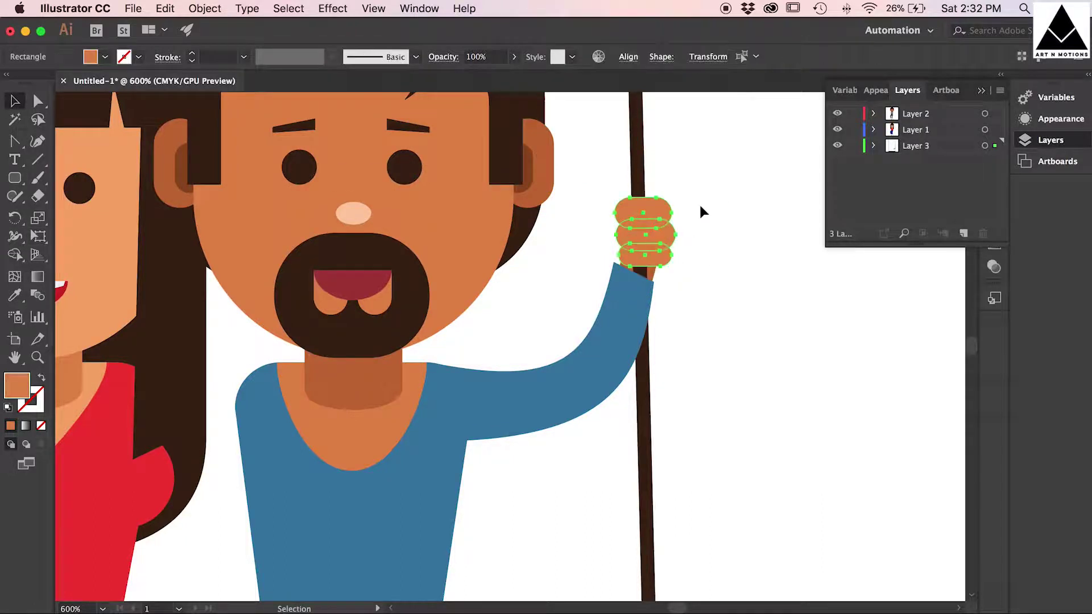
{"action": "key", "text": "Left"}
{"action": "key", "text": "Right"}
{"action": "key", "text": "a"}
{"action": "left_click", "coordinate": [661, 267]}
{"action": "left_click", "coordinate": [741, 273]}
Step: Squash the man's three fingers slightly in height to make the fist more compact
{"action": "key", "text": "v"}
{"action": "left_click", "coordinate": [661, 257]}
{"action": "left_click", "coordinate": [663, 236], "text": "shift"}
{"action": "left_click", "coordinate": [660, 218], "text": "shift"}
{"action": "key", "text": "e"}
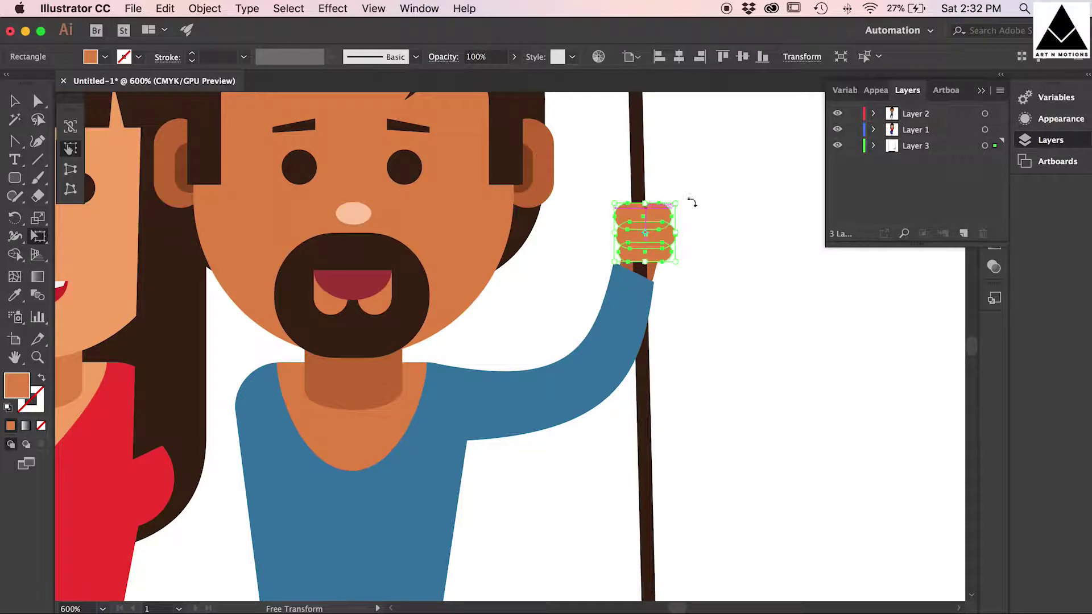
{"action": "key", "text": "v"}
{"action": "left_click", "coordinate": [688, 206]}
Step: Send the man's sleeve and palm to the back so they sit behind the rope
{"action": "right_click", "coordinate": [630, 310]}
{"action": "left_click", "coordinate": [738, 250]}
{"action": "right_click", "coordinate": [638, 301]}
{"action": "mouse_move", "coordinate": [711, 532]}
{"action": "left_click", "coordinate": [835, 575]}
{"action": "left_click", "coordinate": [731, 398]}
{"action": "right_click", "coordinate": [624, 283]}
{"action": "mouse_move", "coordinate": [694, 516]}
{"action": "left_click", "coordinate": [819, 562]}
{"action": "left_click", "coordinate": [749, 296]}
Step: Lower the inner wrist anchor of the man's raised sleeve slightly
{"action": "key", "text": "a"}
{"action": "left_click_drag", "start_coordinate": [614, 263], "coordinate": [614, 272]}
{"action": "left_click", "coordinate": [822, 319]}
Step: Examine how the man's hand and sleeve fit together on the rope
{"action": "key", "text": "super+minus"}
{"action": "key", "text": "super+minus"}
{"action": "key", "text": "super+minus"}
{"action": "key", "text": "z"}
{"action": "left_click_drag", "start_coordinate": [535, 299], "coordinate": [656, 303]}
{"action": "key", "text": "v"}
{"action": "left_click", "coordinate": [626, 335]}
{"action": "left_click", "coordinate": [630, 358], "text": "shift"}
{"action": "key", "text": "e"}
{"action": "left_click", "coordinate": [15, 103]}
{"action": "left_click", "coordinate": [789, 351]}
{"action": "key", "text": "super+minus"}
{"action": "key", "text": "super+minus"}
{"action": "key", "text": "super+minus"}
{"action": "key", "text": "super+minus"}
{"action": "key", "text": "super+minus"}
{"action": "key", "text": "super+minus"}
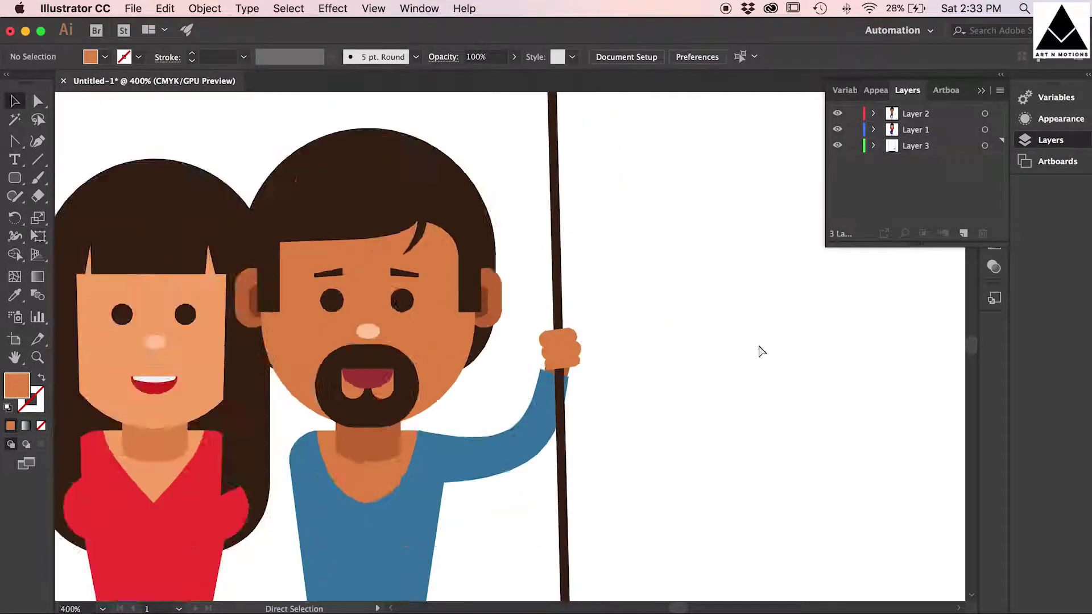
Step: Create a mirrored copy of the man's hand and sleeve, reflected across a vertical axis
{"action": "key", "text": "z"}
{"action": "left_click_drag", "start_coordinate": [538, 544], "coordinate": [263, 245]}
{"action": "left_click", "coordinate": [15, 103]}
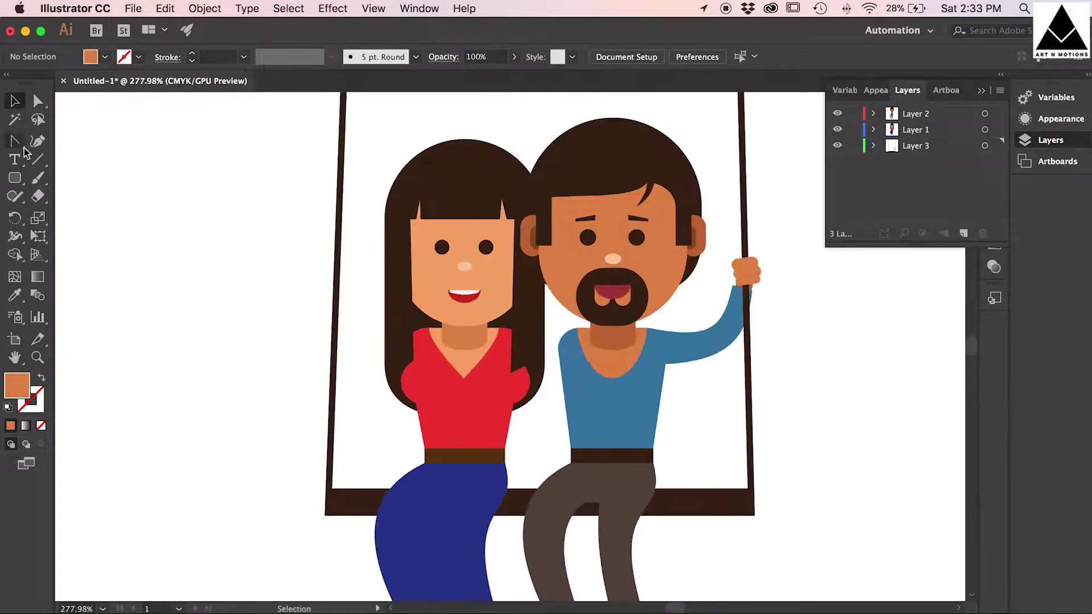
{"action": "left_click", "coordinate": [746, 273]}
{"action": "left_click", "coordinate": [744, 348], "text": "shift"}
{"action": "left_click", "coordinate": [745, 341], "text": "shift"}
{"action": "left_click", "coordinate": [204, 9]}
{"action": "mouse_move", "coordinate": [223, 26]}
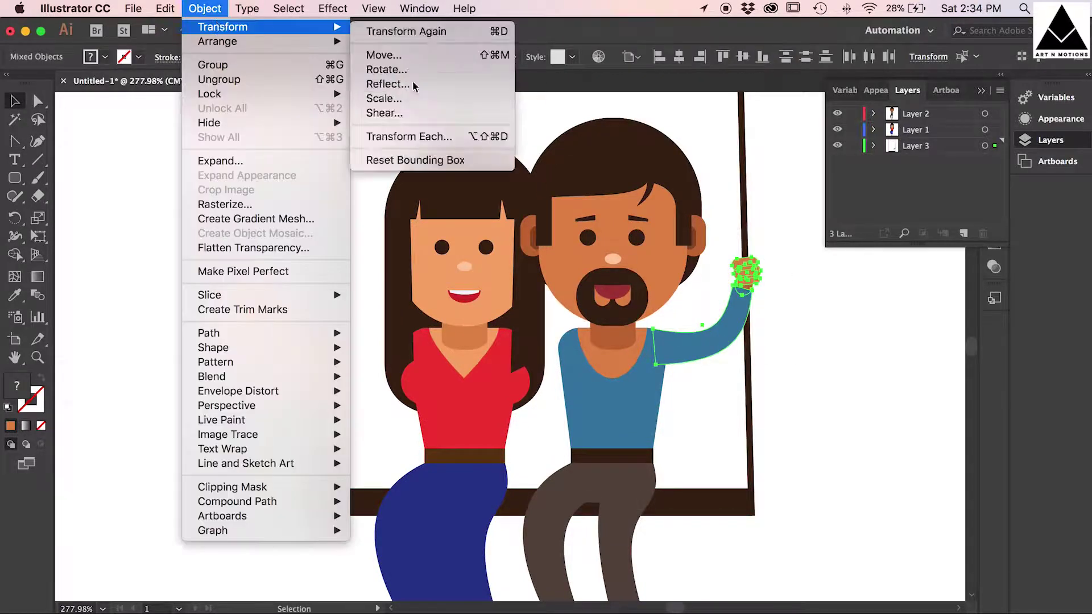
{"action": "left_click", "coordinate": [410, 84]}
{"action": "left_click", "coordinate": [500, 372]}
Step: Move the mirrored arm across to the woman's shoulder with its hand on the rope beside her
{"action": "left_click_drag", "start_coordinate": [677, 319], "coordinate": [551, 318]}
{"action": "key", "text": "shift+Left"}
{"action": "key", "text": "shift+Left"}
{"action": "key", "text": "shift+Left"}
{"action": "key", "text": "shift+Left"}
{"action": "key", "text": "shift+Left"}
{"action": "key", "text": "shift+Left"}
{"action": "key", "text": "shift+Left"}
{"action": "key", "text": "shift+Left"}
{"action": "key", "text": "shift+Left"}
{"action": "key", "text": "shift+Left"}
{"action": "key", "text": "Right"}
{"action": "key", "text": "Right"}
{"action": "key", "text": "Right"}
{"action": "key", "text": "Right"}
{"action": "left_click", "coordinate": [133, 237]}
Step: Send the mirrored sleeve and hand to the back of the stacking order
{"action": "left_click", "coordinate": [366, 346]}
{"action": "left_click", "coordinate": [337, 268], "text": "shift"}
{"action": "right_click", "coordinate": [357, 337]}
{"action": "left_click", "coordinate": [543, 533]}
Step: Recolor the mirrored sleeve with the red sampled from the woman's top
{"action": "left_click", "coordinate": [285, 327]}
{"action": "left_click", "coordinate": [348, 332]}
{"action": "key", "text": "i"}
{"action": "left_click", "coordinate": [455, 398]}
{"action": "left_click", "coordinate": [15, 102]}
{"action": "left_click", "coordinate": [245, 228]}
Step: Bring the fingers of the woman's hand in front of the rope
{"action": "right_click", "coordinate": [342, 266]}
{"action": "left_click", "coordinate": [528, 416]}
{"action": "left_click", "coordinate": [198, 322]}
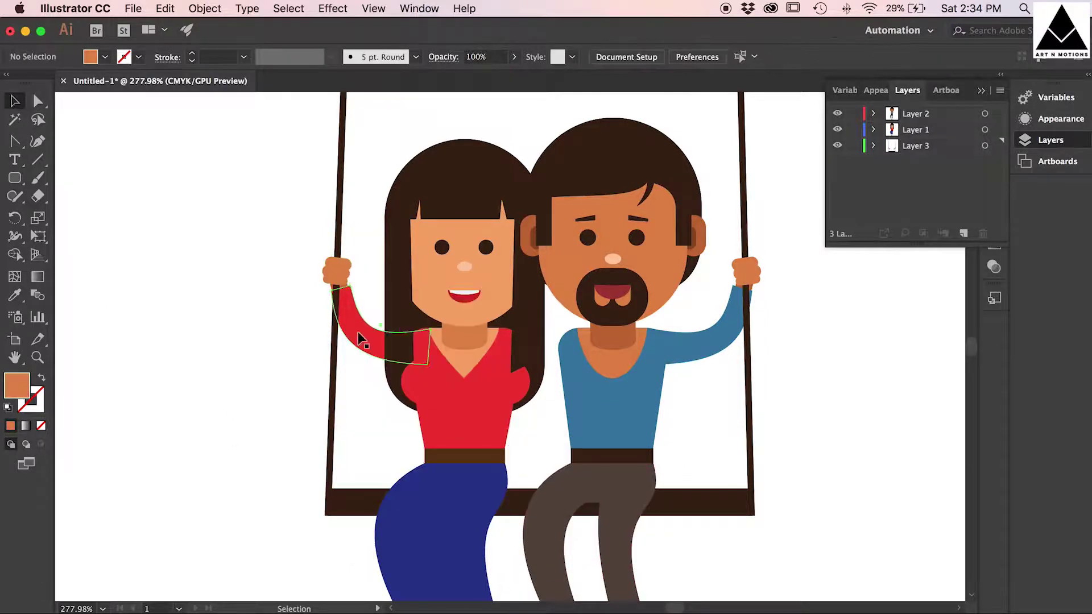
Step: Scale the woman's red sleeve down a little and nudge it lower against her shoulder
{"action": "left_click", "coordinate": [357, 335]}
{"action": "left_click", "coordinate": [38, 236]}
{"action": "left_click_drag", "start_coordinate": [431, 364], "coordinate": [419, 356]}
{"action": "key", "text": "Down"}
{"action": "key", "text": "Down"}
{"action": "key", "text": "Down"}
{"action": "key", "text": "Down"}
{"action": "left_click", "coordinate": [38, 101]}
{"action": "key", "text": "super+equal"}
{"action": "key", "text": "super+equal"}
{"action": "key", "text": "super+equal"}
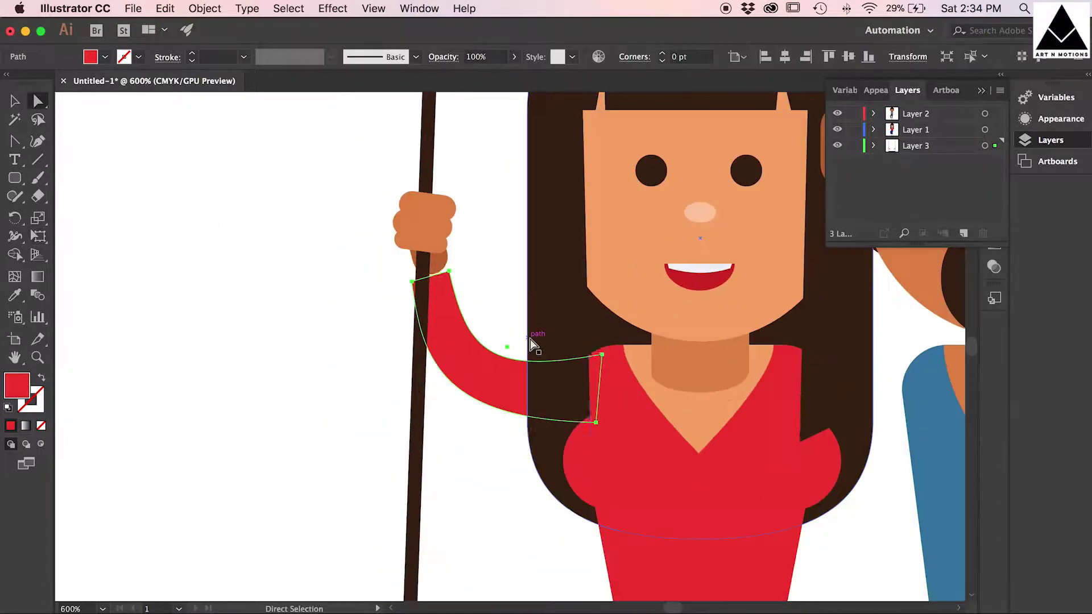
Step: Shrink the woman's hand slightly and move it down to meet the end of the red sleeve
{"action": "left_click", "coordinate": [15, 101]}
{"action": "left_click", "coordinate": [424, 223]}
{"action": "left_click", "coordinate": [438, 260], "text": "shift"}
{"action": "left_click", "coordinate": [38, 236]}
{"action": "left_click_drag", "start_coordinate": [456, 191], "coordinate": [453, 196]}
{"action": "left_click", "coordinate": [15, 101]}
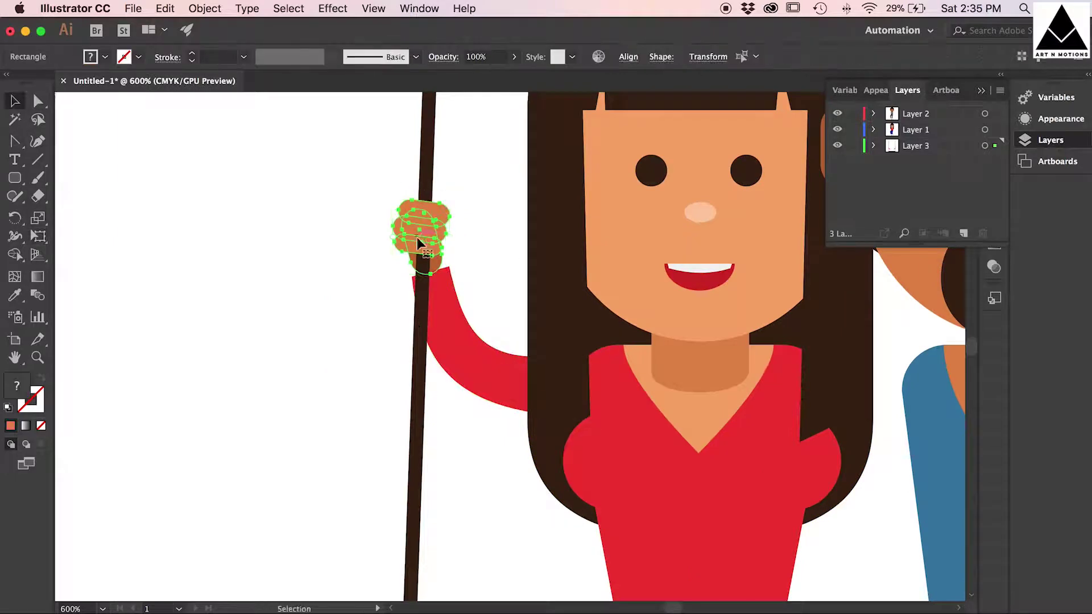
{"action": "left_click_drag", "start_coordinate": [419, 244], "coordinate": [420, 260]}
{"action": "left_click", "coordinate": [495, 248]}
Step: Lengthen the woman's back hair by moving its lower anchors down in isolation mode
{"action": "key", "text": "super+minus"}
{"action": "key", "text": "super+minus"}
{"action": "key", "text": "super+minus"}
{"action": "scroll", "coordinate": [463, 251], "scroll_direction": "right", "scroll_amount": 5}
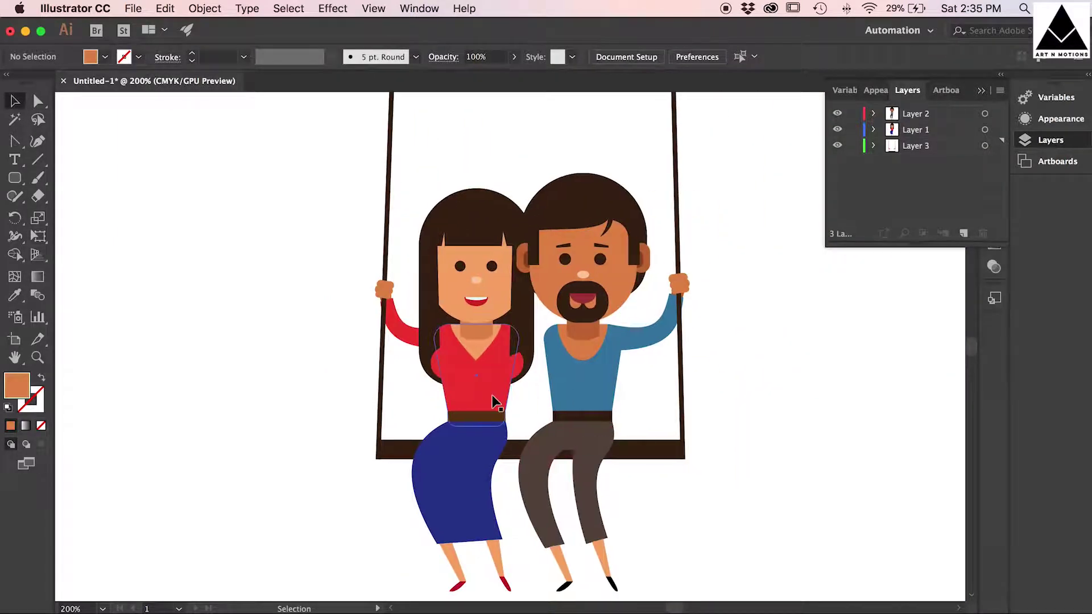
{"action": "left_click", "coordinate": [447, 372]}
{"action": "left_click", "coordinate": [841, 433]}
{"action": "double_click", "coordinate": [520, 372]}
{"action": "left_click", "coordinate": [38, 102]}
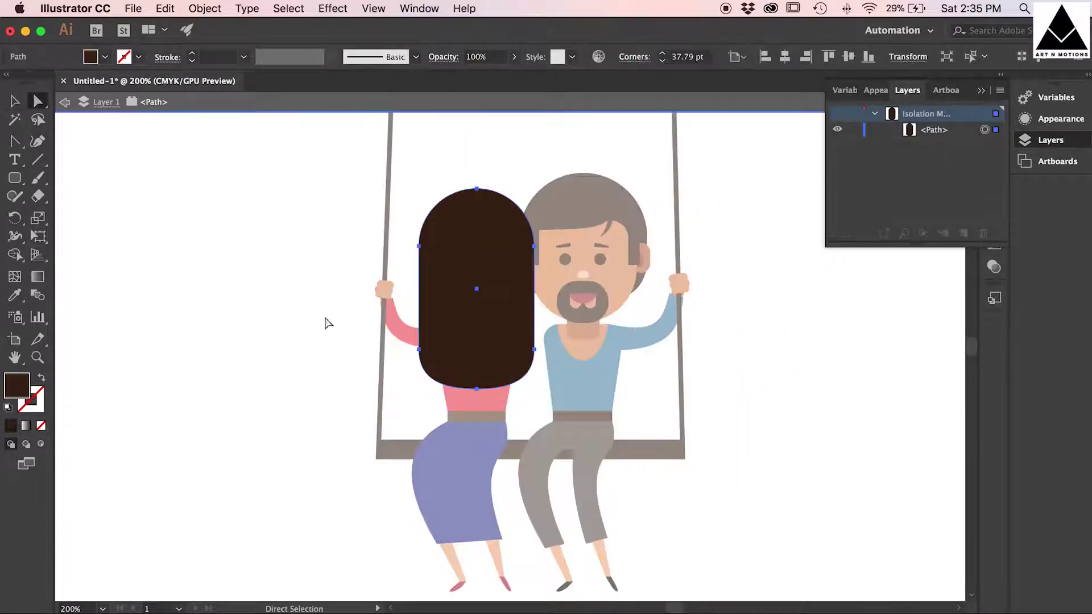
{"action": "left_click_drag", "start_coordinate": [392, 347], "coordinate": [560, 415]}
{"action": "key", "text": "shift+Down"}
{"action": "double_click", "coordinate": [807, 435]}
{"action": "key", "text": "v"}
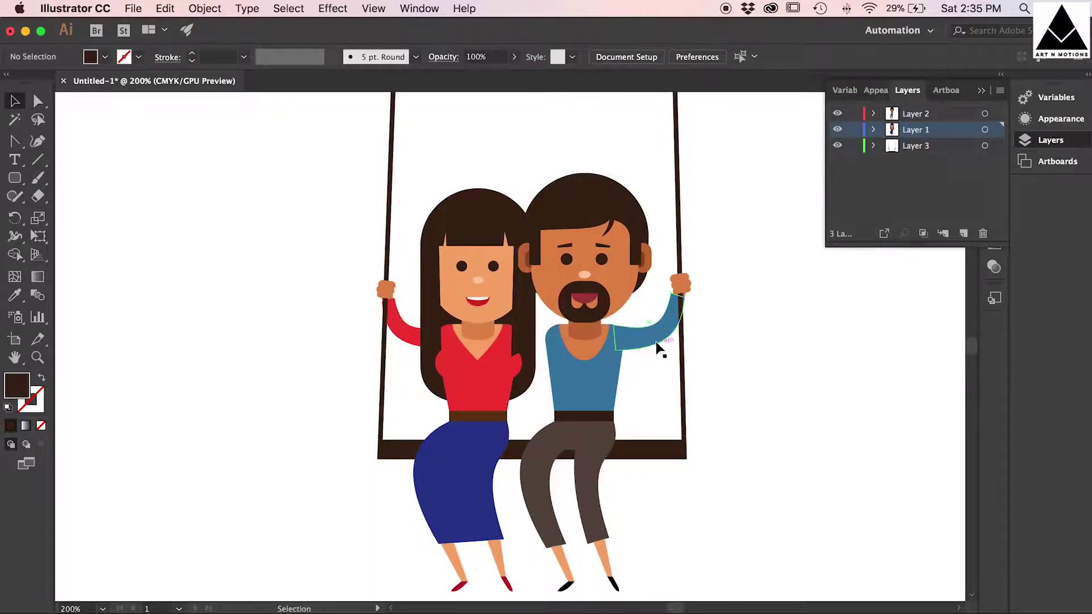
Step: Duplicate the man's blue sleeve in place and mirror the copy across a vertical axis
{"action": "left_click", "coordinate": [655, 338]}
{"action": "scroll", "coordinate": [741, 339], "scroll_direction": "right", "scroll_amount": 1}
{"action": "left_click", "coordinate": [205, 8]}
{"action": "mouse_move", "coordinate": [217, 41]}
{"action": "left_click", "coordinate": [427, 84]}
{"action": "key", "text": "super+c"}
{"action": "key", "text": "super+f"}
{"action": "left_click", "coordinate": [205, 8]}
{"action": "left_click", "coordinate": [392, 79]}
{"action": "left_click", "coordinate": [210, 325]}
Step: Move the mirrored blue sleeve over to the man's other shoulder, beside the woman
{"action": "key", "text": "shift+Left"}
{"action": "key", "text": "shift+Left"}
{"action": "key", "text": "shift+Left"}
{"action": "key", "text": "shift+Left"}
{"action": "key", "text": "shift+Left"}
{"action": "key", "text": "shift+Left"}
{"action": "key", "text": "shift+Left"}
{"action": "key", "text": "shift+Left"}
{"action": "key", "text": "Left"}
{"action": "key", "text": "Left"}
{"action": "key", "text": "Left"}
{"action": "key", "text": "Left"}
{"action": "key", "text": "super+equal"}
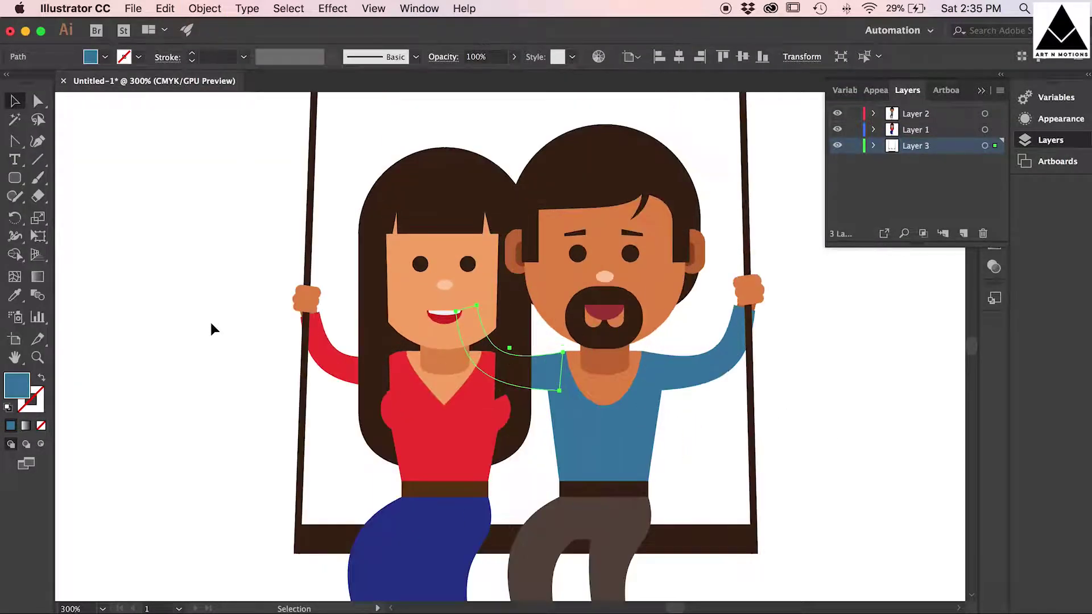
Step: Place the mirrored blue sleeve in Layer 1 and reshape its anchors so the arm reaches behind the woman's shoulders
{"action": "left_click", "coordinate": [523, 368]}
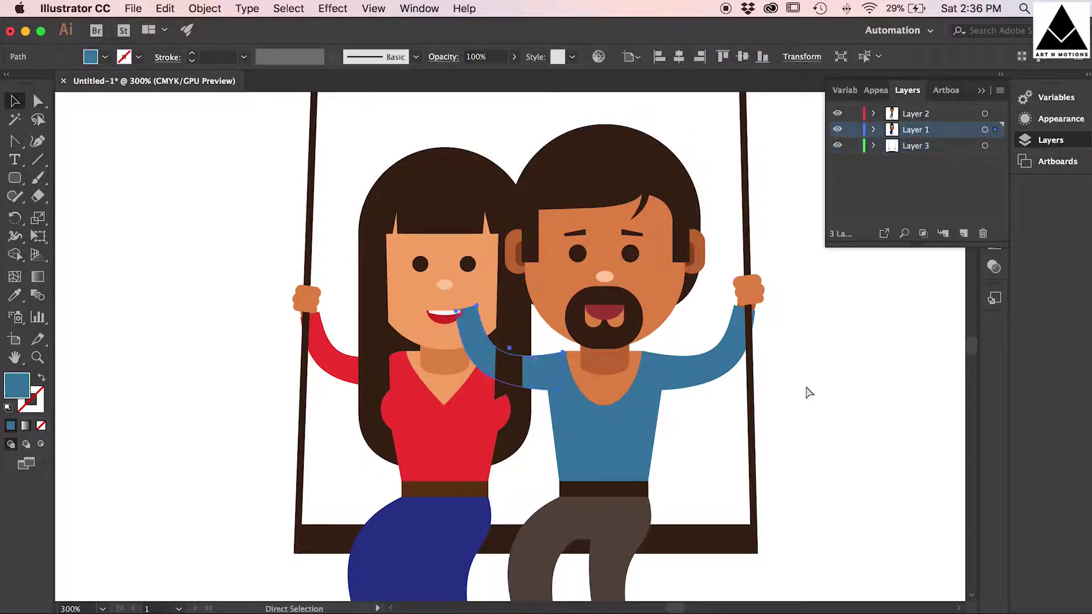
{"action": "double_click", "coordinate": [561, 368]}
{"action": "left_click", "coordinate": [35, 100]}
{"action": "left_click_drag", "start_coordinate": [477, 305], "coordinate": [426, 349]}
{"action": "left_click_drag", "start_coordinate": [476, 393], "coordinate": [483, 394]}
{"action": "left_click", "coordinate": [499, 370]}
{"action": "left_click", "coordinate": [560, 390]}
{"action": "left_click", "coordinate": [219, 284]}
{"action": "double_click", "coordinate": [220, 285]}
Step: Paste a copy of the man's fingers onto the woman's far shoulder in Layer 1 and rotate it to rest there
{"action": "key", "text": "v"}
{"action": "left_click", "coordinate": [748, 291]}
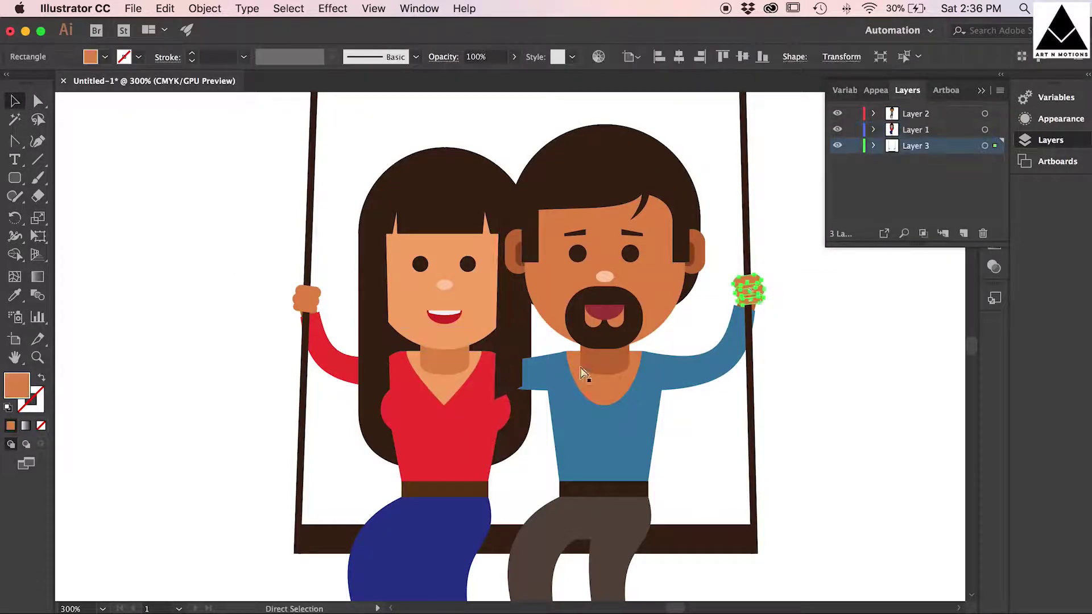
{"action": "key", "text": "super+x"}
{"action": "left_click", "coordinate": [421, 371]}
{"action": "key", "text": "super+f"}
{"action": "key", "text": "e"}
{"action": "left_click_drag", "start_coordinate": [418, 327], "coordinate": [395, 300]}
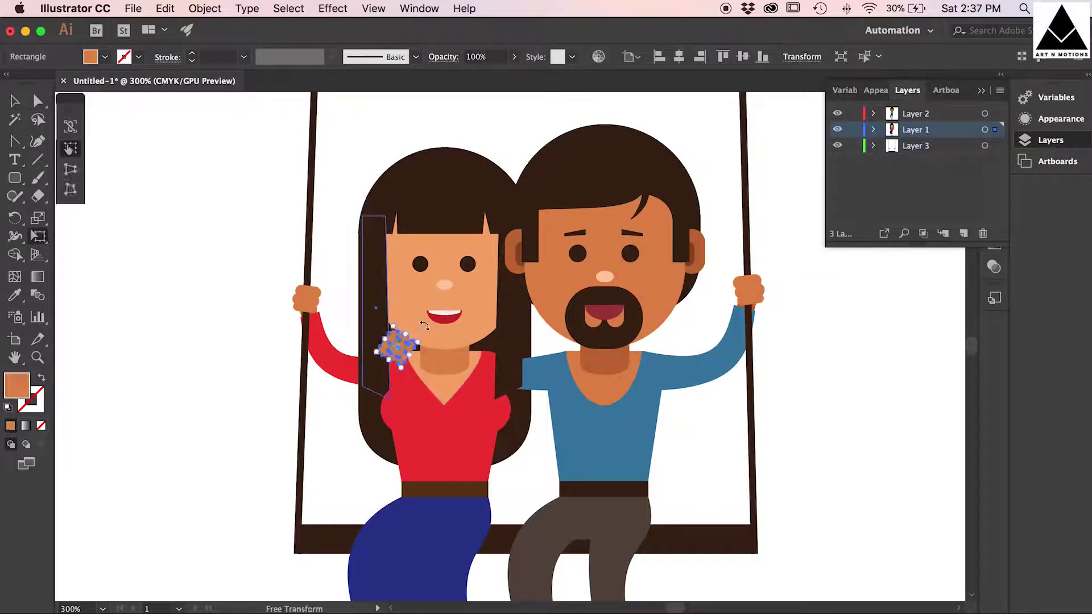
Step: Position the copied fingers on the woman's far shoulder, beside her neck
{"action": "key", "text": "v"}
{"action": "left_click", "coordinate": [399, 350]}
{"action": "left_click_drag", "start_coordinate": [399, 349], "coordinate": [681, 463]}
{"action": "left_click", "coordinate": [824, 426]}
{"action": "left_click", "coordinate": [407, 352]}
{"action": "key", "text": "e"}
{"action": "key", "text": "v"}
{"action": "key", "text": "super+plus"}
{"action": "key", "text": "super+plus"}
{"action": "key", "text": "super+plus"}
{"action": "key", "text": "super+plus"}
{"action": "key", "text": "super+plus"}
Step: Adjust the individual fingers inside the shoulder hand group so their heights and spacing are uneven
{"action": "double_click", "coordinate": [478, 341]}
{"action": "key", "text": "a"}
{"action": "left_click", "coordinate": [384, 332]}
{"action": "key", "text": "shift+Up"}
{"action": "key", "text": "Down"}
{"action": "key", "text": "Down"}
{"action": "key", "text": "Down"}
{"action": "key", "text": "Down"}
{"action": "key", "text": "Down"}
{"action": "key", "text": "super+plus"}
{"action": "left_click_drag", "start_coordinate": [510, 382], "coordinate": [517, 382]}
{"action": "key", "text": "v"}
{"action": "key", "text": "Escape"}
{"action": "left_click_drag", "start_coordinate": [537, 299], "coordinate": [579, 376]}
{"action": "key", "text": "super+minus"}
Step: Rotate and reposition the finger group so it lies across the top of the woman's far shoulder
{"action": "key", "text": "super+minus"}
{"action": "key", "text": "super+minus"}
{"action": "key", "text": "super+minus"}
{"action": "key", "text": "super+minus"}
{"action": "left_click", "coordinate": [865, 418]}
{"action": "left_click", "coordinate": [435, 343]}
{"action": "key", "text": "z"}
{"action": "left_click_drag", "start_coordinate": [466, 339], "coordinate": [512, 360]}
{"action": "key", "text": "e"}
{"action": "left_click_drag", "start_coordinate": [360, 200], "coordinate": [387, 242]}
{"action": "left_click_drag", "start_coordinate": [296, 321], "coordinate": [343, 296]}
{"action": "key", "text": "v"}
{"action": "key", "text": "super+minus"}
{"action": "key", "text": "super+minus"}
{"action": "key", "text": "super+minus"}
{"action": "key", "text": "super+minus"}
{"action": "key", "text": "super+minus"}
{"action": "key", "text": "super+minus"}
{"action": "key", "text": "super+minus"}
{"action": "key", "text": "super+minus"}
{"action": "left_click", "coordinate": [392, 320]}
{"action": "scroll", "coordinate": [393, 322], "scroll_direction": "right", "scroll_amount": 1}
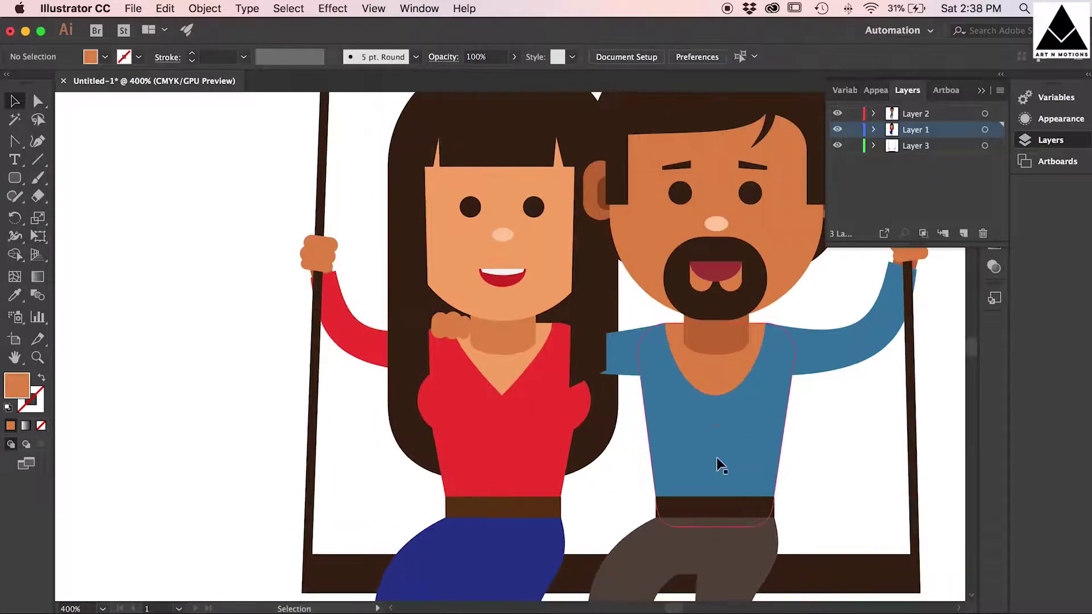
Step: Reorder the layers so Layer 1 sits above Layer 2
{"action": "key", "text": "super+minus"}
{"action": "key", "text": "super+minus"}
{"action": "key", "text": "super+minus"}
{"action": "left_click_drag", "start_coordinate": [922, 117], "coordinate": [926, 138]}
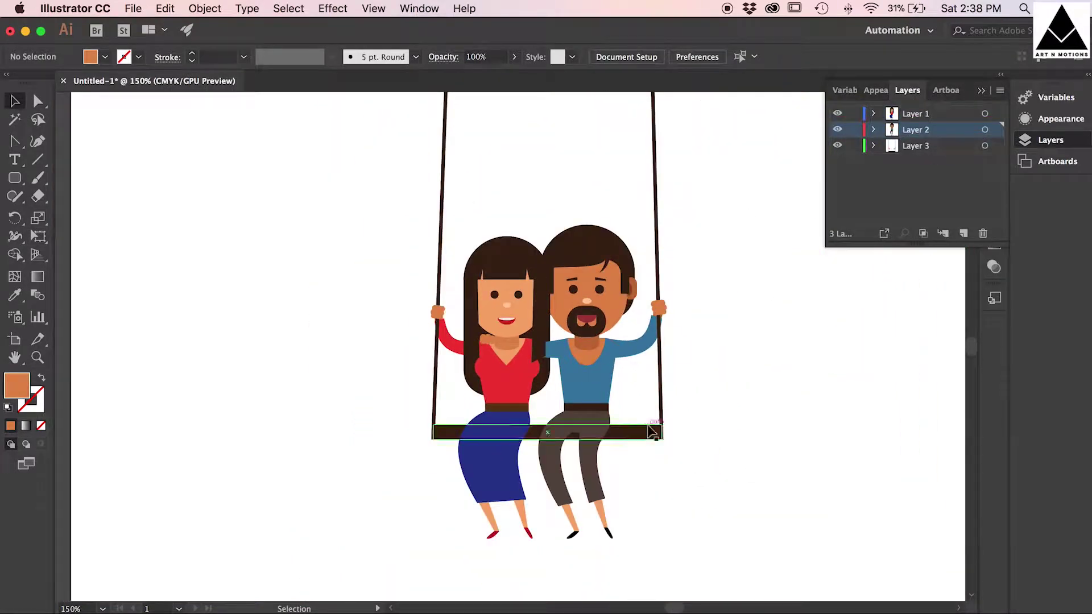
Step: Duplicate the woman's red sleeve, reflect the copy, and move it to her other shoulder, beside the man
{"action": "left_click", "coordinate": [452, 345]}
{"action": "key", "text": "super+c"}
{"action": "key", "text": "super+v"}
{"action": "left_click", "coordinate": [204, 8]}
{"action": "mouse_move", "coordinate": [228, 25]}
{"action": "left_click", "coordinate": [376, 76]}
{"action": "left_click", "coordinate": [185, 327]}
{"action": "key", "text": "shift+Right"}
{"action": "key", "text": "shift+Right"}
{"action": "key", "text": "shift+Right"}
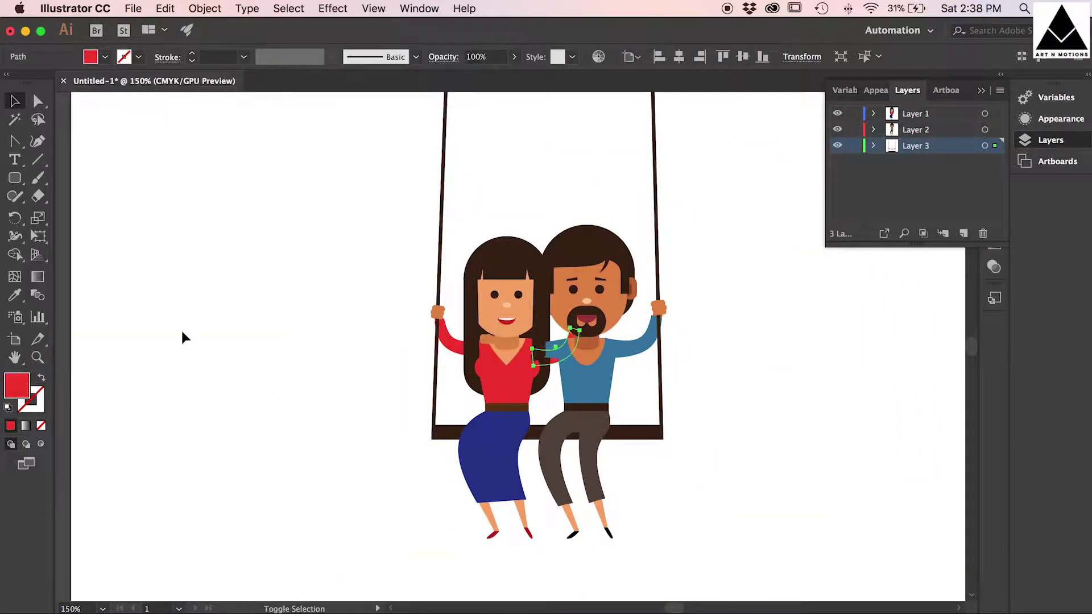
Step: Stretch the mirrored red sleeve's end anchors so the arm reaches behind the man to his far shoulder
{"action": "key", "text": "super+plus"}
{"action": "key", "text": "super+plus"}
{"action": "key", "text": "super+plus"}
{"action": "key", "text": "a"}
{"action": "left_click", "coordinate": [549, 298]}
{"action": "left_click", "coordinate": [572, 305], "text": "shift"}
{"action": "left_click_drag", "start_coordinate": [572, 305], "coordinate": [655, 349]}
{"action": "left_click_drag", "start_coordinate": [523, 367], "coordinate": [600, 398]}
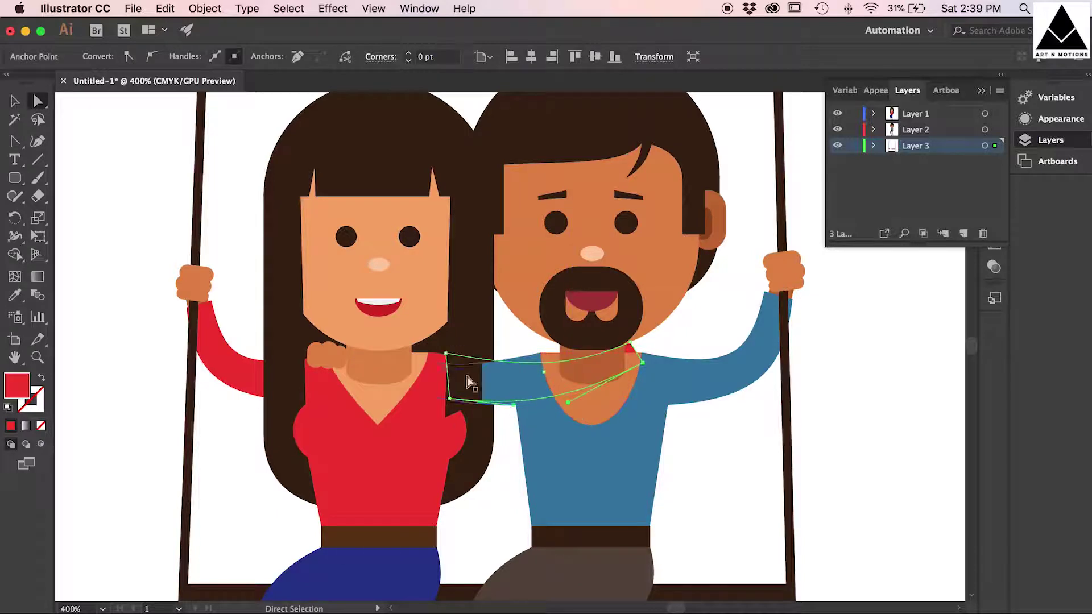
Step: Recolor the woman's rope-holding hand with her face's skin tone and its wrist with her neck's darker shade
{"action": "key", "text": "v"}
{"action": "left_click", "coordinate": [743, 305]}
{"action": "scroll", "coordinate": [743, 304], "scroll_direction": "left", "scroll_amount": 1}
{"action": "left_click", "coordinate": [195, 284]}
{"action": "key", "text": "i"}
{"action": "left_click", "coordinate": [308, 250]}
{"action": "key", "text": "v"}
{"action": "left_click", "coordinate": [137, 173]}
{"action": "key", "text": "z"}
{"action": "left_click", "coordinate": [185, 283]}
{"action": "left_click", "coordinate": [228, 342]}
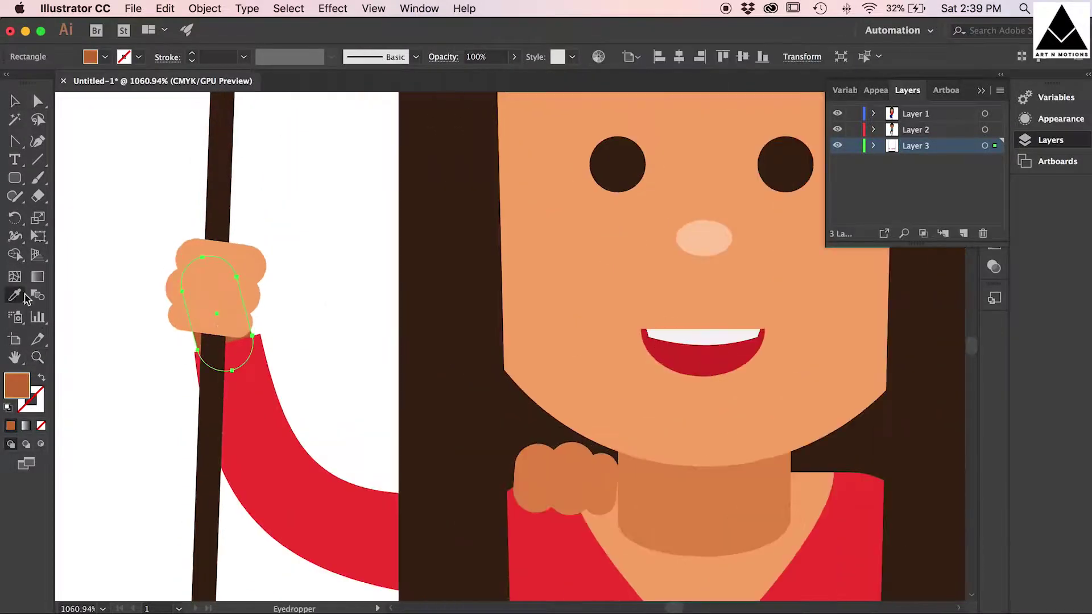
{"action": "key", "text": "i"}
{"action": "left_click", "coordinate": [703, 503]}
{"action": "left_click", "coordinate": [156, 173]}
Step: Copy the woman's fingers from the rope onto the man's far shoulder in Layer 2 and rotate them
{"action": "key", "text": "super+minus"}
{"action": "key", "text": "super+minus"}
{"action": "key", "text": "super+minus"}
{"action": "key", "text": "super+minus"}
{"action": "left_click_drag", "start_coordinate": [423, 327], "coordinate": [731, 397]}
{"action": "key", "text": "super+x"}
{"action": "left_click", "coordinate": [770, 404]}
{"action": "key", "text": "super+v"}
{"action": "left_click_drag", "start_coordinate": [520, 348], "coordinate": [758, 386]}
{"action": "key", "text": "e"}
{"action": "left_click", "coordinate": [15, 101]}
{"action": "left_click", "coordinate": [787, 377]}
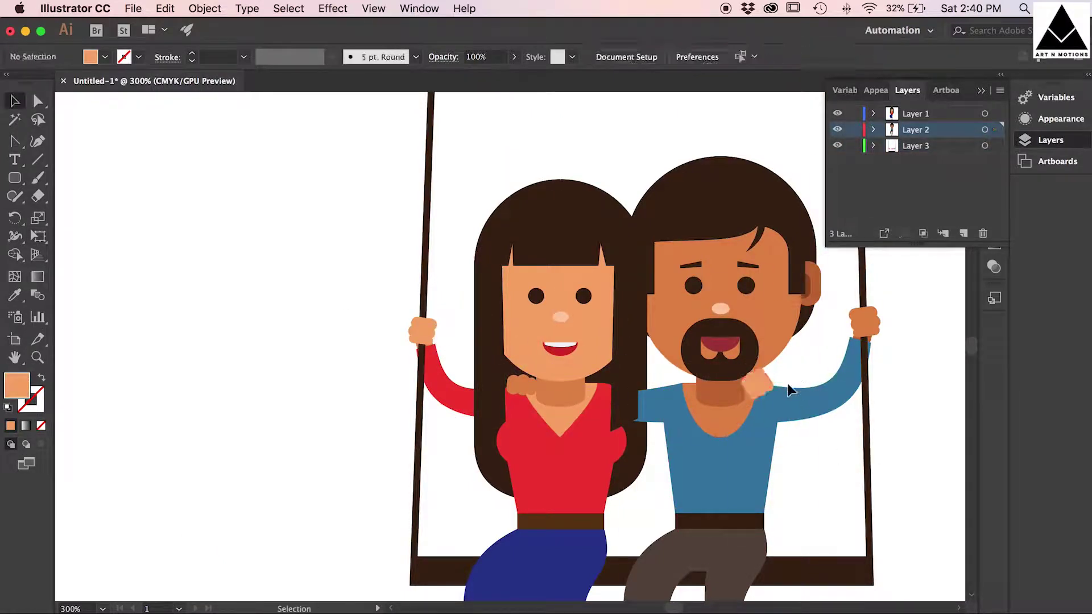
Step: Reposition and rotate the woman's fingers so they rest on the man's shoulder beside his neck
{"action": "left_click", "coordinate": [761, 385]}
{"action": "key", "text": "super+plus"}
{"action": "key", "text": "super+plus"}
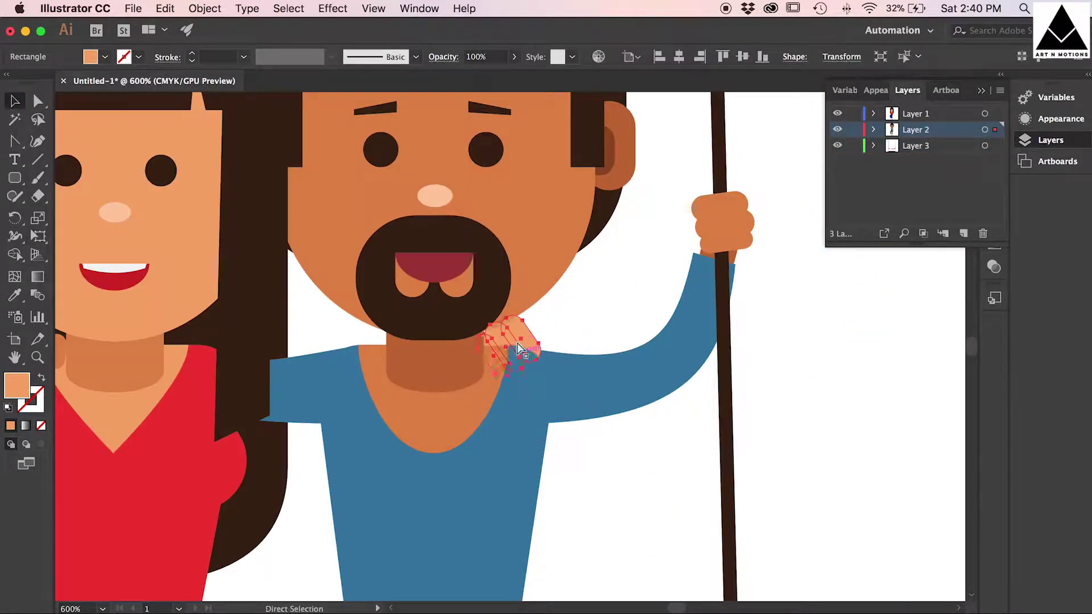
{"action": "left_click", "coordinate": [556, 328]}
{"action": "left_click_drag", "start_coordinate": [515, 340], "coordinate": [567, 336]}
{"action": "key", "text": "e"}
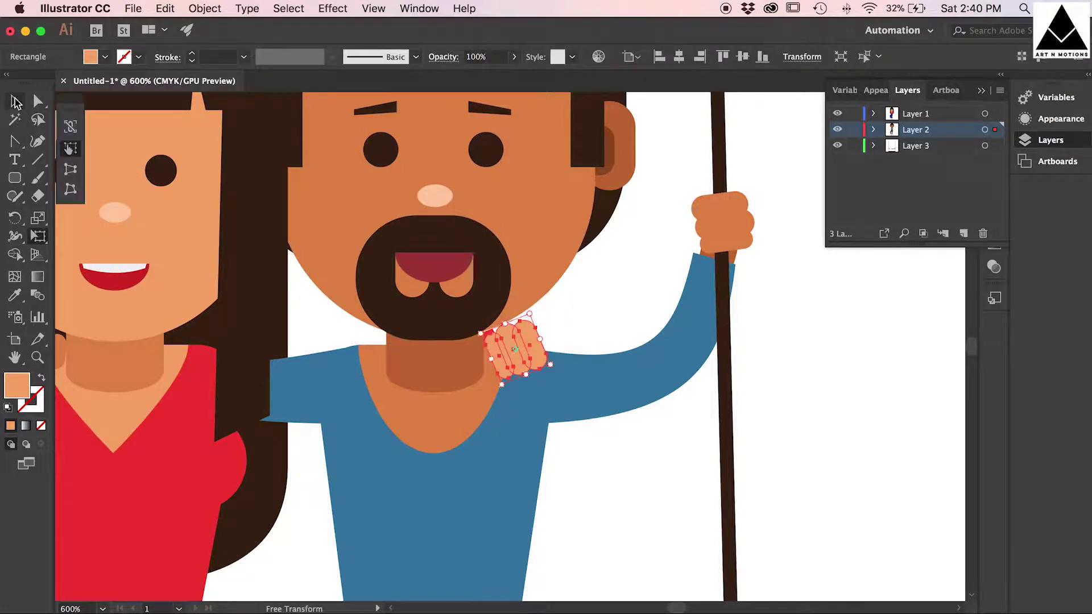
{"action": "left_click", "coordinate": [15, 101]}
{"action": "left_click", "coordinate": [560, 331]}
Step: Shift a single finger within the hand on the man's shoulder so the fingertips are staggered
{"action": "double_click", "coordinate": [510, 353]}
{"action": "left_click_drag", "start_coordinate": [495, 356], "coordinate": [495, 378]}
{"action": "double_click", "coordinate": [578, 323]}
{"action": "key", "text": "super+minus"}
{"action": "key", "text": "super+minus"}
{"action": "key", "text": "super+minus"}
Step: Reshape the man's blue sleeve behind the woman by adjusting the anchors at its two ends
{"action": "left_click", "coordinate": [446, 358]}
{"action": "key", "text": "a"}
{"action": "left_click", "coordinate": [299, 286]}
{"action": "left_click_drag", "start_coordinate": [298, 286], "coordinate": [316, 360]}
{"action": "left_click_drag", "start_coordinate": [477, 368], "coordinate": [472, 363]}
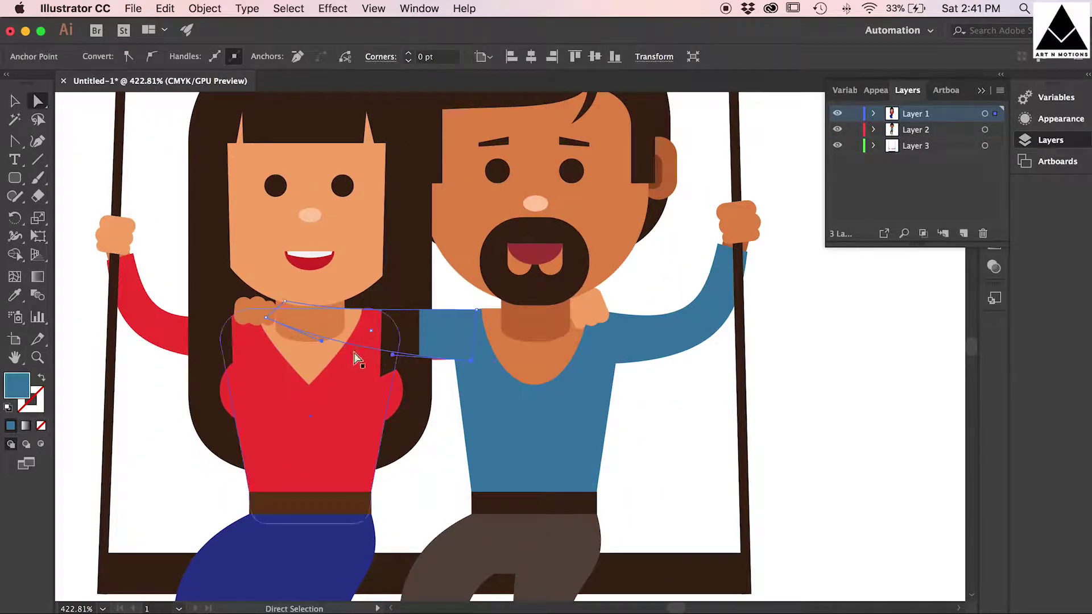
{"action": "key", "text": "shift+super+a"}
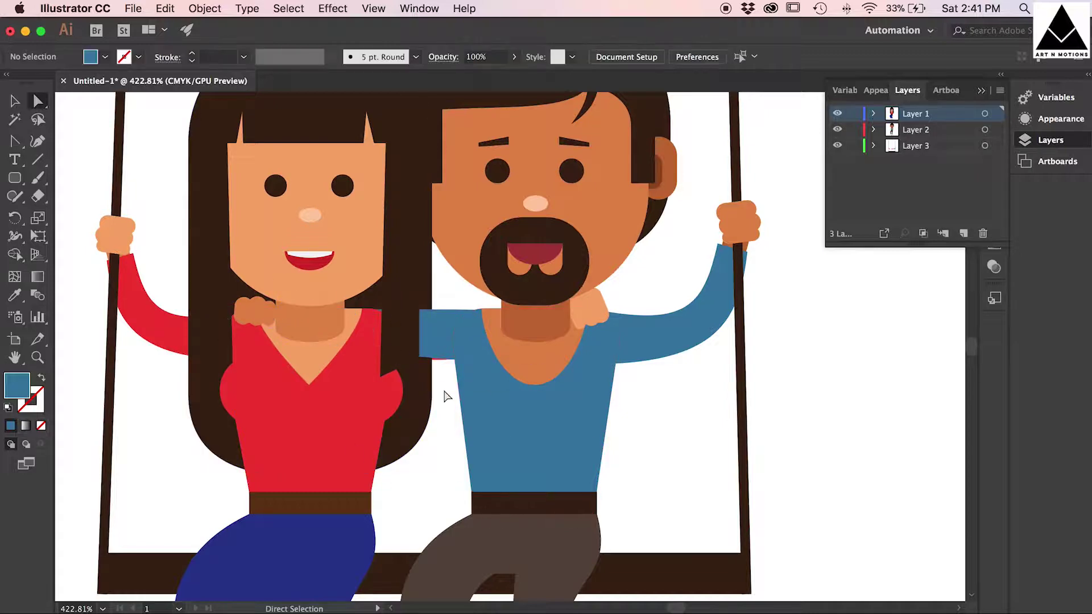
Step: Move the far-end anchors of the mirrored red sleeve down from the man's shoulder to his waist
{"action": "left_click", "coordinate": [443, 359]}
{"action": "left_click", "coordinate": [444, 360]}
{"action": "key", "text": "a"}
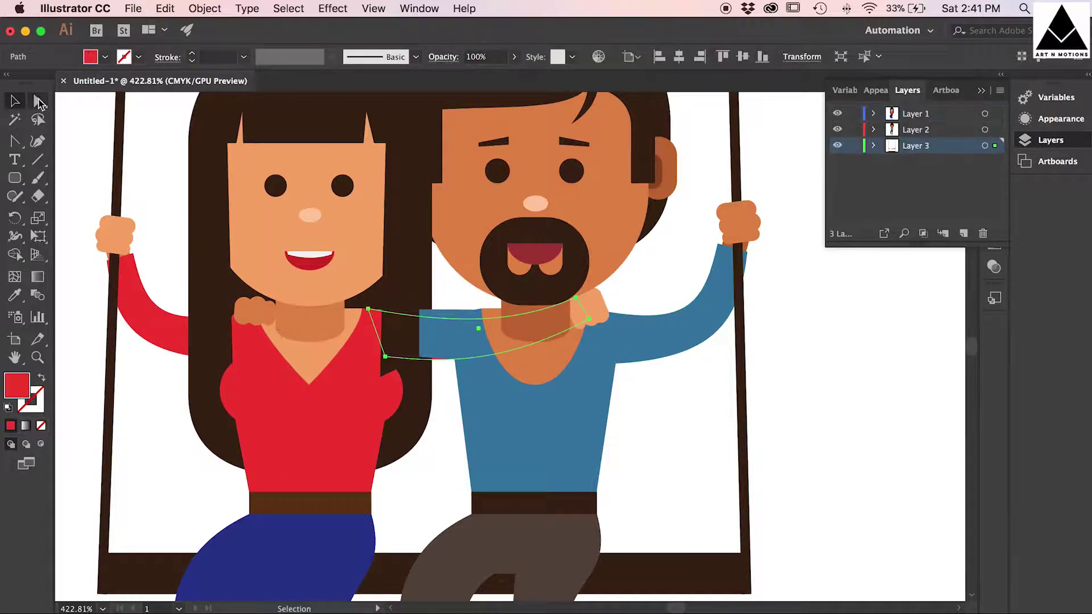
{"action": "left_click_drag", "start_coordinate": [589, 326], "coordinate": [520, 499]}
{"action": "left_click_drag", "start_coordinate": [576, 303], "coordinate": [539, 462]}
{"action": "left_click", "coordinate": [454, 366]}
{"action": "left_click", "coordinate": [441, 392]}
{"action": "left_click", "coordinate": [385, 357]}
{"action": "left_click_drag", "start_coordinate": [453, 363], "coordinate": [395, 402]}
Step: Refine the red sleeve's anchors and curve handles so the arm bends from the woman's shoulder behind the man's waist
{"action": "left_click_drag", "start_coordinate": [538, 462], "coordinate": [523, 472]}
{"action": "left_click_drag", "start_coordinate": [446, 493], "coordinate": [432, 512]}
{"action": "left_click_drag", "start_coordinate": [520, 499], "coordinate": [494, 507]}
{"action": "left_click_drag", "start_coordinate": [416, 549], "coordinate": [502, 492]}
{"action": "left_click", "coordinate": [523, 472]}
{"action": "left_click_drag", "start_coordinate": [495, 506], "coordinate": [490, 515]}
{"action": "left_click_drag", "start_coordinate": [450, 323], "coordinate": [458, 313]}
{"action": "left_click_drag", "start_coordinate": [455, 473], "coordinate": [370, 361]}
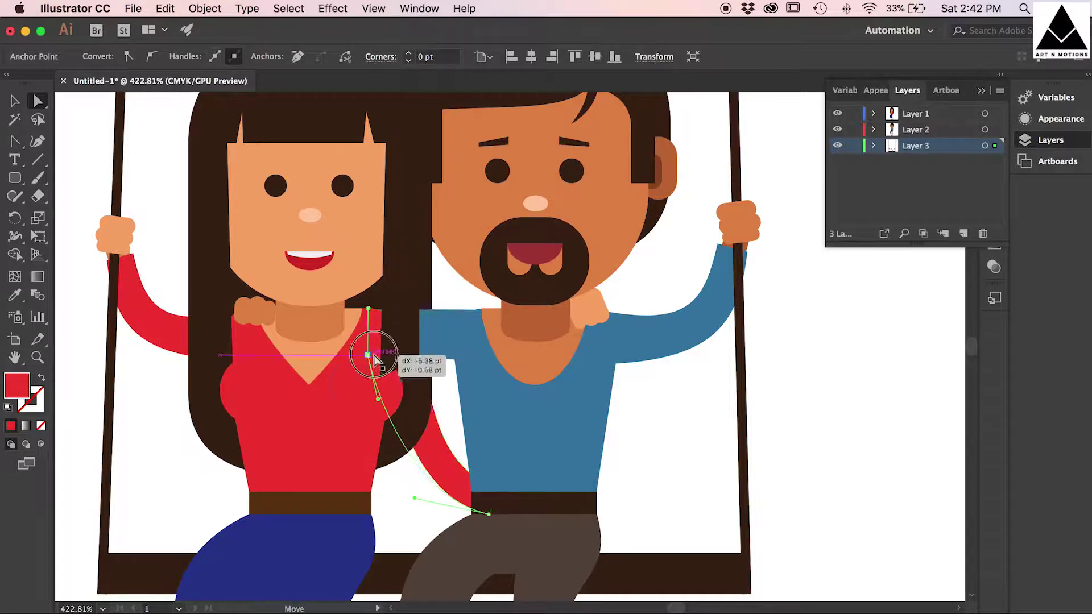
{"action": "left_click", "coordinate": [685, 446]}
{"action": "left_click", "coordinate": [588, 395]}
{"action": "left_click", "coordinate": [866, 444]}
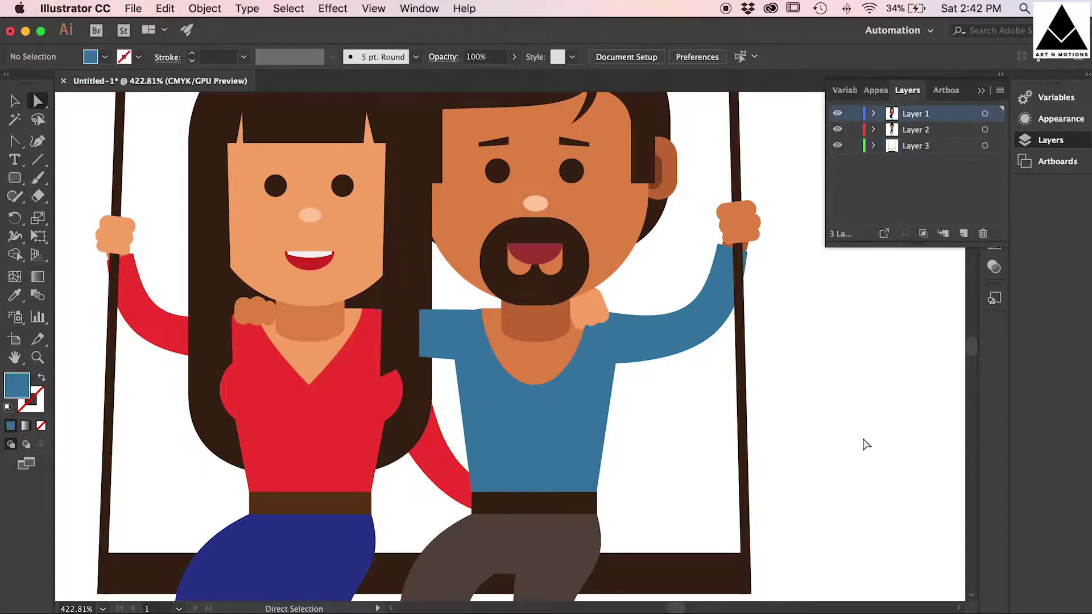
{"action": "scroll", "coordinate": [314, 317], "scroll_direction": "up", "scroll_amount": 5}
{"action": "double_click", "coordinate": [317, 312]}
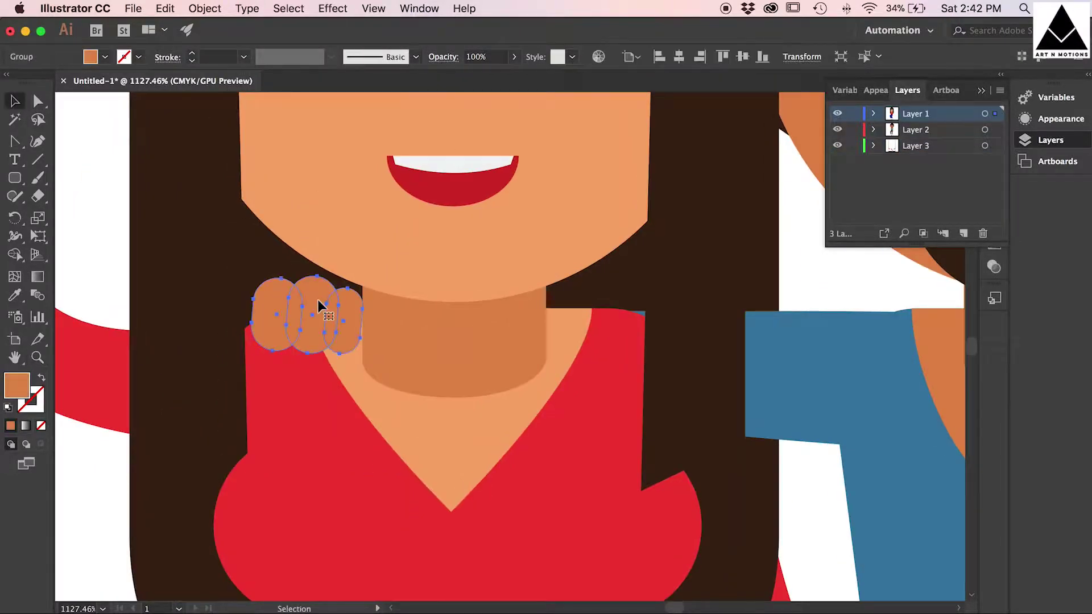
{"action": "key", "text": "Escape"}
{"action": "key", "text": "super+minus"}
{"action": "key", "text": "super+minus"}
{"action": "key", "text": "super+minus"}
{"action": "key", "text": "super+minus"}
{"action": "key", "text": "super+minus"}
{"action": "key", "text": "super+minus"}
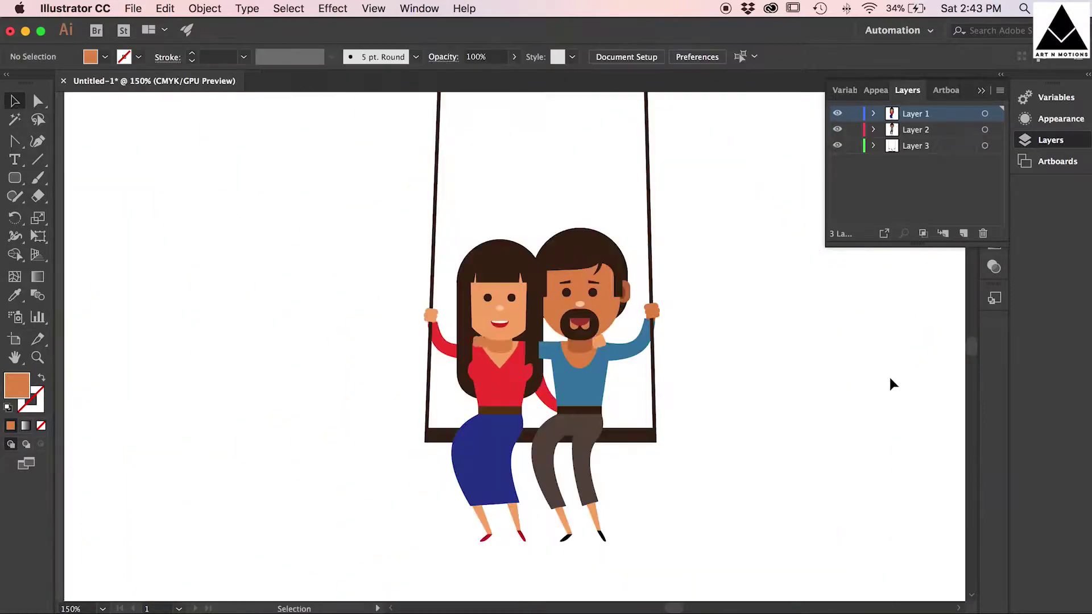
Step: Place a copy of the man's eyebrows above the woman's eyes in Layer 1 and nudge it into position
{"action": "left_click", "coordinate": [629, 346]}
{"action": "left_click", "coordinate": [794, 351]}
{"action": "left_click", "coordinate": [591, 283]}
{"action": "key", "text": "Right"}
{"action": "key", "text": "Right"}
{"action": "key", "text": "Right"}
{"action": "key", "text": "super+plus"}
{"action": "key", "text": "super+plus"}
{"action": "key", "text": "super+plus"}
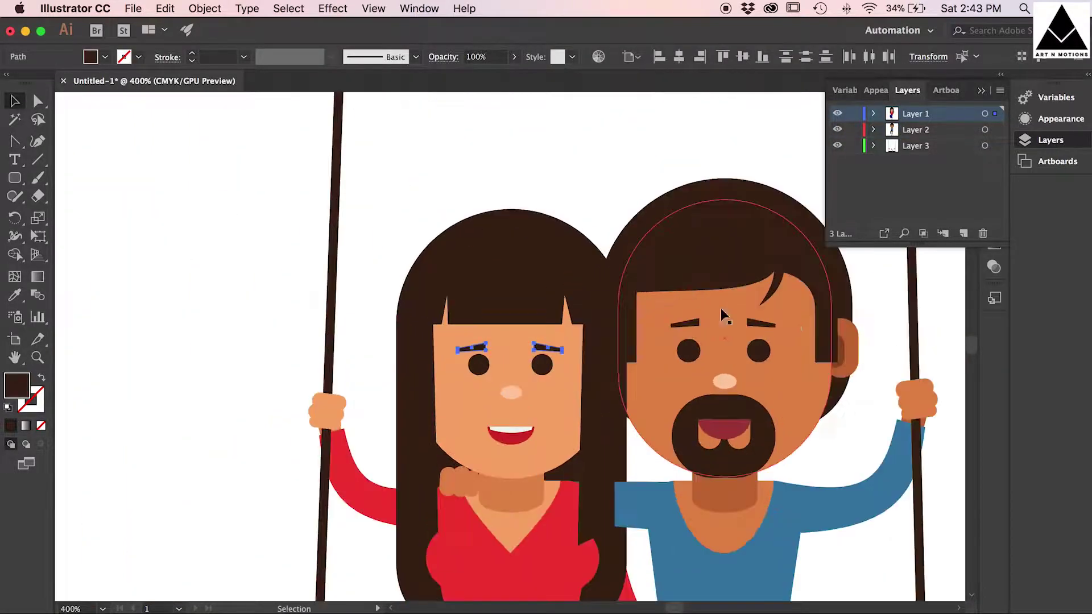
Step: Nudge the woman's eyes and nose slightly down beneath her eyebrows
{"action": "left_click", "coordinate": [479, 366]}
{"action": "left_click", "coordinate": [511, 392], "text": "shift"}
{"action": "left_click", "coordinate": [548, 366], "text": "shift"}
{"action": "key", "text": "shift+Down"}
{"action": "key", "text": "Up"}
{"action": "key", "text": "Up"}
{"action": "key", "text": "Up"}
{"action": "key", "text": "Up"}
{"action": "key", "text": "Up"}
{"action": "key", "text": "Up"}
Step: Bend the top edges of both of the woman's eyebrows into curves with the Anchor Point tool
{"action": "left_click", "coordinate": [549, 350]}
{"action": "left_click", "coordinate": [472, 349], "text": "shift"}
{"action": "key", "text": "super+plus"}
{"action": "key", "text": "super+plus"}
{"action": "key", "text": "super+plus"}
{"action": "key", "text": "super+shift+a"}
{"action": "key", "text": "shift+c"}
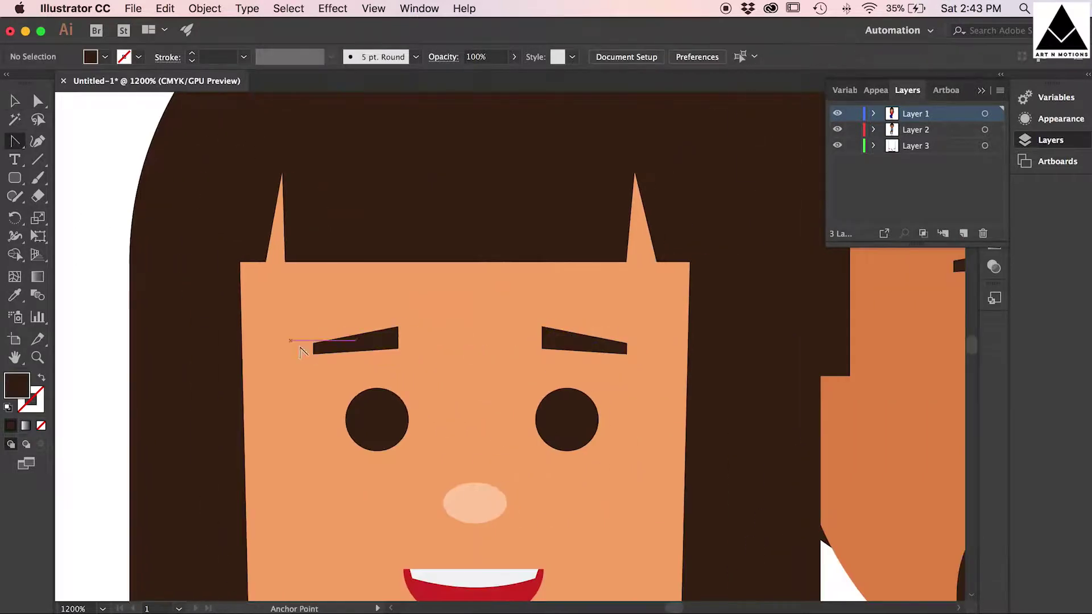
{"action": "left_click_drag", "start_coordinate": [356, 335], "coordinate": [356, 329]}
{"action": "left_click_drag", "start_coordinate": [580, 330], "coordinate": [581, 332]}
Step: Reshape the woman's left-hand eyebrow into a tapered arch by adjusting its corner anchors and curve handles
{"action": "key", "text": "super+shift+a"}
{"action": "key", "text": "a"}
{"action": "mouse_move", "coordinate": [314, 354]}
{"action": "left_mouse_down"}
{"action": "mouse_move", "coordinate": [313, 365]}
{"action": "mouse_move", "coordinate": [307, 357]}
{"action": "left_mouse_up"}
{"action": "left_click", "coordinate": [398, 326]}
{"action": "left_click_drag", "start_coordinate": [370, 325], "coordinate": [409, 347]}
{"action": "key", "text": "super+plus"}
{"action": "key", "text": "super+plus"}
{"action": "key", "text": "super+plus"}
{"action": "left_click_drag", "start_coordinate": [257, 373], "coordinate": [265, 383]}
{"action": "left_click_drag", "start_coordinate": [526, 346], "coordinate": [516, 344]}
{"action": "left_click_drag", "start_coordinate": [500, 292], "coordinate": [503, 302]}
{"action": "left_click_drag", "start_coordinate": [405, 300], "coordinate": [415, 307]}
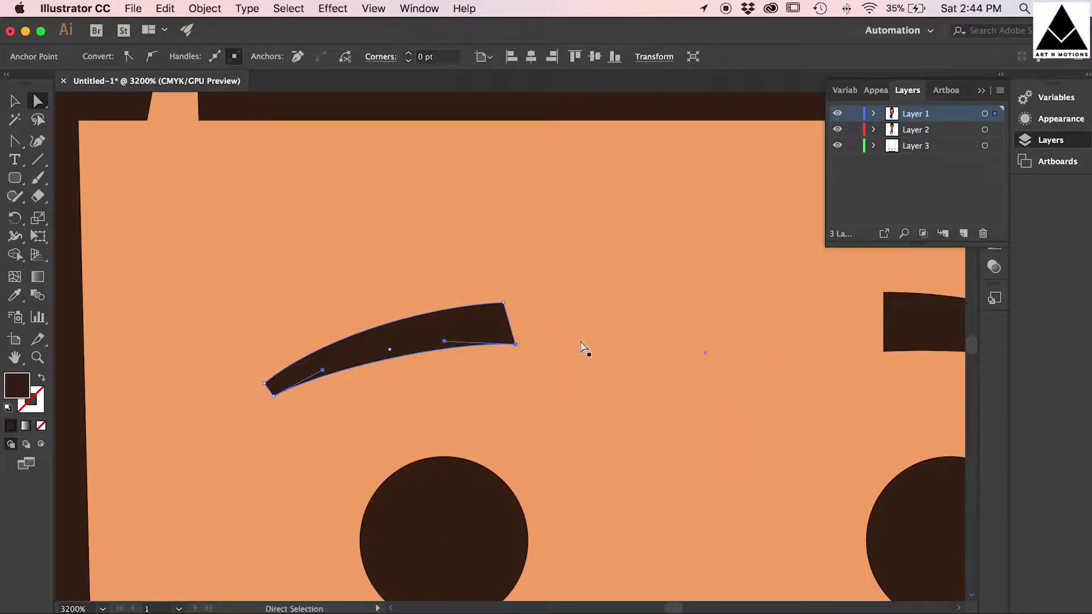
Step: Delete the woman's right-hand eyebrow
{"action": "key", "text": "super+minus"}
{"action": "key", "text": "super+minus"}
{"action": "key", "text": "super+minus"}
{"action": "key", "text": "v"}
{"action": "left_click", "coordinate": [708, 351]}
{"action": "key", "text": "BackSpace"}
Step: Reflect a copy of the arched eyebrow and position it above the woman's other eye
{"action": "left_click", "coordinate": [490, 342]}
{"action": "left_click", "coordinate": [205, 8]}
{"action": "left_click", "coordinate": [387, 84]}
{"action": "left_click", "coordinate": [195, 328]}
{"action": "key", "text": "Right"}
{"action": "key", "text": "Right"}
{"action": "key", "text": "Right"}
{"action": "key", "text": "Right"}
{"action": "key", "text": "super+minus"}
{"action": "key", "text": "super+minus"}
{"action": "key", "text": "super+minus"}
{"action": "key", "text": "super+minus"}
{"action": "left_click", "coordinate": [542, 200]}
Step: Check the woman's two eyebrows up close and within the whole illustration
{"action": "key", "text": "z"}
{"action": "left_click_drag", "start_coordinate": [499, 345], "coordinate": [530, 340]}
{"action": "key", "text": "v"}
{"action": "left_click", "coordinate": [418, 343]}
{"action": "left_click", "coordinate": [523, 340], "text": "shift"}
{"action": "left_click", "coordinate": [176, 217]}
{"action": "key", "text": "super+minus"}
{"action": "key", "text": "super+minus"}
{"action": "key", "text": "super+minus"}
{"action": "key", "text": "super+minus"}
{"action": "key", "text": "super+minus"}
{"action": "key", "text": "super+minus"}
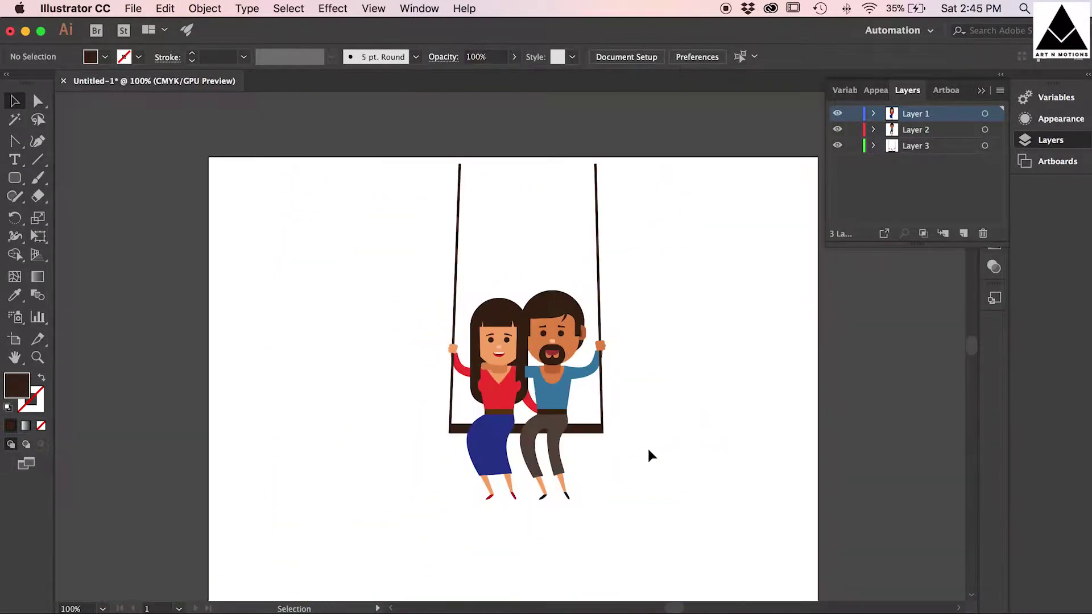
Step: Save the document as "You and I.ai", creating a "Valentines Day" folder inside Tutorial and a further folder within it
{"action": "key", "text": "super+s"}
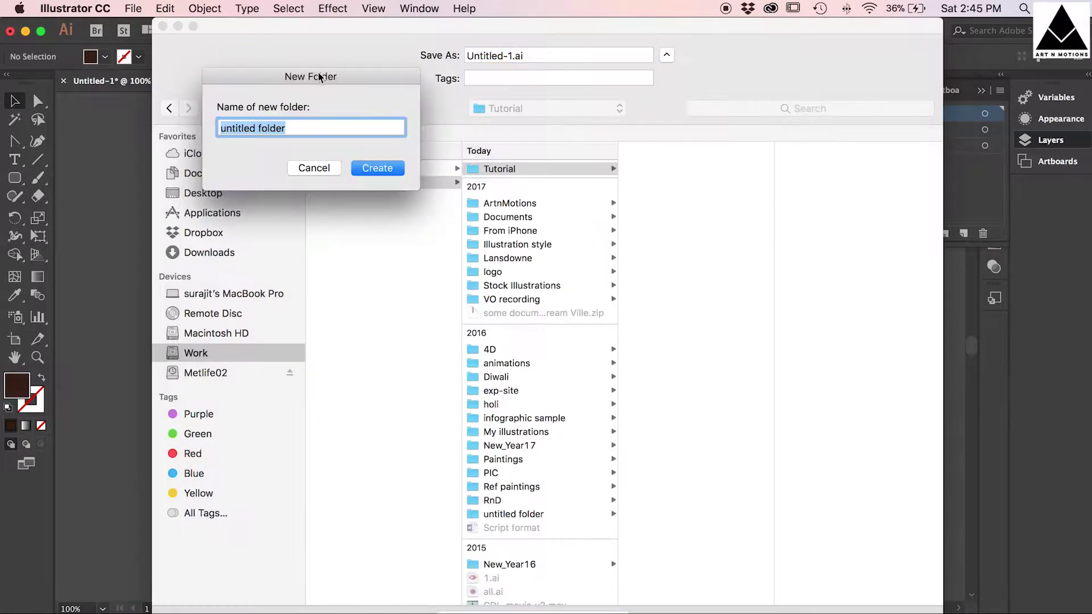
{"action": "left_click_drag", "start_coordinate": [317, 154], "coordinate": [772, 196]}
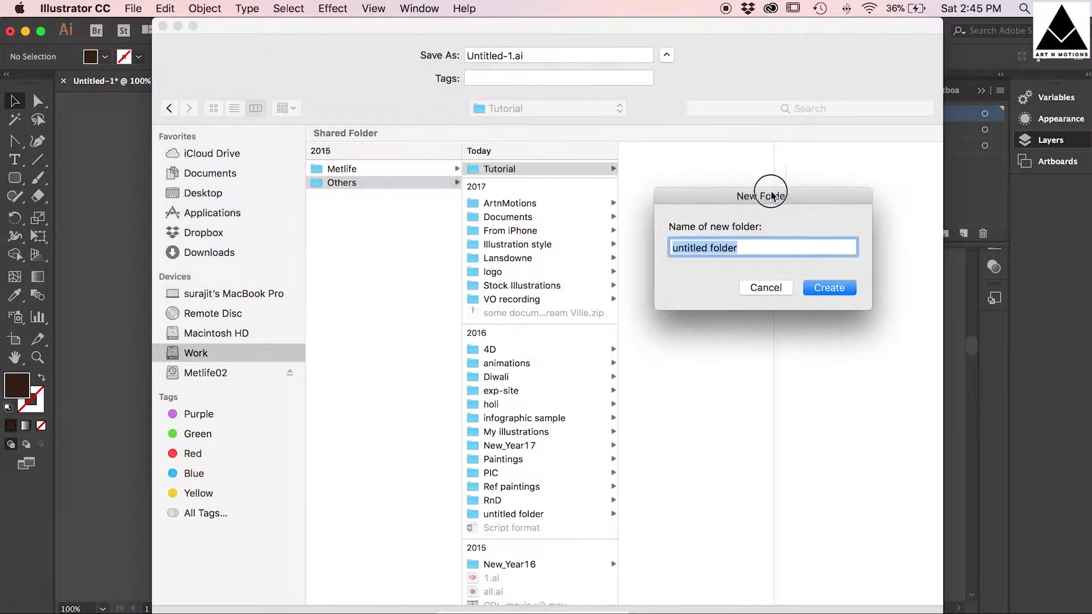
{"action": "left_click", "coordinate": [826, 287]}
{"action": "left_click", "coordinate": [506, 54]}
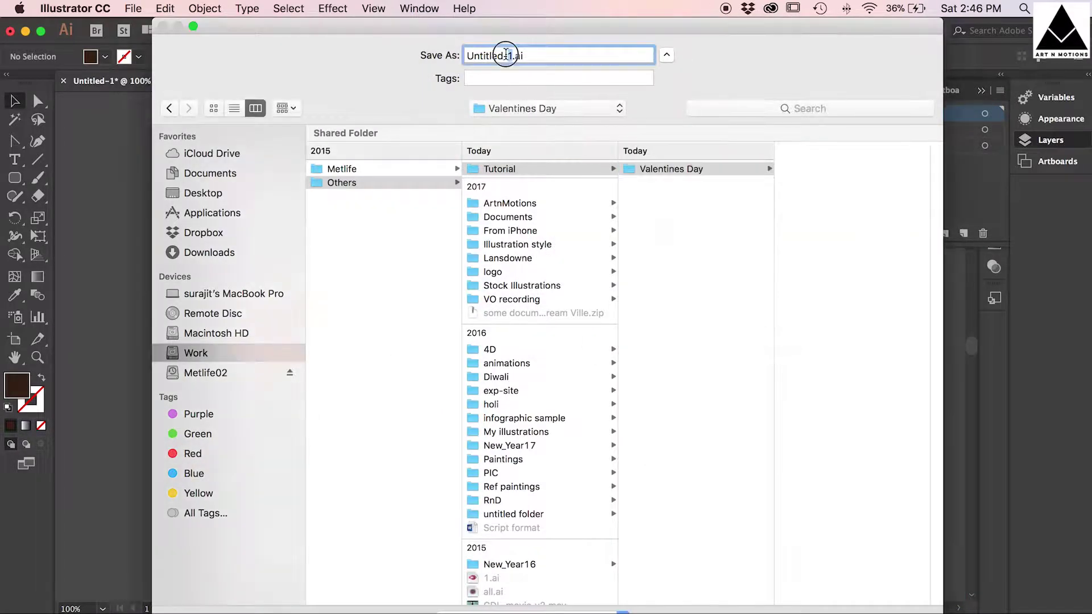
{"action": "key", "text": "shift+super+n"}
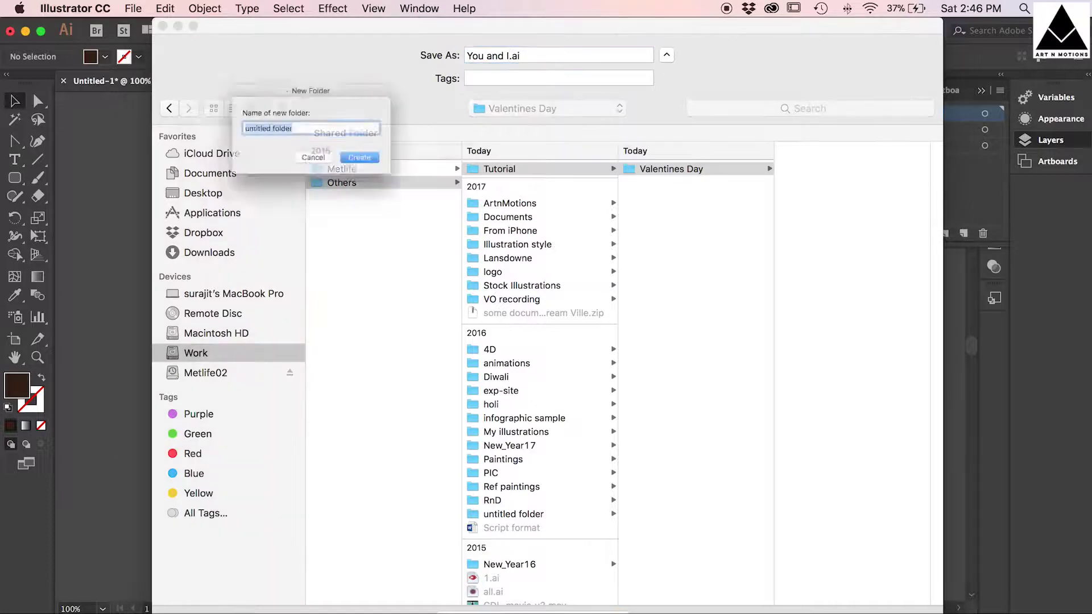
{"action": "type", "text": "Obje"}
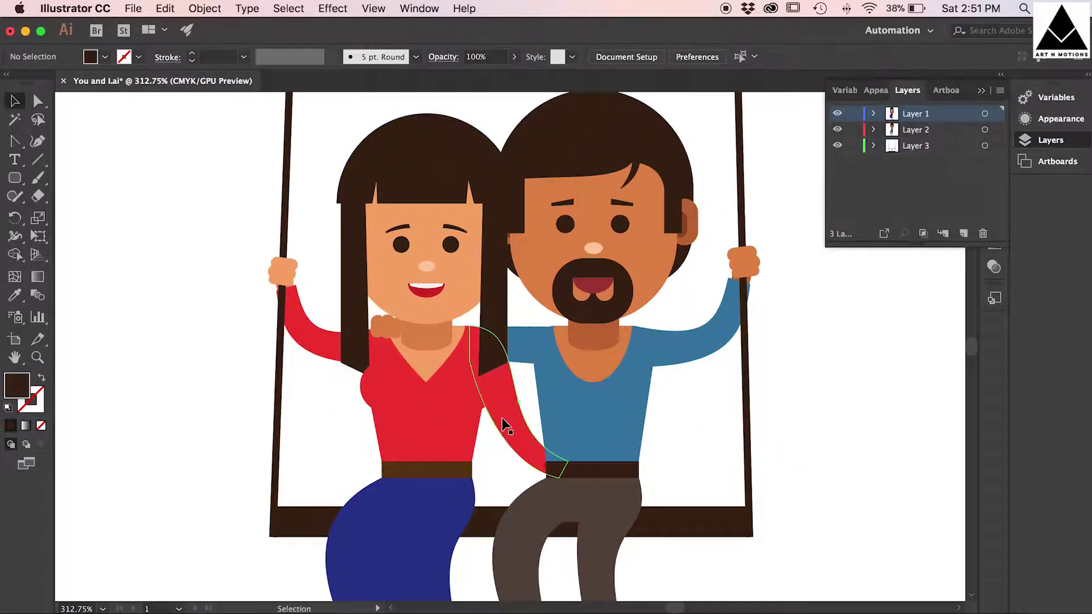
Step: Create Layer 4 beneath Layer 3 and paste the woman's back hair in place on it
{"action": "left_click", "coordinate": [927, 147]}
{"action": "left_click", "coordinate": [964, 233]}
{"action": "left_click_drag", "start_coordinate": [927, 146], "coordinate": [926, 182]}
{"action": "left_click", "coordinate": [926, 186]}
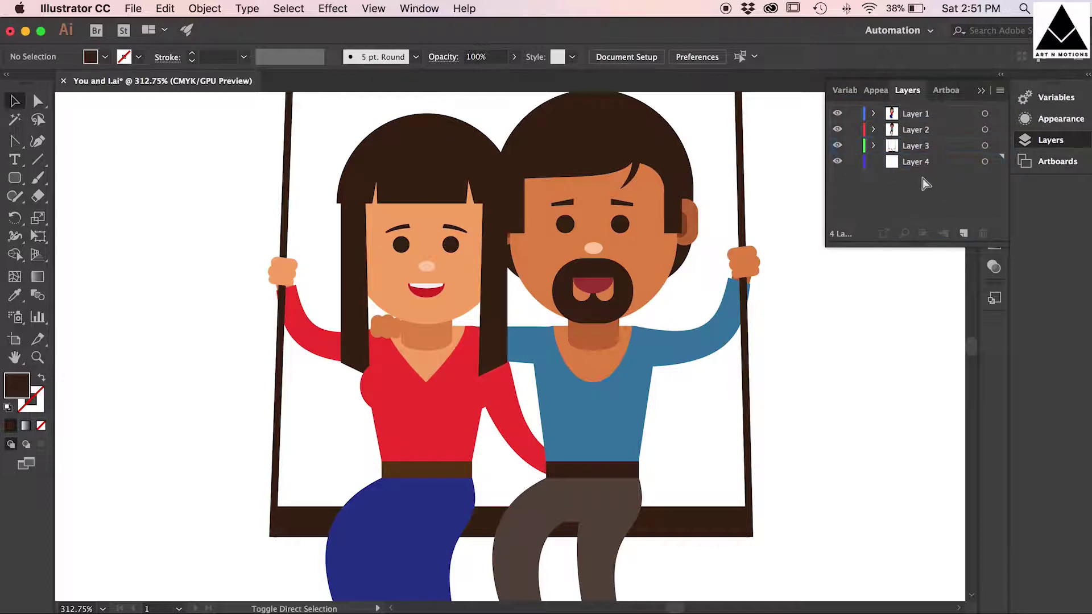
{"action": "key", "text": "super+f"}
{"action": "left_click", "coordinate": [791, 199]}
Step: Fill the top of the woman's hair with a lighter brown and match both front side strands to it
{"action": "left_click", "coordinate": [428, 159]}
{"action": "left_click", "coordinate": [105, 57]}
{"action": "left_click", "coordinate": [137, 104]}
{"action": "left_click", "coordinate": [493, 273]}
{"action": "left_click", "coordinate": [354, 273], "text": "shift"}
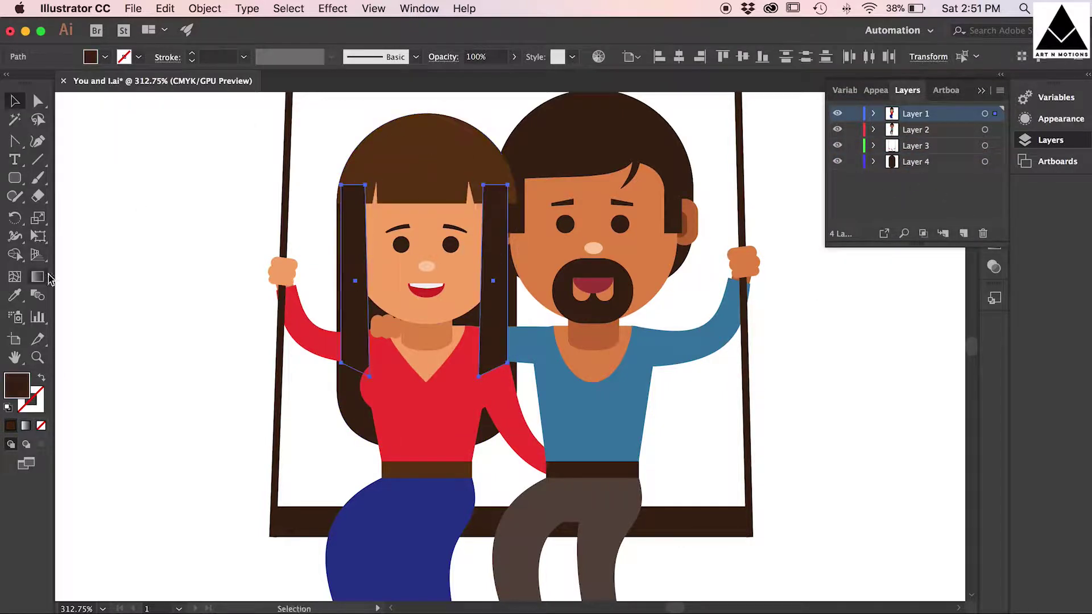
{"action": "left_click", "coordinate": [14, 295]}
{"action": "left_click", "coordinate": [421, 159]}
{"action": "left_click", "coordinate": [355, 412], "text": "super"}
{"action": "left_click", "coordinate": [15, 101]}
{"action": "left_click", "coordinate": [87, 115]}
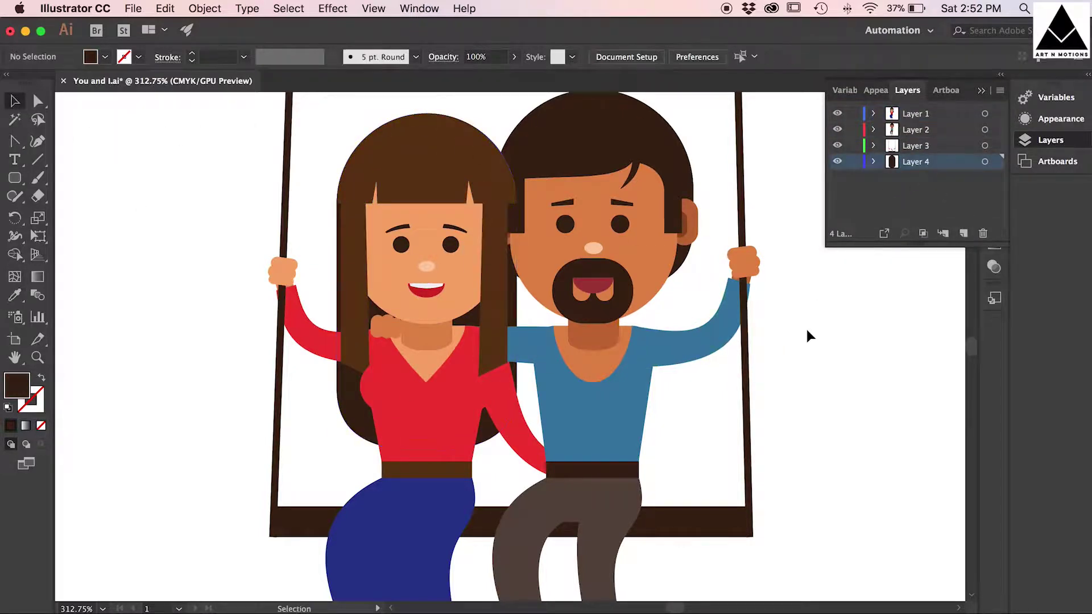
Step: Move the outer anchors of the woman's left-hand hair strand outward to align with the edge of her hair
{"action": "key", "text": "z"}
{"action": "left_click_drag", "start_coordinate": [343, 265], "coordinate": [457, 332]}
{"action": "key", "text": "a"}
{"action": "left_click", "coordinate": [339, 130]}
{"action": "left_click_drag", "start_coordinate": [339, 131], "coordinate": [334, 153]}
{"action": "left_click_drag", "start_coordinate": [339, 428], "coordinate": [333, 431]}
Step: Adjust the anchors of the woman's right-hand hair strand so it fills out to the edge of her hair
{"action": "left_click", "coordinate": [581, 346]}
{"action": "left_click_drag", "start_coordinate": [607, 173], "coordinate": [622, 186]}
{"action": "left_click_drag", "start_coordinate": [624, 140], "coordinate": [635, 161]}
{"action": "left_click_drag", "start_coordinate": [619, 429], "coordinate": [636, 430]}
{"action": "left_click_drag", "start_coordinate": [572, 452], "coordinate": [578, 449]}
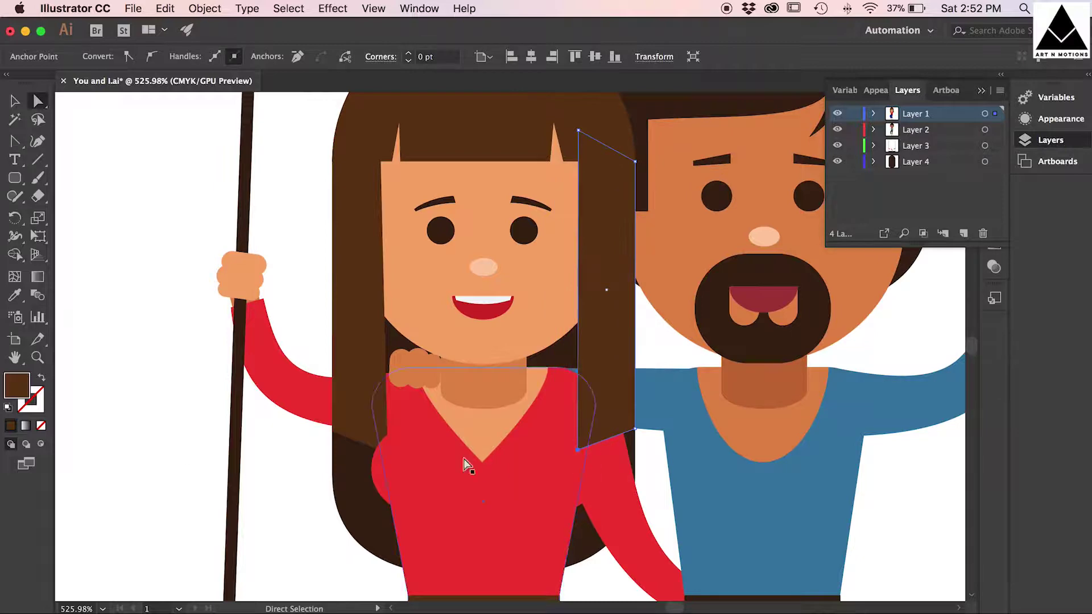
{"action": "left_click", "coordinate": [364, 429]}
{"action": "key", "text": "v"}
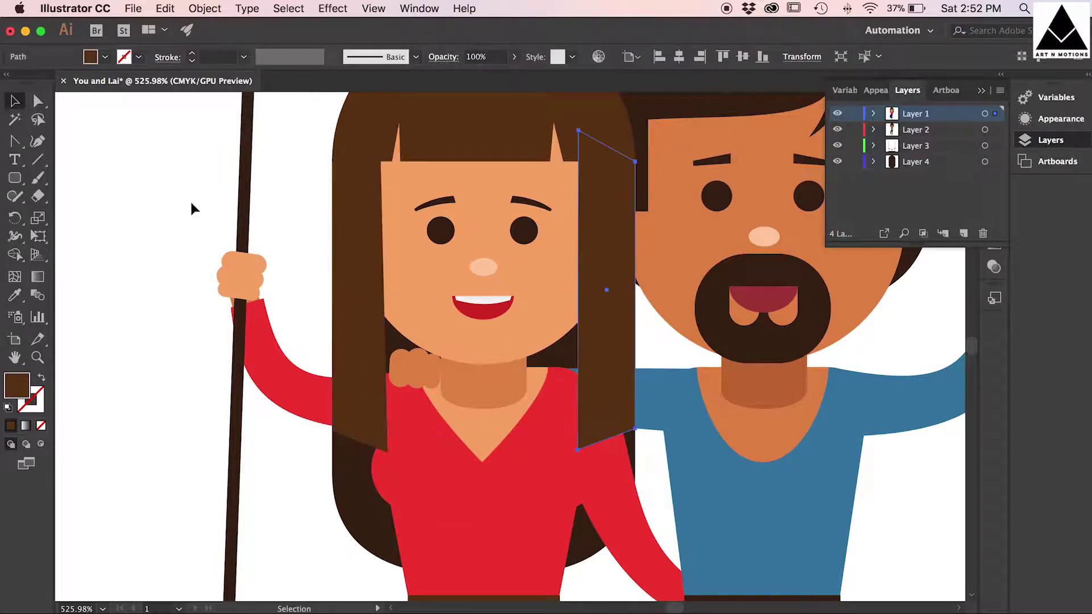
{"action": "left_click", "coordinate": [200, 207]}
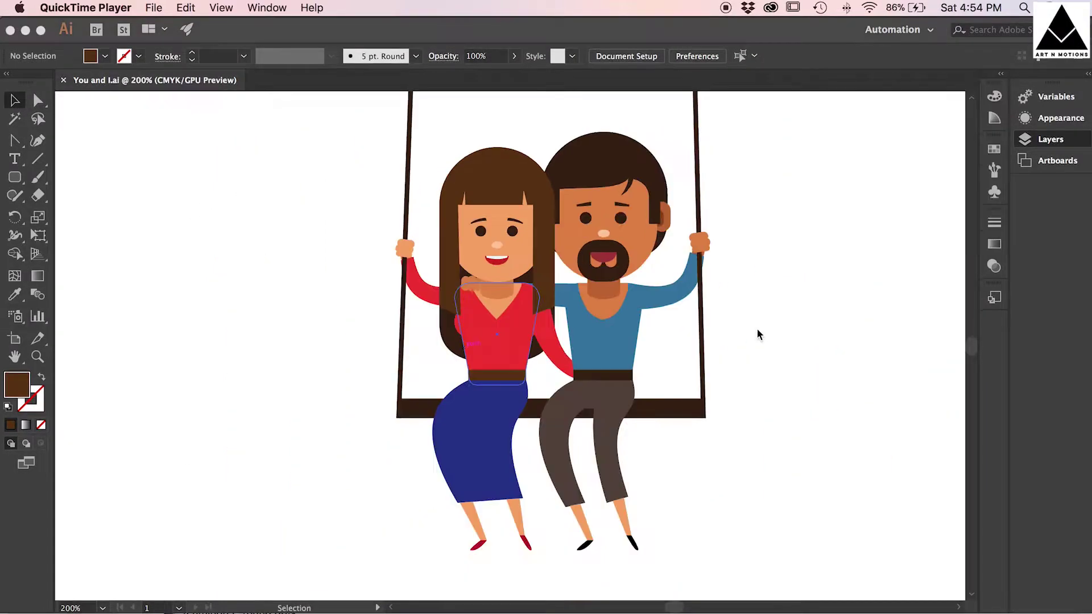
Step: Move all the artwork down to near the lower edge of the artboard
{"action": "left_click", "coordinate": [778, 325]}
{"action": "key", "text": "super+0"}
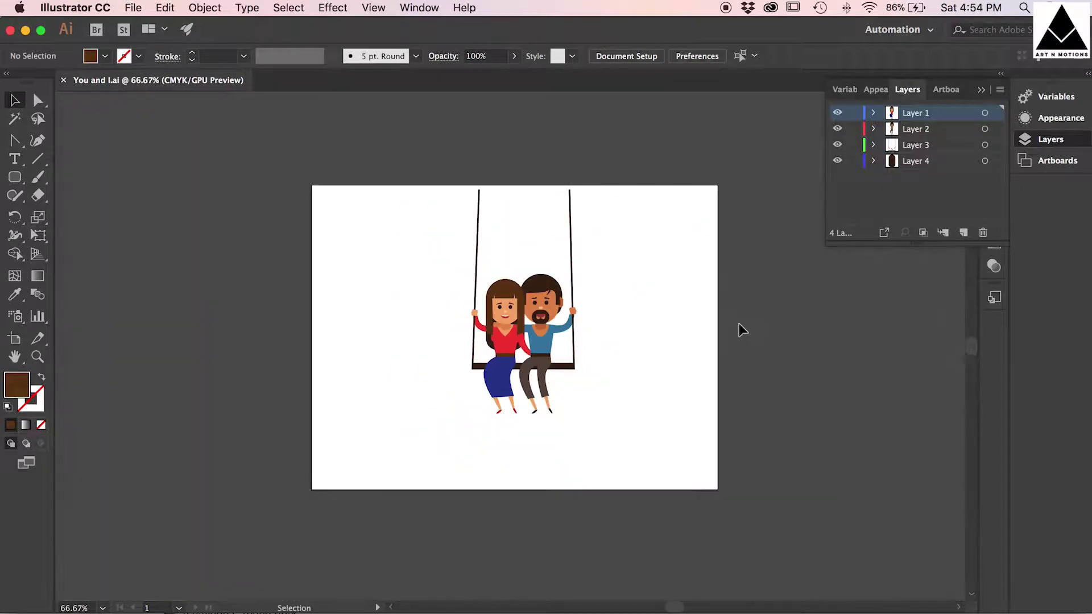
{"action": "key", "text": "super+a"}
{"action": "key", "text": "shift+Down"}
{"action": "key", "text": "shift+Down"}
{"action": "key", "text": "shift+Down"}
{"action": "key", "text": "shift+Down"}
{"action": "key", "text": "shift+Down"}
{"action": "key", "text": "shift+Down"}
{"action": "key", "text": "shift+Down"}
{"action": "key", "text": "shift+Down"}
{"action": "key", "text": "shift+Down"}
{"action": "key", "text": "shift+Down"}
{"action": "key", "text": "shift+Down"}
{"action": "left_click", "coordinate": [744, 319]}
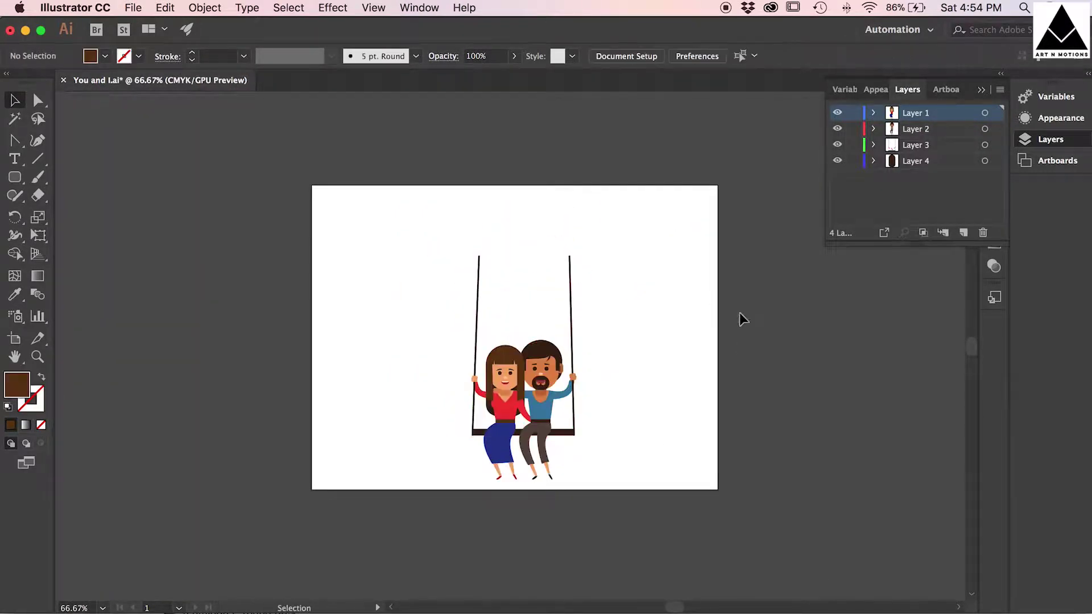
Step: Enlarge the artboard to about 904 pt high and extend its right side to roughly double the width
{"action": "left_click", "coordinate": [626, 56]}
{"action": "left_click", "coordinate": [627, 169]}
{"action": "left_click_drag", "start_coordinate": [520, 185], "coordinate": [517, 297]}
{"action": "scroll", "coordinate": [656, 346], "scroll_direction": "down", "scroll_amount": 5}
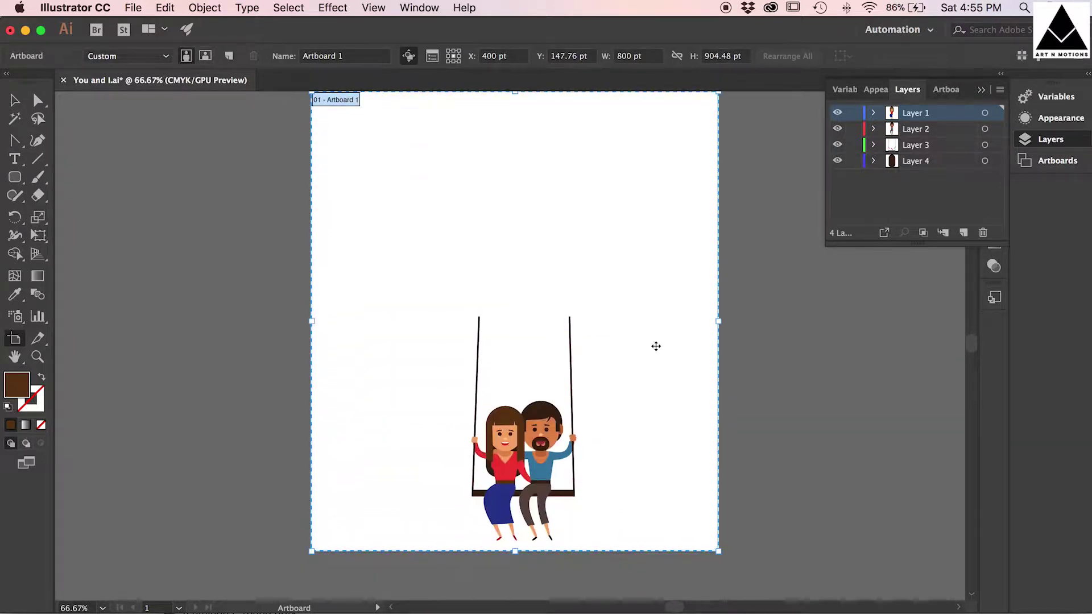
{"action": "key", "text": "super+minus"}
{"action": "left_click_drag", "start_coordinate": [615, 334], "coordinate": [827, 338]}
{"action": "key", "text": "v"}
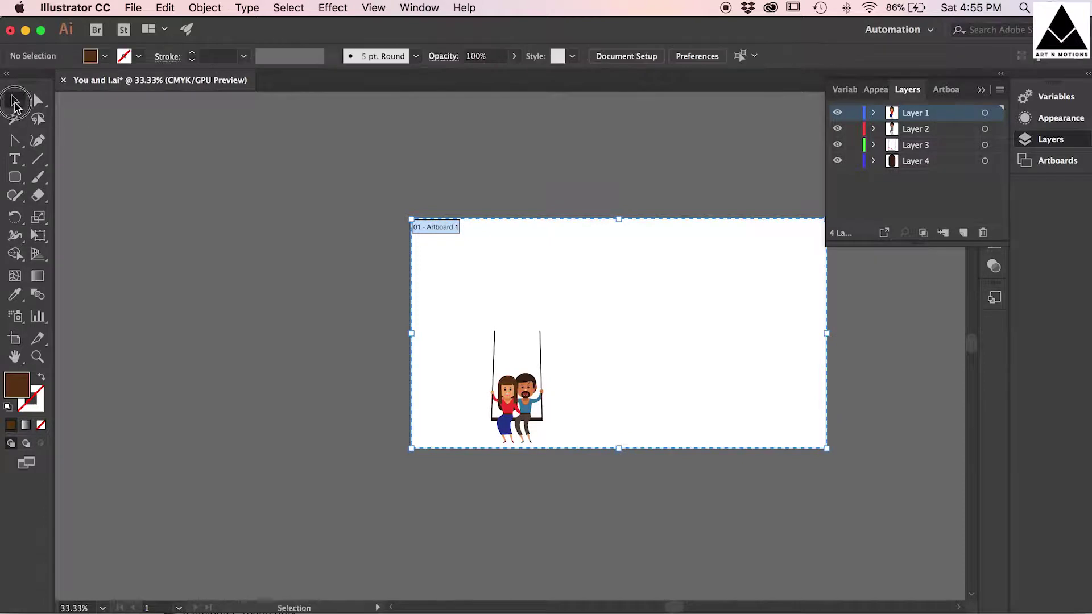
Step: Move the couple and the swing up on the enlarged artboard
{"action": "key", "text": "super+plus"}
{"action": "scroll", "coordinate": [431, 283], "scroll_direction": "down", "scroll_amount": 3}
{"action": "key", "text": "super+a"}
{"action": "scroll", "coordinate": [684, 421], "scroll_direction": "up", "scroll_amount": 4}
{"action": "scroll", "coordinate": [683, 421], "scroll_direction": "right", "scroll_amount": 3}
{"action": "key", "text": "shift+Up"}
{"action": "key", "text": "shift+Up"}
{"action": "key", "text": "shift+Up"}
{"action": "key", "text": "shift+Up"}
{"action": "key", "text": "shift+Up"}
{"action": "key", "text": "shift+Up"}
{"action": "key", "text": "shift+Up"}
{"action": "key", "text": "shift+Up"}
{"action": "key", "text": "shift+Up"}
{"action": "key", "text": "shift+Up"}
{"action": "key", "text": "shift+Up"}
{"action": "key", "text": "shift+Up"}
{"action": "key", "text": "shift+Up"}
{"action": "key", "text": "shift+Up"}
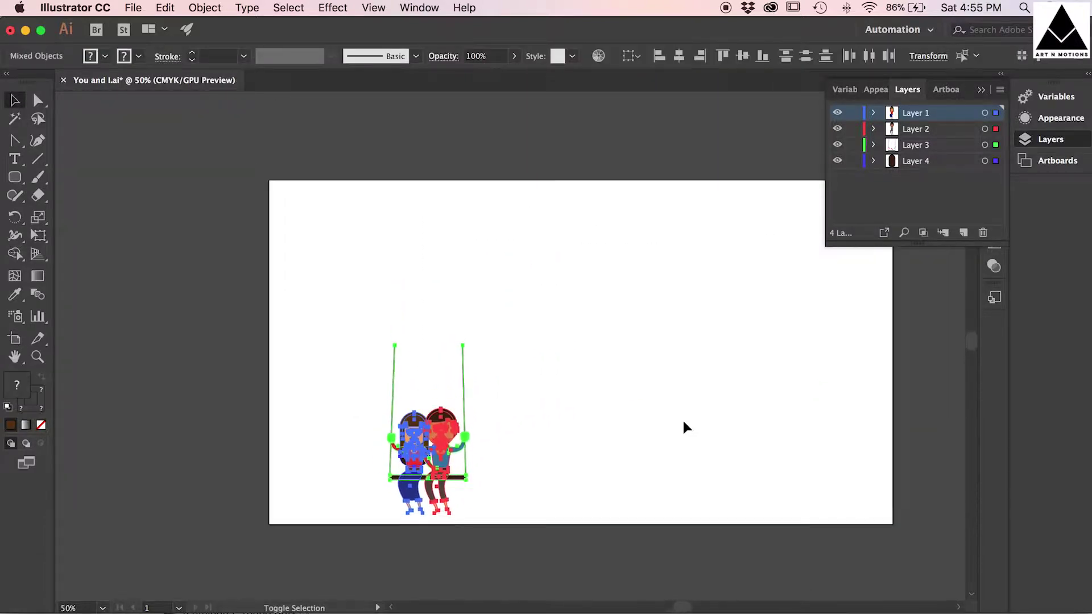
Step: Shift the couple and the swing slightly to the right on the artboard
{"action": "left_click", "coordinate": [684, 421]}
{"action": "left_click_drag", "start_coordinate": [360, 254], "coordinate": [554, 489]}
{"action": "key", "text": "shift+Right"}
{"action": "key", "text": "shift+Right"}
{"action": "key", "text": "shift+Right"}
{"action": "key", "text": "shift+Right"}
{"action": "key", "text": "shift+Right"}
{"action": "key", "text": "shift+Right"}
{"action": "key", "text": "shift+Right"}
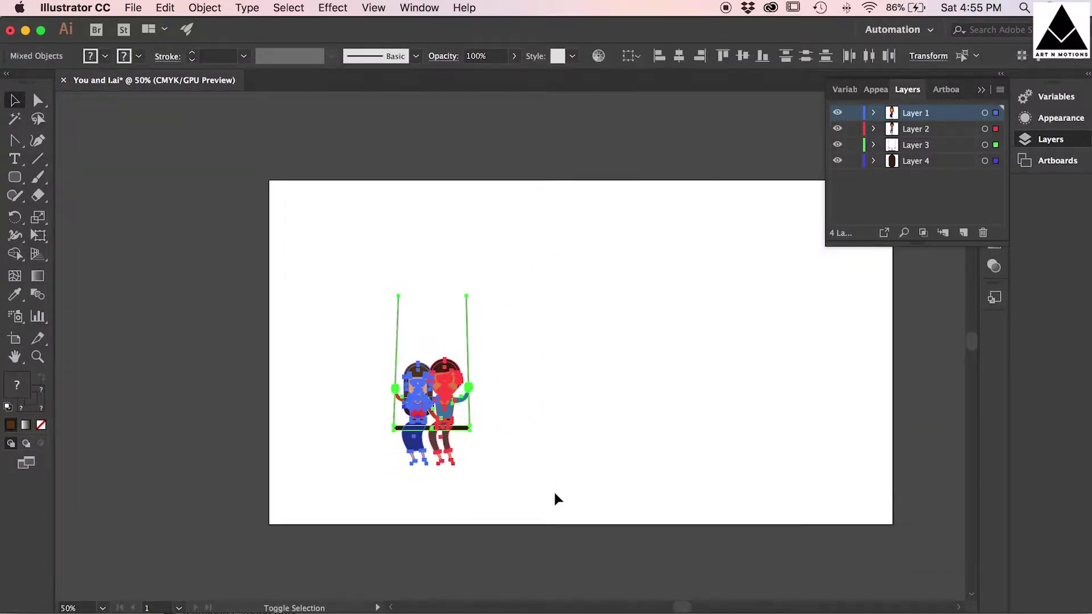
{"action": "left_click", "coordinate": [620, 451]}
Step: Draw a brown house silhouette with a sloped, overhanging roof to the right of the swing, on Layer 5 beneath the other layers
{"action": "left_click_drag", "start_coordinate": [924, 212], "coordinate": [924, 212]}
{"action": "key", "text": "p"}
{"action": "left_click", "coordinate": [617, 409]}
{"action": "left_click_drag", "start_coordinate": [617, 378], "coordinate": [655, 386]}
{"action": "left_click", "coordinate": [722, 380]}
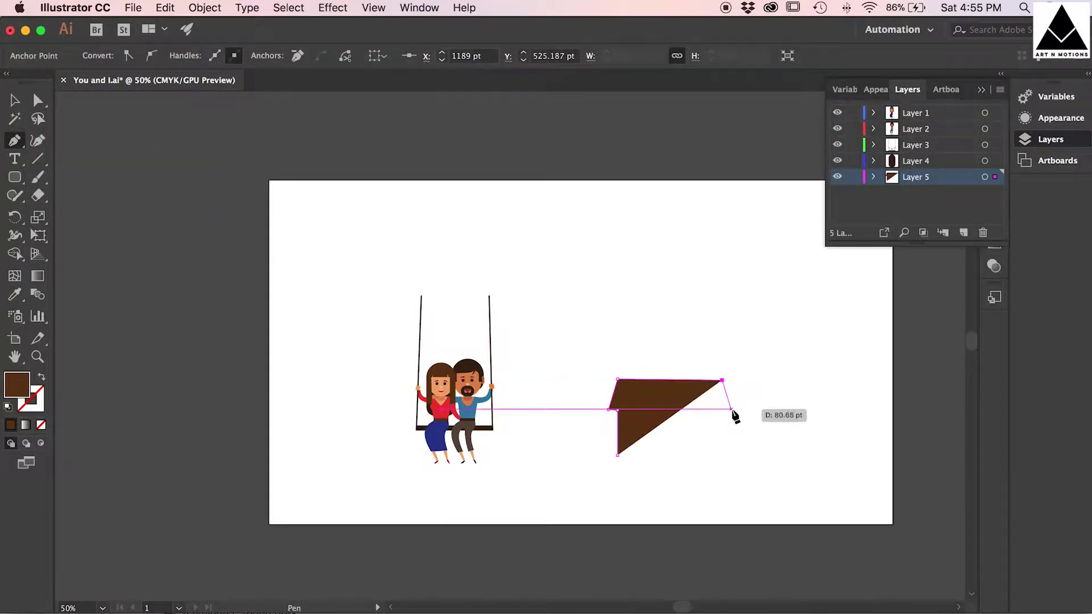
{"action": "left_click", "coordinate": [731, 409]}
{"action": "left_click", "coordinate": [721, 456]}
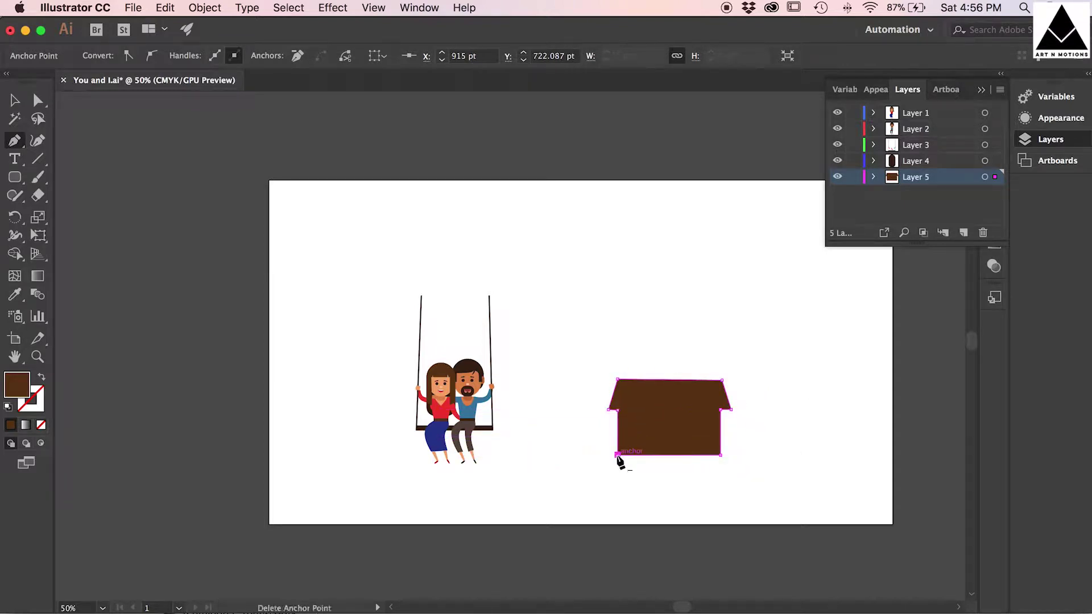
Step: Close the house outline and fill the silhouette with near-black navy #00040f
{"action": "left_click", "coordinate": [618, 455]}
{"action": "key", "text": "v"}
{"action": "left_click", "coordinate": [683, 483]}
{"action": "left_click", "coordinate": [717, 453]}
{"action": "left_click", "coordinate": [104, 56]}
{"action": "left_click", "coordinate": [137, 93]}
{"action": "double_click", "coordinate": [22, 392]}
{"action": "type", "text": "0a143f"}
{"action": "left_click", "coordinate": [863, 431]}
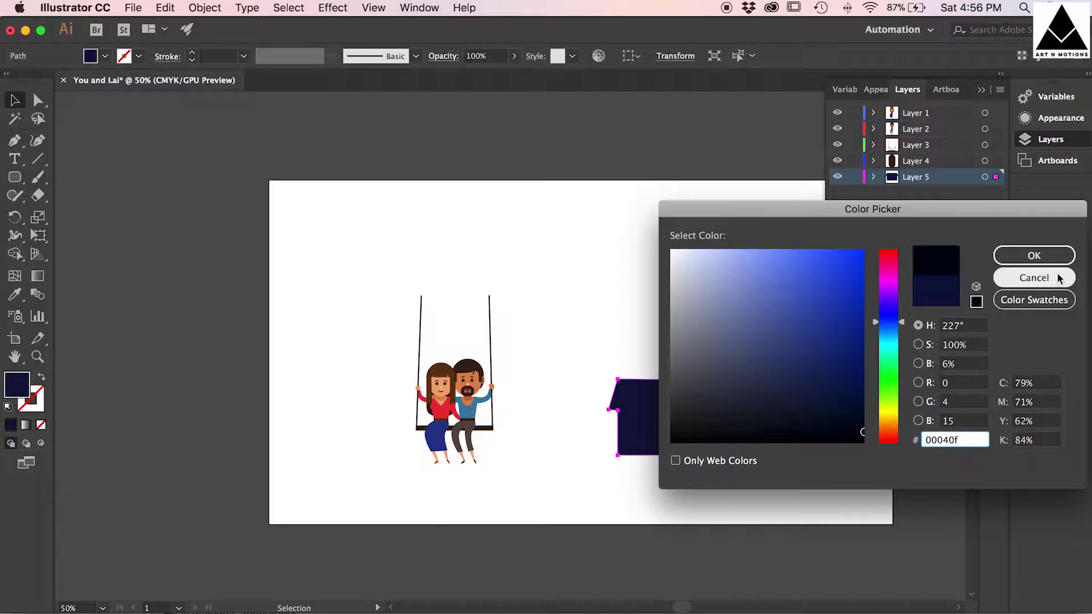
{"action": "left_click", "coordinate": [1046, 257]}
{"action": "left_click", "coordinate": [262, 232]}
Step: Draw a near-black chimney stack with a wider rounded cap near the right end of the house roof
{"action": "key", "text": "m"}
{"action": "mouse_move", "coordinate": [685, 361]}
{"action": "left_mouse_down"}
{"action": "mouse_move", "coordinate": [714, 370]}
{"action": "mouse_move", "coordinate": [707, 387]}
{"action": "left_mouse_up"}
{"action": "key", "text": "v"}
{"action": "left_click", "coordinate": [722, 361]}
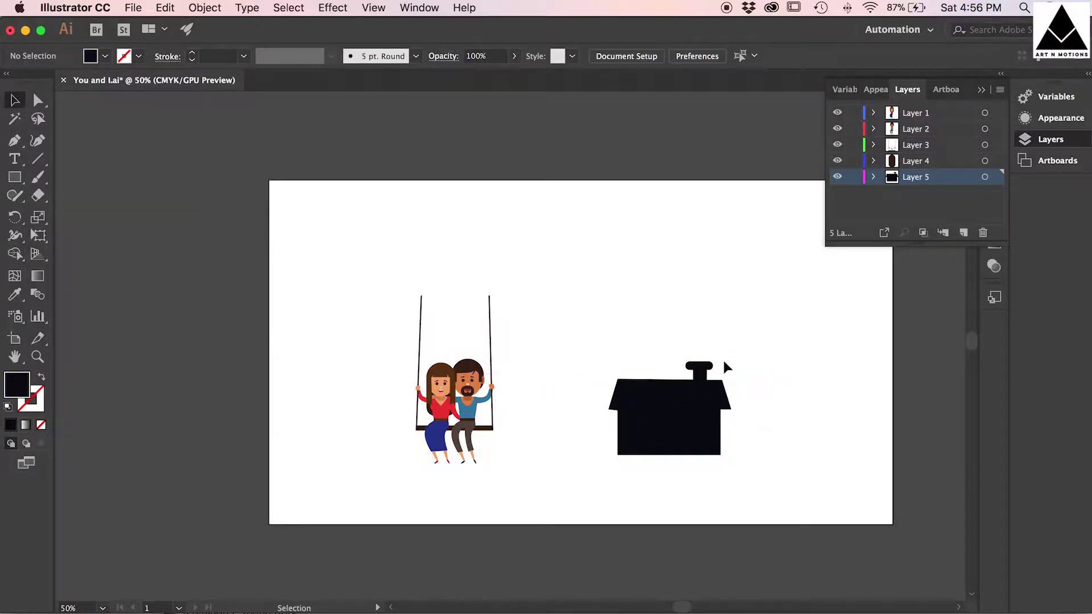
Step: Replace the chimney cap with a rounded rectangle about 68 pt wide and 30 pt high, and widen the stack beneath it
{"action": "key", "text": "super+equal"}
{"action": "key", "text": "super+equal"}
{"action": "scroll", "coordinate": [801, 358], "scroll_direction": "right", "scroll_amount": 1}
{"action": "left_click", "coordinate": [797, 384]}
{"action": "key", "text": "Delete"}
{"action": "left_click_drag", "start_coordinate": [15, 177], "coordinate": [113, 195]}
{"action": "left_click_drag", "start_coordinate": [784, 365], "coordinate": [835, 389]}
{"action": "left_click", "coordinate": [668, 59]}
{"action": "left_click", "coordinate": [609, 128]}
{"action": "left_click", "coordinate": [16, 102]}
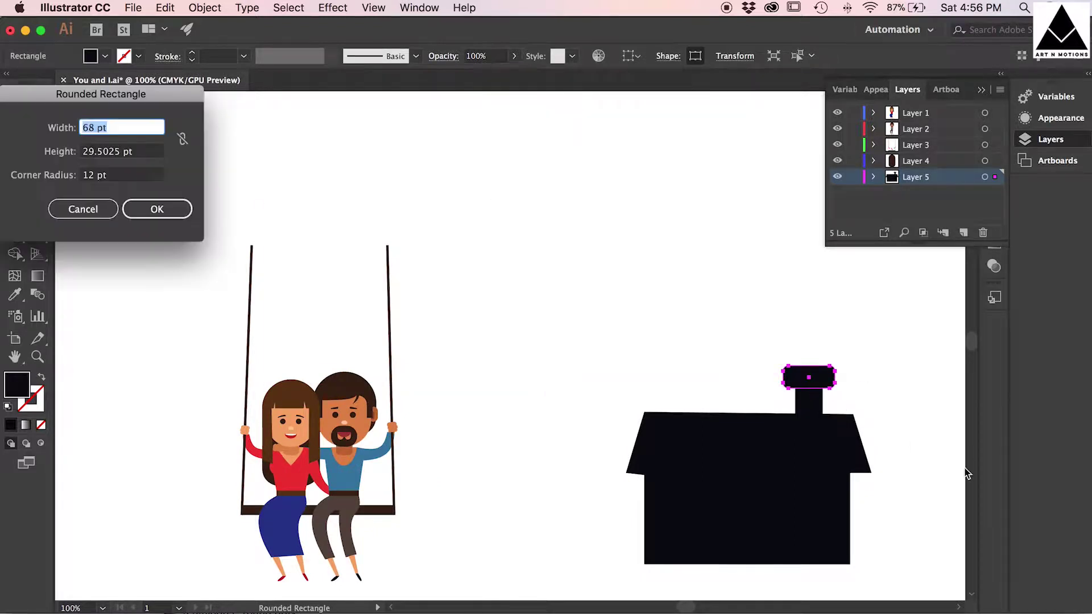
{"action": "key", "text": "Escape"}
{"action": "key", "text": "v"}
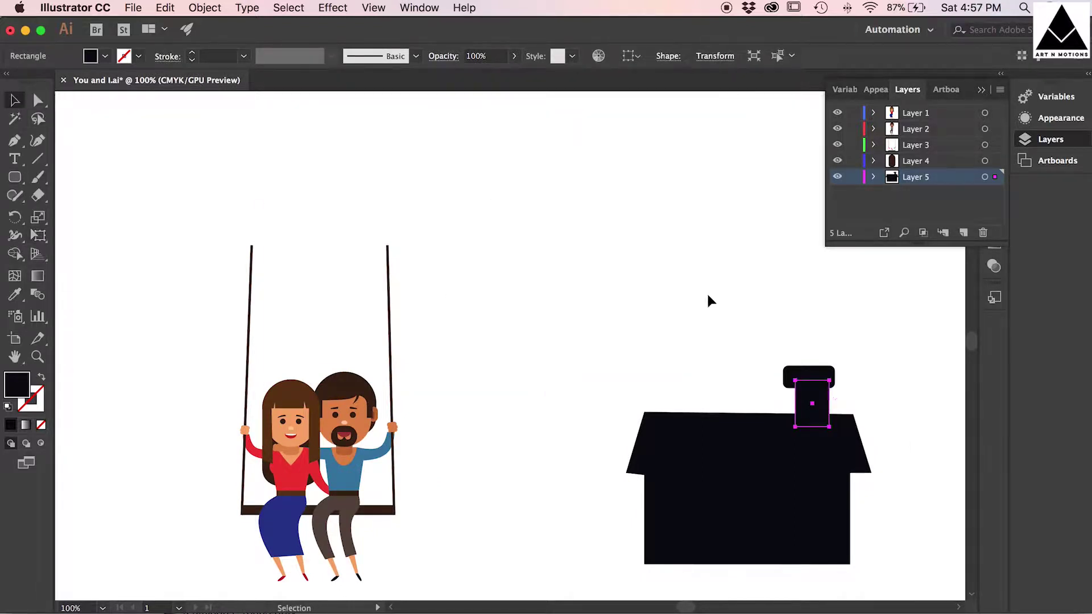
Step: Draw a tall near-black tower body to the right of the house and taper it toward the top
{"action": "left_click", "coordinate": [731, 289]}
{"action": "key", "text": "super+minus"}
{"action": "left_click_drag", "start_coordinate": [18, 185], "coordinate": [108, 176]}
{"action": "scroll", "coordinate": [736, 295], "scroll_direction": "right", "scroll_amount": 3}
{"action": "left_click_drag", "start_coordinate": [628, 291], "coordinate": [652, 292]}
{"action": "key", "text": "a"}
{"action": "left_click_drag", "start_coordinate": [717, 291], "coordinate": [705, 292]}
{"action": "left_click_drag", "start_coordinate": [649, 293], "coordinate": [647, 294]}
Step: Widen the tower body by shifting its right-hand corners outward, keeping the sides tapered
{"action": "left_click_drag", "start_coordinate": [728, 275], "coordinate": [702, 516]}
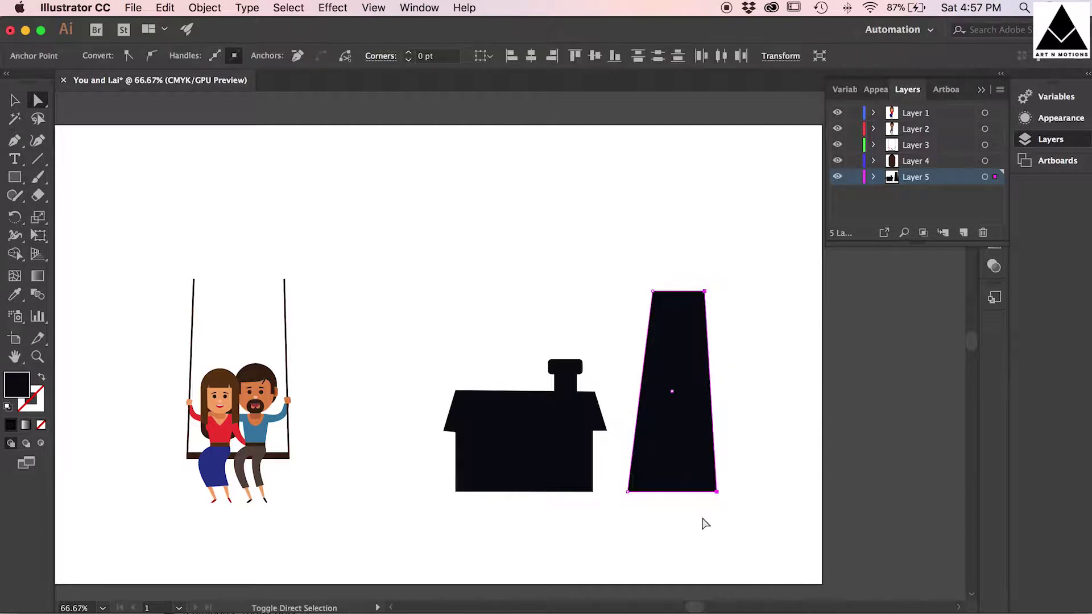
{"action": "key", "text": "shift+Right"}
{"action": "key", "text": "shift+Right"}
{"action": "key", "text": "shift+Right"}
{"action": "key", "text": "shift+Right"}
{"action": "left_click", "coordinate": [751, 325]}
{"action": "left_click_drag", "start_coordinate": [725, 291], "coordinate": [718, 291]}
{"action": "left_click", "coordinate": [138, 212]}
Step: Draw a thin horizontal bar across the lower part of the tower, sticking out on both sides
{"action": "key", "text": "m"}
{"action": "left_click_drag", "start_coordinate": [624, 402], "coordinate": [745, 414]}
{"action": "left_click", "coordinate": [488, 264]}
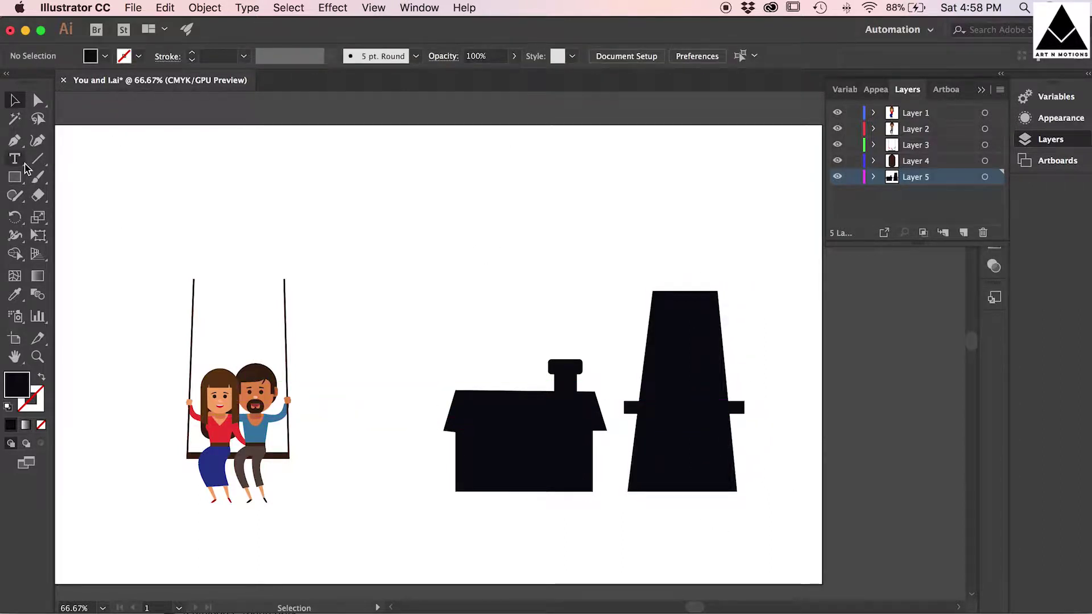
Step: Draw a pointed triangular roof overhanging both sides of the tower's top
{"action": "left_click", "coordinate": [637, 279]}
{"action": "left_click", "coordinate": [684, 237]}
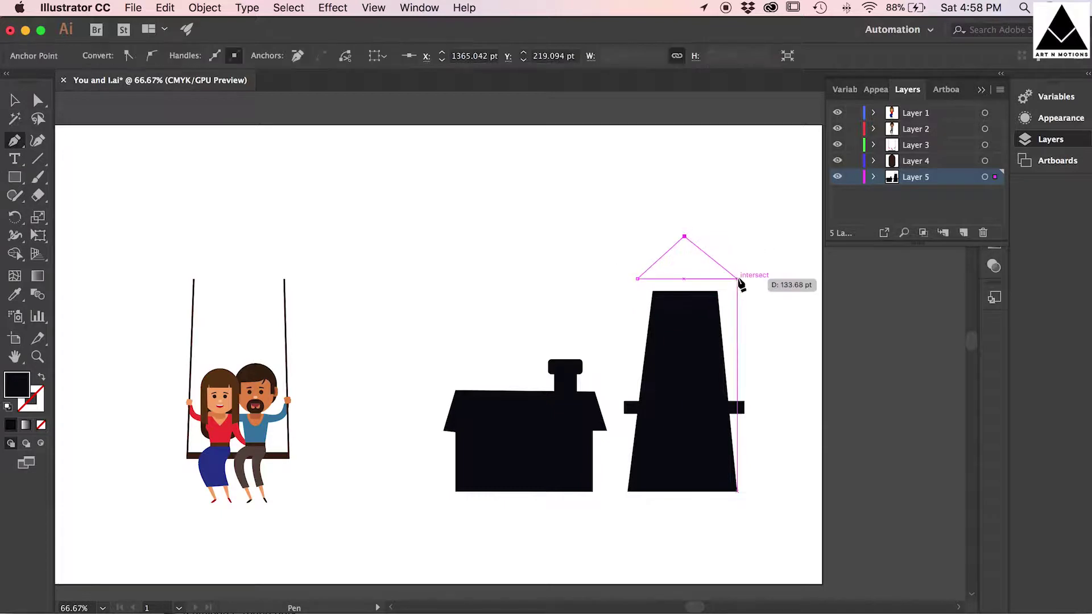
{"action": "left_click", "coordinate": [738, 279]}
{"action": "left_click", "coordinate": [637, 279]}
{"action": "key", "text": "v"}
{"action": "left_click", "coordinate": [790, 435]}
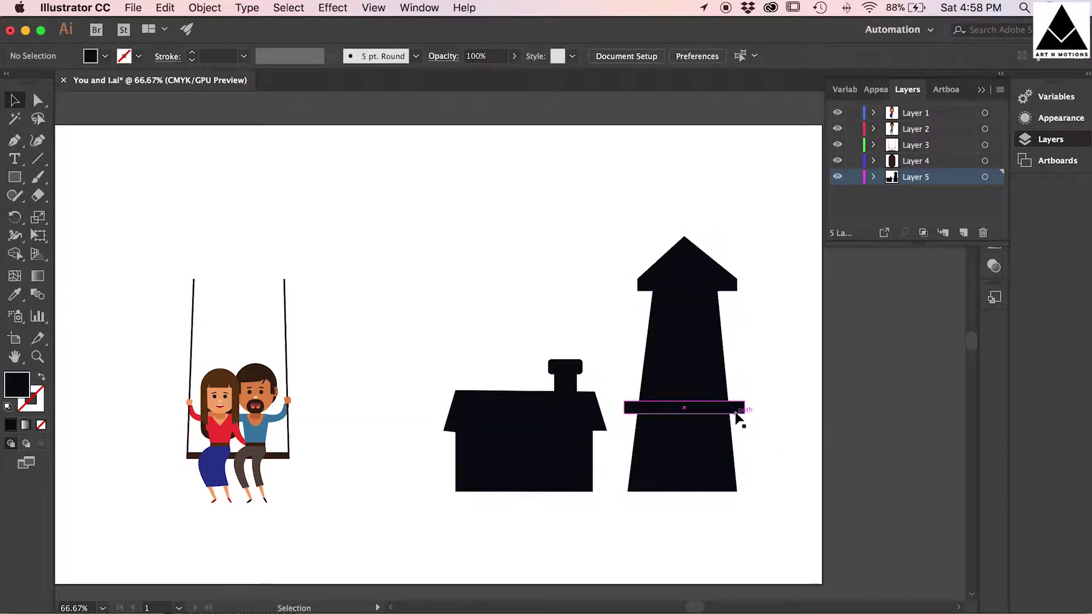
Step: Shorten the tower's horizontal bar at both ends so it sticks out less
{"action": "left_click", "coordinate": [736, 413]}
{"action": "key", "text": "a"}
{"action": "left_click_drag", "start_coordinate": [613, 395], "coordinate": [632, 424]}
{"action": "key", "text": "shift+Right"}
{"action": "key", "text": "shift+Left"}
{"action": "left_click", "coordinate": [756, 435]}
Step: Move the whole tower slightly closer to the house and a little lower
{"action": "left_click", "coordinate": [13, 101]}
{"action": "left_click_drag", "start_coordinate": [620, 222], "coordinate": [665, 470]}
{"action": "left_click_drag", "start_coordinate": [677, 460], "coordinate": [665, 464]}
{"action": "left_click", "coordinate": [771, 437]}
Step: Draw a wide curved hill across the bottom of the artboard, rising from the left edge to beneath the house and tower
{"action": "left_click", "coordinate": [13, 141]}
{"action": "scroll", "coordinate": [58, 530], "scroll_direction": "left", "scroll_amount": 2}
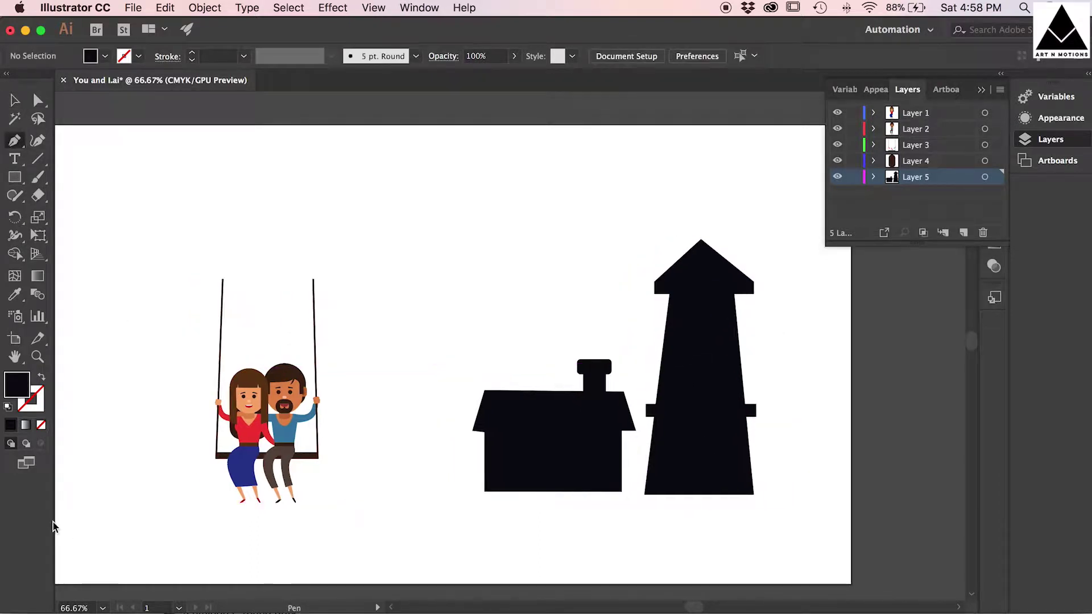
{"action": "scroll", "coordinate": [398, 518], "scroll_direction": "left", "scroll_amount": 6}
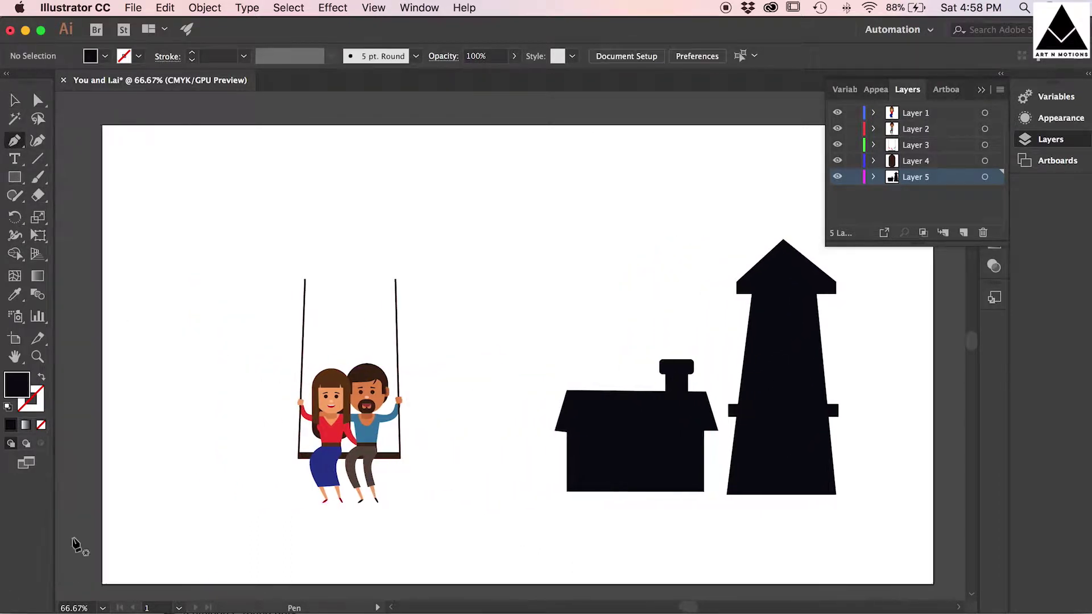
{"action": "left_click", "coordinate": [97, 561]}
{"action": "left_click_drag", "start_coordinate": [633, 485], "coordinate": [842, 479]}
{"action": "left_click", "coordinate": [947, 502]}
{"action": "left_click_drag", "start_coordinate": [943, 544], "coordinate": [926, 475]}
{"action": "left_click", "coordinate": [931, 535]}
{"action": "left_click", "coordinate": [80, 535]}
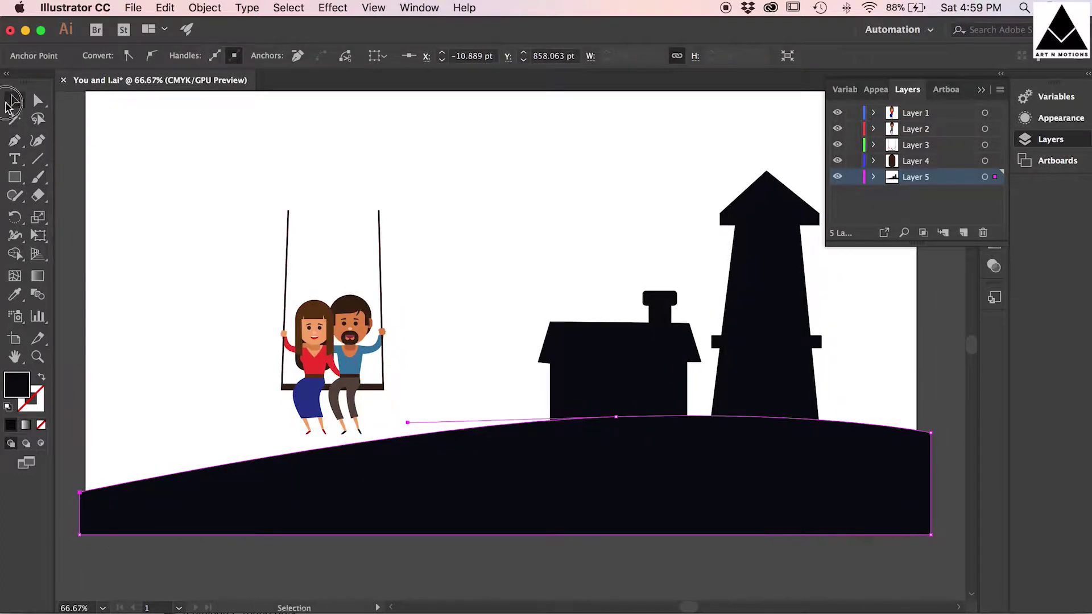
{"action": "left_click", "coordinate": [9, 104]}
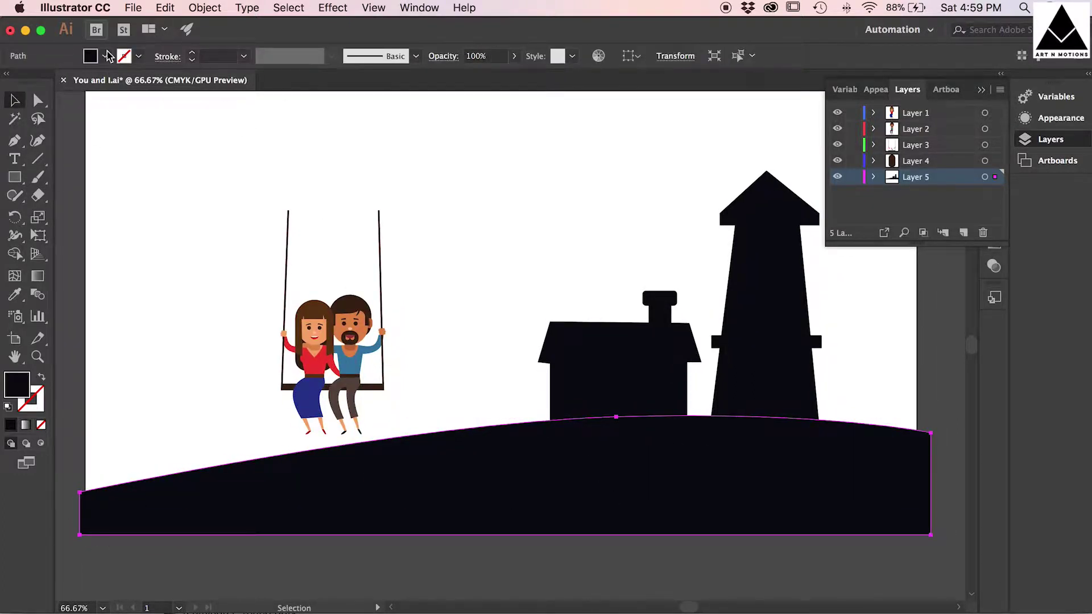
Step: Fill the hill with a linear gradient at -90° from dark blue (C 85, M 59, Y 0, K 52) to near-black
{"action": "left_click", "coordinate": [995, 244]}
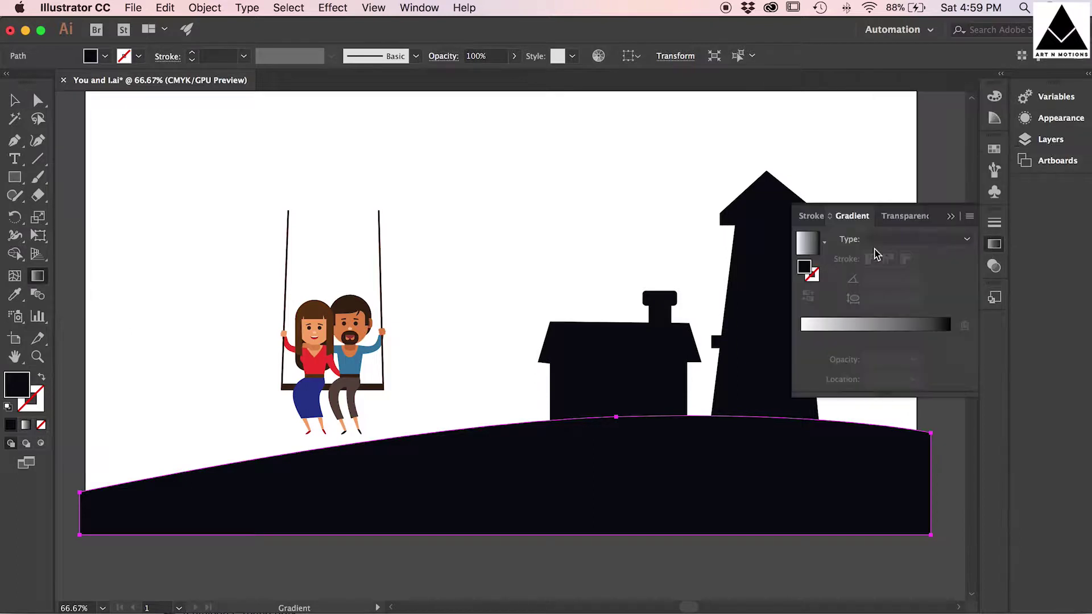
{"action": "left_click", "coordinate": [893, 256]}
{"action": "double_click", "coordinate": [801, 337]}
{"action": "left_click", "coordinate": [859, 396]}
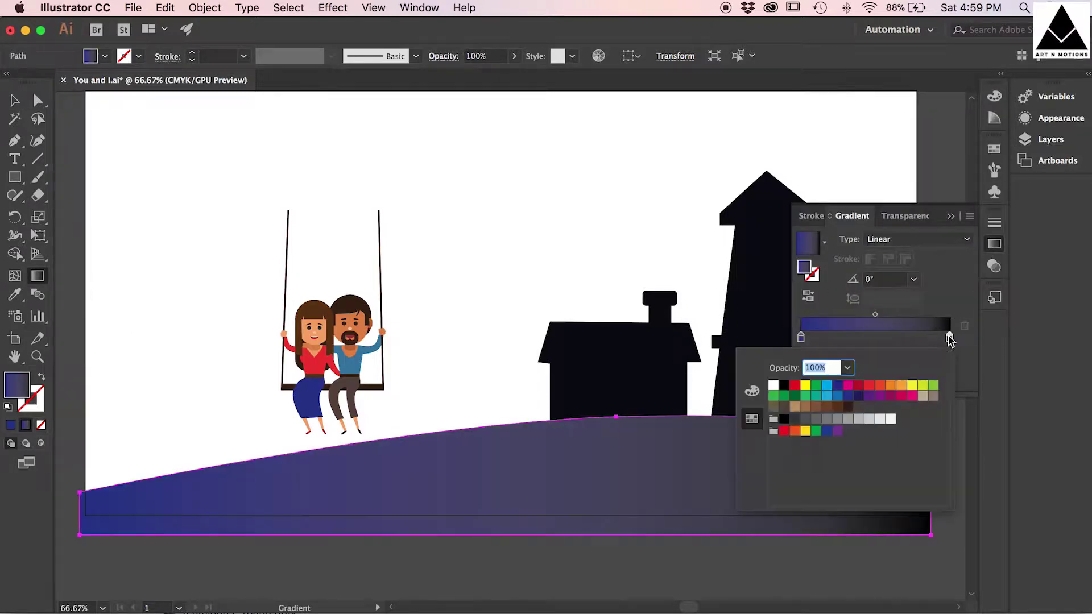
{"action": "double_click", "coordinate": [949, 337]}
{"action": "left_click", "coordinate": [858, 396]}
{"action": "left_click", "coordinate": [837, 396]}
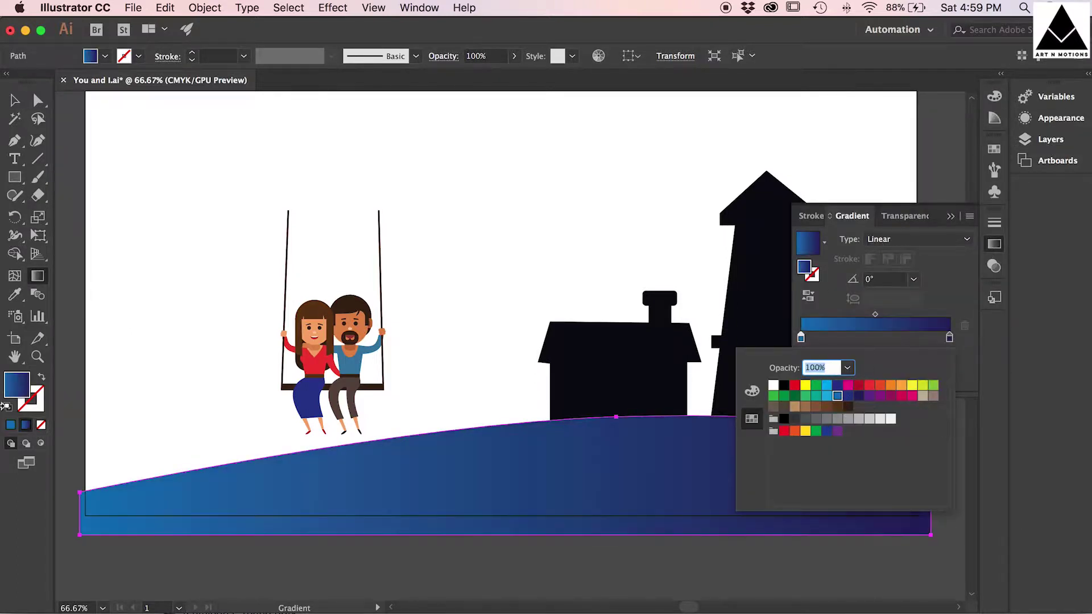
{"action": "left_click", "coordinate": [874, 418]}
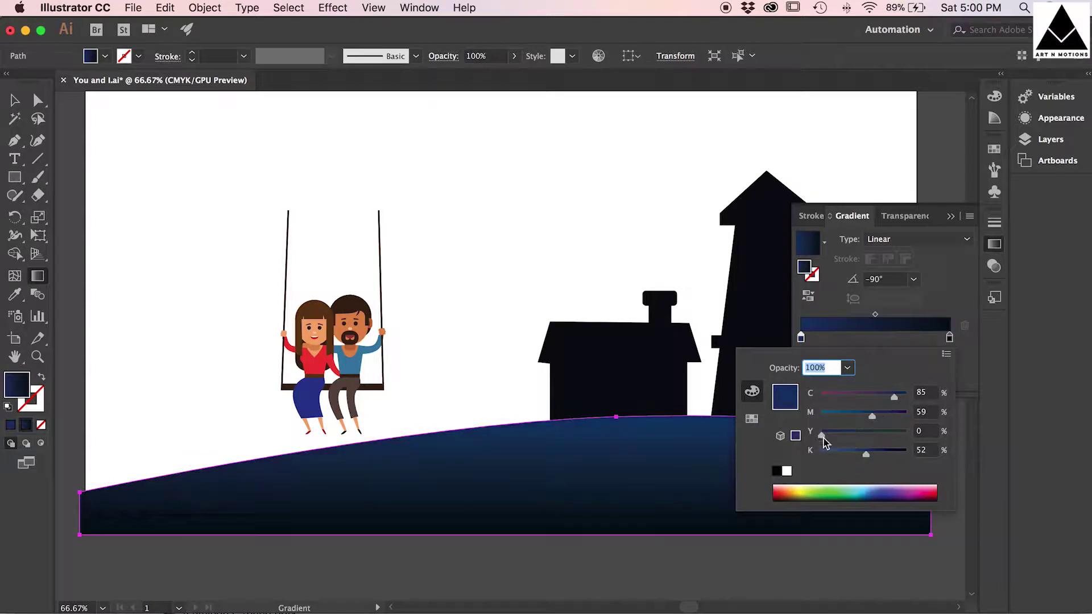
{"action": "left_click", "coordinate": [970, 256]}
{"action": "left_click", "coordinate": [994, 244]}
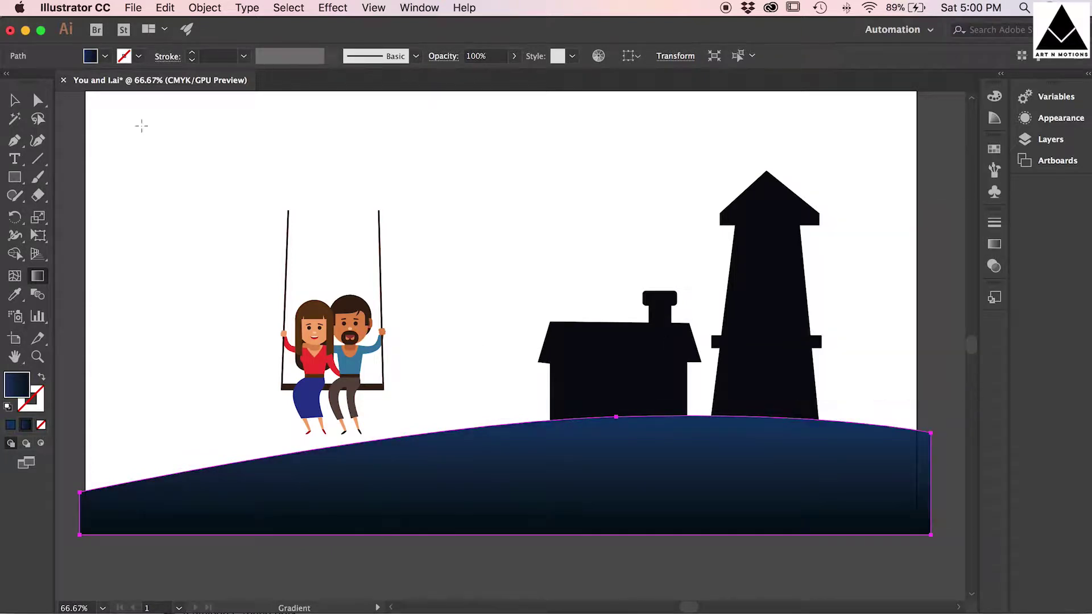
{"action": "left_click", "coordinate": [15, 100]}
{"action": "left_click", "coordinate": [901, 178]}
Step: Draw a second blue gradient hill at the lower left, beneath the couple and extending past the artboard's left edge
{"action": "key", "text": "super+minus"}
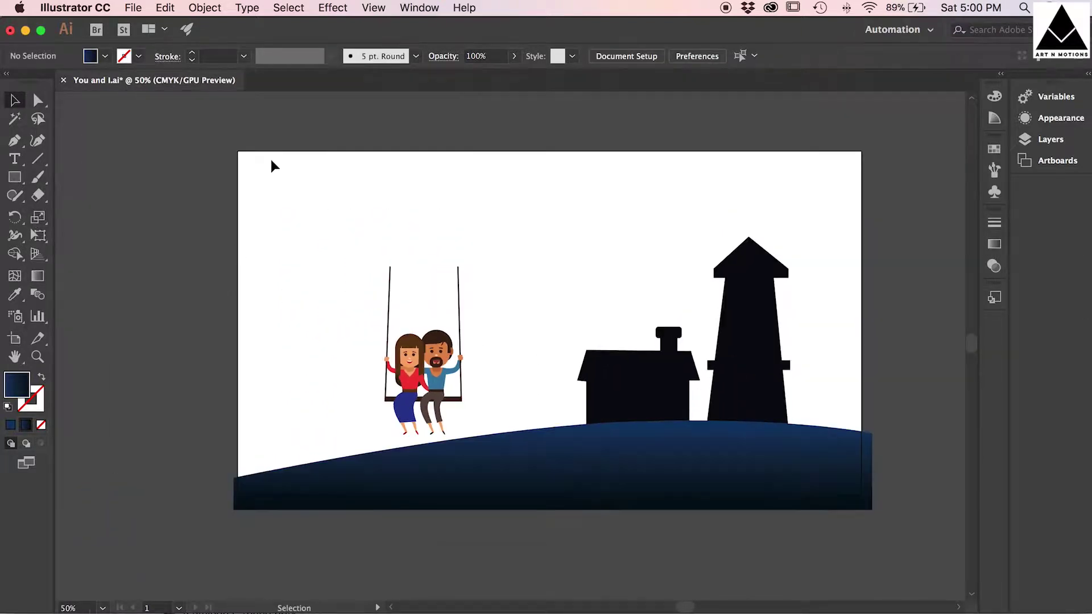
{"action": "key", "text": "p"}
{"action": "left_click", "coordinate": [188, 432]}
{"action": "left_click", "coordinate": [348, 412]}
{"action": "left_click", "coordinate": [597, 448]}
{"action": "left_click", "coordinate": [597, 517]}
{"action": "left_click", "coordinate": [197, 517]}
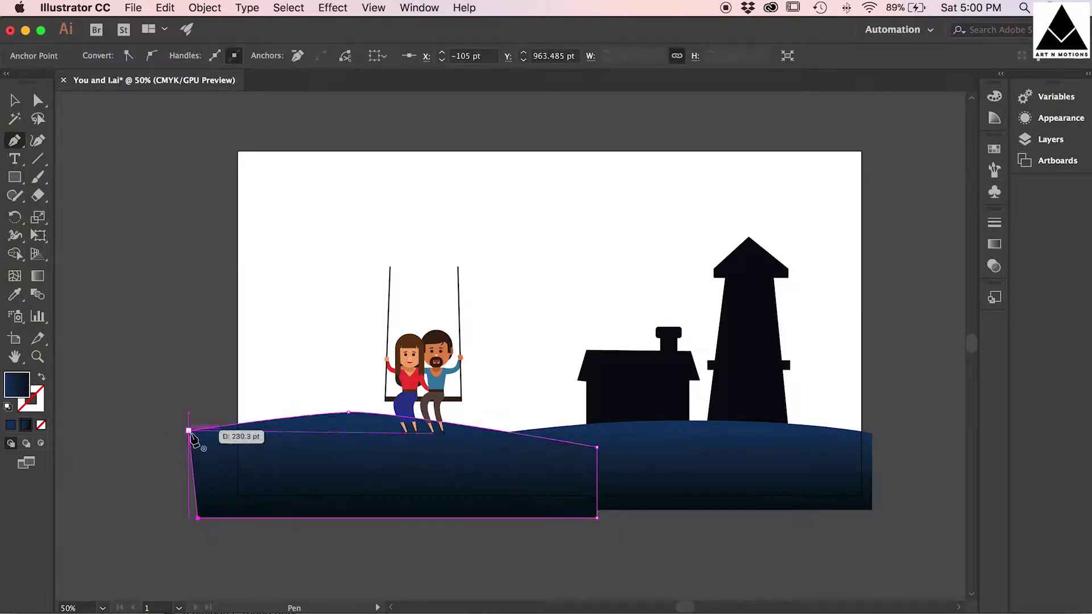
{"action": "left_click", "coordinate": [189, 431]}
Step: Straighten the left hill's lower-left corner and lengthen its crest handles for a smoother curve
{"action": "key", "text": "a"}
{"action": "left_click_drag", "start_coordinate": [197, 518], "coordinate": [189, 518]}
{"action": "left_click", "coordinate": [348, 412]}
{"action": "left_click_drag", "start_coordinate": [394, 412], "coordinate": [483, 412]}
{"action": "left_click_drag", "start_coordinate": [302, 413], "coordinate": [272, 412]}
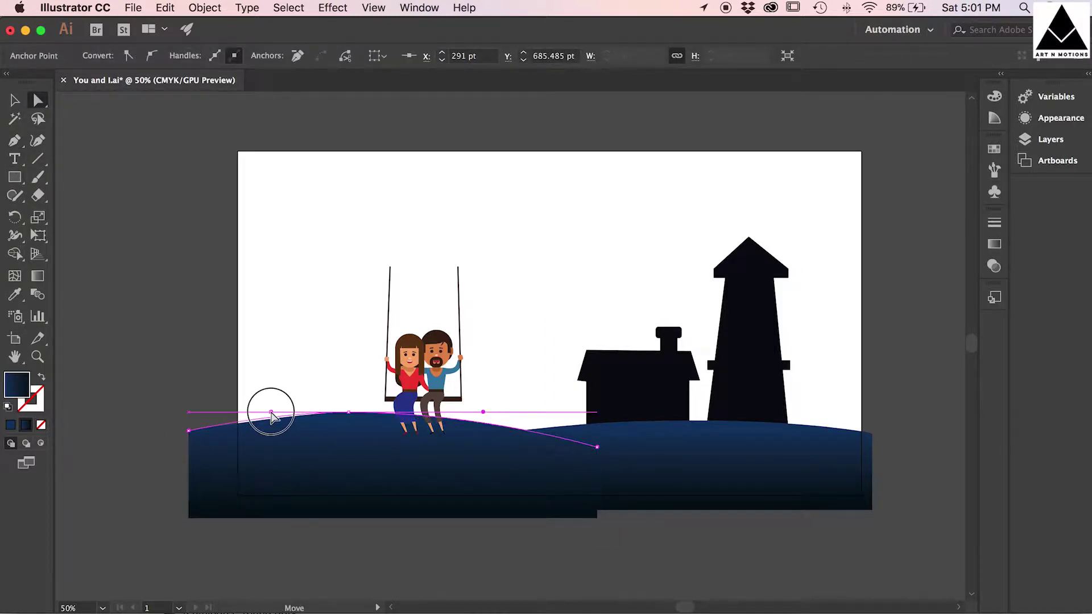
Step: Send the left hill behind the wide hill and lower its crest slightly
{"action": "key", "text": "v"}
{"action": "right_click", "coordinate": [330, 426]}
{"action": "mouse_move", "coordinate": [370, 611]}
{"action": "left_click", "coordinate": [541, 613]}
{"action": "left_click", "coordinate": [142, 313]}
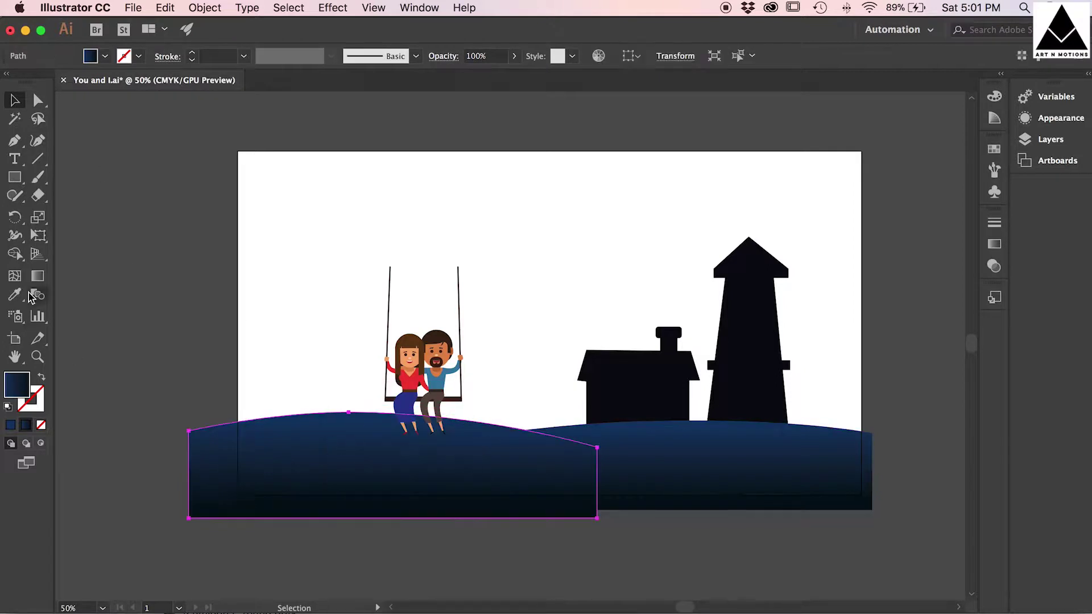
{"action": "key", "text": "a"}
{"action": "left_click_drag", "start_coordinate": [348, 412], "coordinate": [348, 421]}
{"action": "left_click", "coordinate": [241, 369]}
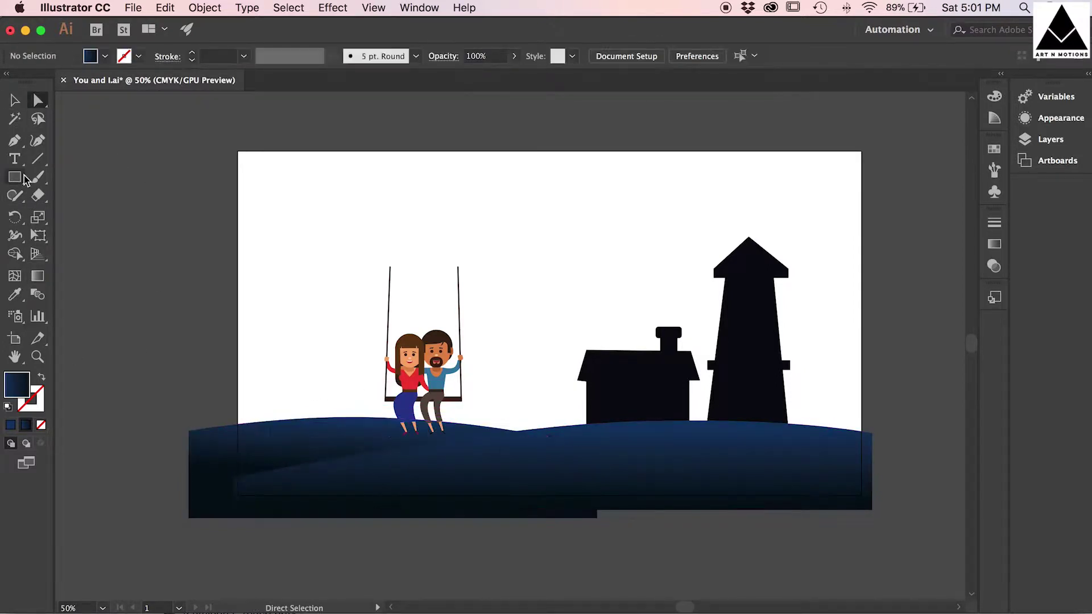
Step: Draw a third curved hill around the tower's base, extending beyond the artboard's right edge
{"action": "left_click", "coordinate": [638, 433]}
{"action": "left_click_drag", "start_coordinate": [772, 397], "coordinate": [816, 398]}
{"action": "left_click", "coordinate": [911, 408]}
{"action": "left_click", "coordinate": [919, 467]}
{"action": "left_click", "coordinate": [656, 460]}
{"action": "left_click", "coordinate": [639, 433]}
{"action": "left_click", "coordinate": [15, 100]}
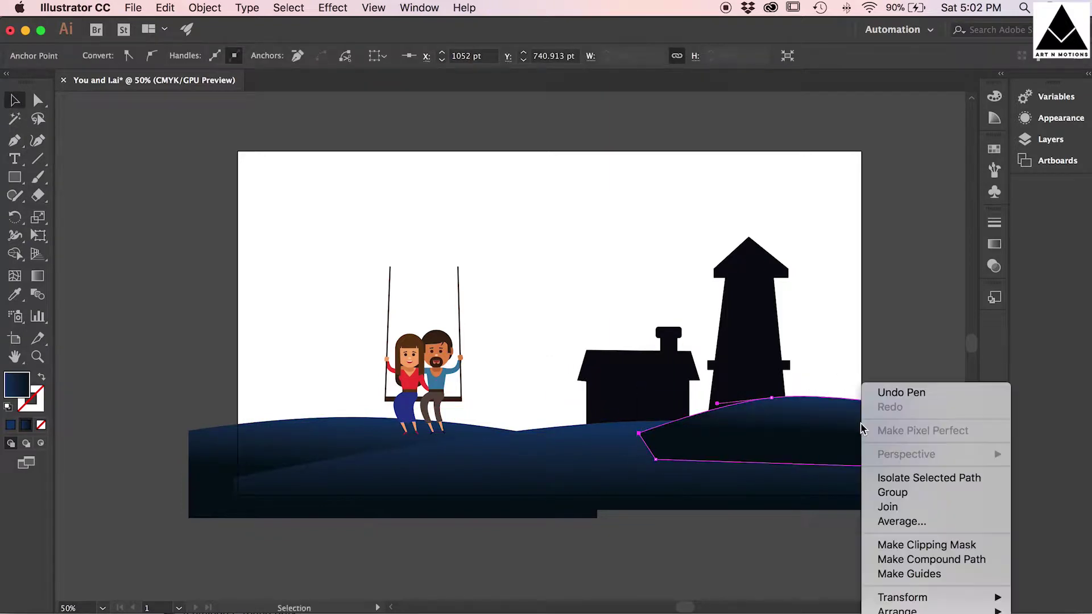
Step: Send the third hill behind the tower and the wide hill
{"action": "right_click", "coordinate": [842, 403]}
{"action": "right_click", "coordinate": [823, 403]}
{"action": "left_click", "coordinate": [841, 163]}
{"action": "key", "text": "super+["}
{"action": "key", "text": "super+["}
{"action": "left_click", "coordinate": [836, 181]}
Step: Reshape the rear hill by extending its left end behind the house, smoothing its crest and lowering its right corner
{"action": "left_click", "coordinate": [38, 100]}
{"action": "left_click", "coordinate": [836, 388]}
{"action": "left_click", "coordinate": [926, 446]}
{"action": "left_click", "coordinate": [776, 402]}
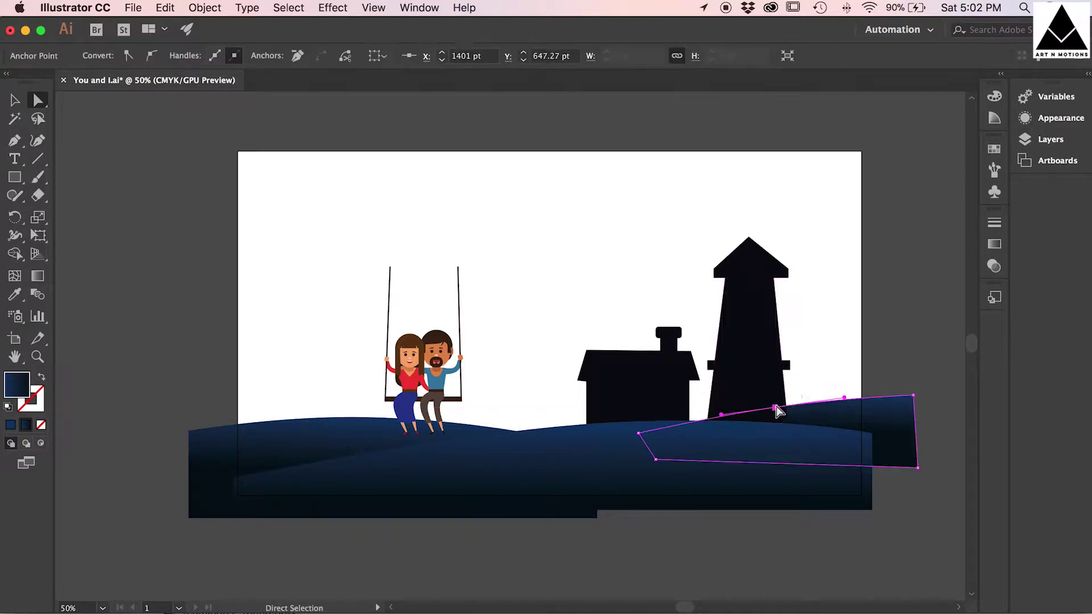
{"action": "left_click_drag", "start_coordinate": [638, 435], "coordinate": [588, 425]}
{"action": "left_click_drag", "start_coordinate": [718, 405], "coordinate": [706, 408]}
{"action": "left_click", "coordinate": [944, 483]}
{"action": "left_click_drag", "start_coordinate": [914, 396], "coordinate": [916, 409]}
{"action": "left_click", "coordinate": [899, 371]}
{"action": "left_click", "coordinate": [772, 398]}
{"action": "left_click_drag", "start_coordinate": [846, 388], "coordinate": [849, 394]}
{"action": "left_click", "coordinate": [845, 380]}
Step: Draw a tall tree trunk on the left hill with a long branch reaching up to the right above the swing
{"action": "left_click", "coordinate": [15, 140]}
{"action": "left_click", "coordinate": [305, 427]}
{"action": "left_click", "coordinate": [292, 217]}
{"action": "left_click", "coordinate": [569, 145]}
{"action": "left_click", "coordinate": [292, 195]}
{"action": "left_click", "coordinate": [251, 146]}
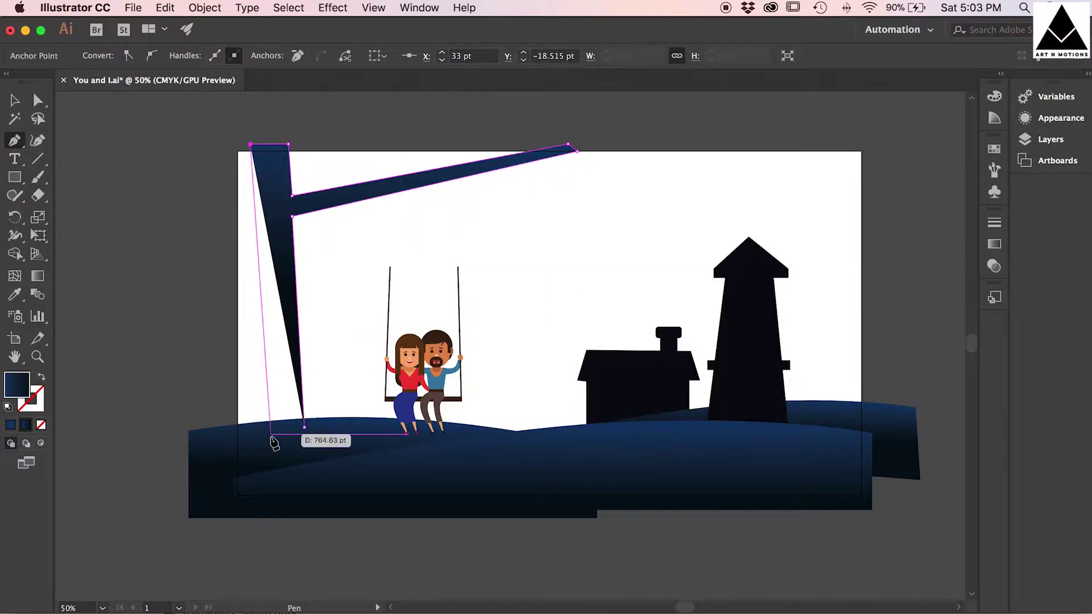
{"action": "left_click", "coordinate": [264, 434]}
{"action": "left_click", "coordinate": [304, 427]}
Step: Fill the tree with the near-black color sampled from the house
{"action": "key", "text": "v"}
{"action": "left_click", "coordinate": [90, 56]}
{"action": "left_click", "coordinate": [136, 92]}
{"action": "left_click", "coordinate": [41, 82]}
{"action": "left_click", "coordinate": [263, 356]}
{"action": "key", "text": "i"}
{"action": "left_click", "coordinate": [642, 401]}
{"action": "key", "text": "v"}
{"action": "left_click", "coordinate": [159, 270]}
Step: Arrange the tree in front of the left hill and adjust the right corner of the trunk's base
{"action": "right_click", "coordinate": [274, 364]}
{"action": "left_click", "coordinate": [472, 593]}
{"action": "key", "text": "a"}
{"action": "left_click", "coordinate": [304, 427]}
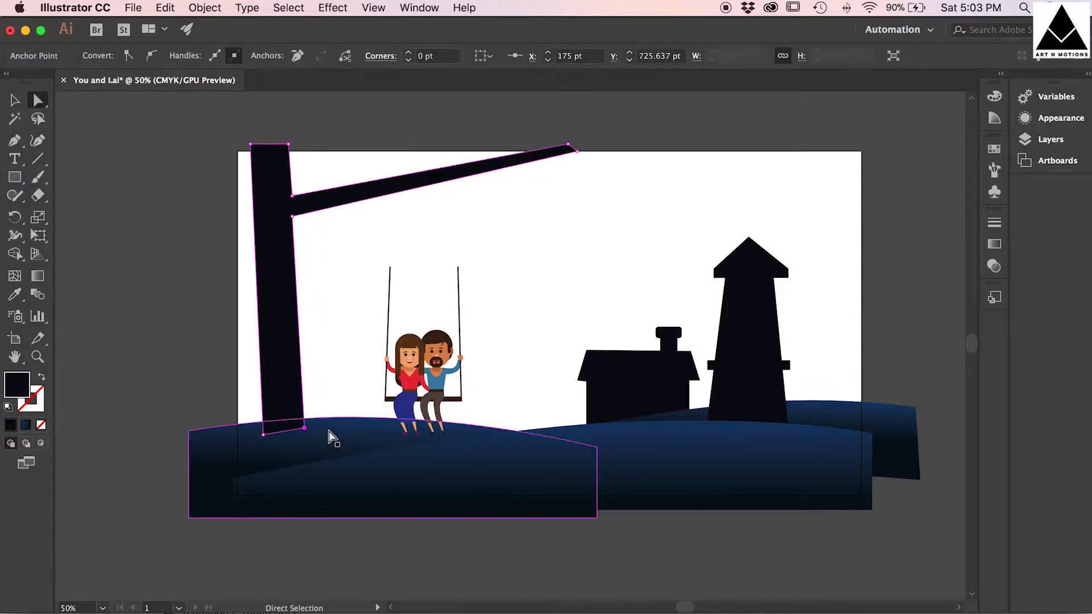
{"action": "left_click", "coordinate": [354, 364]}
Step: Draw a cluster of small pointed, curved leaves between the trunk and the branch with the Pen tool
{"action": "left_click_drag", "start_coordinate": [329, 169], "coordinate": [359, 188]}
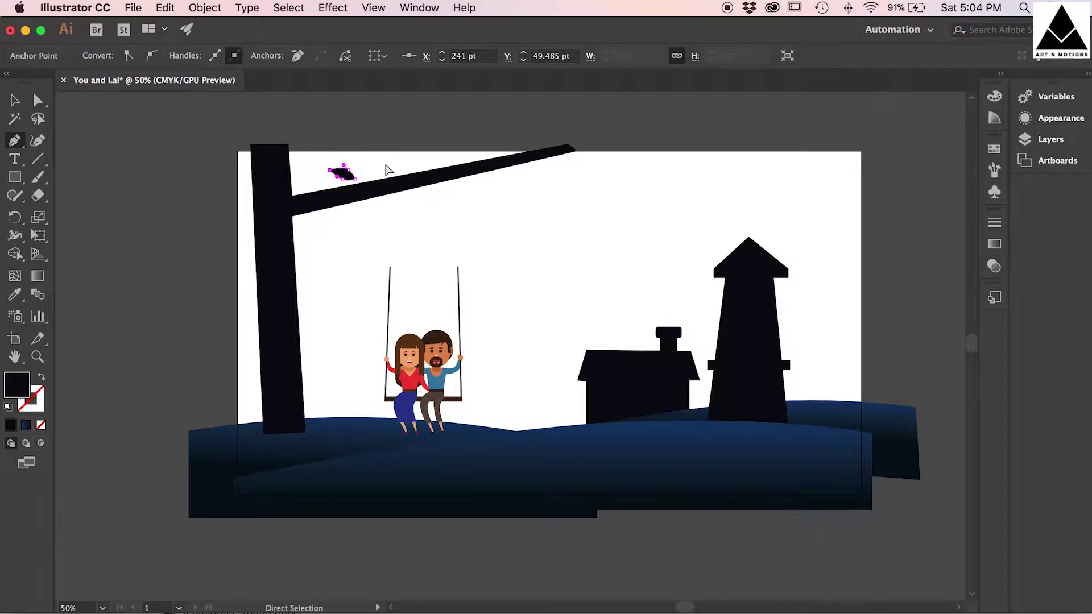
{"action": "key", "text": "super+equal"}
{"action": "left_click", "coordinate": [587, 321]}
{"action": "left_click_drag", "start_coordinate": [563, 309], "coordinate": [539, 289]}
{"action": "key", "text": "super+z"}
{"action": "left_click", "coordinate": [501, 294]}
{"action": "left_click", "coordinate": [497, 386]}
{"action": "left_click_drag", "start_coordinate": [477, 363], "coordinate": [510, 333]}
Step: Resize and rotate the leaf cluster so its leaves fan downward above the branch
{"action": "key", "text": "v"}
{"action": "left_click_drag", "start_coordinate": [493, 227], "coordinate": [546, 318]}
{"action": "key", "text": "e"}
{"action": "left_click_drag", "start_coordinate": [589, 385], "coordinate": [563, 365]}
{"action": "left_click_drag", "start_coordinate": [561, 285], "coordinate": [569, 294]}
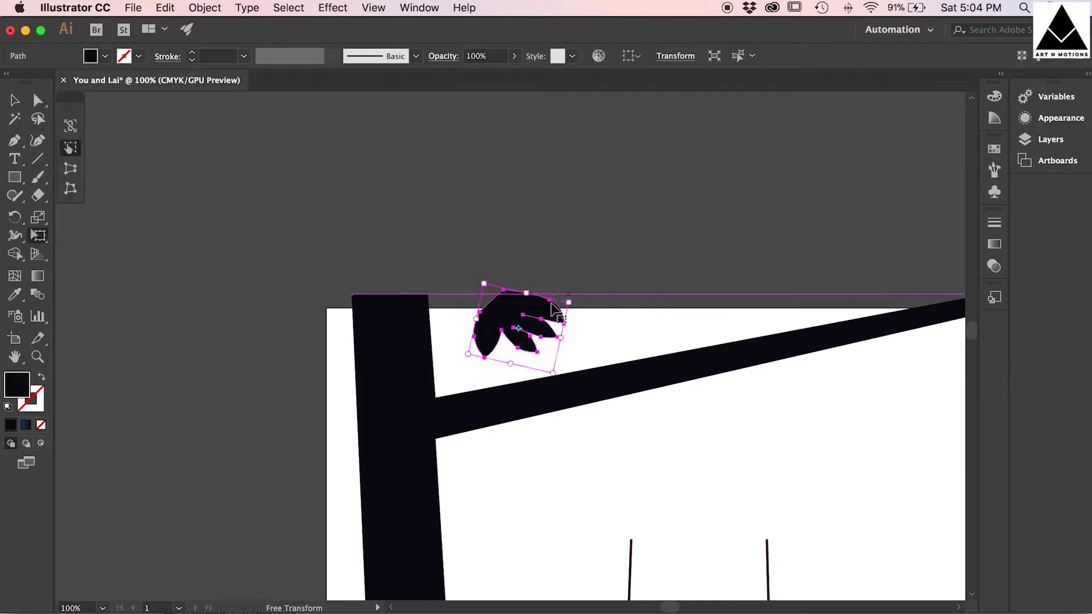
{"action": "key", "text": "v"}
{"action": "left_click", "coordinate": [289, 170]}
Step: Draw the dark treetop foliage across the trunk's top, tapering to a point at its right end and merging with the leaf cluster
{"action": "left_click", "coordinate": [425, 358]}
{"action": "left_click", "coordinate": [450, 381]}
{"action": "left_click", "coordinate": [450, 350]}
{"action": "left_click_drag", "start_coordinate": [537, 329], "coordinate": [557, 308]}
{"action": "left_click_drag", "start_coordinate": [618, 324], "coordinate": [633, 309]}
{"action": "left_click", "coordinate": [692, 324]}
{"action": "left_click", "coordinate": [766, 294]}
{"action": "left_click", "coordinate": [390, 181]}
{"action": "left_click", "coordinate": [246, 353]}
{"action": "left_click", "coordinate": [373, 376]}
{"action": "left_click", "coordinate": [424, 358]}
Step: Duplicate the leaf cluster farther right along the foliage's lower edge and rotate the copy slightly
{"action": "key", "text": "v"}
{"action": "left_click", "coordinate": [482, 358]}
{"action": "left_click_drag", "start_coordinate": [530, 330], "coordinate": [686, 308]}
{"action": "key", "text": "e"}
{"action": "left_click_drag", "start_coordinate": [717, 345], "coordinate": [702, 347]}
{"action": "key", "text": "v"}
{"action": "left_click", "coordinate": [740, 251]}
{"action": "left_click_drag", "start_coordinate": [658, 289], "coordinate": [639, 297]}
{"action": "left_click", "coordinate": [802, 253]}
Step: Flatten the foliage's top edge by deleting its peak anchor point and lowering the upper-left corner
{"action": "key", "text": "minus"}
{"action": "left_click", "coordinate": [390, 181]}
{"action": "key", "text": "a"}
{"action": "left_click_drag", "start_coordinate": [225, 240], "coordinate": [247, 285]}
{"action": "left_click", "coordinate": [353, 228]}
Step: Draw a single leaf hanging below the foliage just left of the trunk
{"action": "scroll", "coordinate": [738, 227], "scroll_direction": "down", "scroll_amount": 1}
{"action": "scroll", "coordinate": [739, 227], "scroll_direction": "right", "scroll_amount": 1}
{"action": "key", "text": "p"}
{"action": "left_click", "coordinate": [313, 327]}
{"action": "left_click_drag", "start_coordinate": [306, 349], "coordinate": [306, 357]}
{"action": "left_click", "coordinate": [310, 365]}
{"action": "left_click_drag", "start_coordinate": [322, 350], "coordinate": [363, 320]}
{"action": "key", "text": "super+z"}
{"action": "left_click", "coordinate": [330, 324]}
{"action": "key", "text": "v"}
{"action": "left_click", "coordinate": [432, 349]}
{"action": "left_click", "coordinate": [314, 349]}
{"action": "key", "text": "e"}
{"action": "key", "text": "v"}
{"action": "left_click", "coordinate": [475, 344]}
Step: Draw a pair of pointed leaves under the foliage near its right tip
{"action": "left_click", "coordinate": [15, 141]}
{"action": "left_click", "coordinate": [665, 285]}
{"action": "left_click_drag", "start_coordinate": [676, 304], "coordinate": [683, 308]}
{"action": "left_click", "coordinate": [699, 304]}
{"action": "mouse_move", "coordinate": [695, 295]}
{"action": "left_mouse_down"}
{"action": "mouse_move", "coordinate": [686, 287]}
{"action": "mouse_move", "coordinate": [715, 289]}
{"action": "left_mouse_up"}
{"action": "left_click", "coordinate": [675, 279]}
{"action": "left_click", "coordinate": [727, 285]}
{"action": "left_click", "coordinate": [665, 285]}
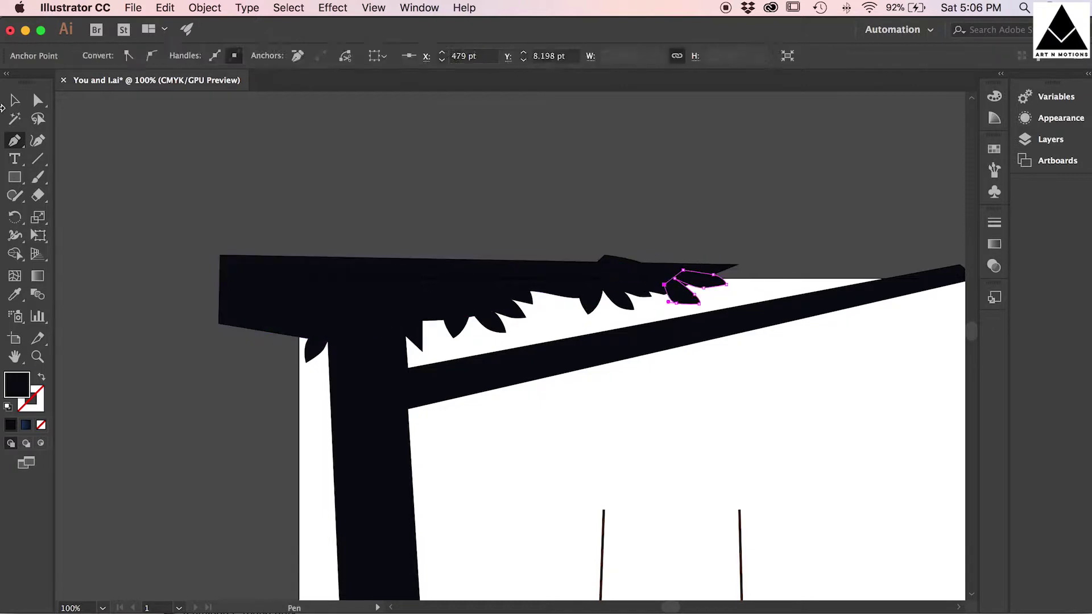
{"action": "left_click", "coordinate": [15, 100]}
Step: Place a copy of the leaf cluster over the outer tip of the long branch
{"action": "left_click", "coordinate": [714, 374]}
{"action": "key", "text": "super+minus"}
{"action": "key", "text": "super+minus"}
{"action": "left_click", "coordinate": [501, 329]}
{"action": "key", "text": "super+v"}
{"action": "left_click_drag", "start_coordinate": [519, 352], "coordinate": [728, 325]}
{"action": "left_click", "coordinate": [775, 358]}
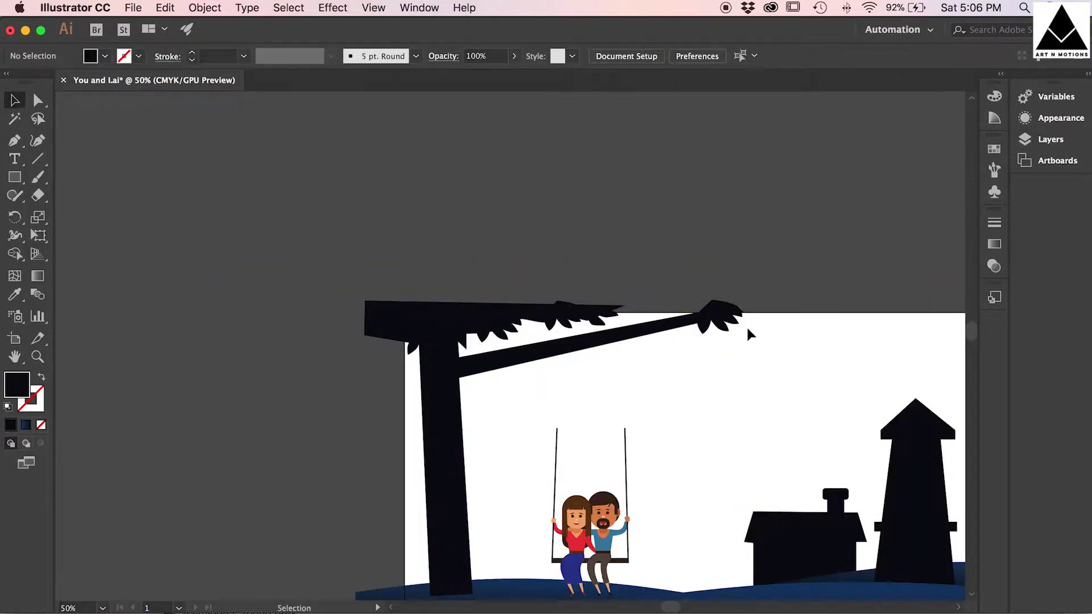
Step: Lock Layer 5 and scale down the couple together with their swing beneath the branch
{"action": "scroll", "coordinate": [142, 300], "scroll_direction": "down", "scroll_amount": 3}
{"action": "left_click", "coordinate": [1050, 140]}
{"action": "left_click", "coordinate": [854, 177]}
{"action": "left_click_drag", "start_coordinate": [510, 364], "coordinate": [697, 568]}
{"action": "key", "text": "e"}
{"action": "mouse_move", "coordinate": [627, 498]}
{"action": "left_mouse_down"}
{"action": "mouse_move", "coordinate": [620, 449]}
{"action": "mouse_move", "coordinate": [611, 455]}
{"action": "mouse_move", "coordinate": [622, 441]}
{"action": "mouse_move", "coordinate": [623, 493]}
{"action": "left_mouse_up"}
{"action": "left_click_drag", "start_coordinate": [614, 449], "coordinate": [619, 460]}
Step: Extend both swing ropes upward until their top ends meet the branch
{"action": "left_click", "coordinate": [39, 100]}
{"action": "left_click_drag", "start_coordinate": [547, 359], "coordinate": [663, 416]}
{"action": "key", "text": "shift+Up"}
{"action": "key", "text": "shift+Up"}
{"action": "key", "text": "shift+Up"}
{"action": "key", "text": "shift+Up"}
{"action": "key", "text": "shift+Up"}
{"action": "key", "text": "shift+Up"}
{"action": "left_click", "coordinate": [666, 420]}
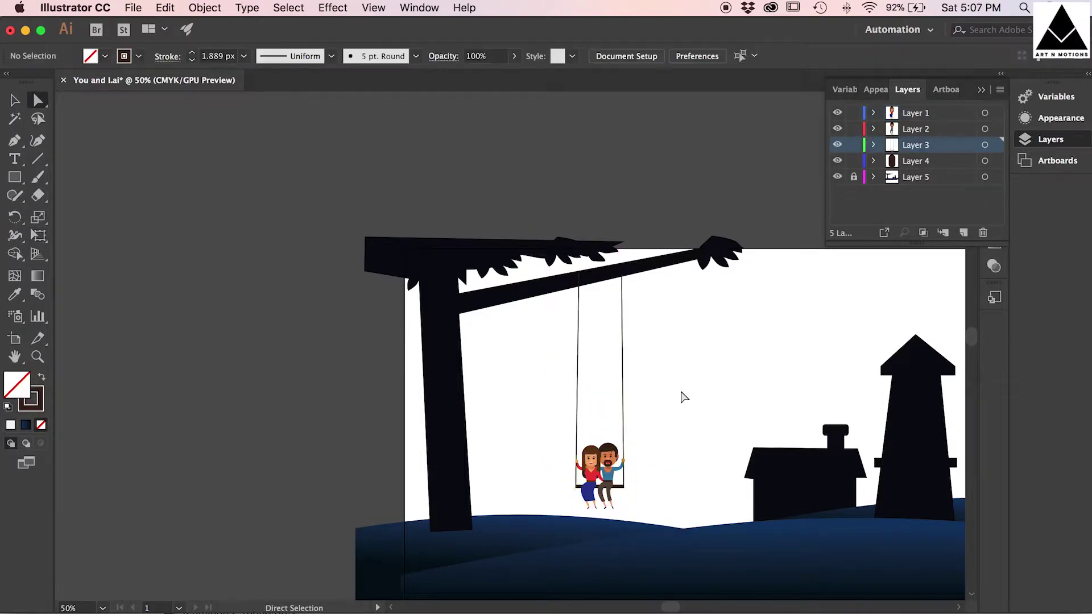
Step: Group the tower's parts and send the tower to the back, behind the rear hill
{"action": "scroll", "coordinate": [680, 396], "scroll_direction": "right", "scroll_amount": 5}
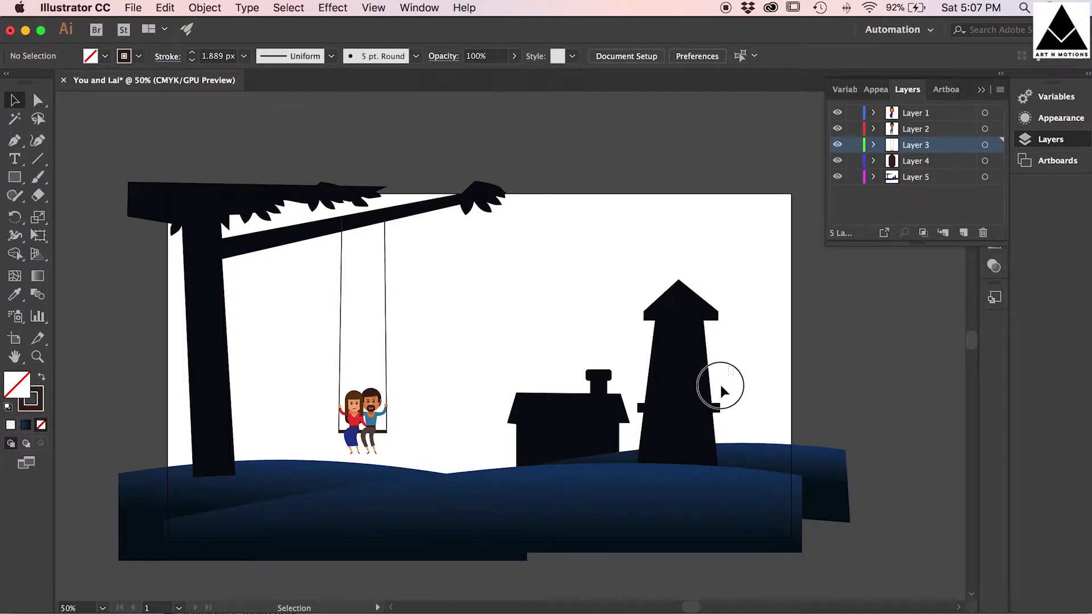
{"action": "left_click_drag", "start_coordinate": [721, 386], "coordinate": [685, 418]}
{"action": "key", "text": "super+g"}
{"action": "right_click", "coordinate": [690, 351]}
{"action": "left_click", "coordinate": [819, 292]}
{"action": "key", "text": "super+shift+["}
{"action": "left_click", "coordinate": [841, 403]}
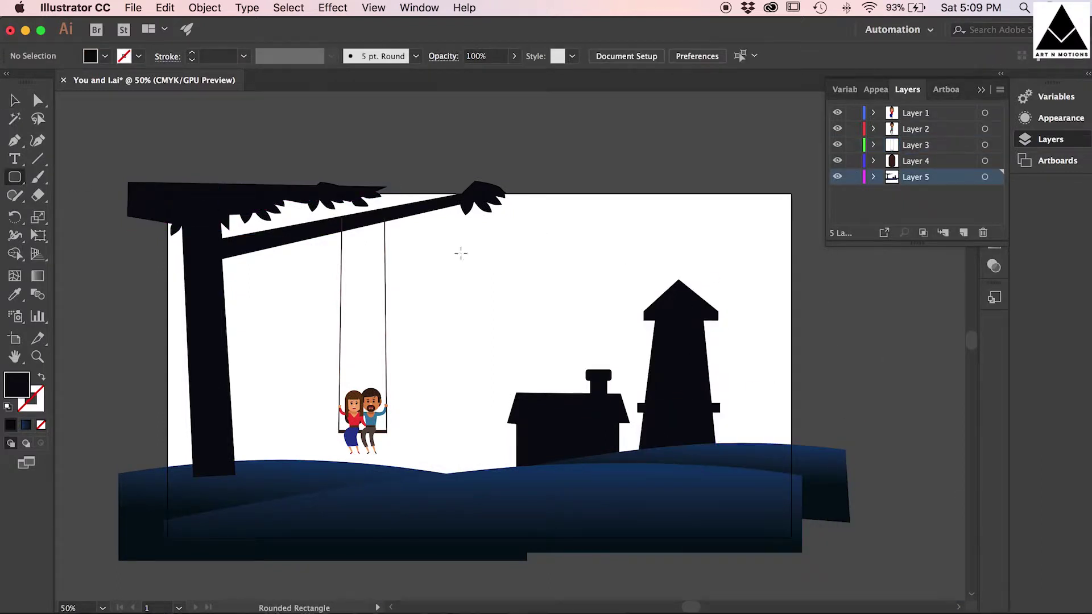
Step: Draw a tall rounded post right of the swing, a short crossbar near its top, and two thinner vertical bars beside it
{"action": "left_click_drag", "start_coordinate": [450, 236], "coordinate": [456, 436]}
{"action": "left_click_drag", "start_coordinate": [445, 241], "coordinate": [486, 246]}
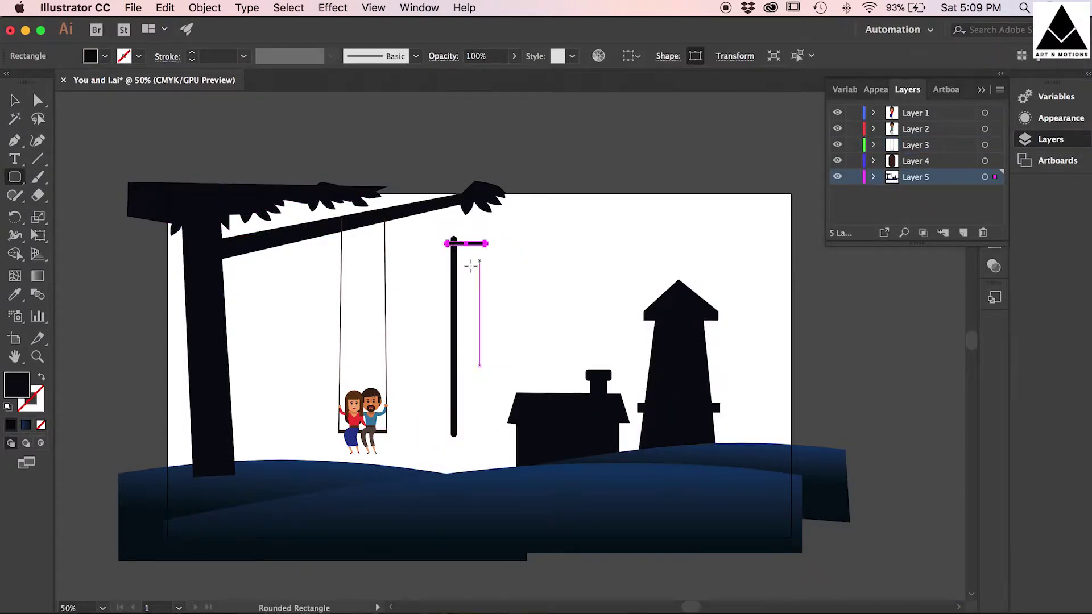
{"action": "left_click", "coordinate": [15, 102]}
{"action": "left_click", "coordinate": [18, 178]}
{"action": "left_click_drag", "start_coordinate": [480, 236], "coordinate": [483, 356]}
{"action": "left_click", "coordinate": [15, 101]}
{"action": "left_click_drag", "start_coordinate": [481, 296], "coordinate": [468, 296], "text": "alt"}
{"action": "left_click", "coordinate": [509, 247]}
Step: Duplicate the short crossbar in place and shift the copies down to start a row of evenly spaced slats
{"action": "left_click", "coordinate": [475, 244]}
{"action": "key", "text": "super+c"}
{"action": "key", "text": "super+f"}
{"action": "key", "text": "shift+Down"}
{"action": "key", "text": "shift+Down"}
{"action": "key", "text": "super+c"}
{"action": "key", "text": "super+f"}
{"action": "key", "text": "shift+Down"}
{"action": "key", "text": "shift+Down"}
Step: Duplicate the upper set of slats and move the copies directly below them
{"action": "left_click_drag", "start_coordinate": [427, 234], "coordinate": [449, 284]}
{"action": "key", "text": "super+c"}
{"action": "key", "text": "super+f"}
{"action": "key", "text": "shift+Down"}
{"action": "key", "text": "shift+Down"}
{"action": "key", "text": "shift+Down"}
{"action": "key", "text": "shift+Down"}
{"action": "key", "text": "shift+Down"}
{"action": "key", "text": "shift+Down"}
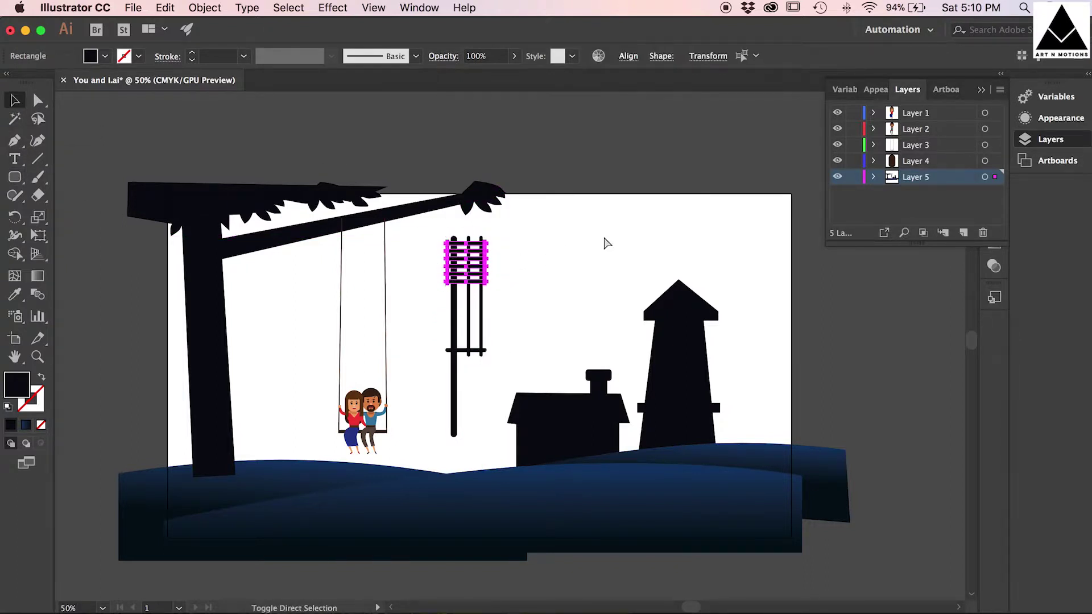
Step: Copy the enlarged block of slats and shift it down to cover the middle of the vertical bars
{"action": "key", "text": "super+c"}
{"action": "key", "text": "super+f"}
{"action": "key", "text": "shift+Down"}
{"action": "key", "text": "shift+Down"}
{"action": "key", "text": "shift+Down"}
{"action": "key", "text": "shift+Down"}
{"action": "key", "text": "shift+Down"}
{"action": "key", "text": "shift+Down"}
{"action": "key", "text": "shift+Down"}
{"action": "key", "text": "shift+Down"}
{"action": "key", "text": "shift+Down"}
{"action": "key", "text": "shift+Down"}
{"action": "key", "text": "shift+Down"}
{"action": "key", "text": "shift+Down"}
Step: Fill the remaining gap at the lower end of the thin bars with copies of the lowest slats
{"action": "left_click_drag", "start_coordinate": [514, 333], "coordinate": [477, 311]}
{"action": "key", "text": "super+c"}
{"action": "key", "text": "super+f"}
{"action": "key", "text": "shift+Down"}
{"action": "key", "text": "shift+Down"}
{"action": "key", "text": "shift+Down"}
{"action": "key", "text": "shift+Down"}
{"action": "key", "text": "shift+Down"}
{"action": "key", "text": "shift+Down"}
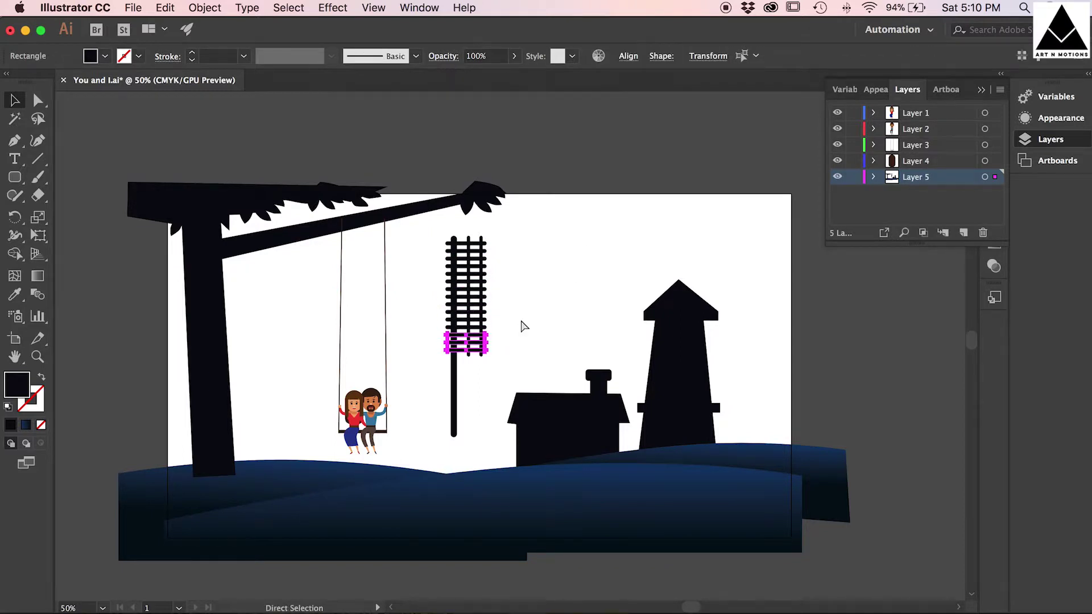
Step: Scale the slatted sail together with its pole down to a narrower and shorter shape
{"action": "left_click", "coordinate": [563, 285]}
{"action": "left_click", "coordinate": [38, 100]}
{"action": "left_click_drag", "start_coordinate": [427, 388], "coordinate": [504, 364]}
{"action": "key", "text": "shift+Right"}
{"action": "left_click", "coordinate": [540, 272]}
{"action": "left_click", "coordinate": [17, 101]}
{"action": "left_click", "coordinate": [38, 236]}
{"action": "left_click_drag", "start_coordinate": [487, 438], "coordinate": [481, 407]}
{"action": "left_click", "coordinate": [14, 100]}
{"action": "left_click_drag", "start_coordinate": [429, 225], "coordinate": [501, 364]}
{"action": "left_click", "coordinate": [38, 236]}
{"action": "left_click_drag", "start_coordinate": [481, 407], "coordinate": [472, 370]}
Step: Lengthen the sail's thin vertical bars downward along the pole
{"action": "key", "text": "z"}
{"action": "key", "text": "a"}
{"action": "left_click_drag", "start_coordinate": [484, 281], "coordinate": [538, 296]}
{"action": "key", "text": "shift+Down"}
{"action": "key", "text": "shift+Down"}
{"action": "key", "text": "shift+Down"}
{"action": "key", "text": "shift+Down"}
{"action": "key", "text": "shift+Down"}
{"action": "left_click", "coordinate": [624, 283]}
Step: Open the sail group for editing, duplicate slats down onto the lengthened bars, and delete the surplus
{"action": "key", "text": "v"}
{"action": "left_click_drag", "start_coordinate": [558, 249], "coordinate": [519, 280]}
{"action": "double_click", "coordinate": [514, 274]}
{"action": "key", "text": "super+f"}
{"action": "key", "text": "shift+Down"}
{"action": "key", "text": "shift+Down"}
{"action": "key", "text": "shift+Up"}
{"action": "key", "text": "Delete"}
Step: Extend the lower ends of the bars slightly and nudge the low slat up to even out the spacing
{"action": "key", "text": "a"}
{"action": "left_click_drag", "start_coordinate": [486, 320], "coordinate": [535, 341]}
{"action": "key", "text": "shift+Down"}
{"action": "key", "text": "v"}
{"action": "left_click", "coordinate": [506, 311]}
{"action": "key", "text": "Up"}
{"action": "key", "text": "Up"}
{"action": "key", "text": "Up"}
{"action": "key", "text": "Up"}
{"action": "key", "text": "Up"}
{"action": "key", "text": "Up"}
{"action": "key", "text": "Up"}
Step: Duplicate the lowest slat in place and shift the copy down to close off the ends of the thin bars
{"action": "left_click", "coordinate": [605, 289]}
{"action": "left_click", "coordinate": [516, 322]}
{"action": "key", "text": "super+c"}
{"action": "key", "text": "super+f"}
{"action": "key", "text": "shift+Down"}
{"action": "key", "text": "Down"}
{"action": "key", "text": "Down"}
{"action": "key", "text": "Down"}
{"action": "left_click", "coordinate": [588, 313]}
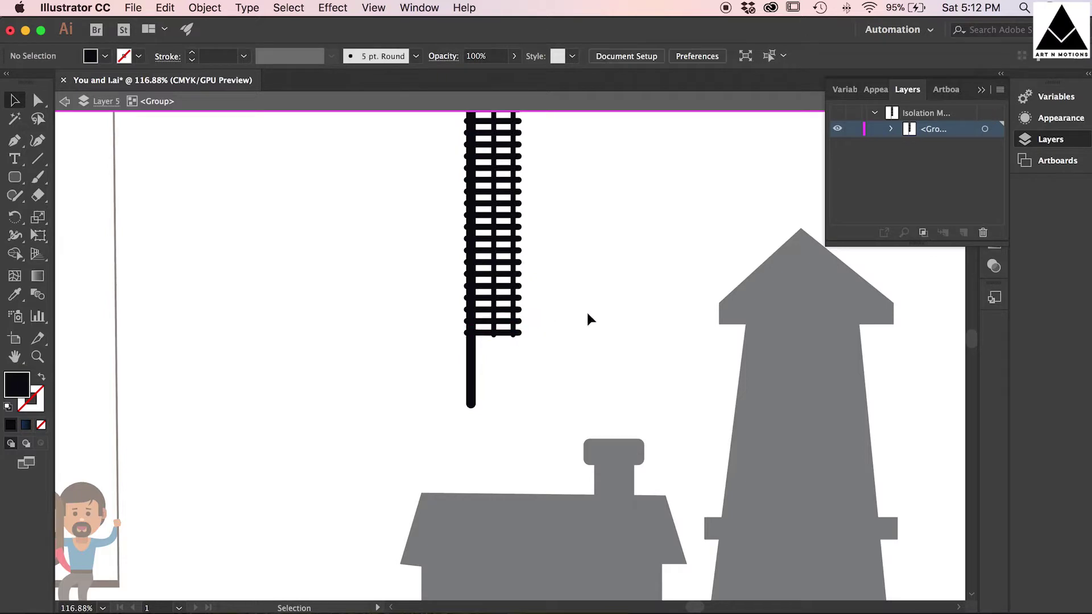
Step: Leave group editing and move the finished sail into the open area between the branch tip and the tower
{"action": "scroll", "coordinate": [586, 309], "scroll_direction": "up", "scroll_amount": 2}
{"action": "left_click_drag", "start_coordinate": [434, 136], "coordinate": [570, 153]}
{"action": "double_click", "coordinate": [531, 188]}
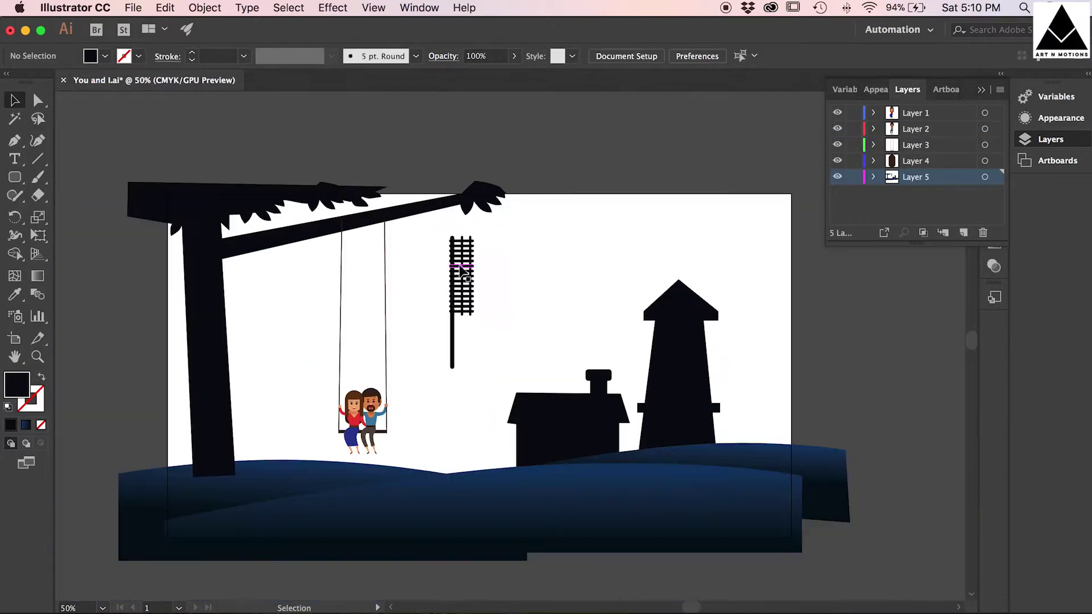
{"action": "left_click_drag", "start_coordinate": [466, 272], "coordinate": [551, 272]}
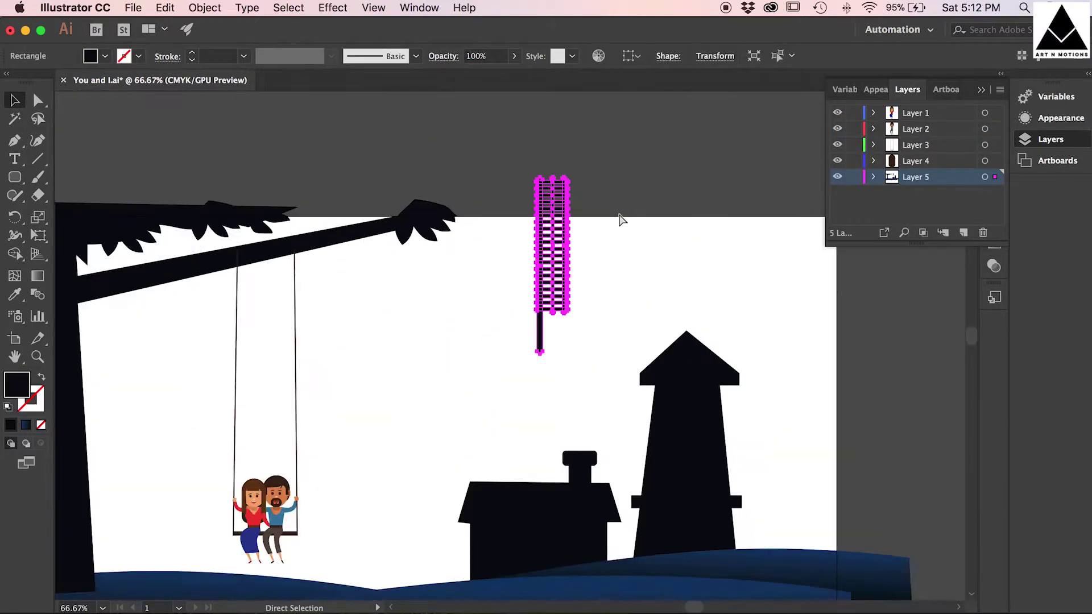
Step: Duplicate the whole sail in place and move the copy straight down below the original
{"action": "key", "text": "super+c"}
{"action": "key", "text": "super+f"}
{"action": "key", "text": "shift+Down"}
{"action": "key", "text": "shift+Down"}
{"action": "key", "text": "shift+Down"}
{"action": "key", "text": "shift+Down"}
{"action": "key", "text": "shift+Down"}
{"action": "key", "text": "shift+Down"}
{"action": "key", "text": "shift+Down"}
{"action": "key", "text": "shift+Down"}
{"action": "key", "text": "shift+Down"}
{"action": "key", "text": "shift+Down"}
Step: Reflect the lower sail copy top to bottom and left to right with two Reflect transformations
{"action": "left_click", "coordinate": [205, 7]}
{"action": "mouse_move", "coordinate": [255, 31]}
{"action": "left_click", "coordinate": [387, 83]}
{"action": "left_click", "coordinate": [206, 324]}
{"action": "left_click", "coordinate": [205, 8]}
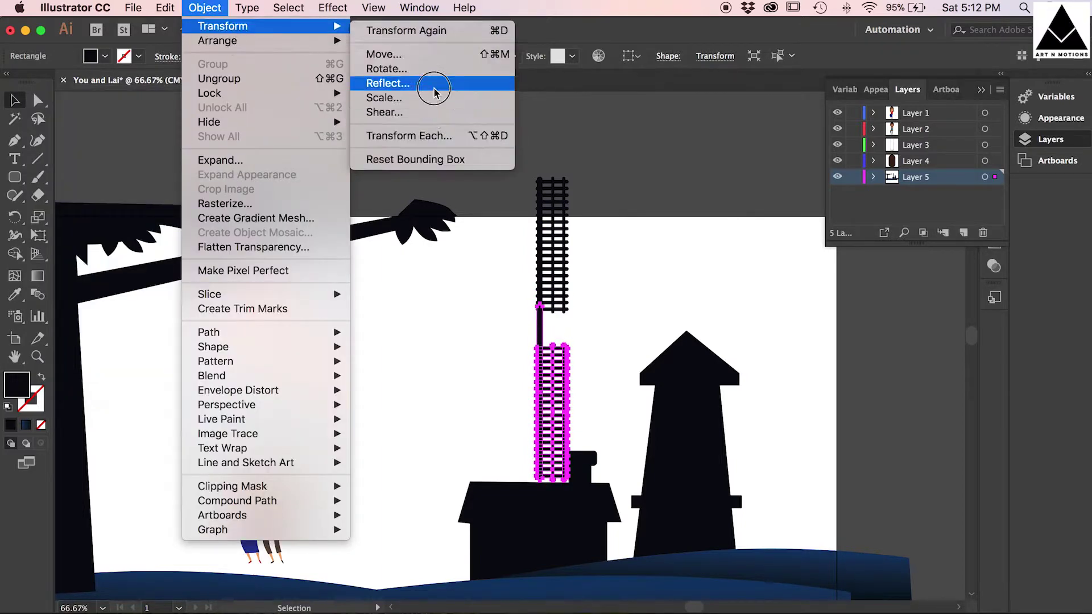
{"action": "left_click", "coordinate": [434, 89]}
{"action": "left_click", "coordinate": [199, 320]}
Step: Shift the reflected sail left and down until its pole lines up end to end with the upper sail's pole
{"action": "key", "text": "shift+Left"}
{"action": "key", "text": "shift+Left"}
{"action": "key", "text": "shift+Left"}
{"action": "key", "text": "shift+Left"}
{"action": "key", "text": "shift+Left"}
{"action": "key", "text": "shift+Down"}
{"action": "key", "text": "shift+Down"}
{"action": "key", "text": "shift+Down"}
{"action": "key", "text": "shift+Down"}
{"action": "key", "text": "shift+Down"}
{"action": "key", "text": "shift+Down"}
Step: Duplicate both vertical sails in place and rotate the copies 90° to form a four-armed cross
{"action": "left_click", "coordinate": [556, 239], "text": "shift"}
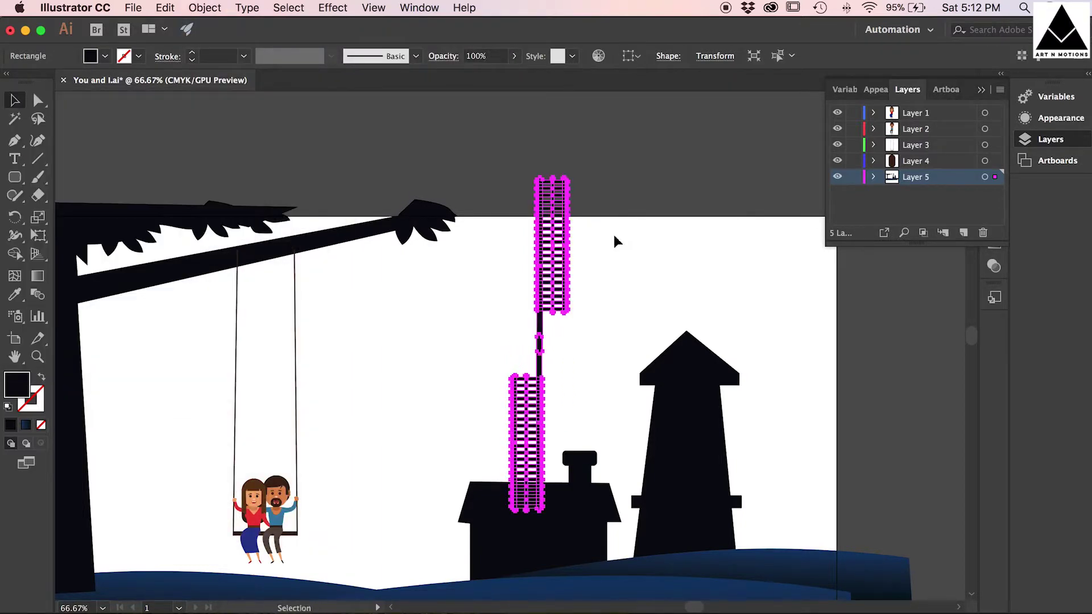
{"action": "key", "text": "super+c"}
{"action": "key", "text": "super+f"}
{"action": "key", "text": "e"}
{"action": "left_click_drag", "start_coordinate": [575, 164], "coordinate": [762, 345]}
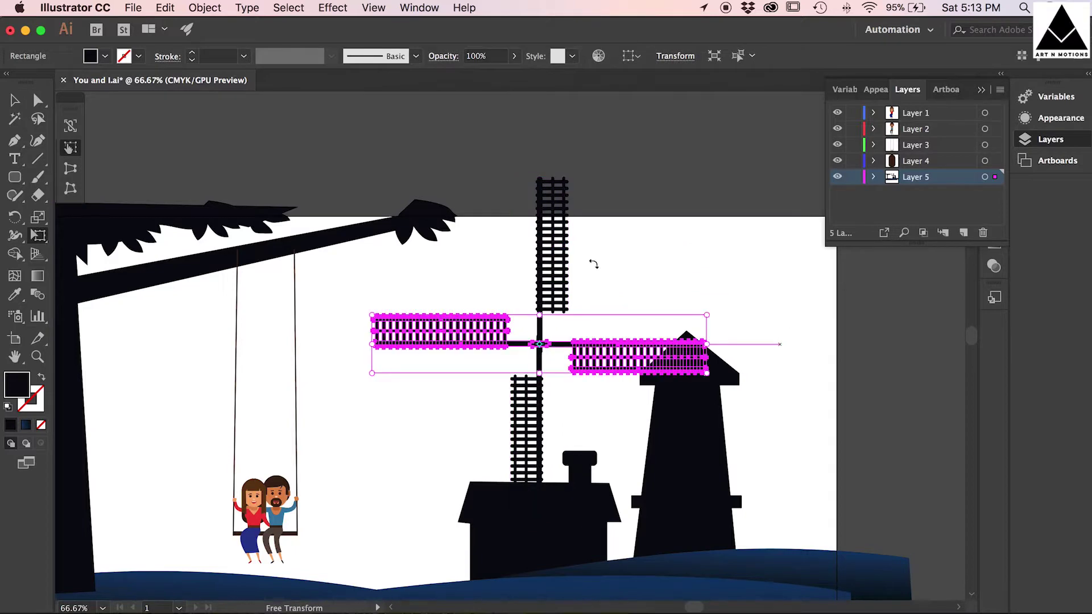
Step: Move the four sails down and to the left, and transfer them to a new layer named Wind mill
{"action": "key", "text": "v"}
{"action": "key", "text": "super+a"}
{"action": "left_click_drag", "start_coordinate": [650, 361], "coordinate": [541, 425]}
{"action": "key", "text": "super+x"}
{"action": "left_click", "coordinate": [964, 233]}
{"action": "key", "text": "super+f"}
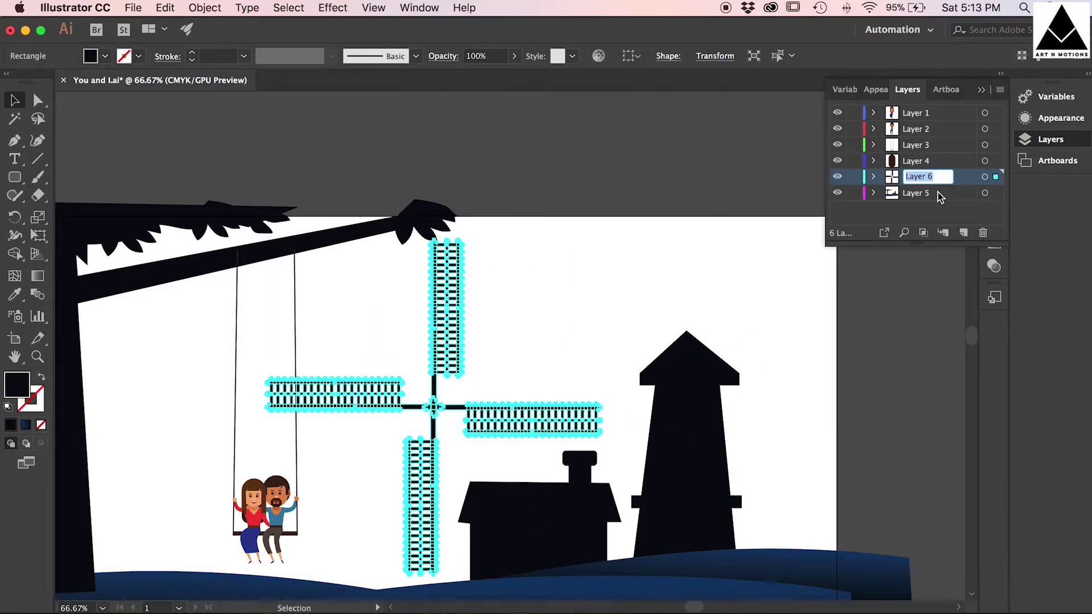
{"action": "key", "text": "Return"}
{"action": "key", "text": "super+shift+a"}
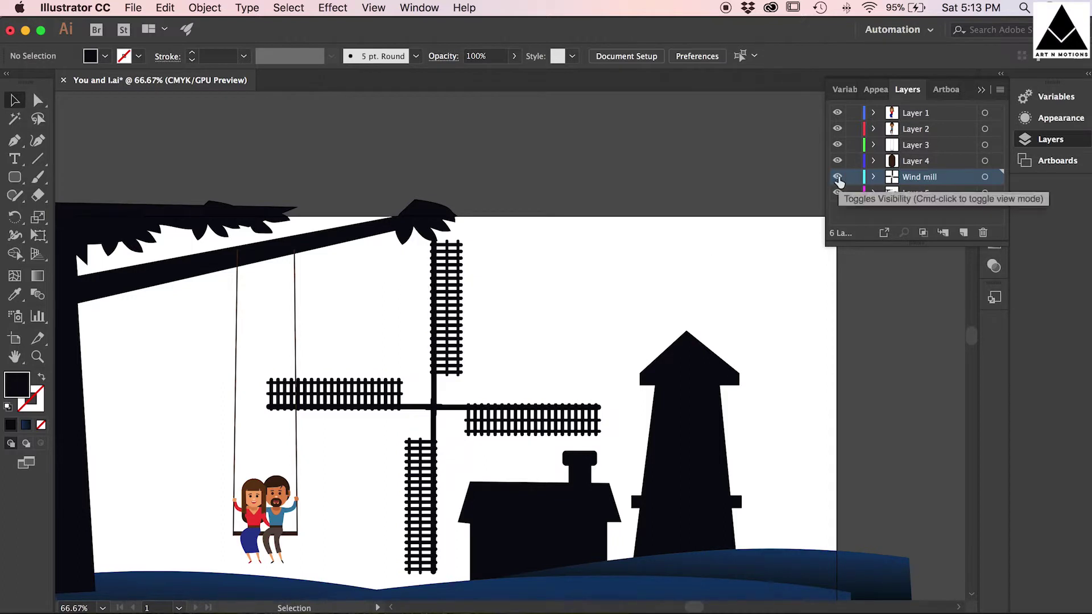
Step: Hide the Wind mill layer and save the document
{"action": "left_click", "coordinate": [839, 179]}
{"action": "scroll", "coordinate": [748, 298], "scroll_direction": "down", "scroll_amount": 5}
{"action": "scroll", "coordinate": [748, 298], "scroll_direction": "left", "scroll_amount": 5}
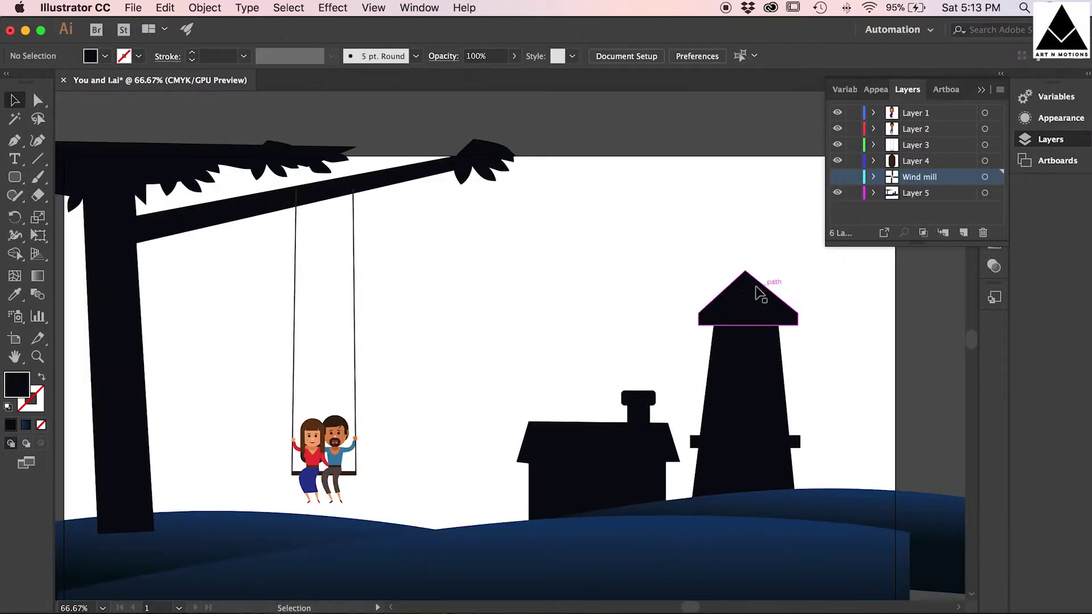
{"action": "key", "text": "super+s"}
{"action": "key", "text": "super+minus"}
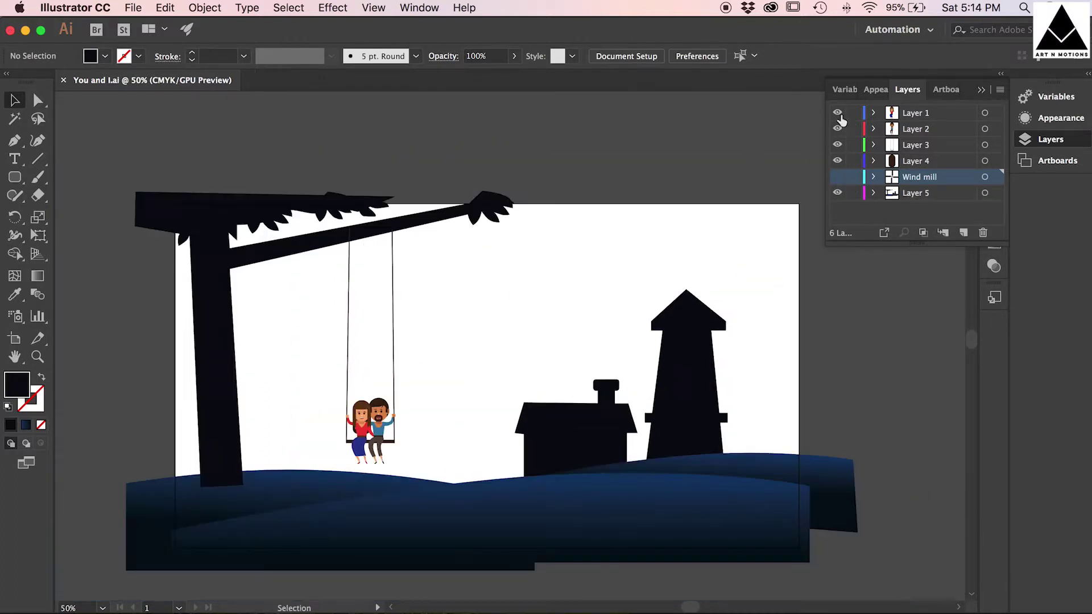
Step: Rename Layers 1 to 4 as Lady, Guy, Swing and Lady Hair, and Layer 5 as BG
{"action": "double_click", "coordinate": [921, 113]}
{"action": "key", "text": "Tab"}
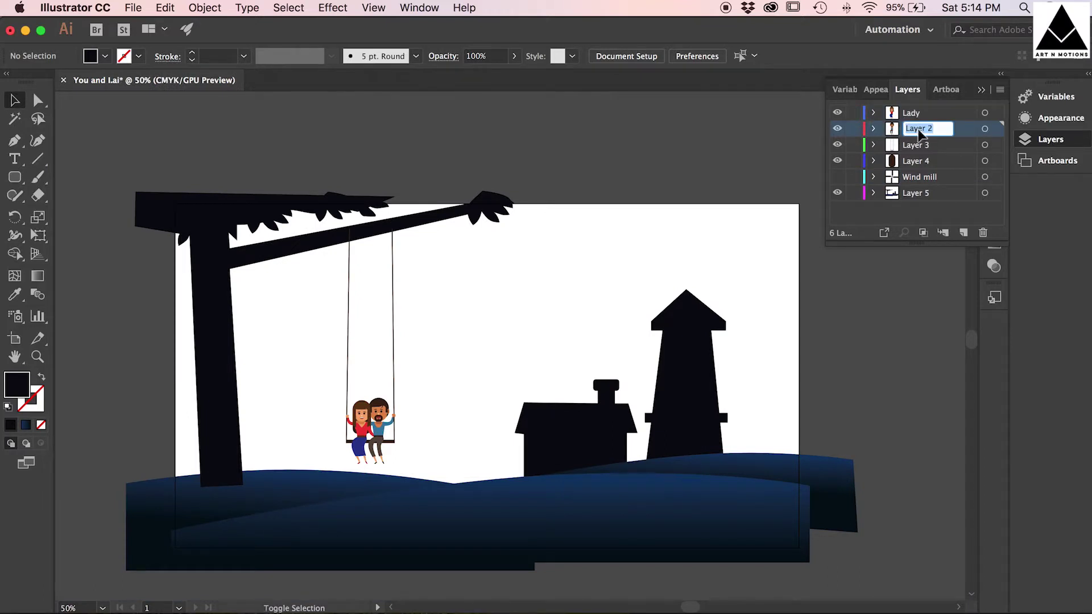
{"action": "type", "text": "Guy"}
{"action": "key", "text": "Tab"}
{"action": "type", "text": "S"}
{"action": "key", "text": "Tab"}
{"action": "type", "text": "La"}
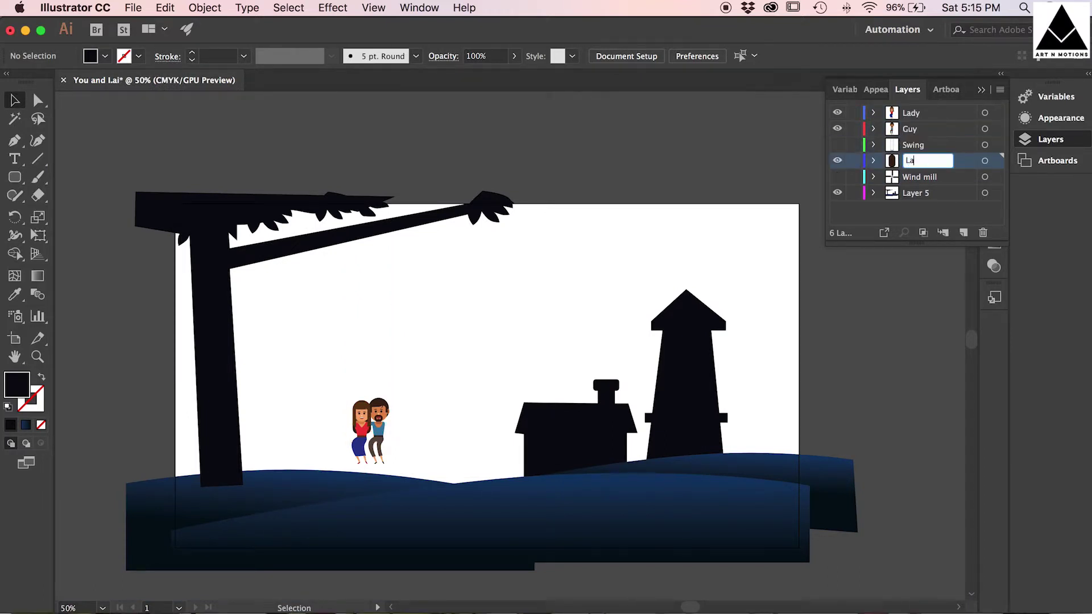
{"action": "type", "text": "dy Hair"}
{"action": "key", "text": "Tab"}
{"action": "left_click", "coordinate": [839, 193]}
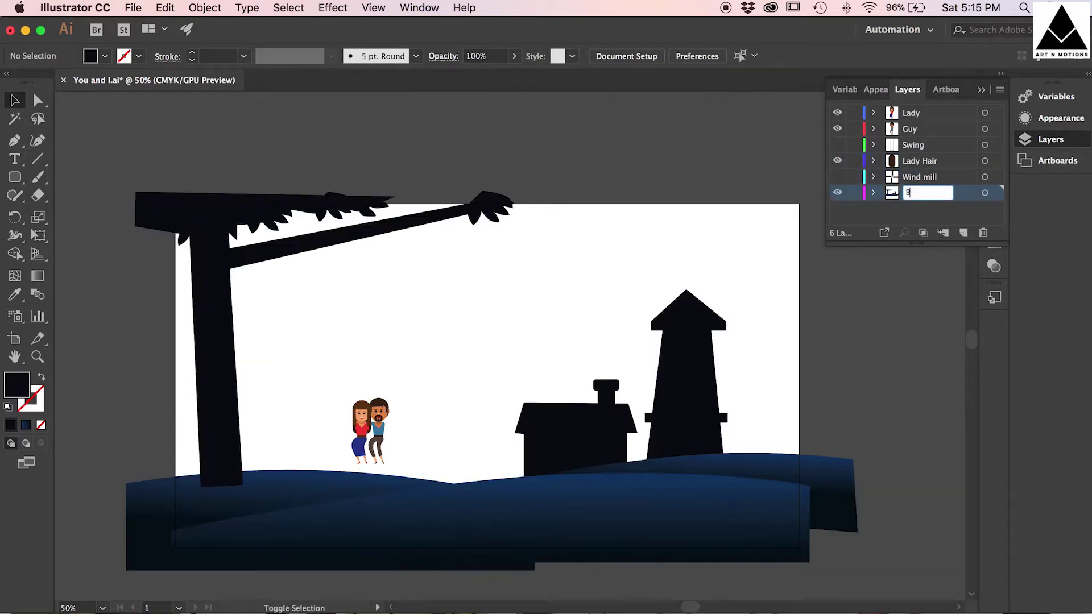
{"action": "type", "text": "BG"}
{"action": "key", "text": "Return"}
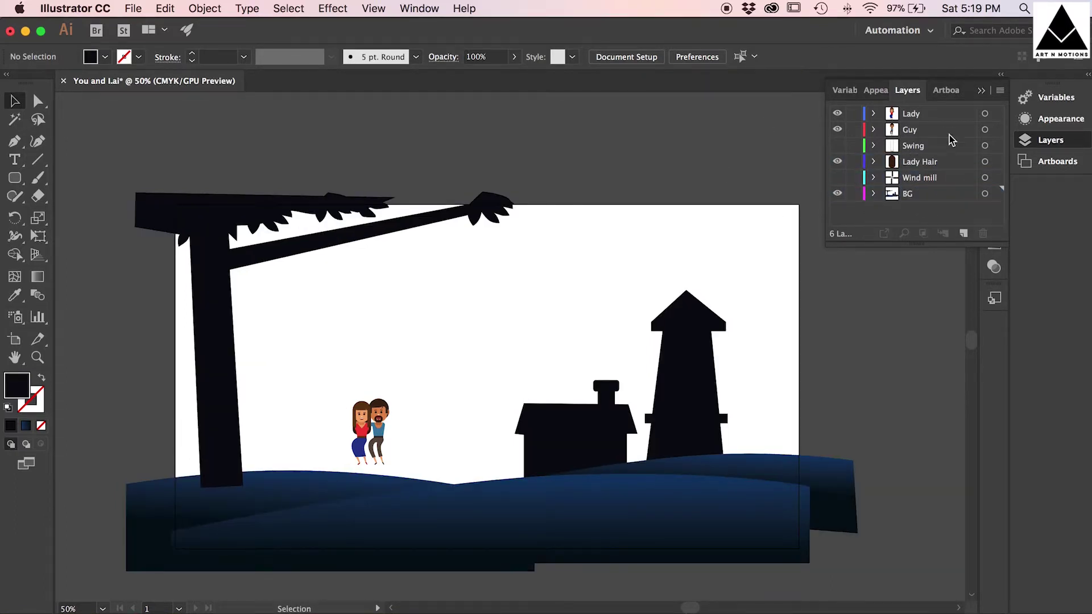
Step: Transfer the large front hill from BG to a new layer named BG Layer1, keeping its position
{"action": "left_click", "coordinate": [599, 529]}
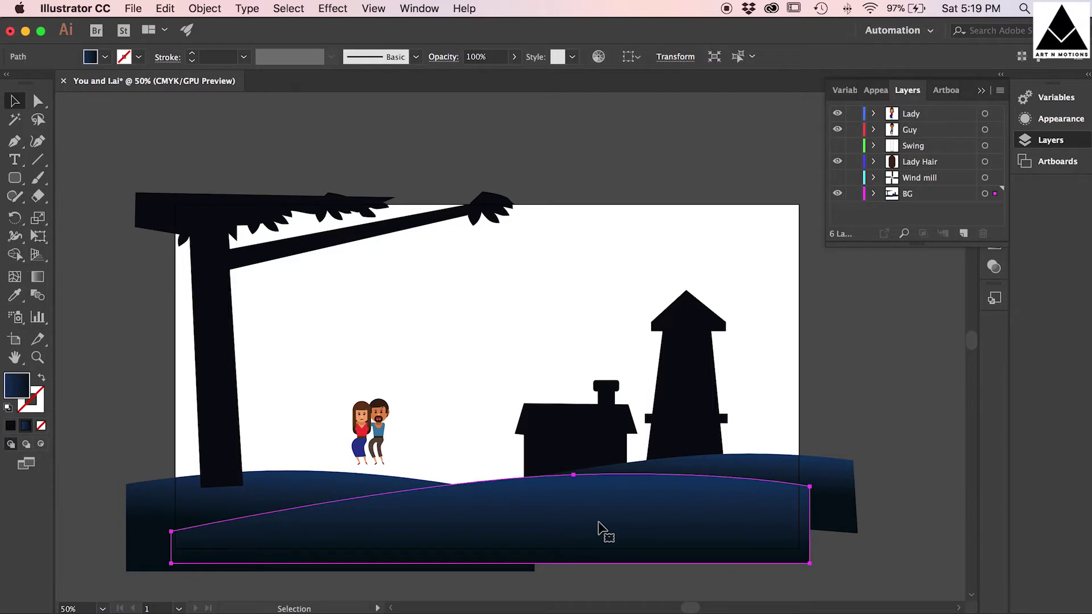
{"action": "key", "text": "super+x"}
{"action": "left_click", "coordinate": [964, 233]}
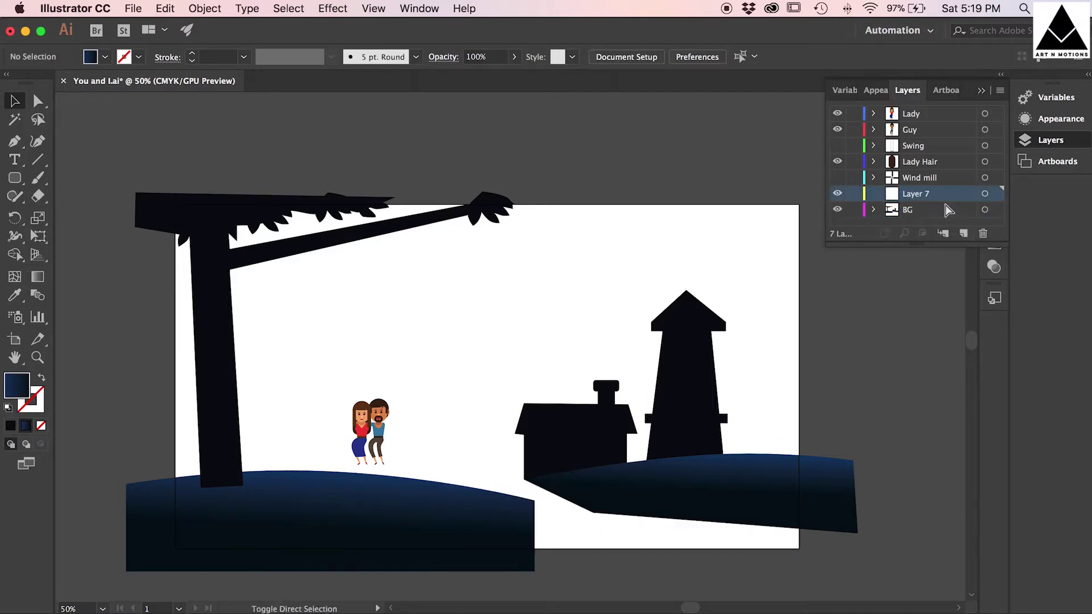
{"action": "key", "text": "super+f"}
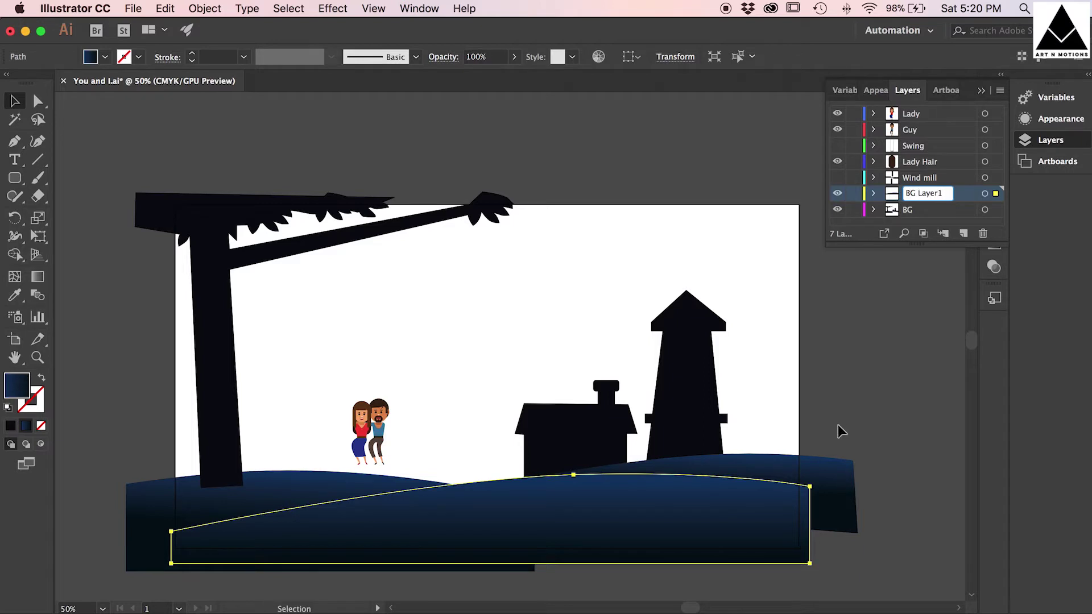
Step: Transfer the hill under the tree to a new layer named BG Layer2, keeping its position
{"action": "left_click", "coordinate": [307, 483]}
{"action": "key", "text": "super+x"}
{"action": "left_click", "coordinate": [964, 233]}
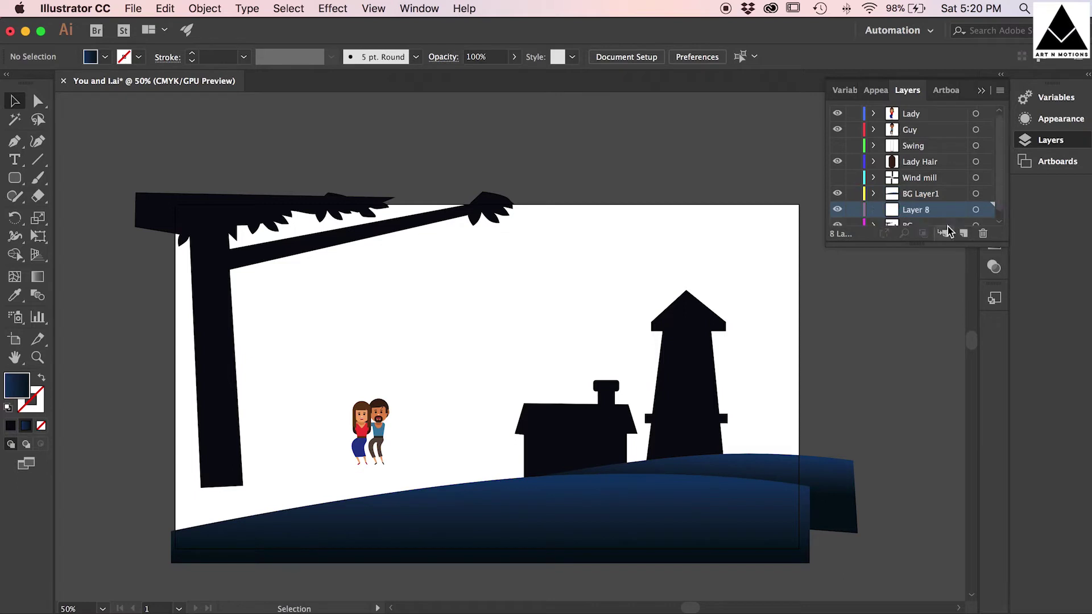
{"action": "key", "text": "super+f"}
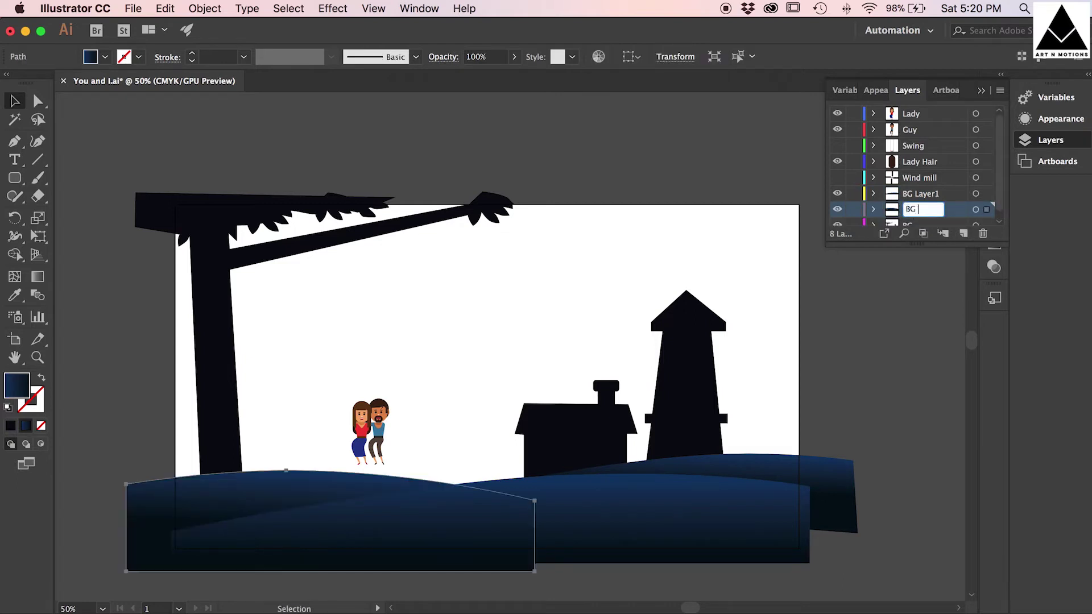
Step: Transfer the rear hill below the tower to a new layer named BG Layer3, keeping its position
{"action": "left_click", "coordinate": [856, 496]}
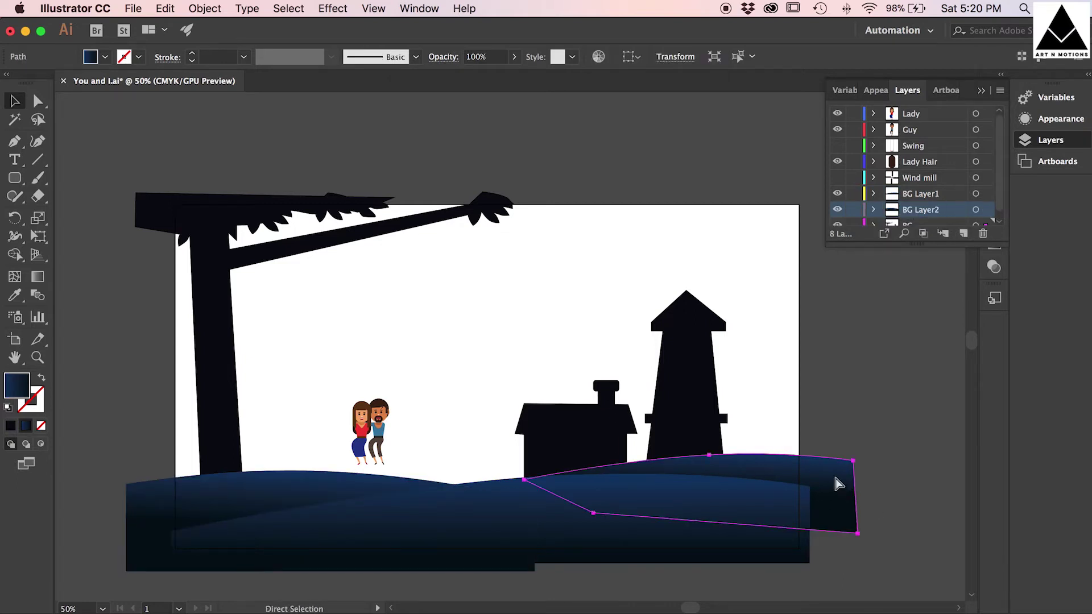
{"action": "key", "text": "super+x"}
{"action": "left_click", "coordinate": [964, 233]}
{"action": "key", "text": "super+f"}
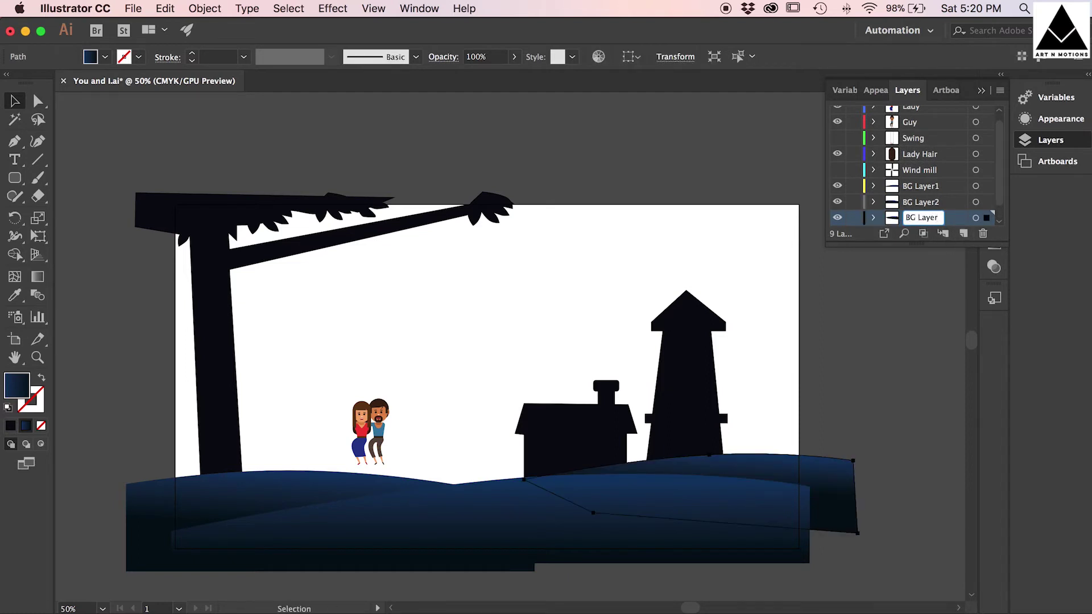
{"action": "key", "text": "Return"}
Step: Make BG the active layer, deselect everything, and show the Swing and Wind mill layers again
{"action": "scroll", "coordinate": [908, 222], "scroll_direction": "down", "scroll_amount": 1}
{"action": "left_click", "coordinate": [909, 218]}
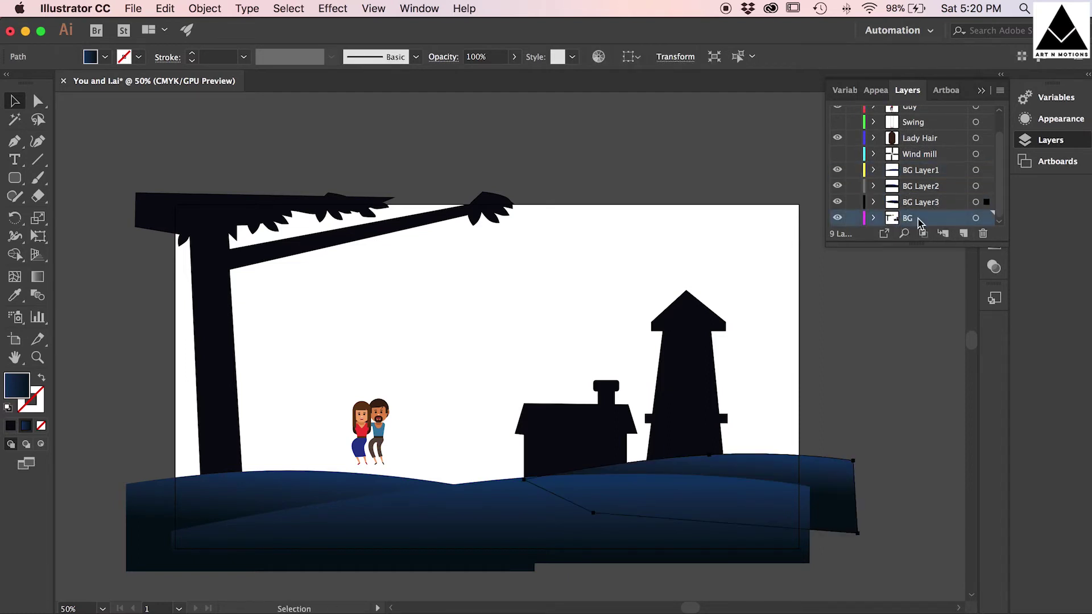
{"action": "key", "text": "super+shift+a"}
{"action": "scroll", "coordinate": [917, 158], "scroll_direction": "up", "scroll_amount": 2}
{"action": "left_click", "coordinate": [837, 145]}
{"action": "left_click", "coordinate": [838, 177]}
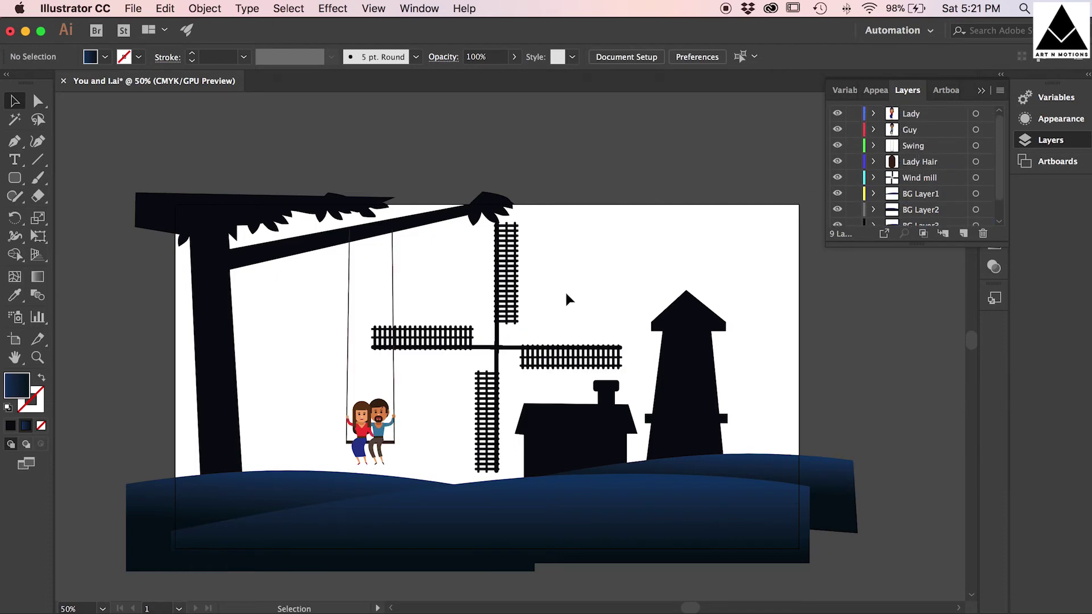